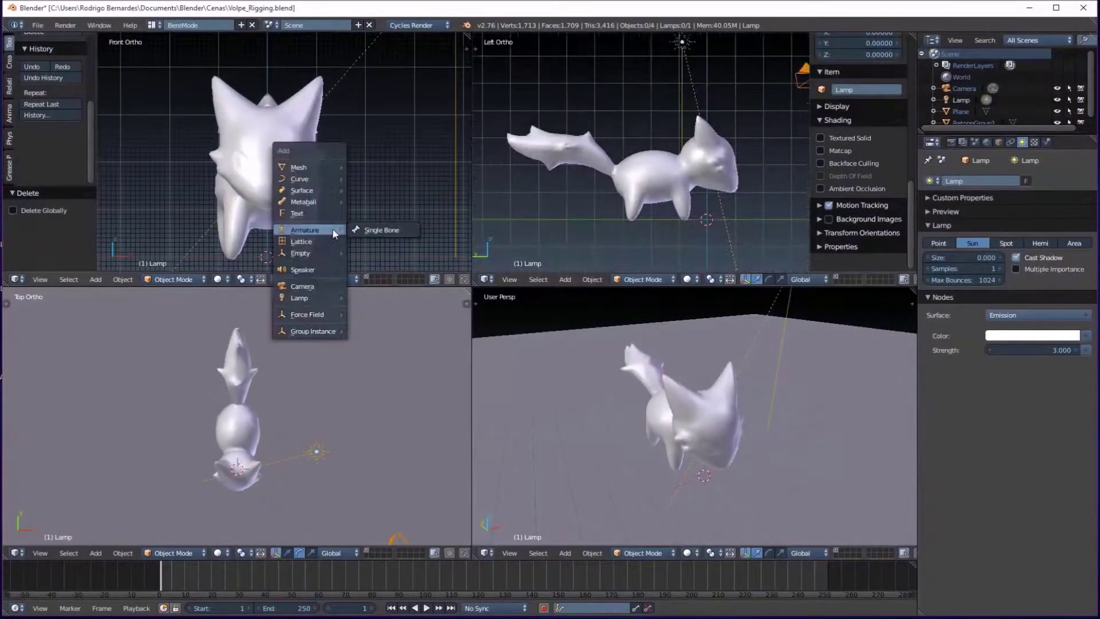
- Deselect the new single-bone armature and enter Edit Mode to shape its bone
key(a)
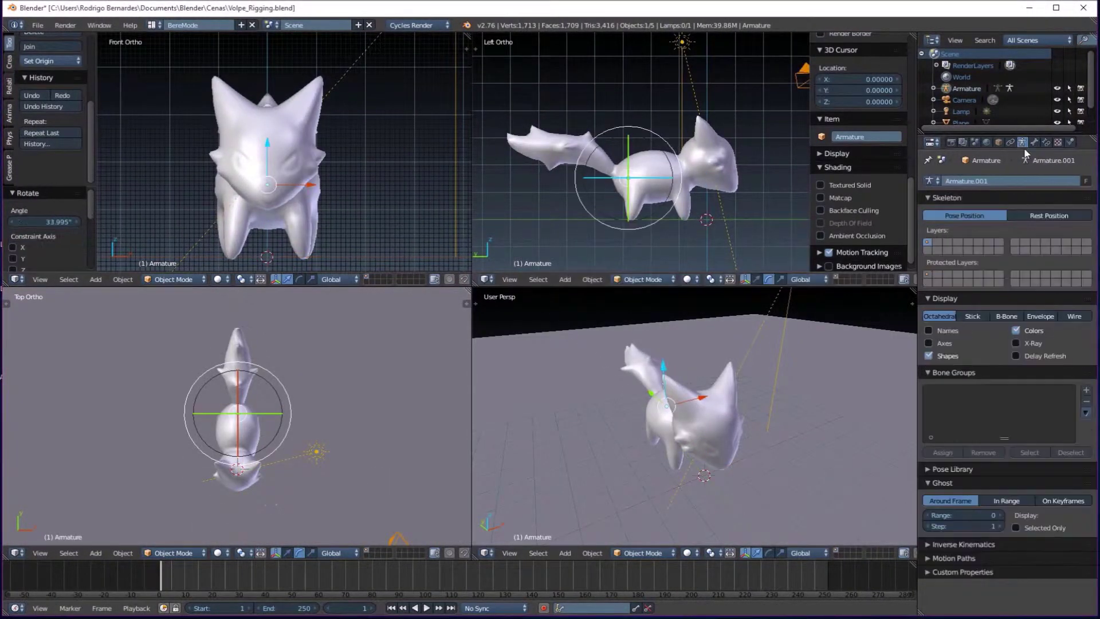
key(Tab)
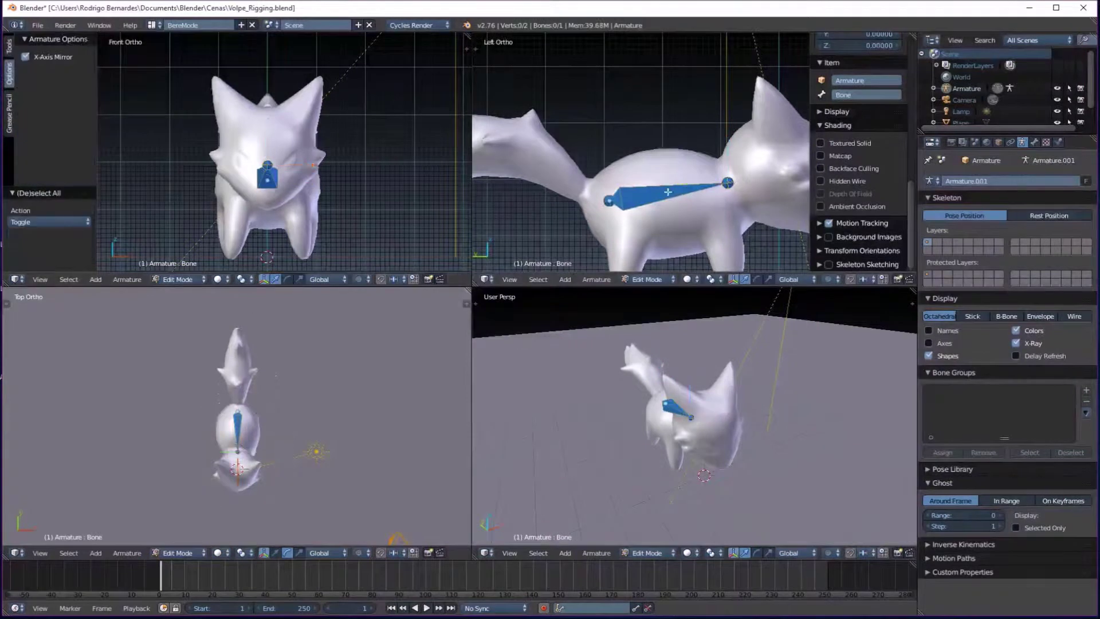
- Extrude a mirrored left/right bone pair from the torso bone's tip
right_click(728, 175)
scroll(695, 193, down, 1)
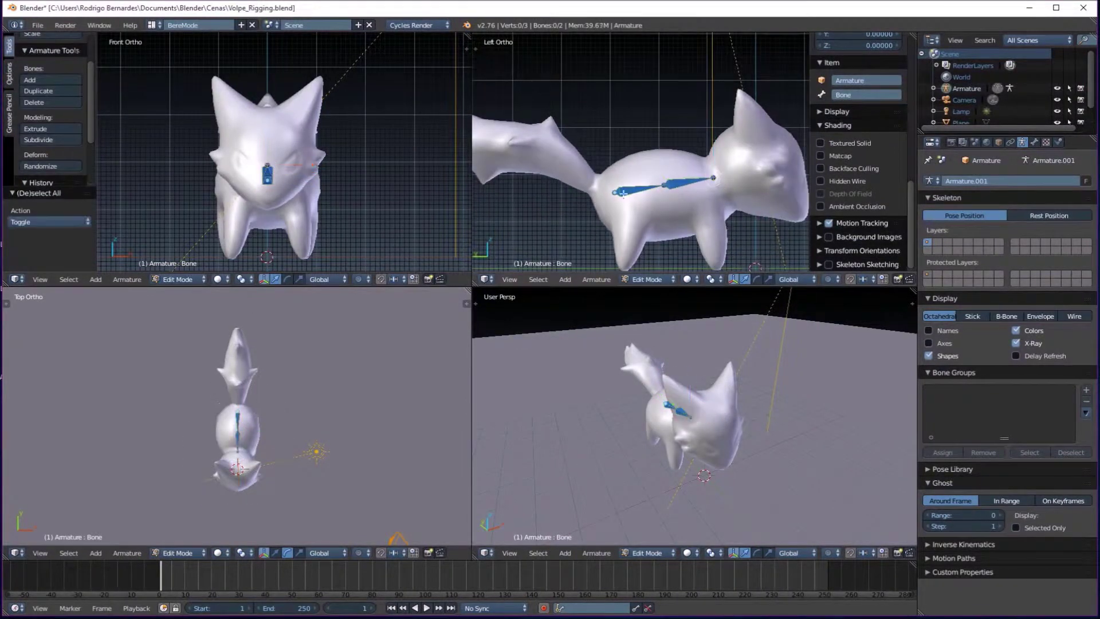
scroll(238, 430, up, 4)
key(shift+e)
key(space)
text(Mirro)
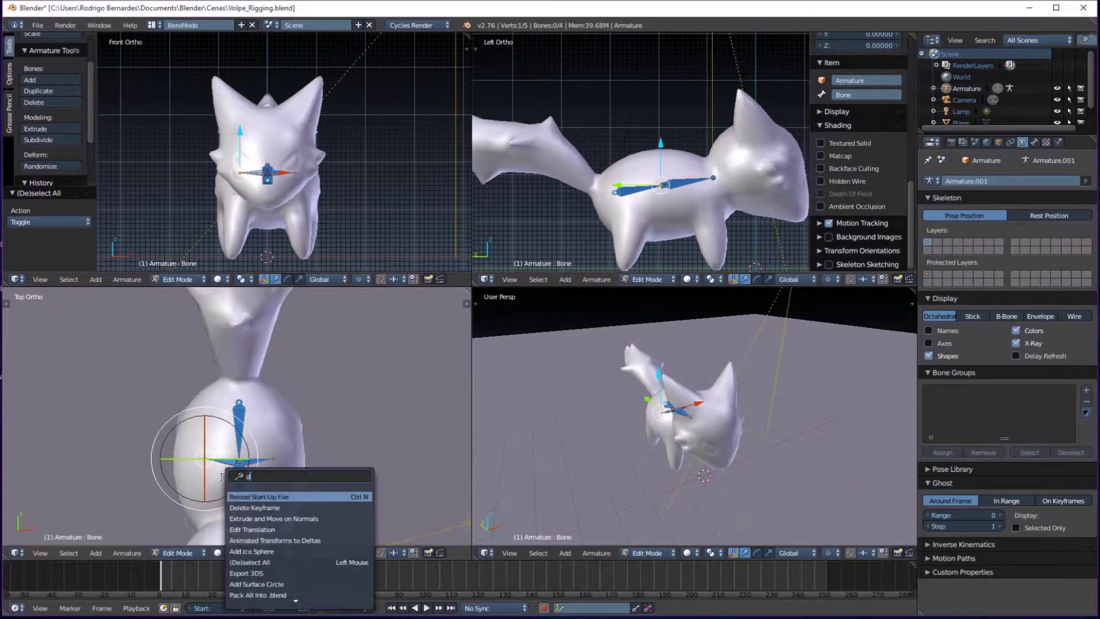
key(Escape)
- Select all bones, then undo and redo the last bone adjustment
key(a)
scroll(225, 474, up, 2)
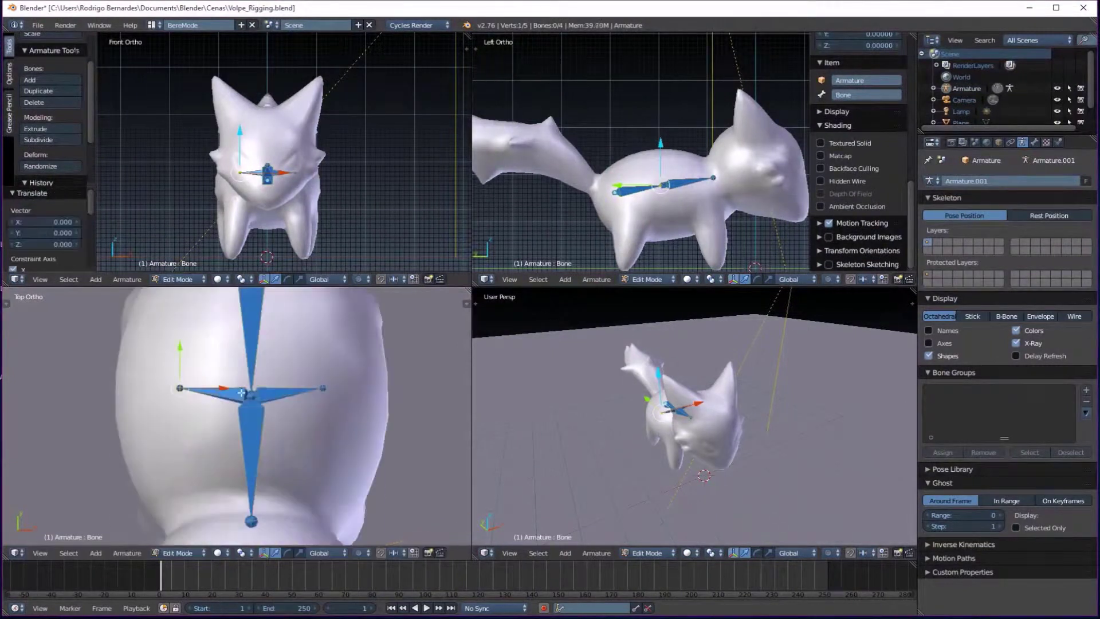
key(ctrl+z)
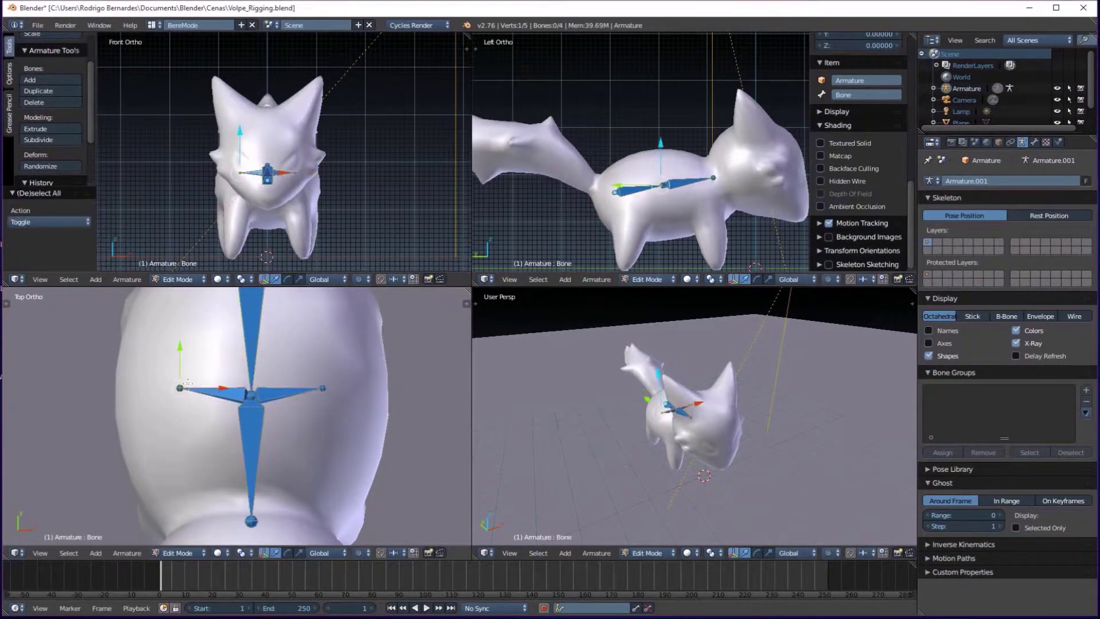
key(ctrl+shift+z)
scroll(229, 413, down, 1)
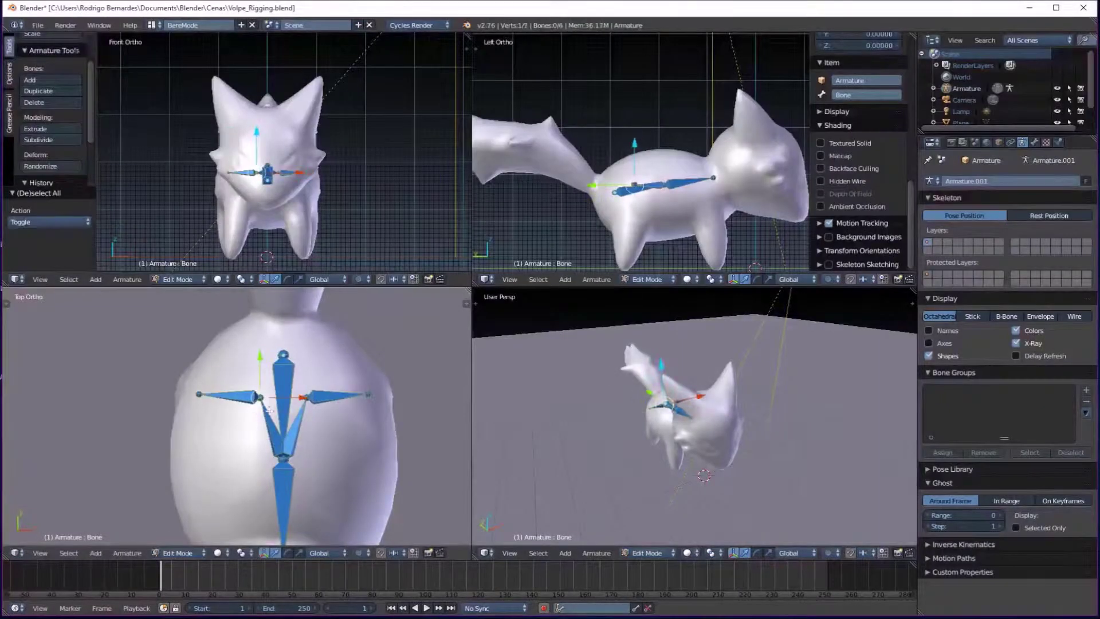
scroll(275, 424, up, 4)
- Try moving the right bone's joint outward, then undo the move
right_click(330, 342)
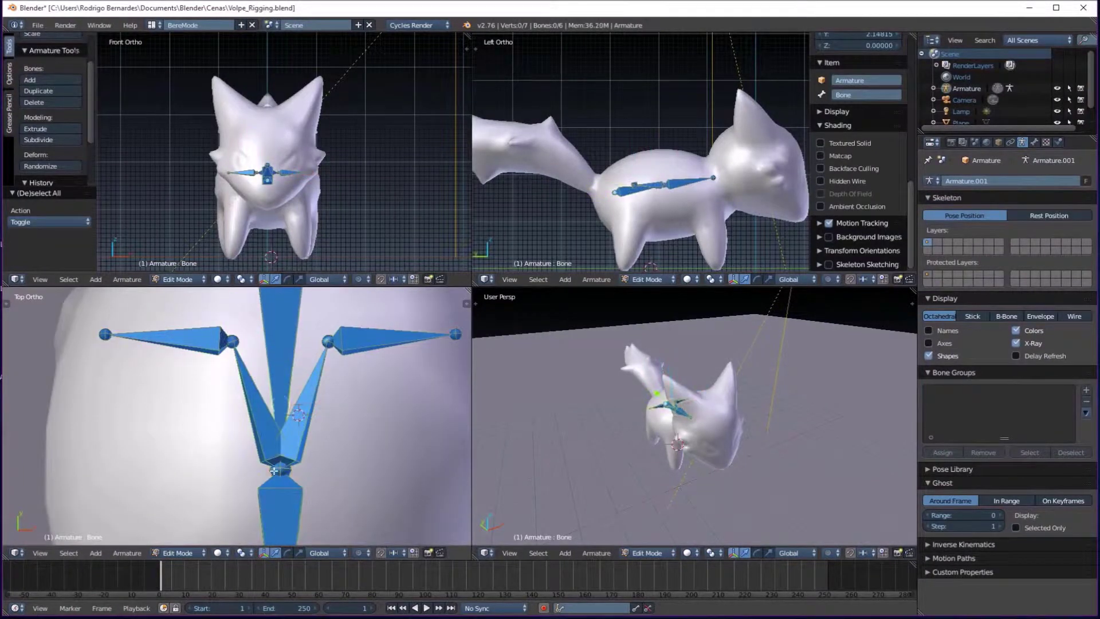
right_drag(274, 470, 302, 471)
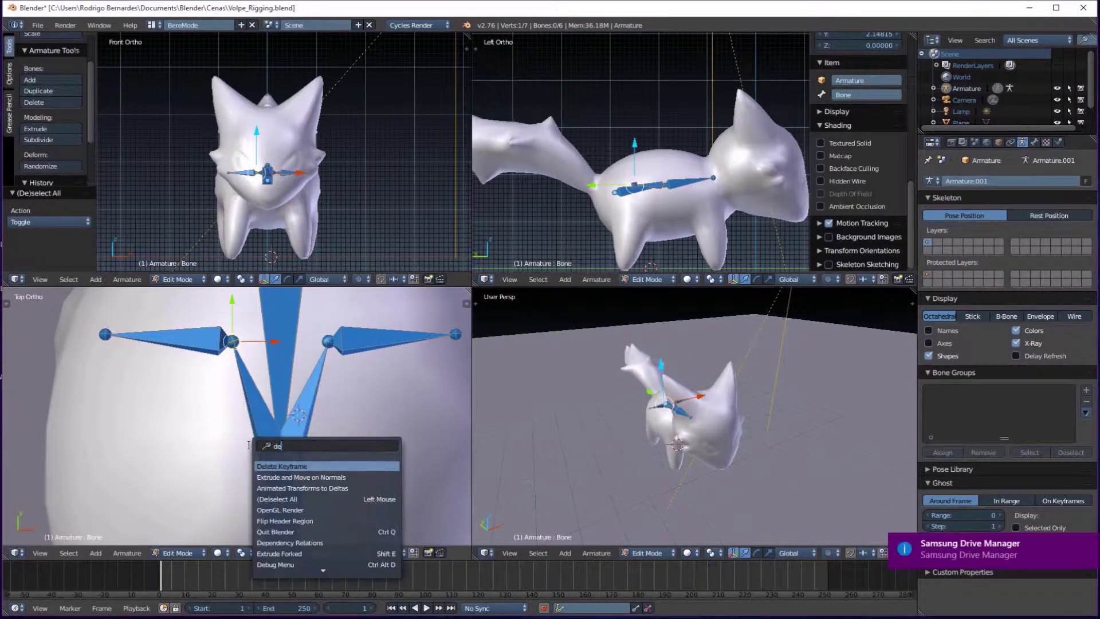
key(ctrl+z)
scroll(260, 406, down, 3)
key(space)
key(Escape)
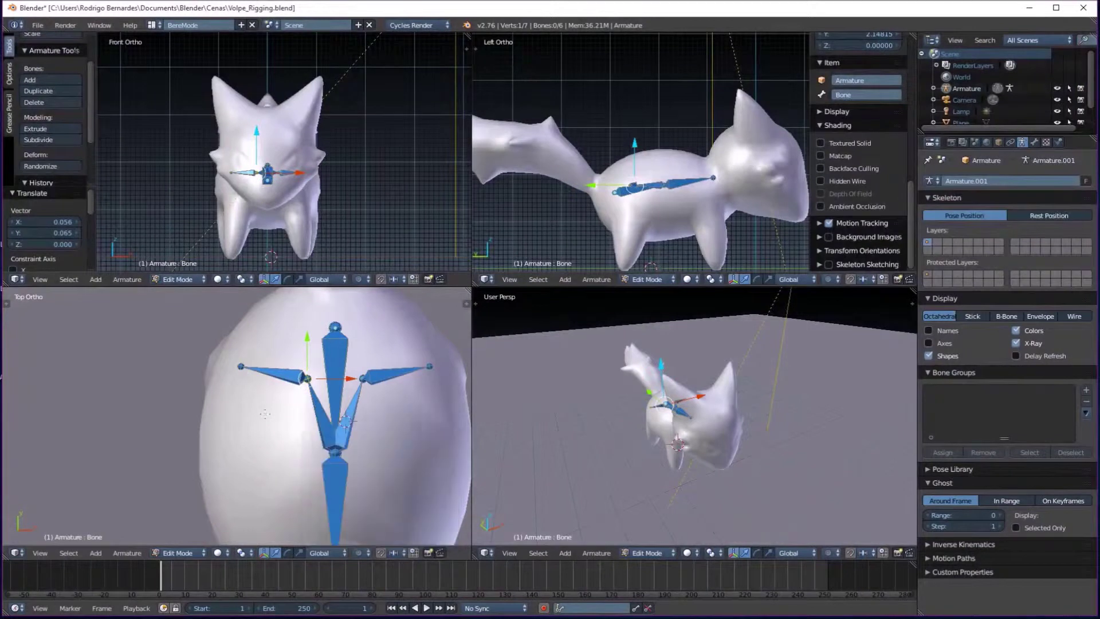
- Zoom around the new front-leg bones and deselect all bones
scroll(304, 415, up, 2)
scroll(51, 101, down, 2)
scroll(293, 483, up, 2)
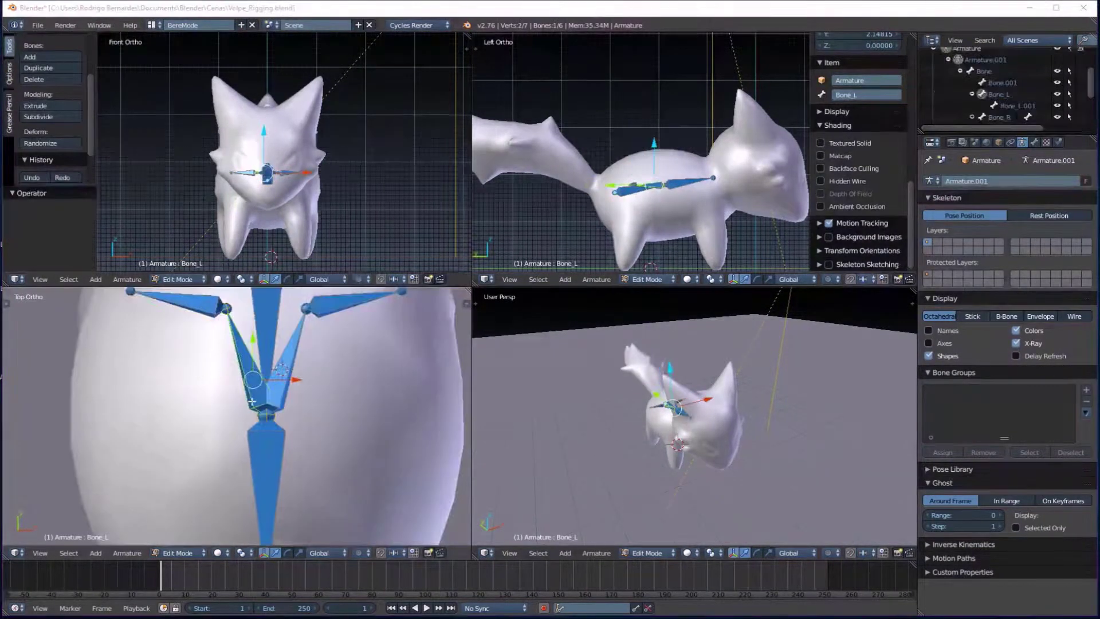
key(a)
scroll(293, 483, down, 3)
- Undo and redo the front-leg joint adjustments
key(ctrl+z)
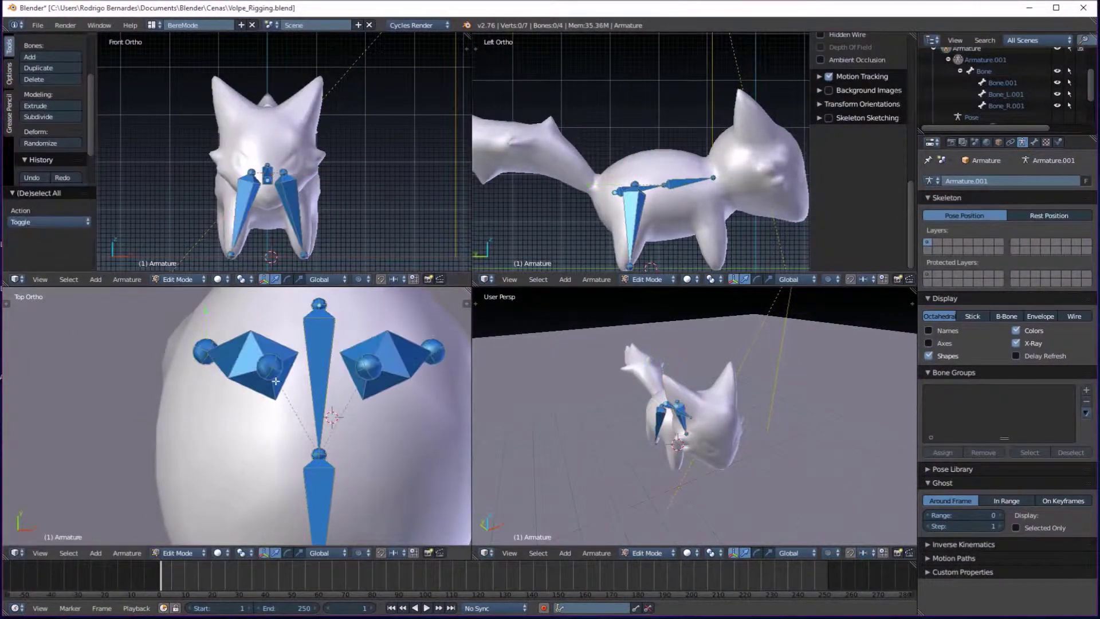
key(ctrl+shift+z)
scroll(601, 123, up, 3)
scroll(595, 106, down, 2)
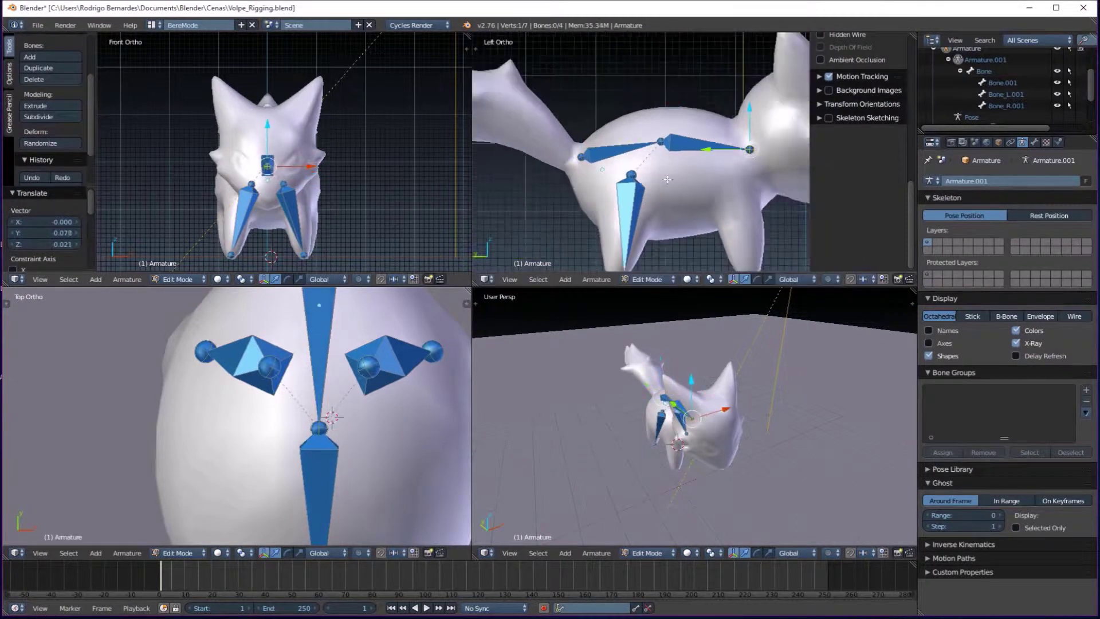
key(ctrl+z)
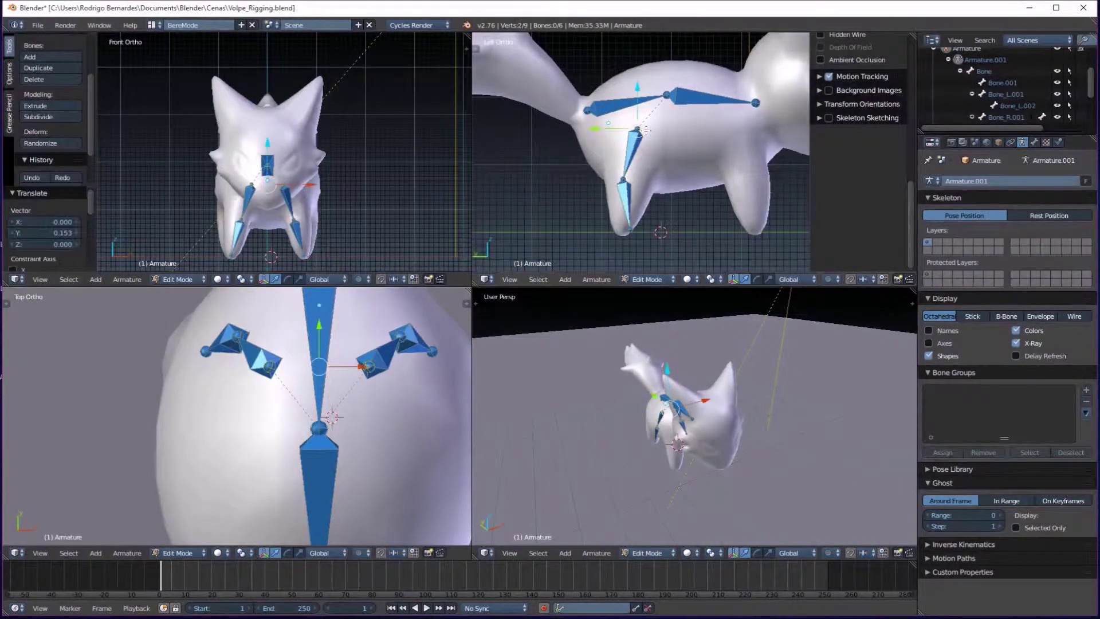
scroll(653, 161, down, 3)
key(ctrl+z)
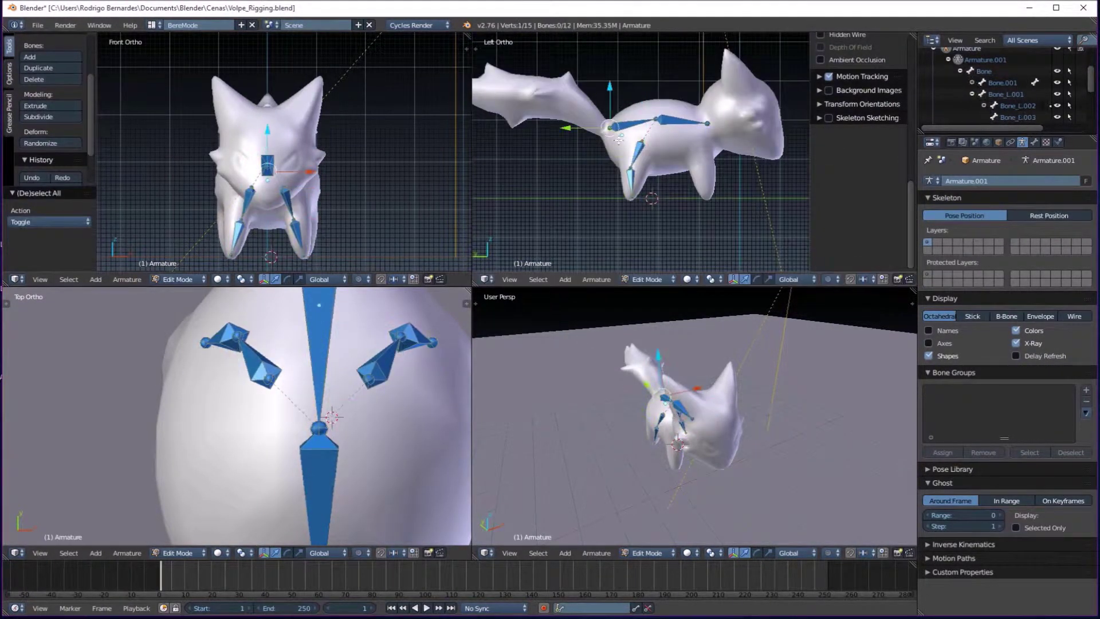
- Select all bones and zoom to review the leg and hip bones
key(a)
key(a)
scroll(664, 94, up, 2)
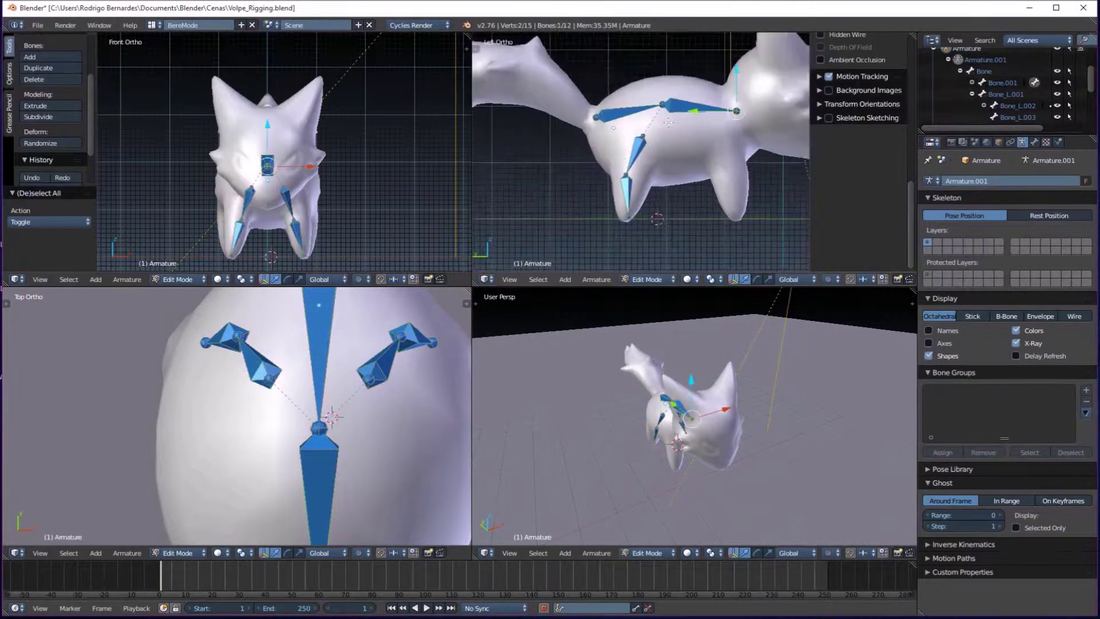
scroll(693, 100, down, 1)
scroll(290, 357, down, 4)
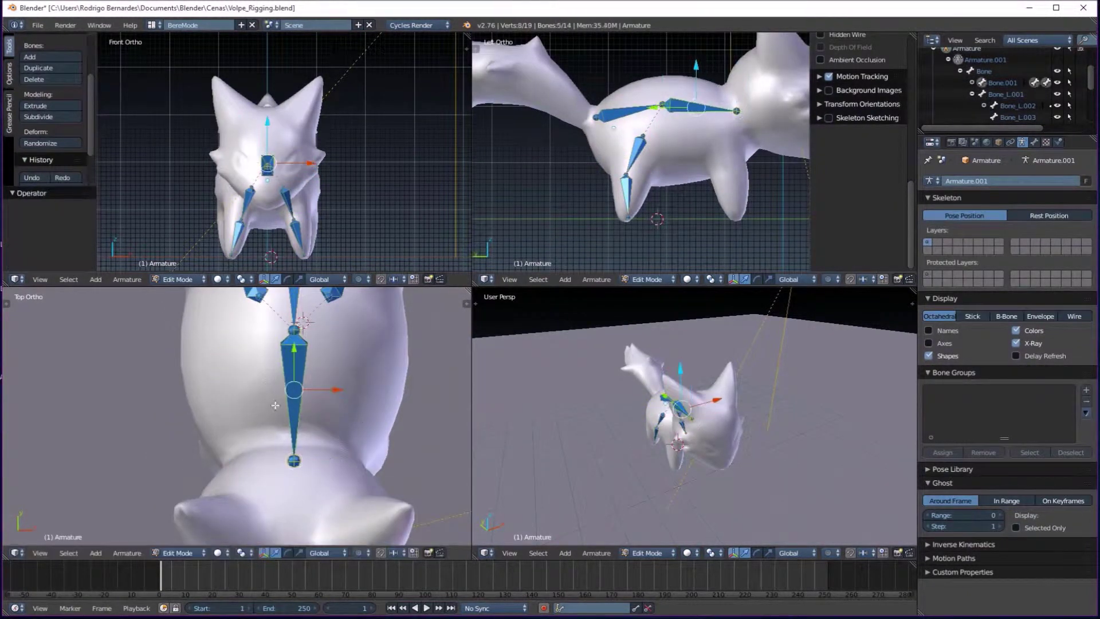
scroll(258, 413, up, 2)
- Make Bone_L.001 the active bone and reposition its joint
key(a)
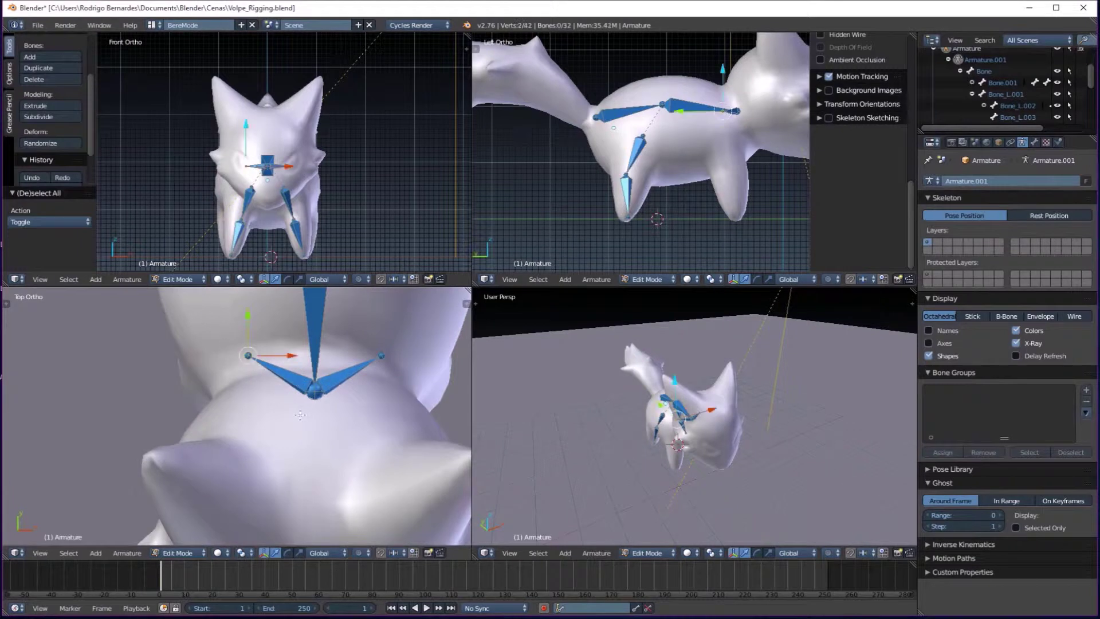
click(1003, 76)
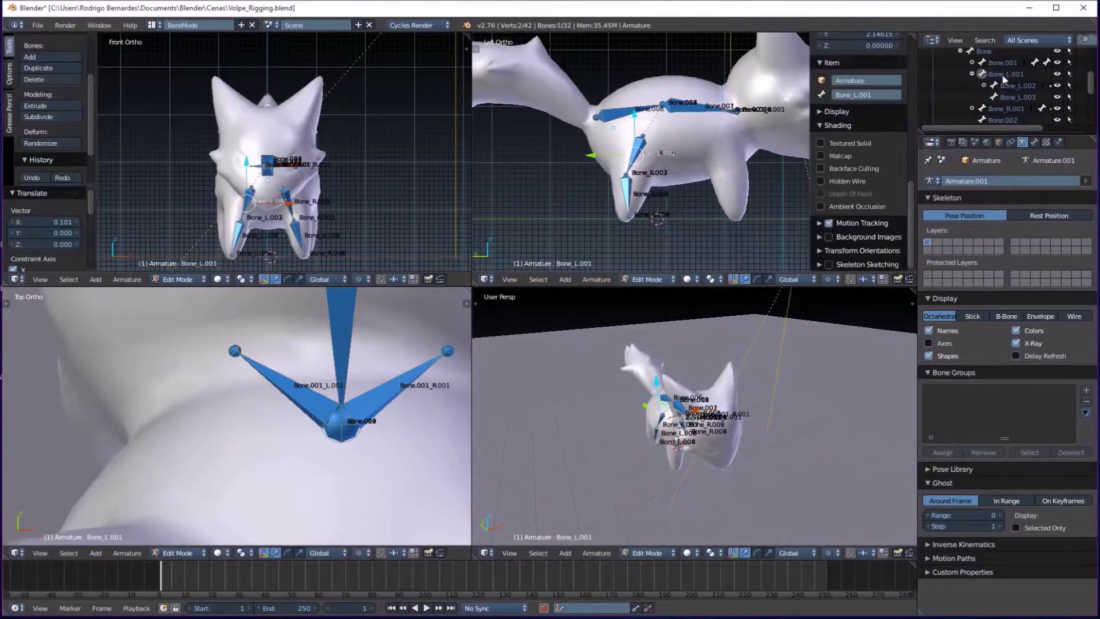
scroll(298, 417, down, 3)
key(ctrl+z)
key(ctrl+z)
key(ctrl+z)
key(ctrl+z)
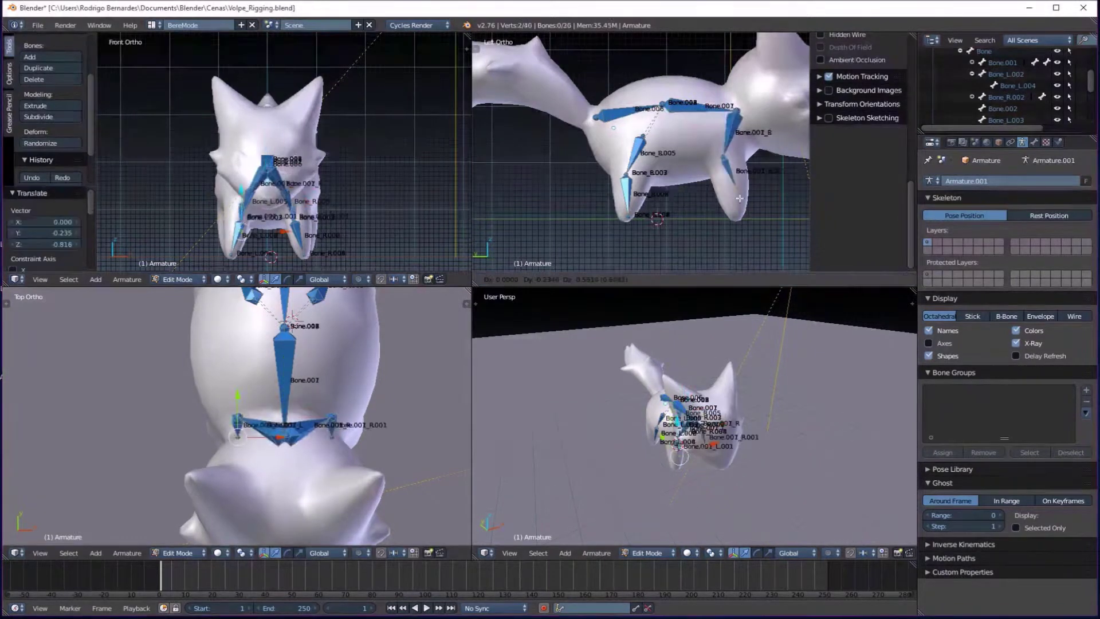
click(700, 160)
scroll(258, 412, up, 3)
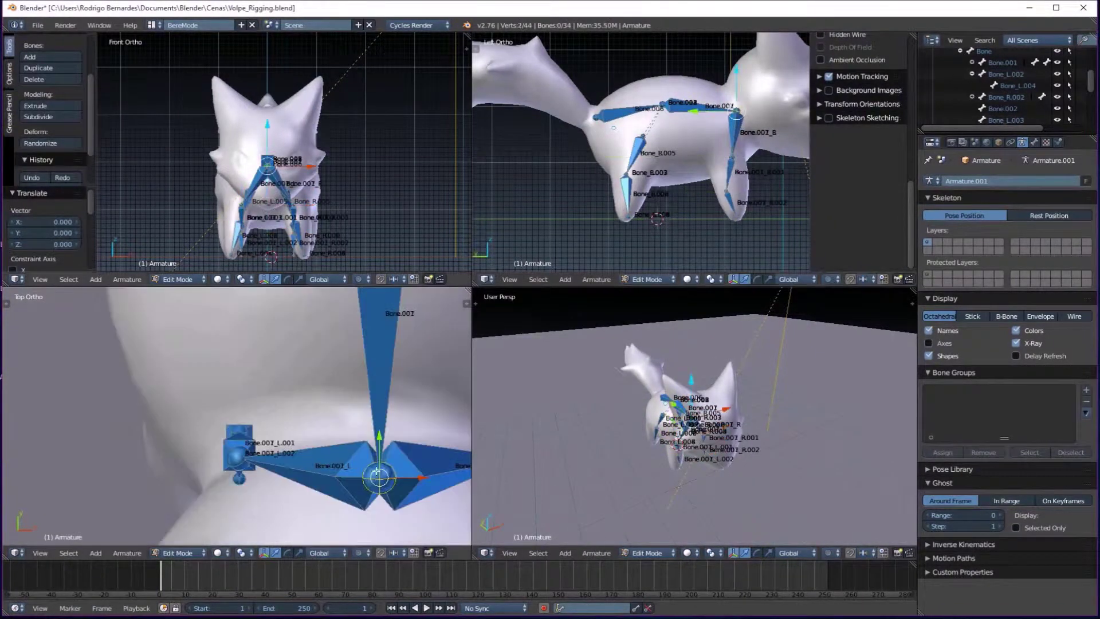
- Delete the extra bones, undo back, and select the left hind-leg bone
key(a)
scroll(258, 412, up, 2)
scroll(641, 155, up, 5)
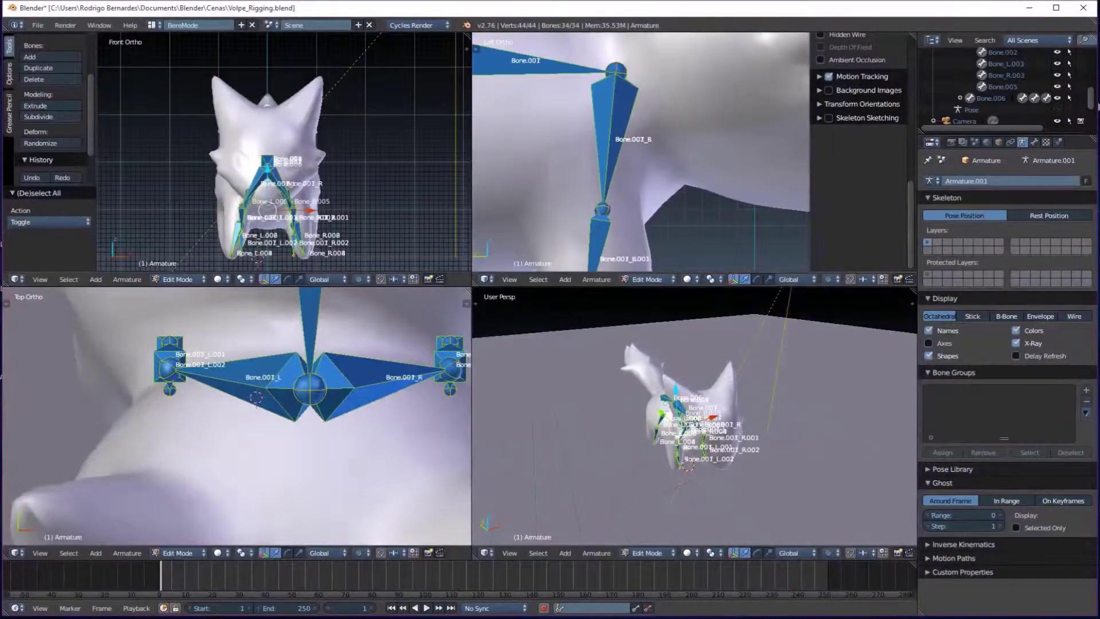
scroll(258, 172, up, 2)
key(x)
key(Return)
scroll(366, 388, up, 3)
scroll(366, 388, down, 3)
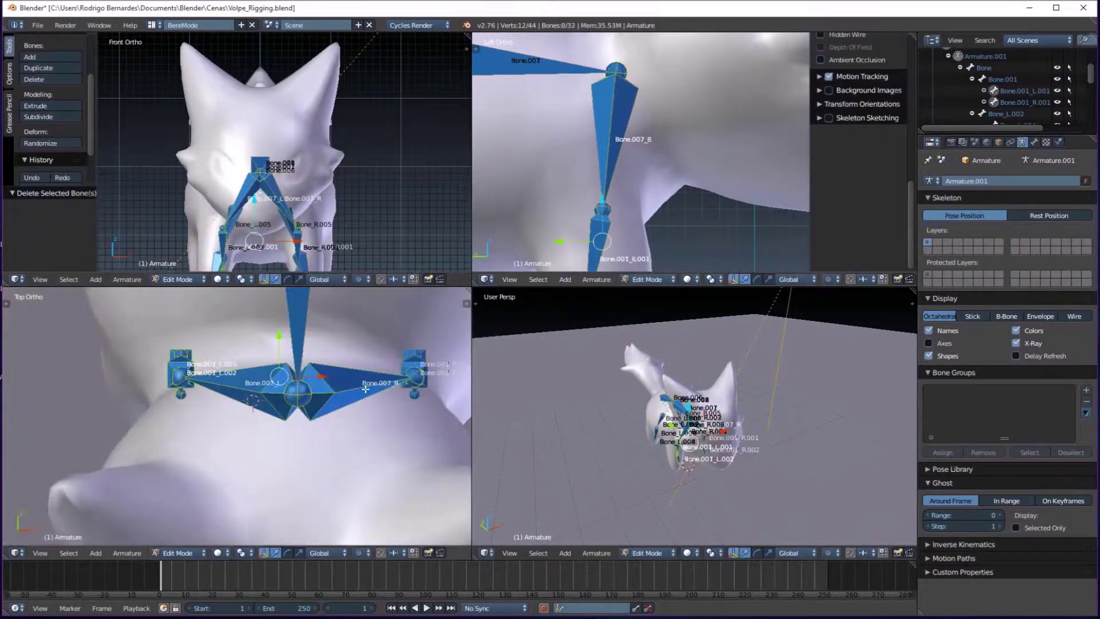
key(ctrl+z)
click(1014, 92)
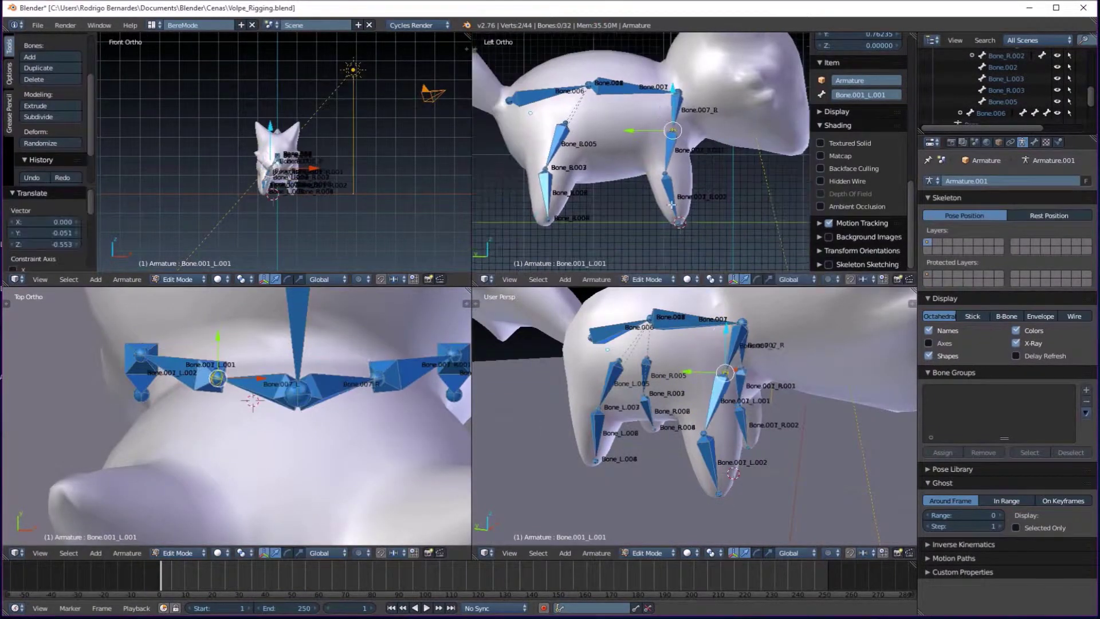
- Expand the Outliner bone tree and delete unneeded bones such as Bone.008 and Bone.001
drag(1022, 132, 1030, 313)
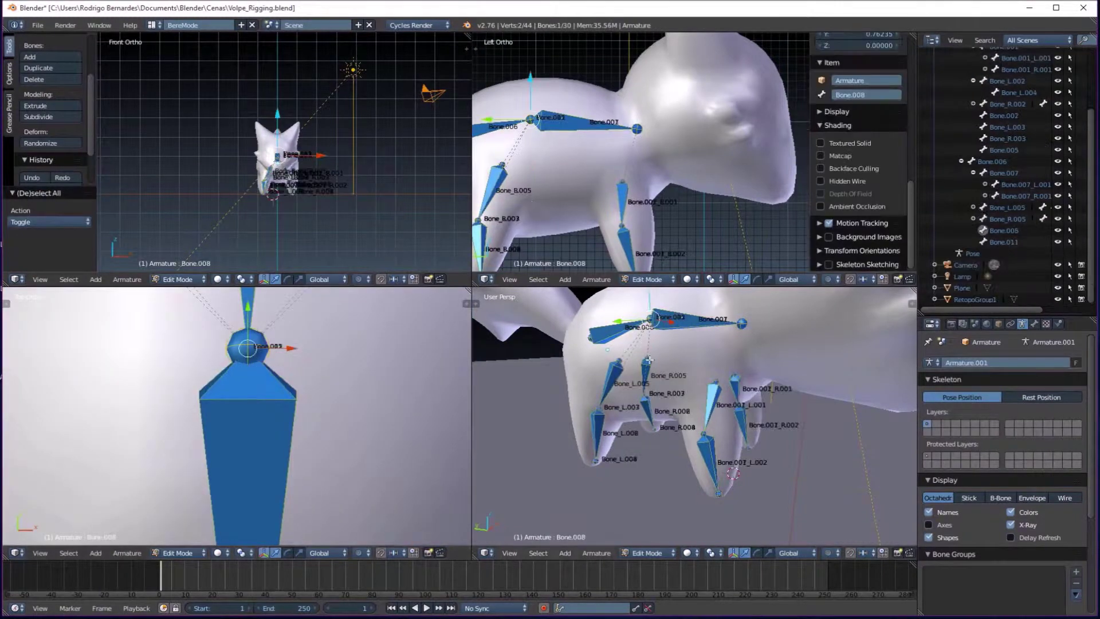
key(x)
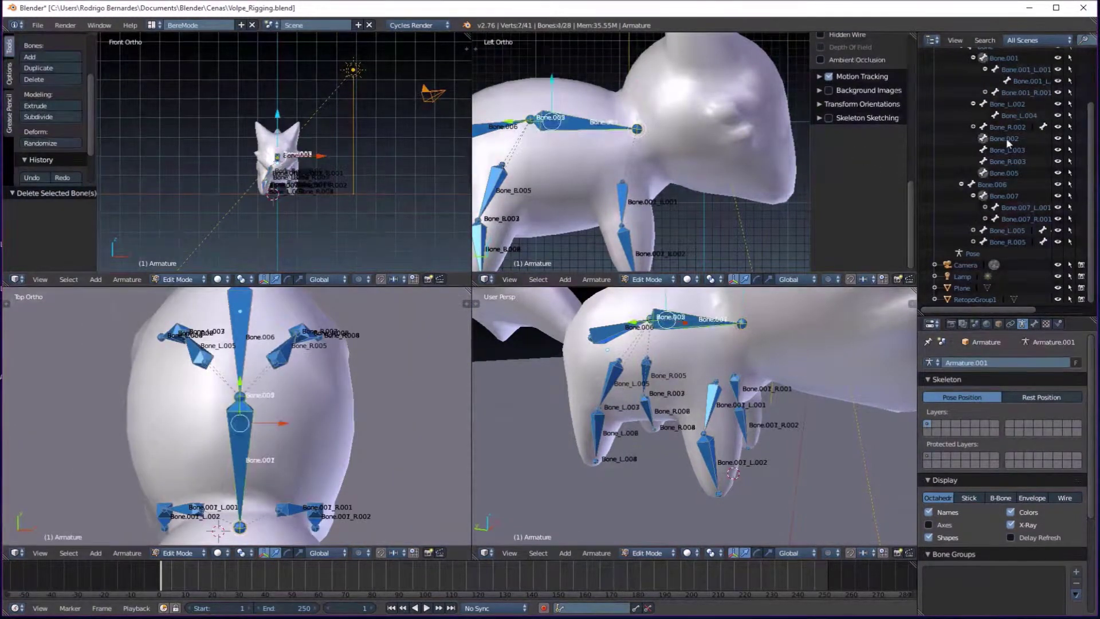
key(x)
key(x)
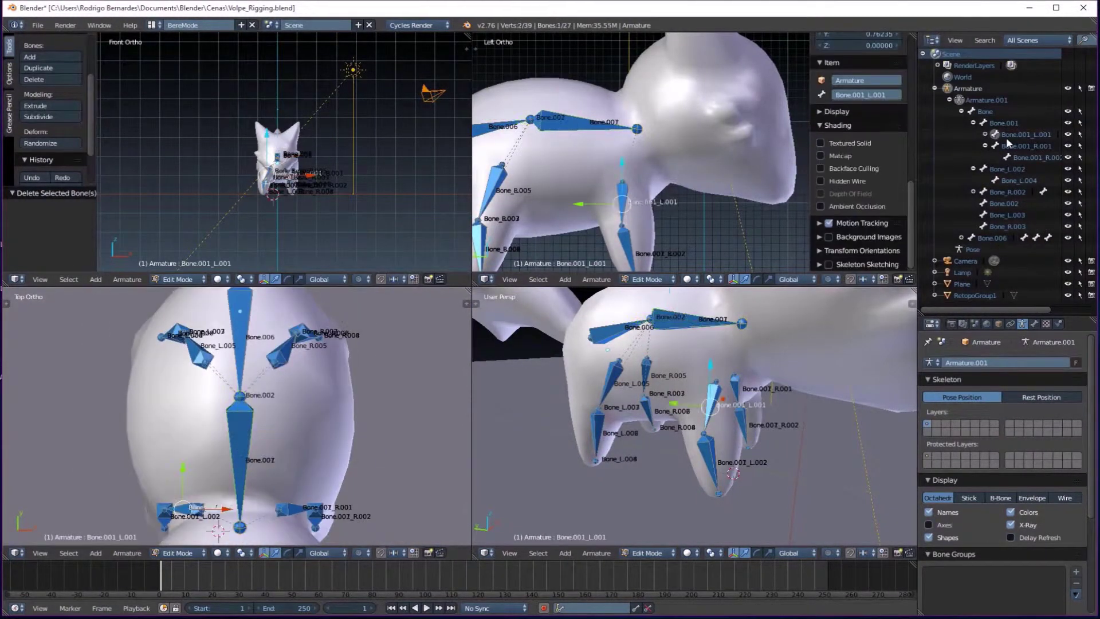
scroll(262, 417, up, 3)
key(x)
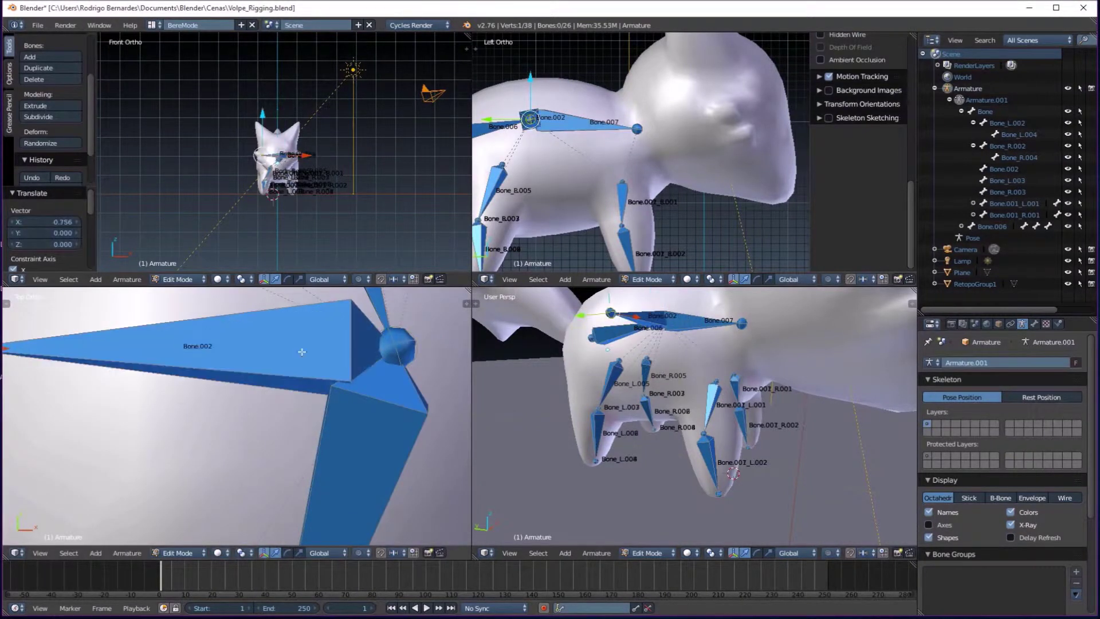
- Select all remaining bones and grab them to check the skeleton
key(a)
key(g)
scroll(370, 351, down, 5)
scroll(370, 351, down, 2)
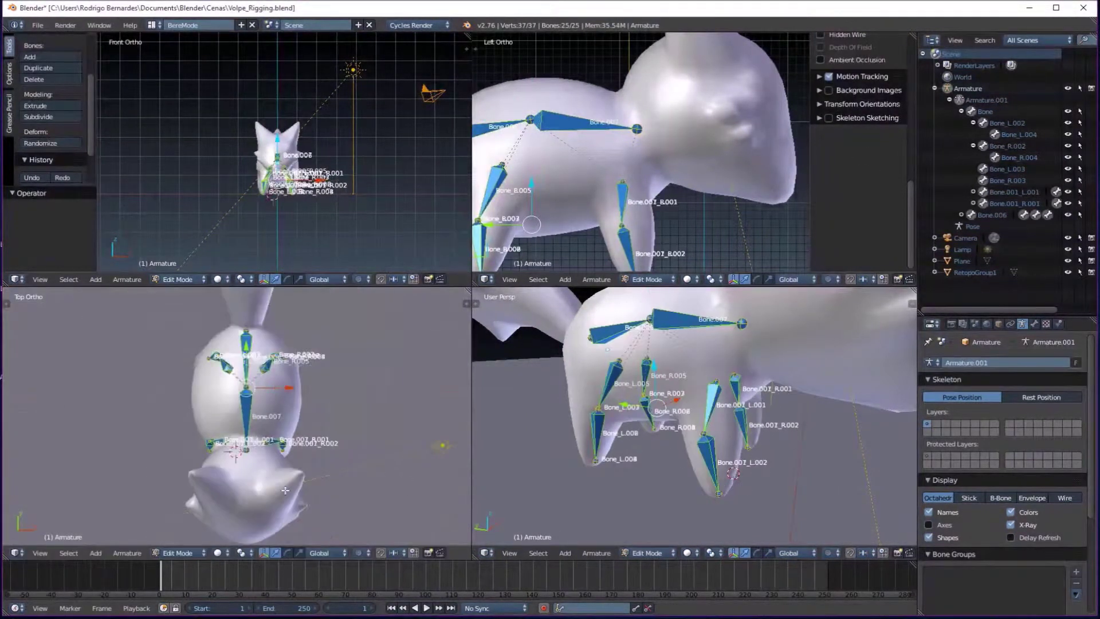
- Test a rotation in Pose Mode and select the lower leg bone Bone_L.002
key(ctrl+Tab)
key(r)
scroll(631, 296, up, 3)
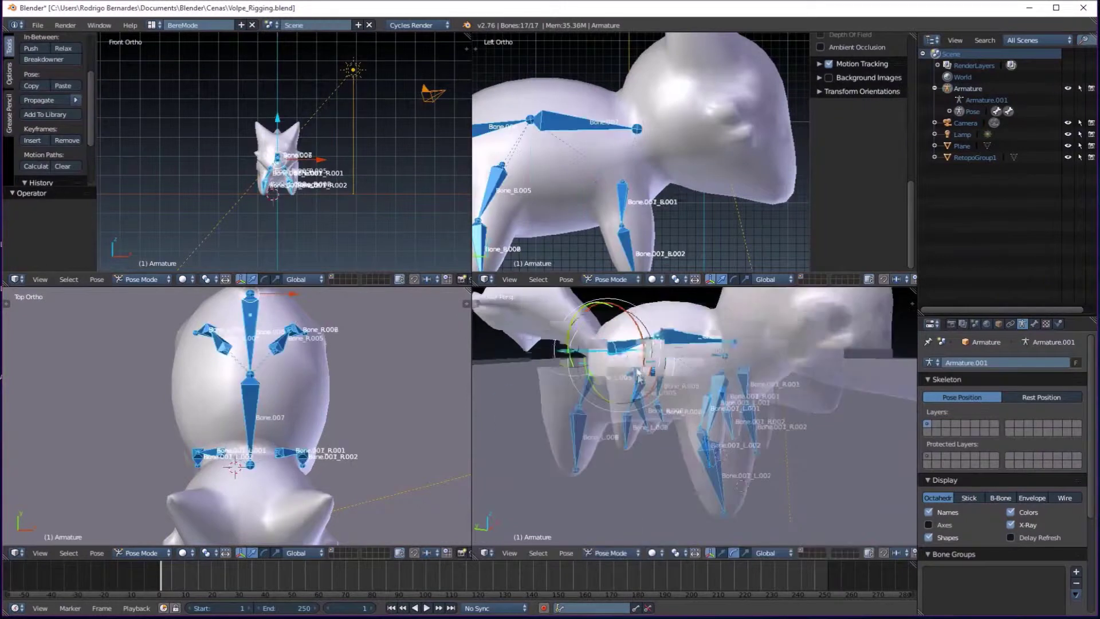
scroll(589, 437, up, 3)
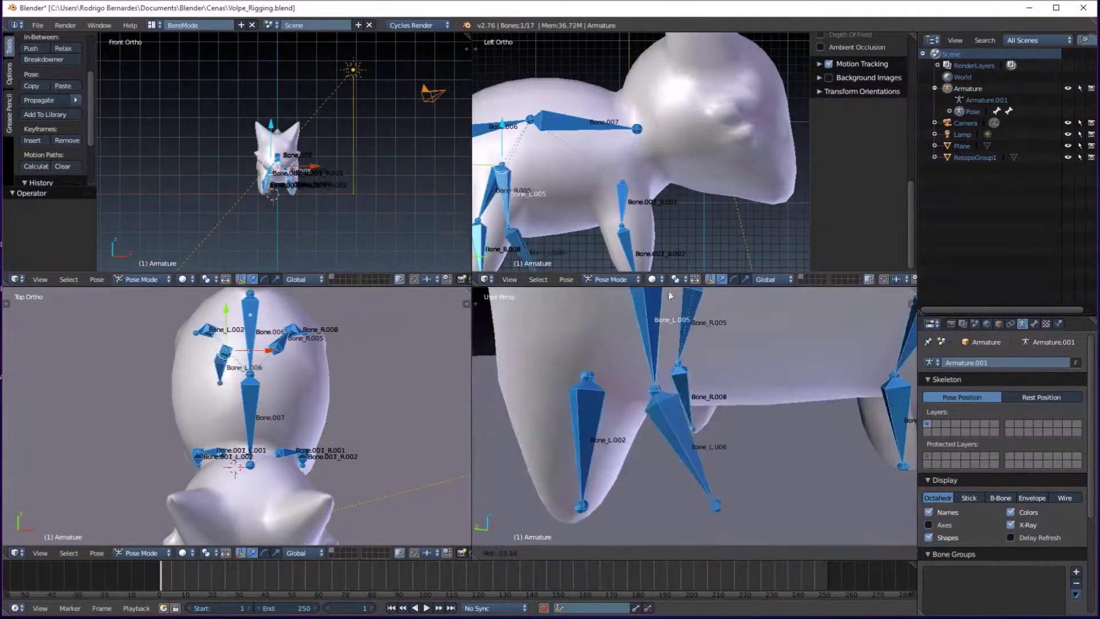
right_click(636, 427)
- Delete the selected lower leg bones in Edit Mode
key(Tab)
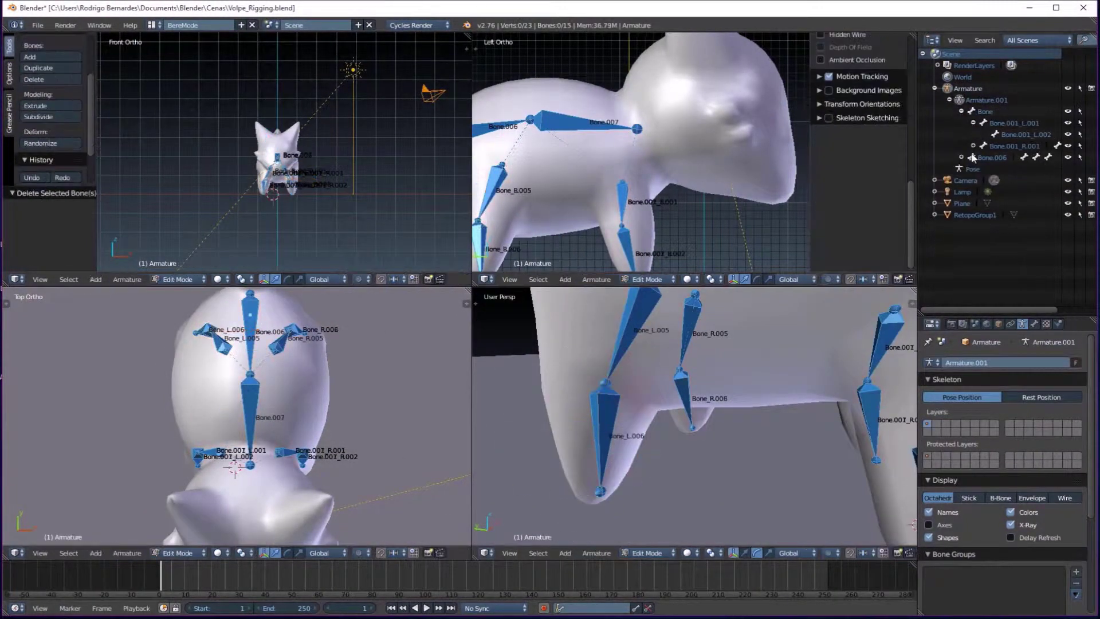
key(Delete)
mouse_move(659, 412)
middle_down()
mouse_move(743, 442)
mouse_move(676, 401)
middle_up()
scroll(742, 442, up, 3)
scroll(676, 401, down, 3)
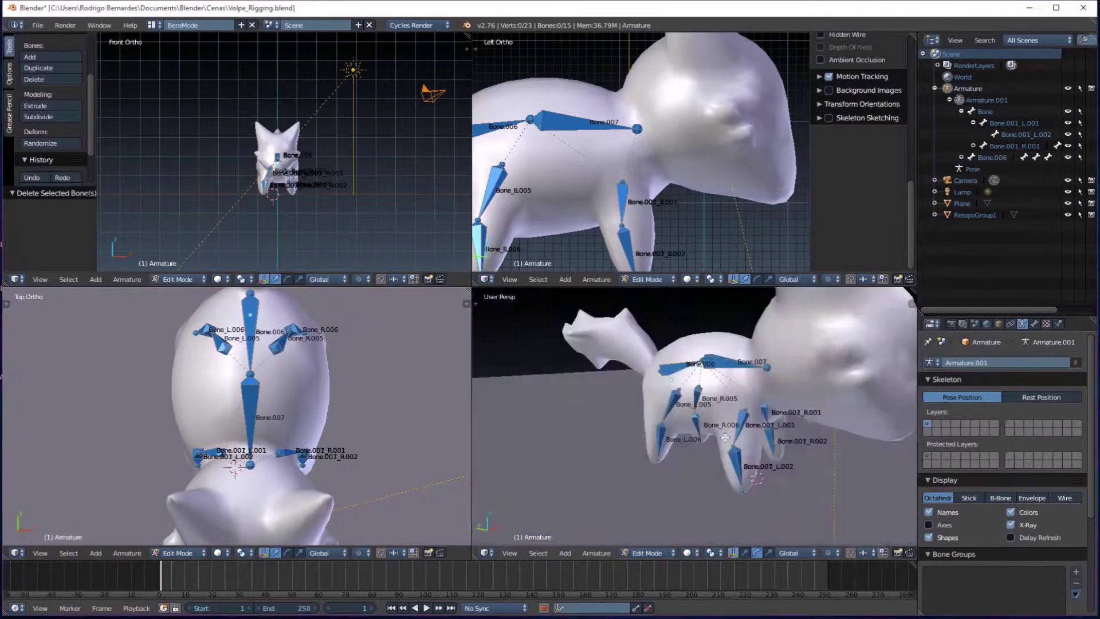
- Extrude Bone.008 from Bone.007's end joint into the fox's head
right_click(754, 411)
scroll(299, 466, up, 5)
scroll(300, 465, down, 5)
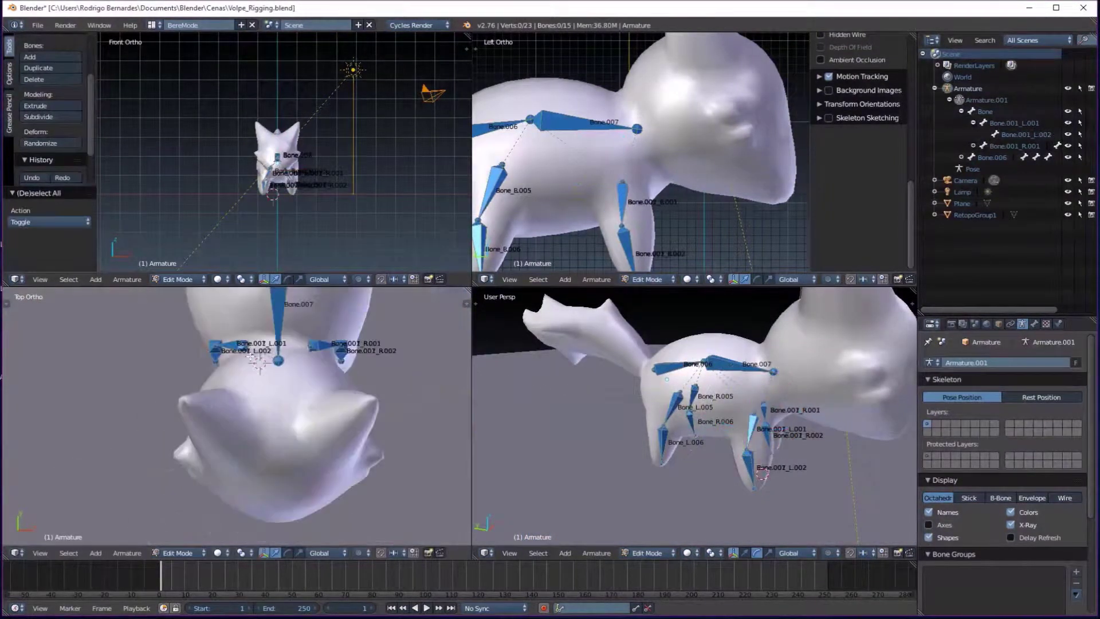
scroll(292, 473, up, 2)
key(e)
click(289, 478)
- Restore Bone.008 after a test deletion and subdivide it with 1 cut
scroll(289, 478, up, 3)
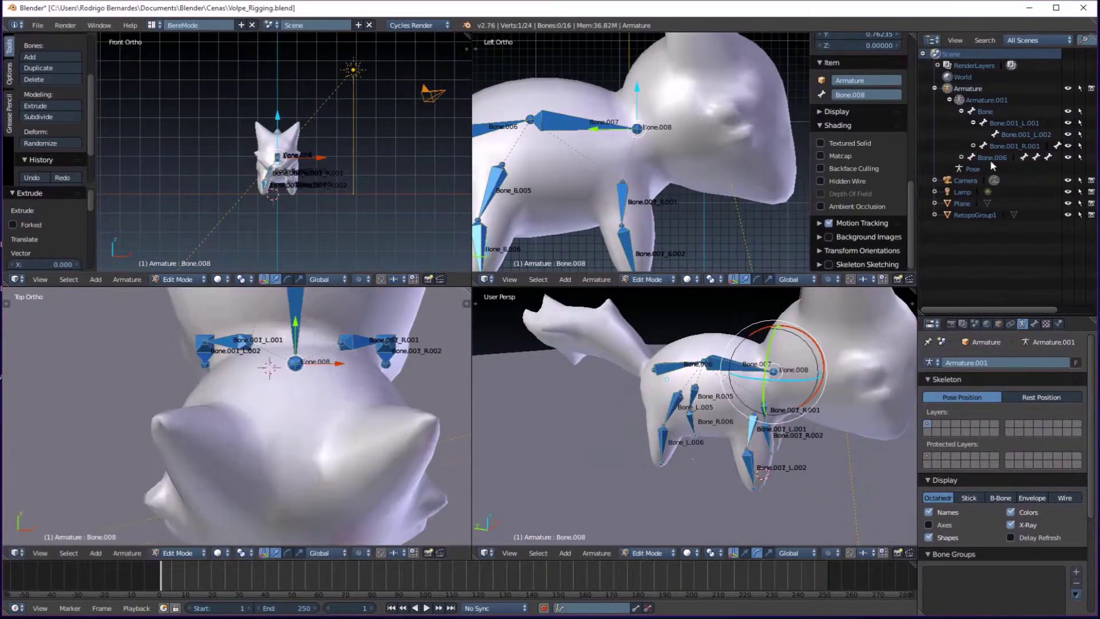
key(x)
scroll(859, 143, down, 5)
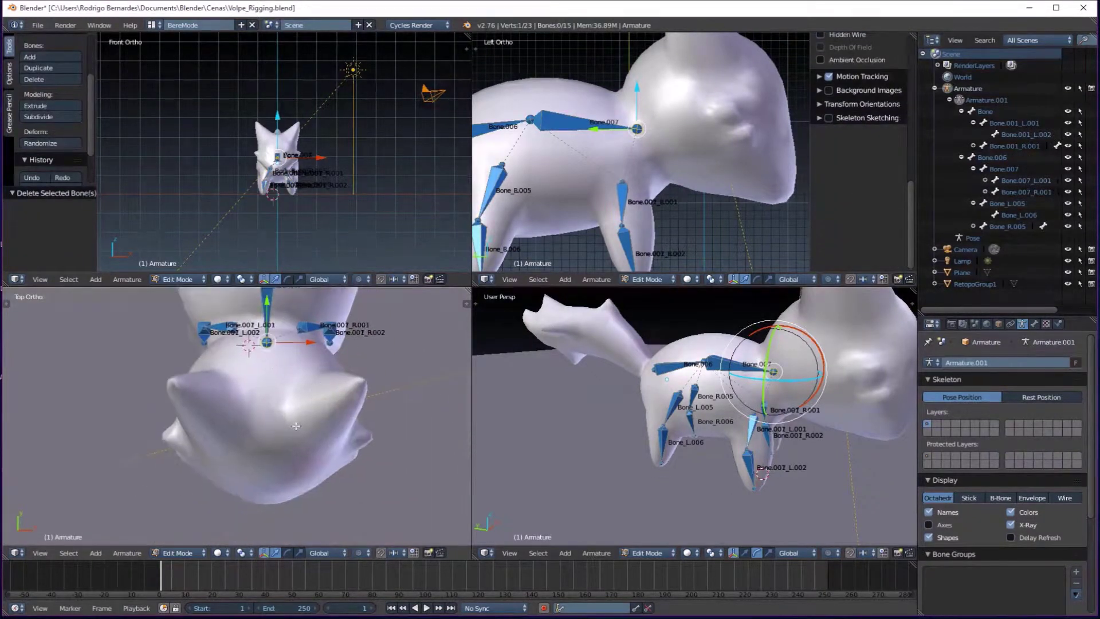
scroll(285, 431, down, 4)
key(ctrl+z)
scroll(692, 153, down, 2)
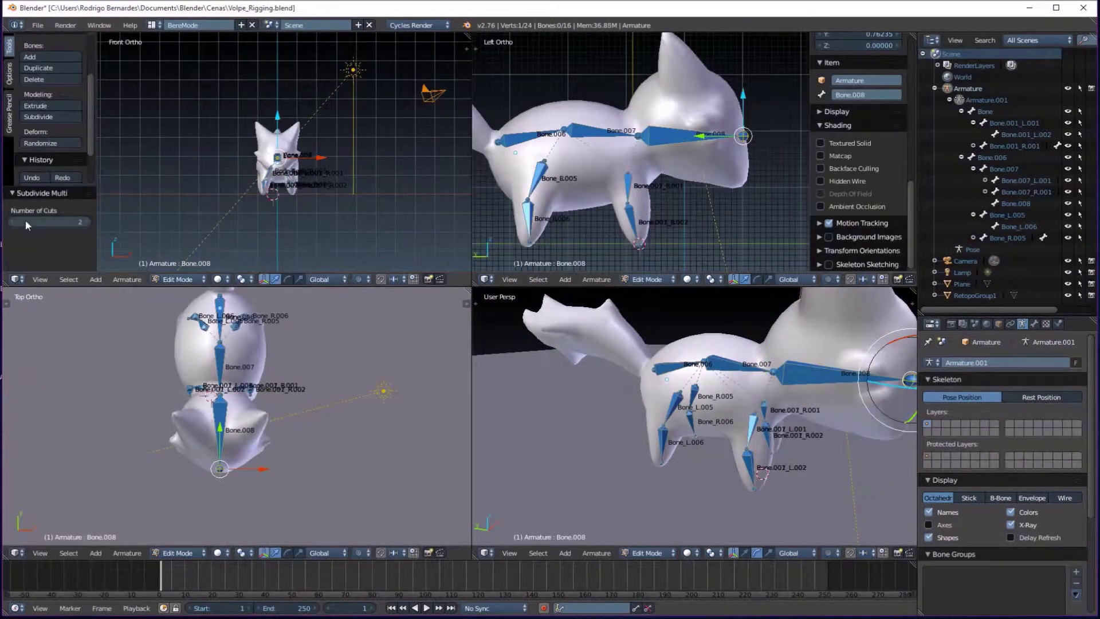
click(51, 118)
scroll(178, 449, up, 2)
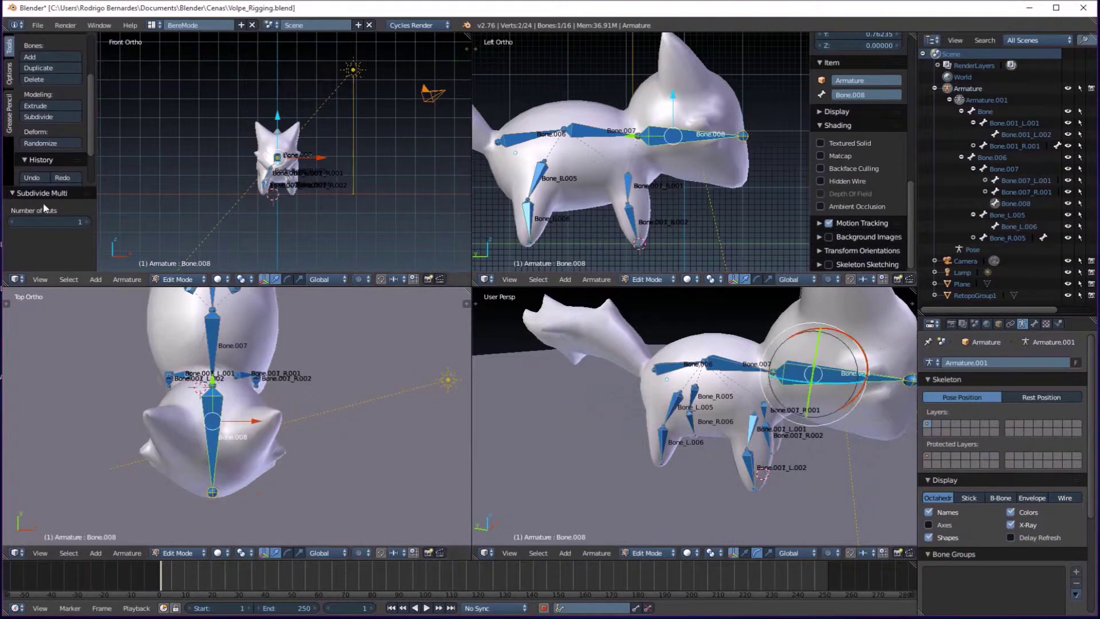
scroll(630, 160, up, 2)
- Raise the head joint and extrude a forked bone pair toward the ears
key(g)
click(640, 147)
key(a)
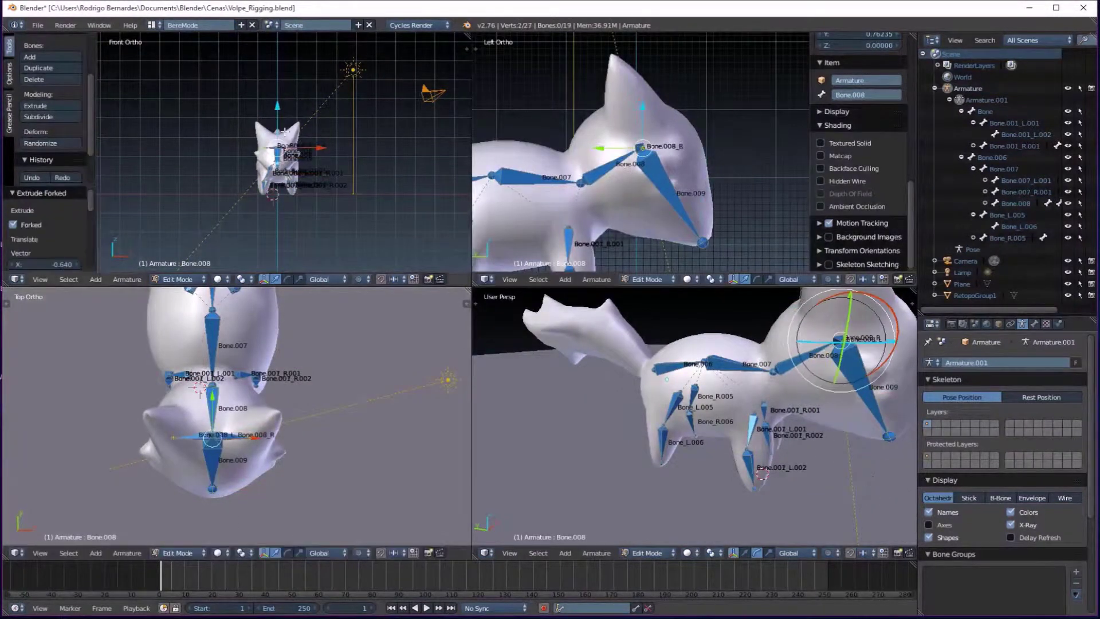
scroll(284, 131, up, 5)
- Duplicate the bones and move them along Y into the tail
key(shift+d)
key(y)
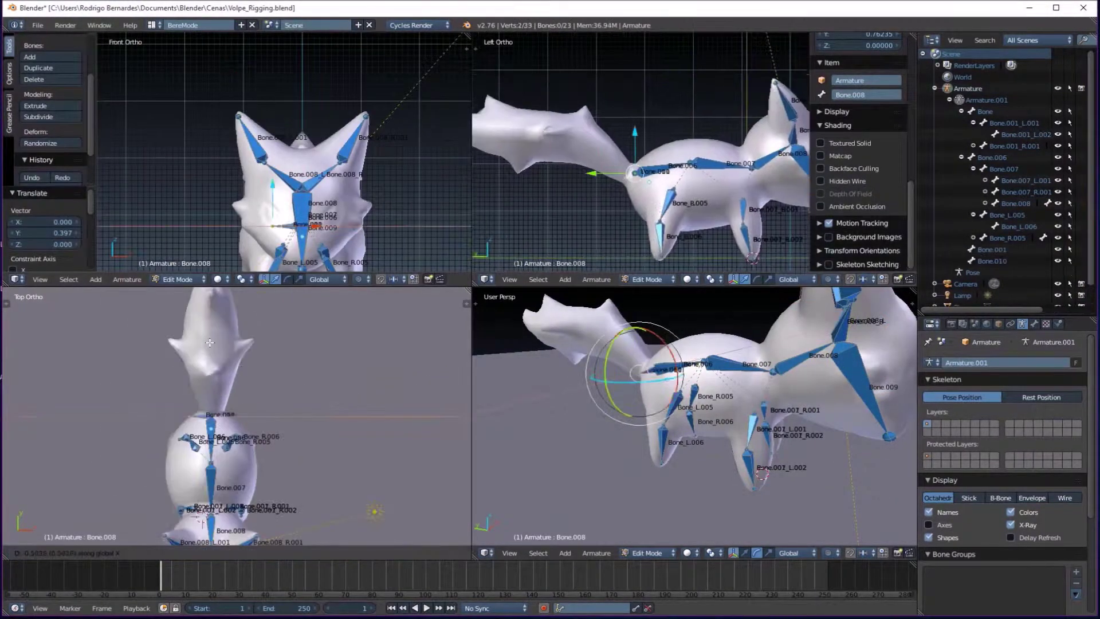
click(209, 342)
key(KP_Decimal)
key(KP_Decimal)
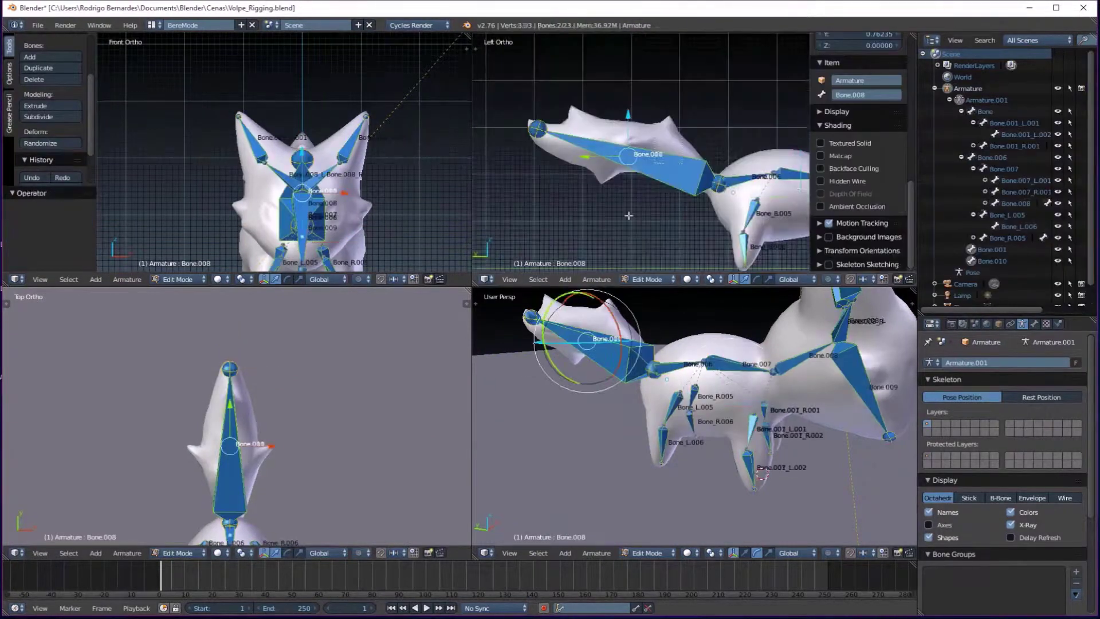
- Delete and restore the copied tail bones, then extrude a bone along the tail
key(x)
click(628, 216)
scroll(228, 473, up, 2)
key(a)
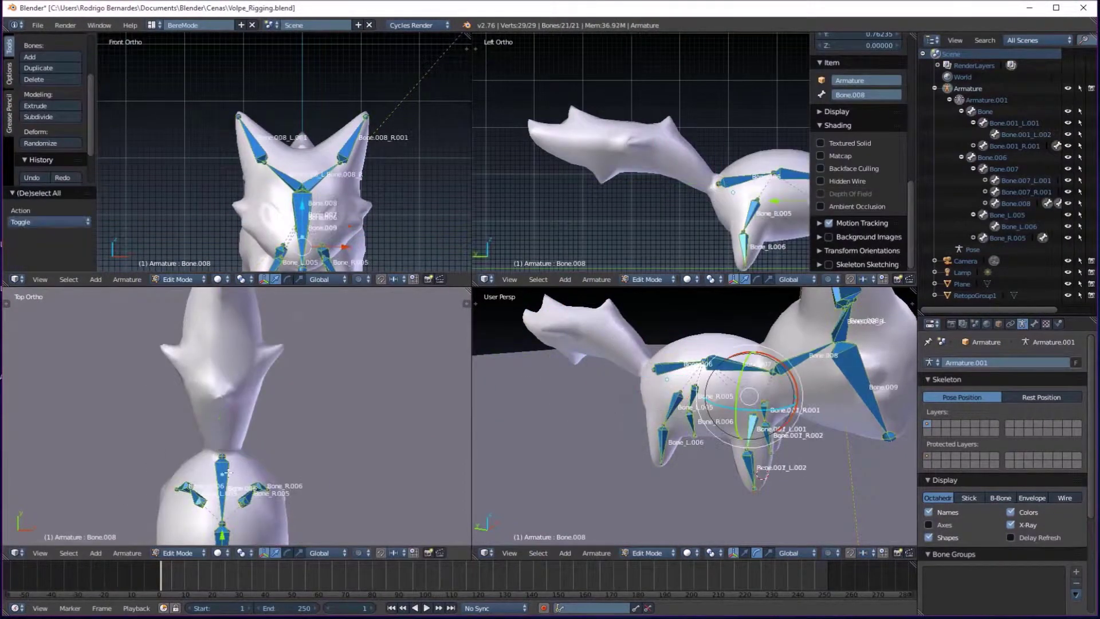
key(ctrl+z)
scroll(679, 159, up, 2)
key(r)
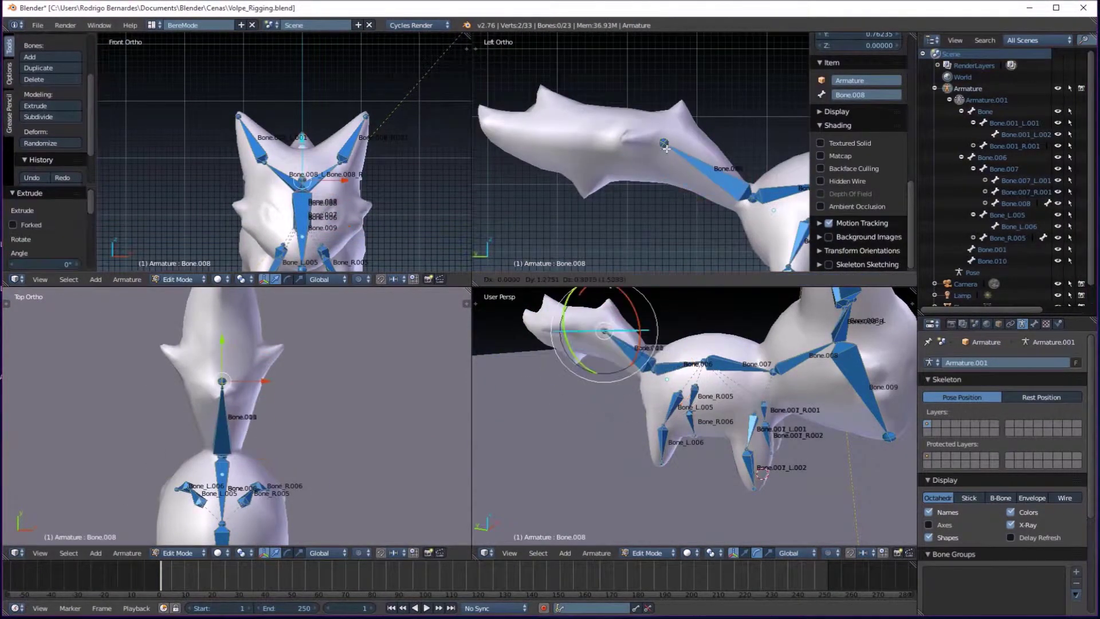
- Set the new tail bone's length out toward the tail tip
click(537, 147)
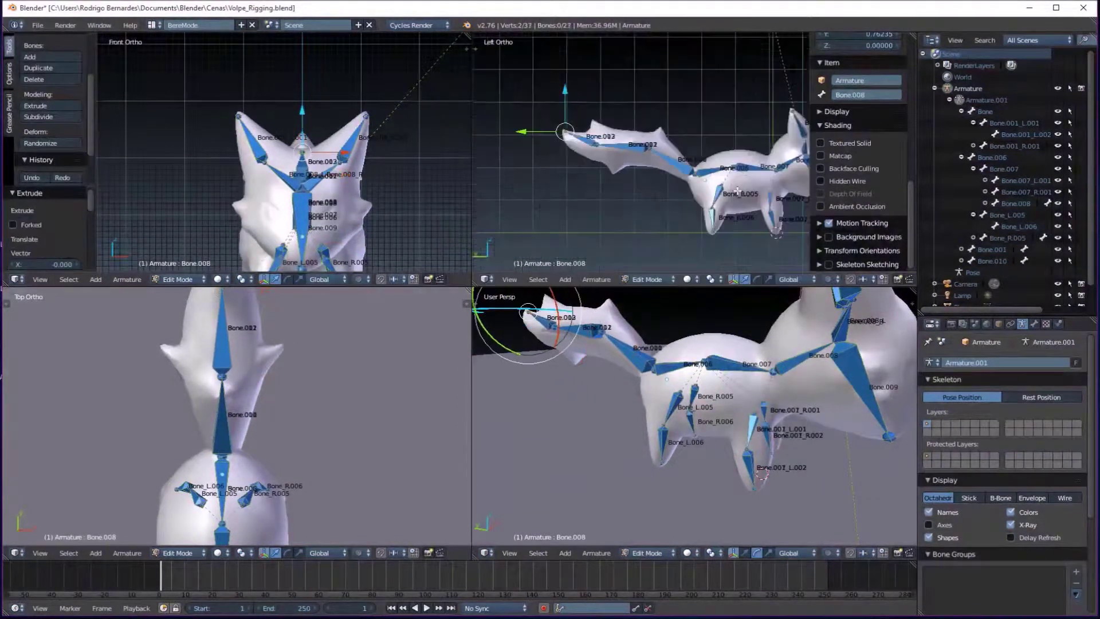
scroll(630, 155, up, 3)
scroll(630, 155, down, 3)
- Delete the surplus tail bone under Bone.010 via the Outliner
key(a)
click(960, 260)
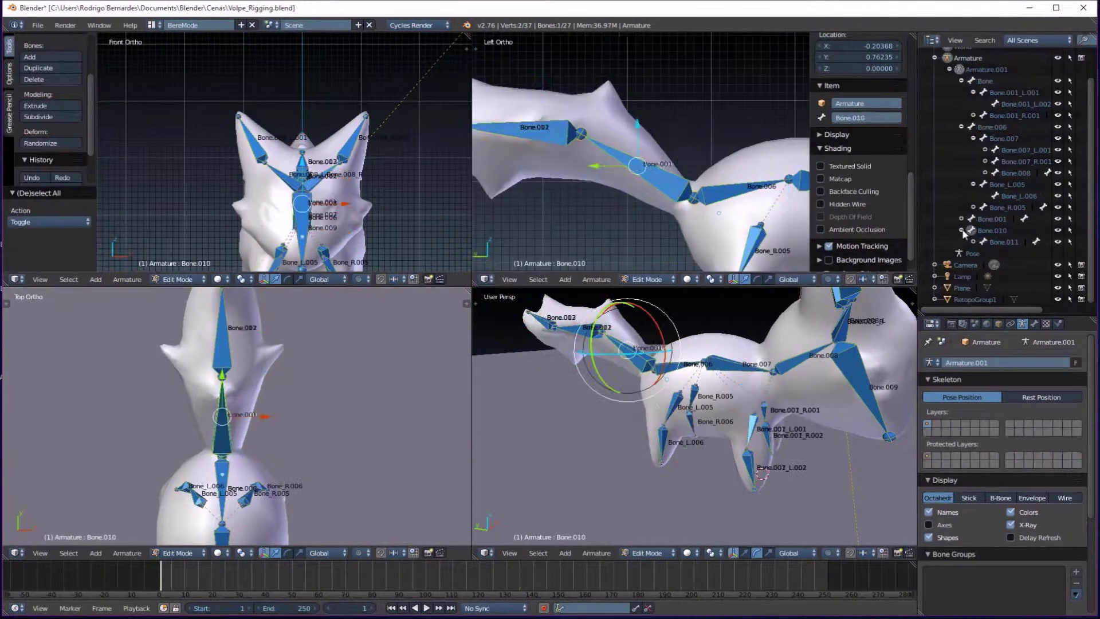
click(989, 230)
key(x)
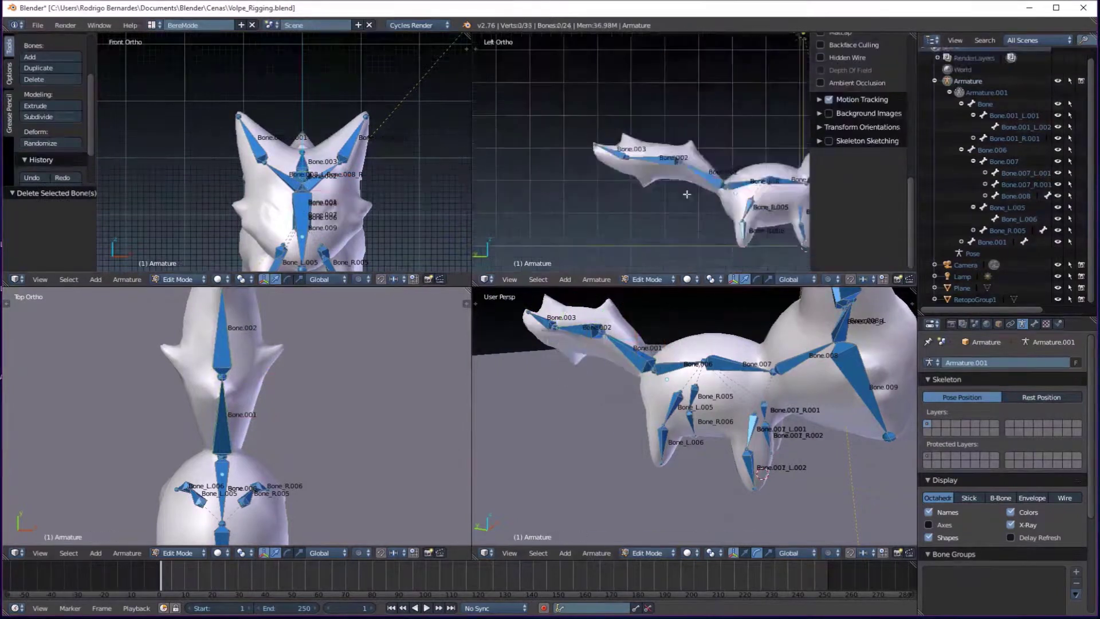
scroll(617, 164, up, 4)
key(a)
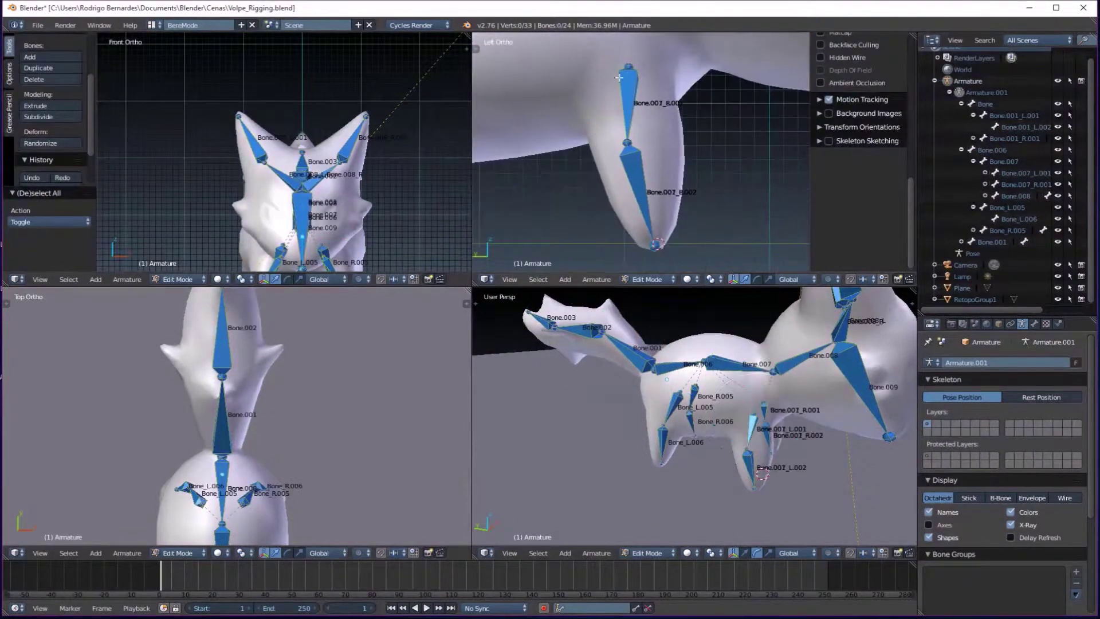
- Delete the four duplicate front-leg bones and clear the selection
key(x)
scroll(691, 126, up, 3)
middle_drag(691, 126, 666, 175)
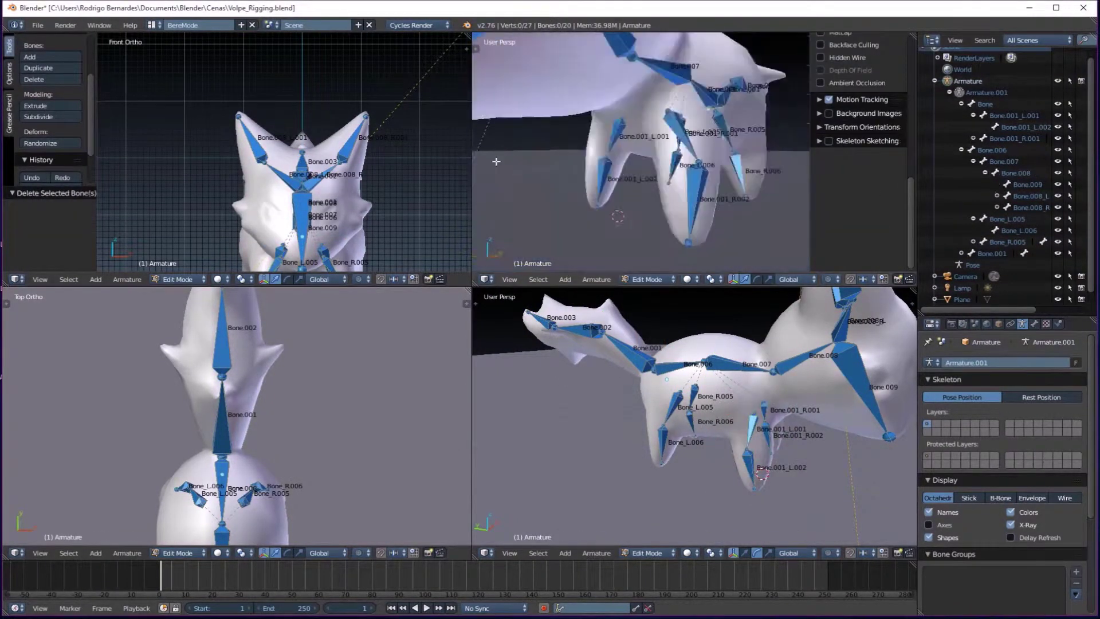
key(a)
- Parent Bone.001_L.001 and Bone.007 with Keep Offset, then switch to Pose Mode
right_click(666, 175)
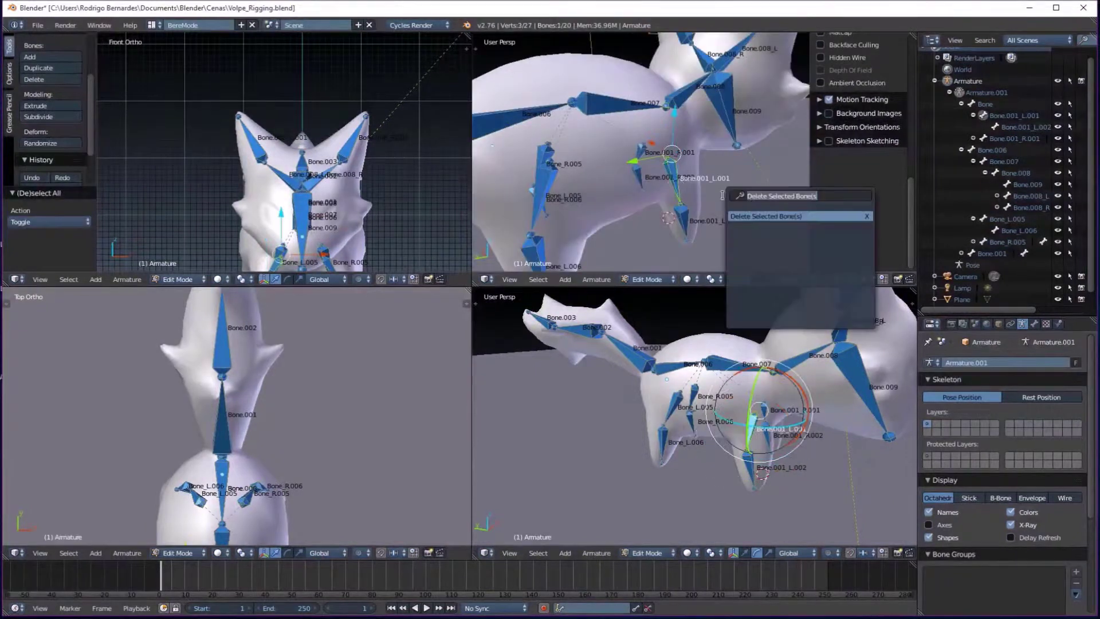
mouse_move(666, 175)
middle_down()
mouse_move(705, 166)
mouse_move(636, 198)
middle_up()
key(ctrl+p)
key(Escape)
right_click(659, 106)
middle_drag(658, 106, 625, 104)
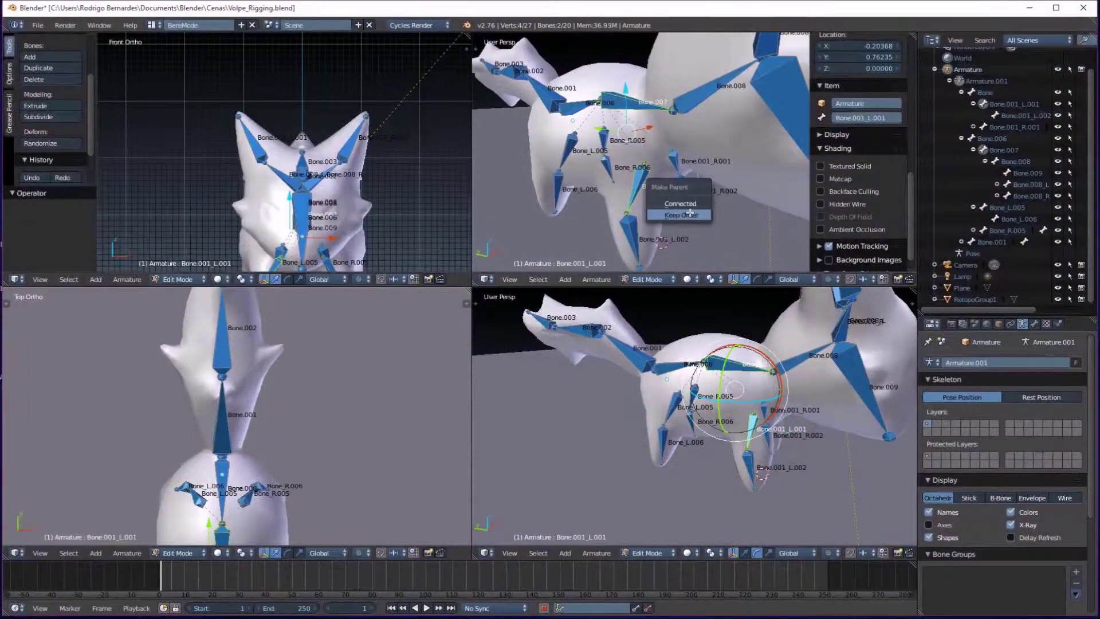
middle_drag(710, 202, 630, 114)
click(177, 553)
click(183, 512)
- In Edit Mode, delete the old Bone.001_L/R front-leg bones under Bone.007
key(a)
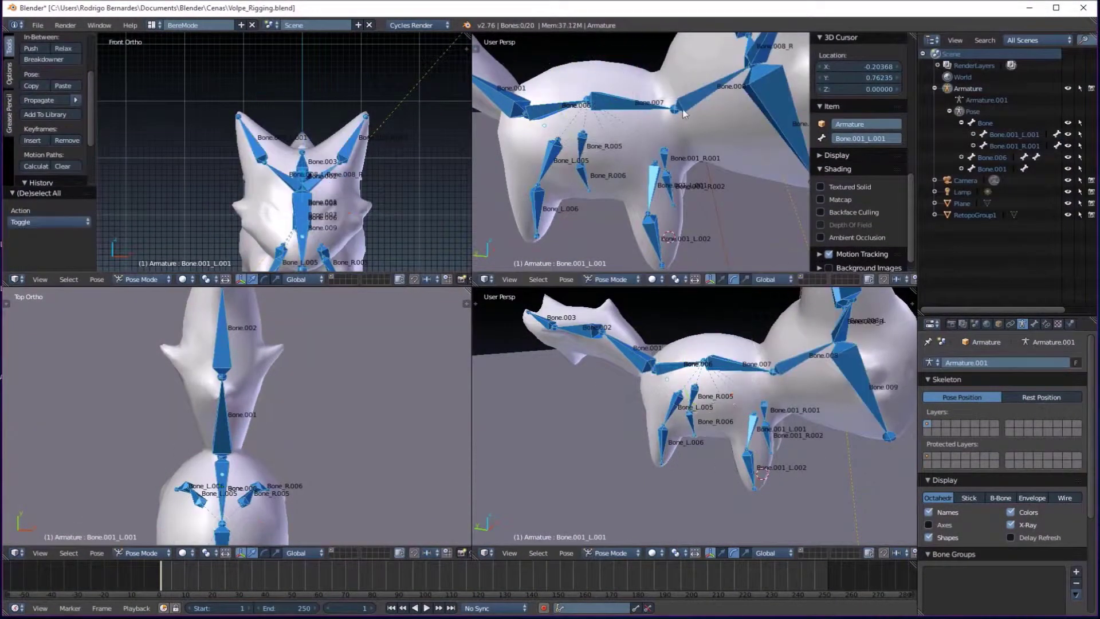
key(Tab)
mouse_move(619, 143)
middle_down()
mouse_move(650, 156)
mouse_move(599, 102)
middle_up()
click(985, 146)
ctrl+click(1025, 157)
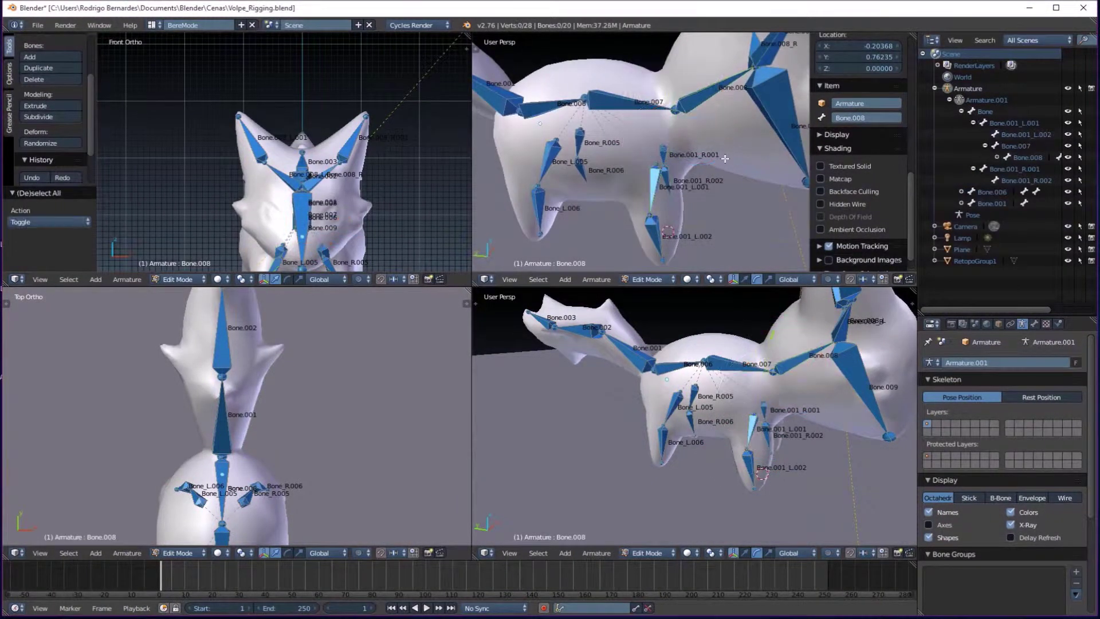
middle_drag(724, 158, 630, 189)
key(x)
click(608, 209)
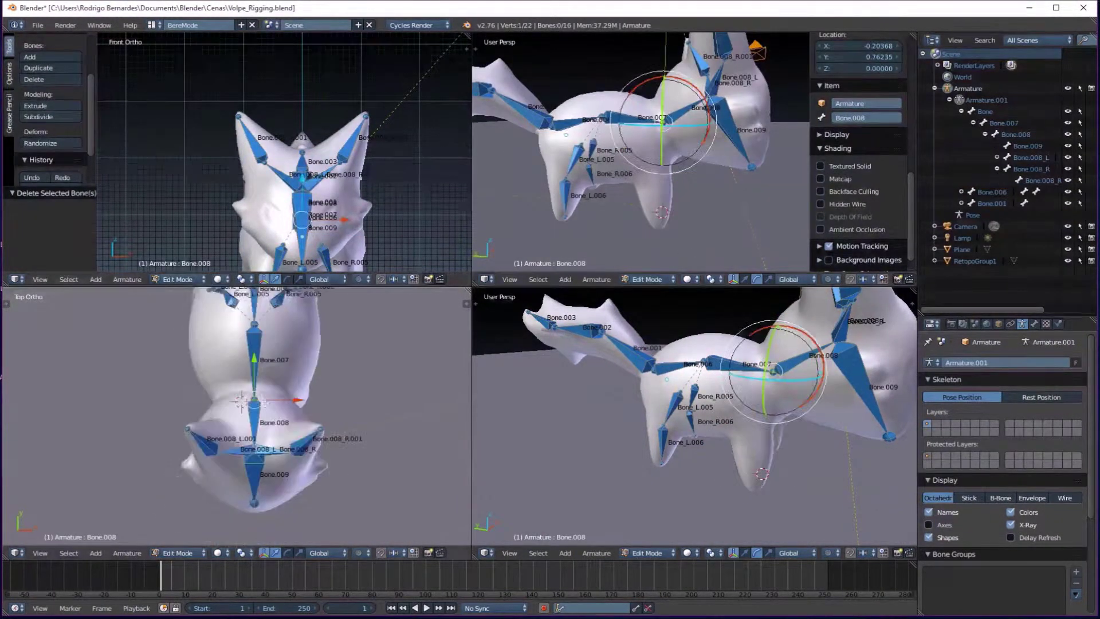
- Fork a mirrored front-leg bone pair from Bone.007 and lower it into the legs, checked from the left view
click(282, 387)
middle_drag(716, 401, 688, 389)
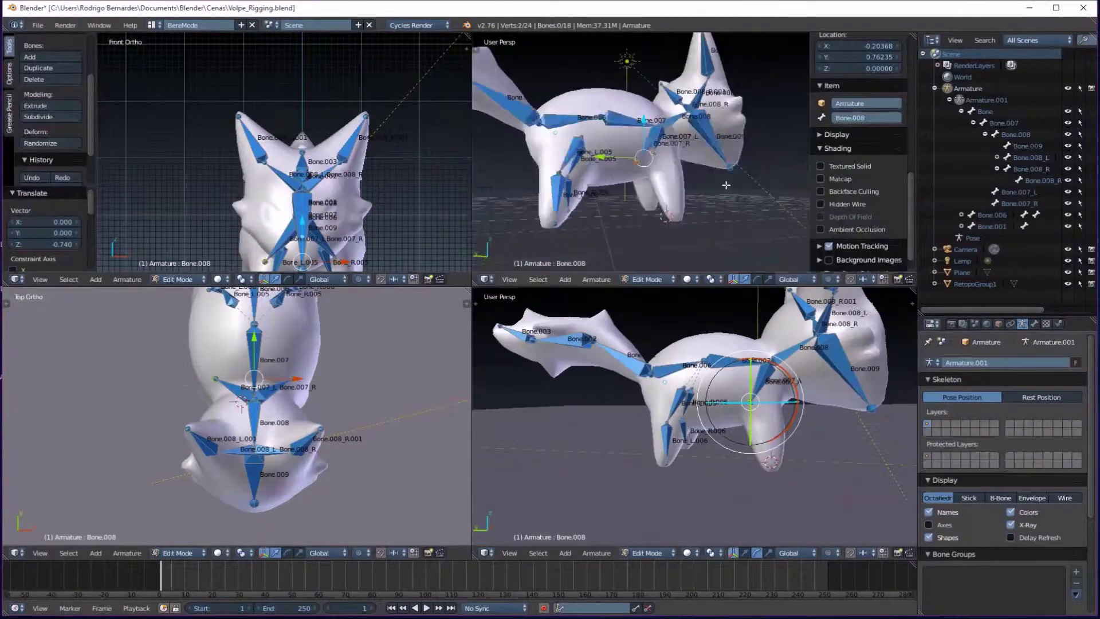
middle_drag(659, 143, 647, 155)
click(509, 279)
click(522, 391)
key(g)
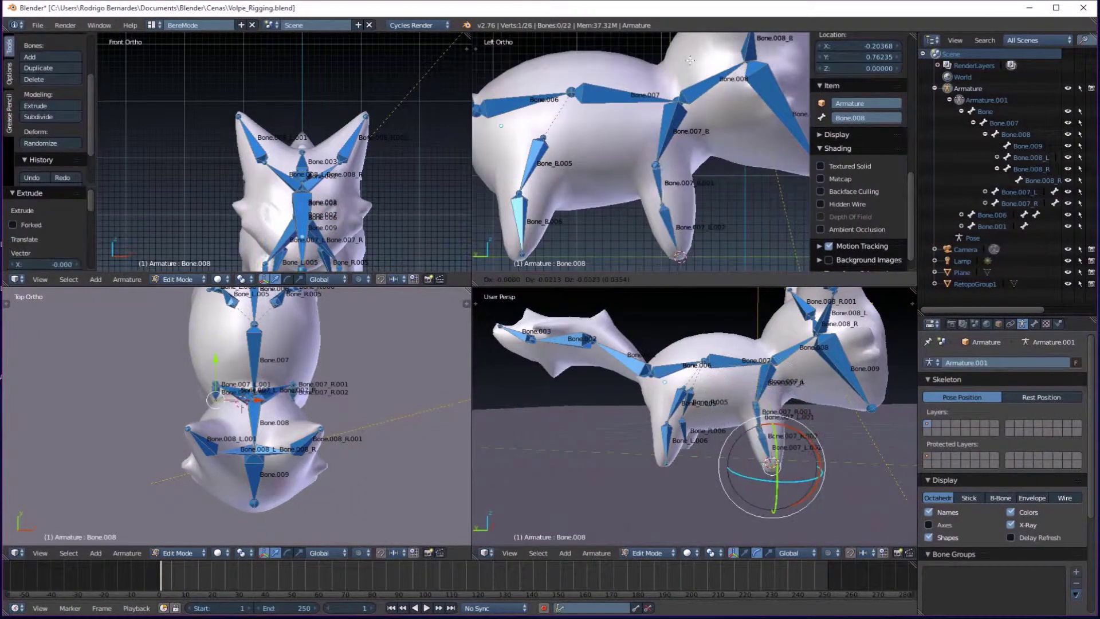
click(690, 60)
- Select all bones and inspect the three-bone front-leg chains, picking a front-foot joint
scroll(287, 155, up, 3)
middle_drag(602, 143, 680, 179)
key(a)
key(a)
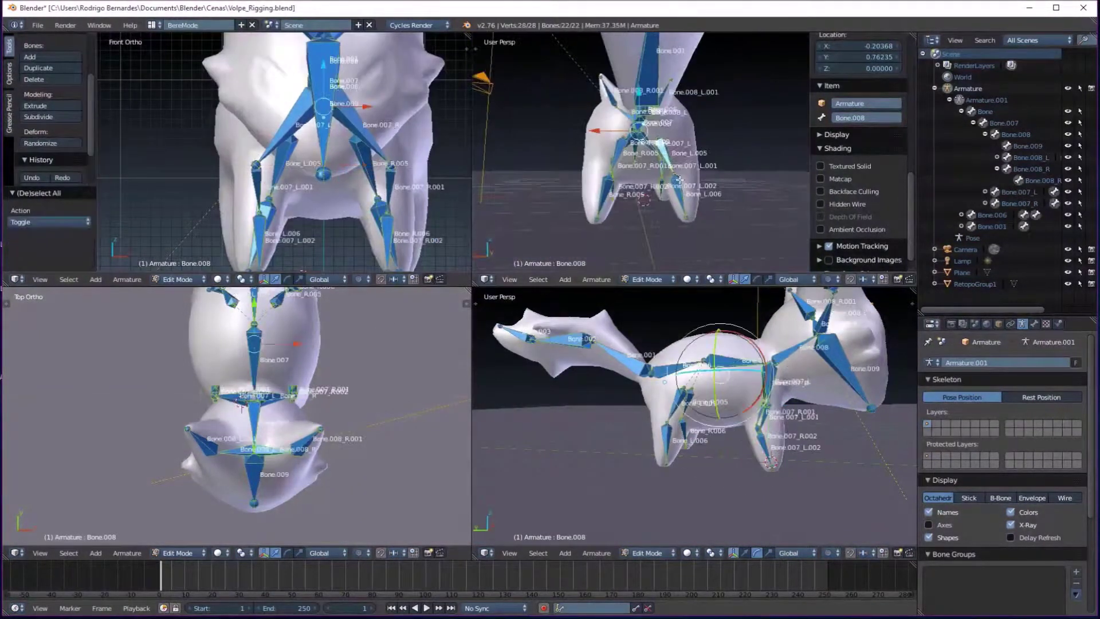
scroll(241, 413, up, 3)
middle_drag(716, 401, 688, 436)
scroll(717, 435, up, 3)
right_click(729, 447)
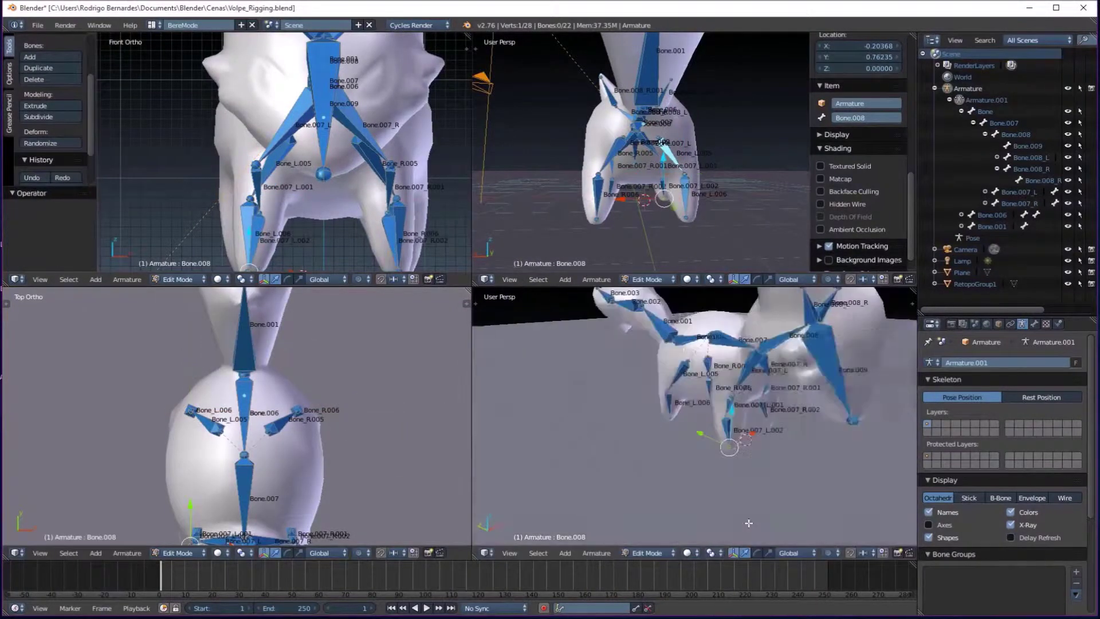
middle_drag(749, 523, 791, 446)
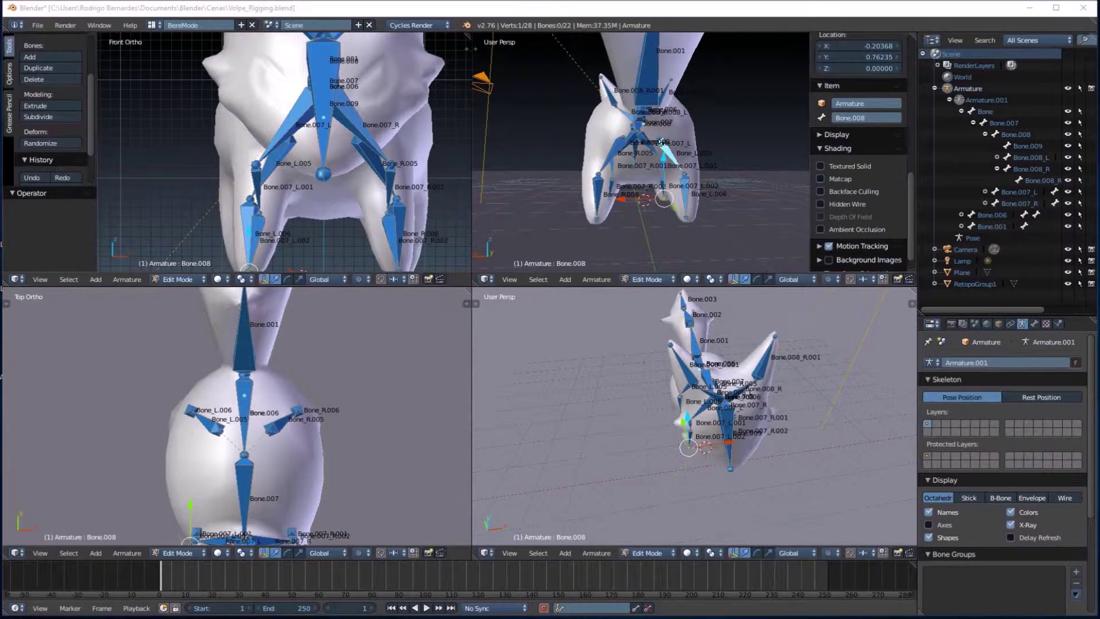
middle_drag(791, 446, 606, 417)
- Switch bone display to Stick and shift a front-leg joint sideways along X
scroll(1002, 458, down, 4)
click(969, 405)
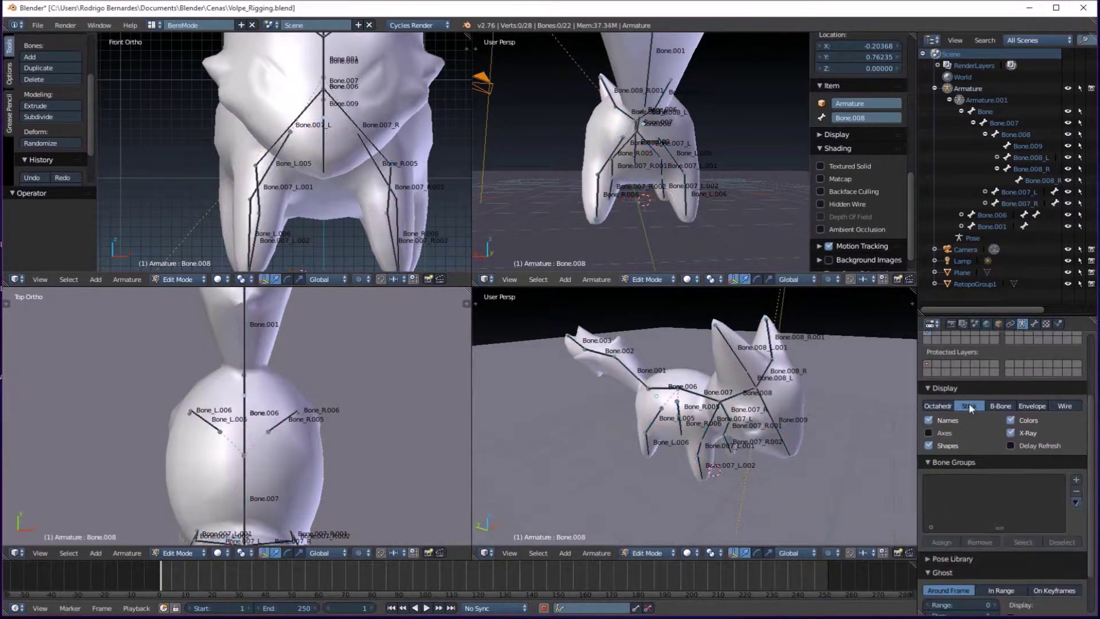
scroll(729, 416, up, 3)
key(a)
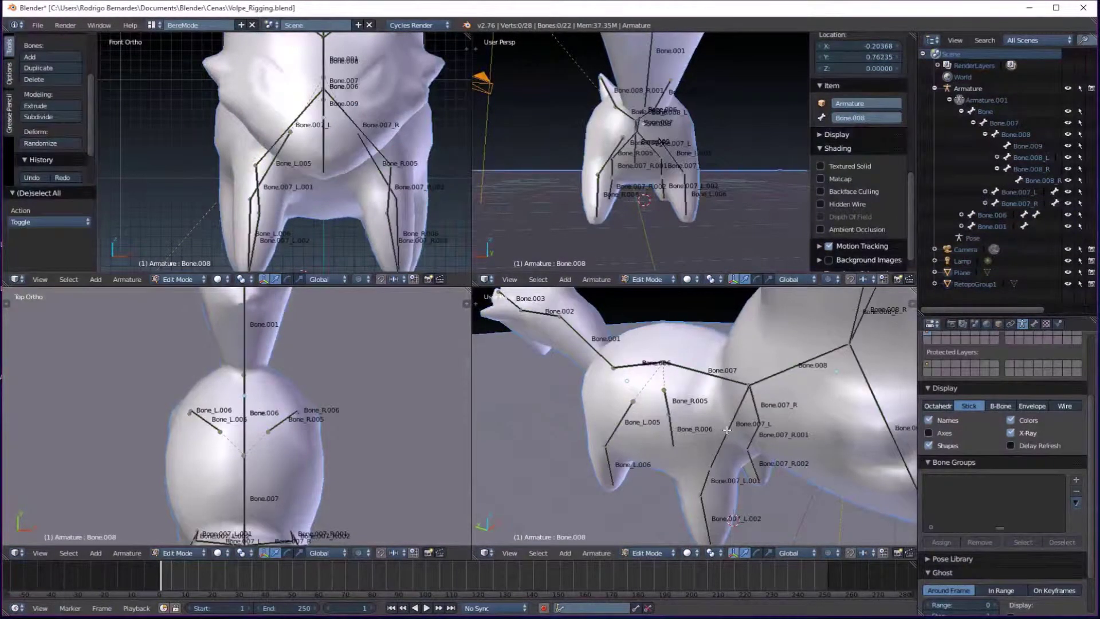
mouse_move(737, 436)
middle_down()
mouse_move(767, 388)
mouse_move(744, 472)
middle_up()
key(g)
key(x)
click(767, 388)
- Shift another leg joint along X and switch bone display to Envelope
key(g)
key(x)
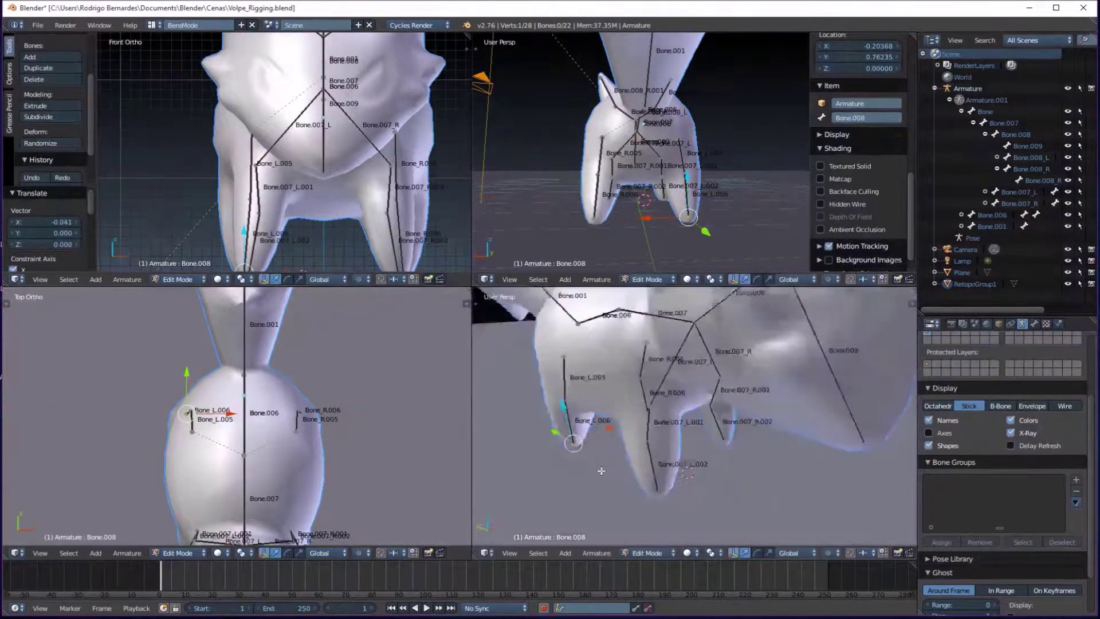
click(745, 472)
click(1032, 406)
scroll(693, 418, down, 3)
- Delete the surplus bone so the armature has 21 bones, then reselect the armature
click(992, 215)
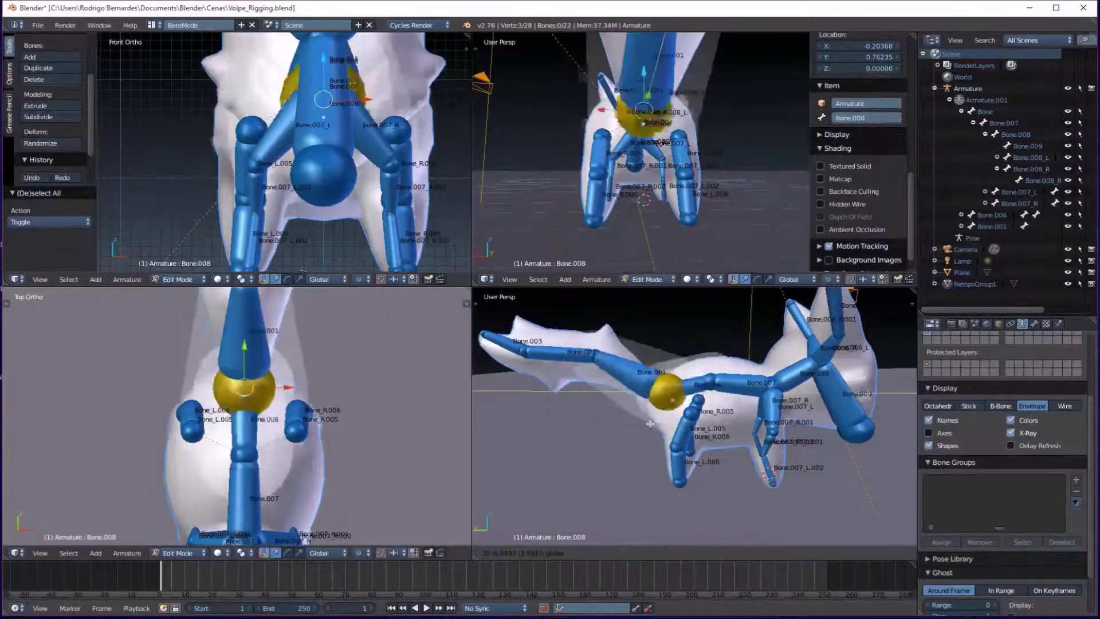
click(1019, 192)
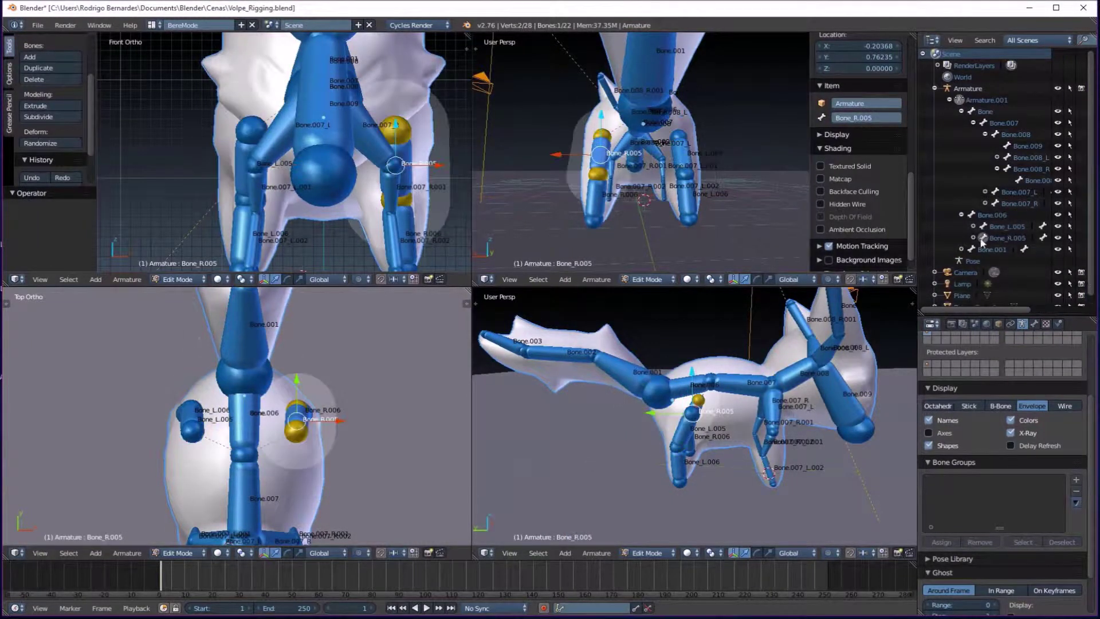
click(1029, 170)
key(Tab)
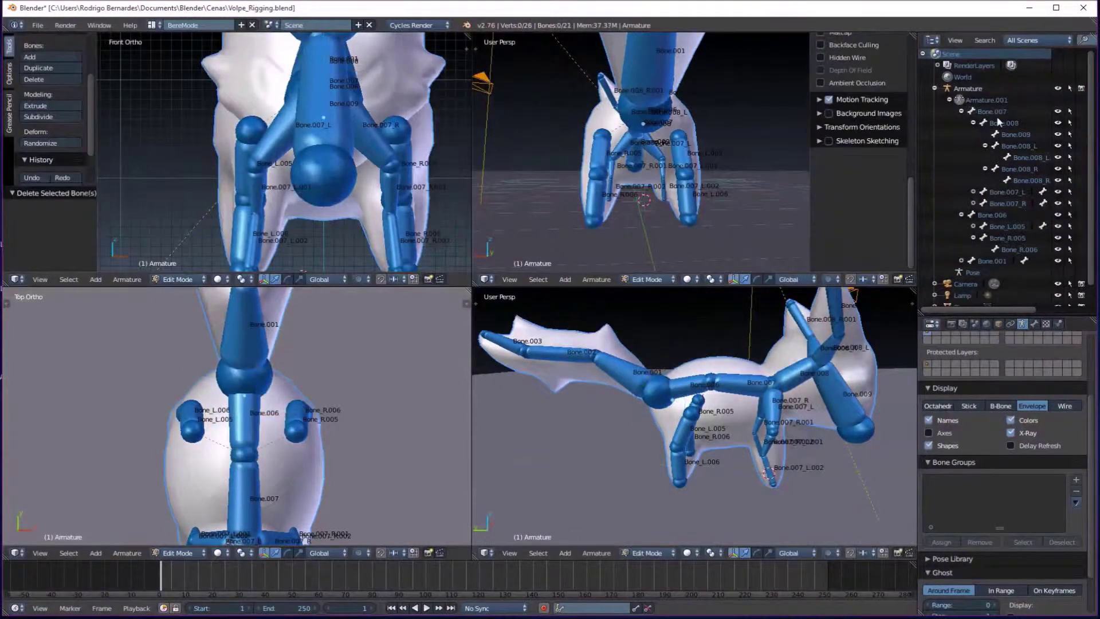
right_click(686, 391)
right_click(685, 391)
- Enter Pose Mode with nothing selected and bones shown as Stick
key(ctrl+Tab)
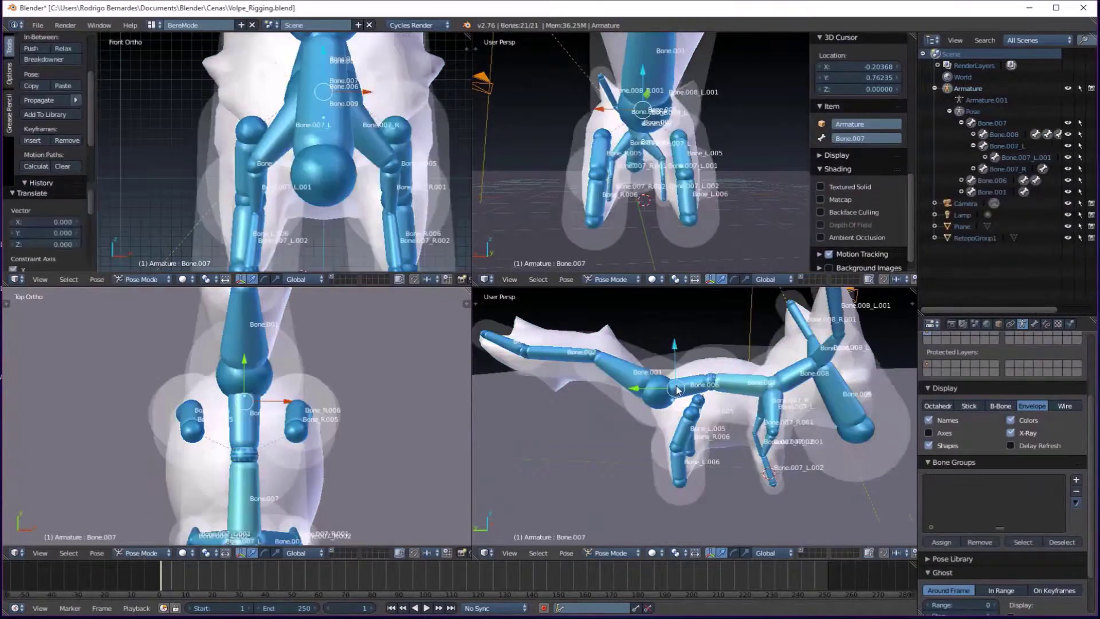
key(a)
scroll(687, 387, up, 3)
scroll(710, 402, up, 2)
click(968, 405)
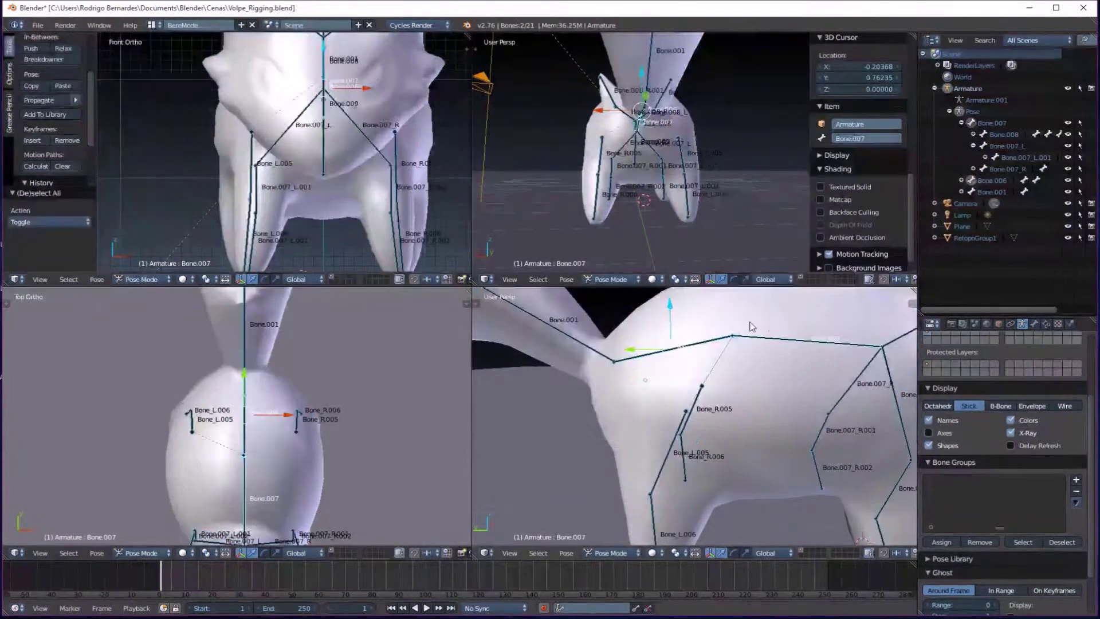
- Parent the selected bone with Ctrl+P > Bone, then select Bone.006
right_click(699, 349)
key(ctrl+p)
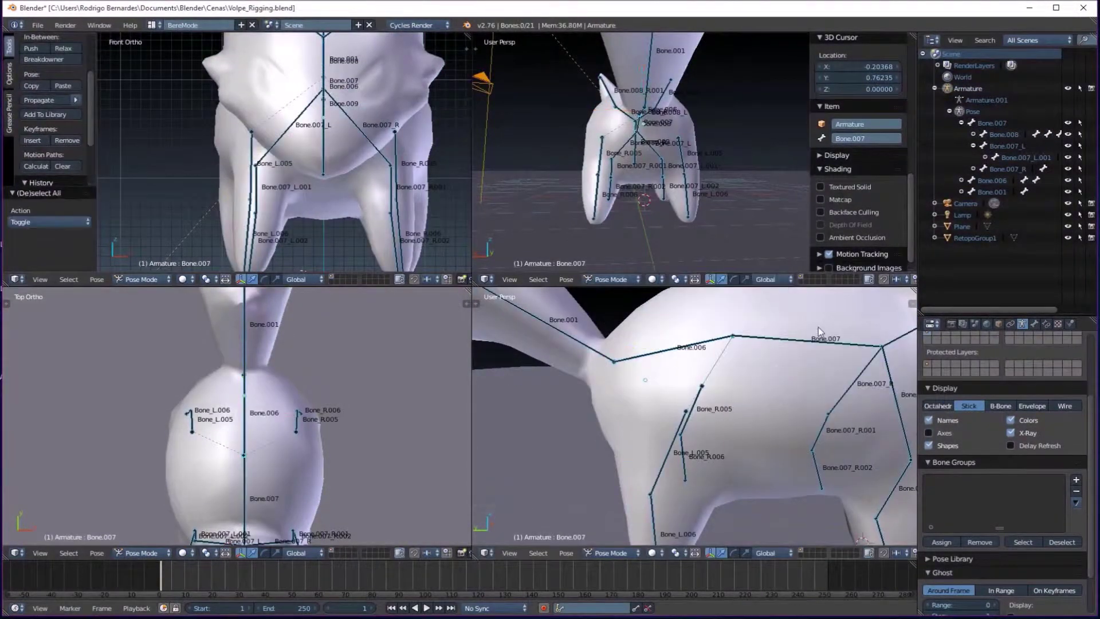
key(ctrl+p)
click(672, 363)
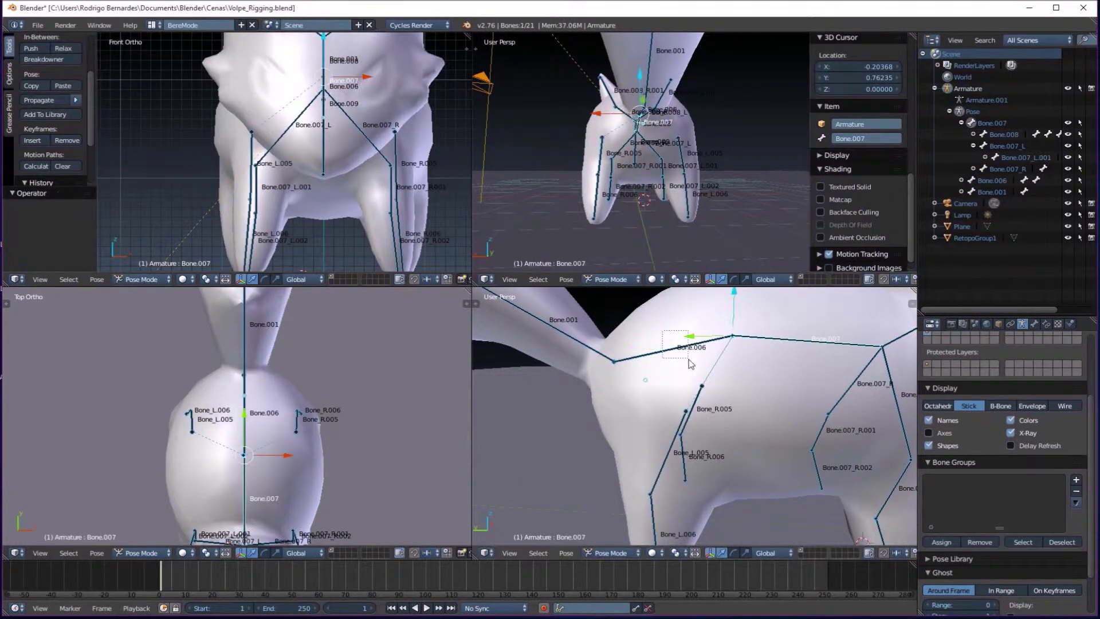
shift+right_click(673, 328)
drag(54, 269, 54, 335)
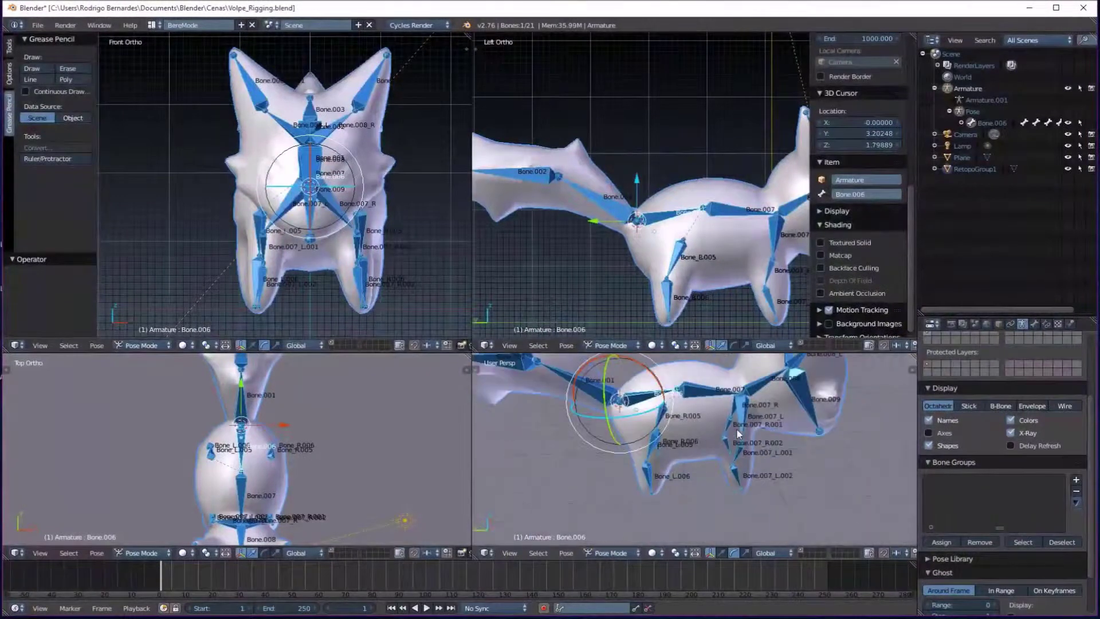
- Switch the armature to Edit Mode and open File > Save As in the Cenas folder
click(140, 553)
click(140, 527)
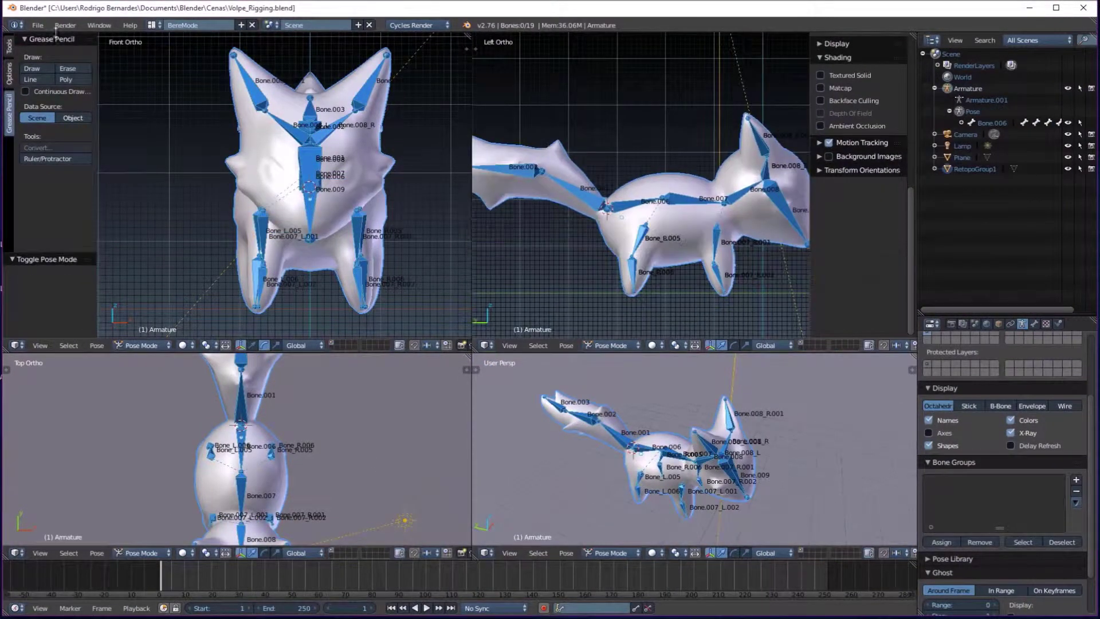
click(37, 25)
click(52, 118)
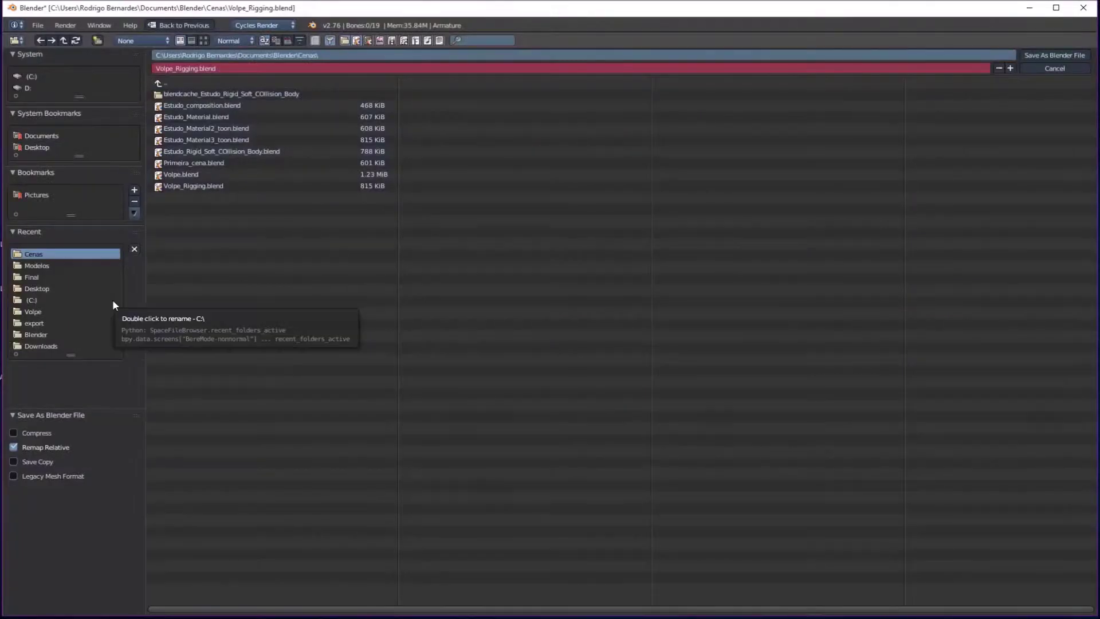
- Save as Volpe_Rigging1.blend, restore the four-view layout and hide the sidebar
key(KP_Add)
key(Return)
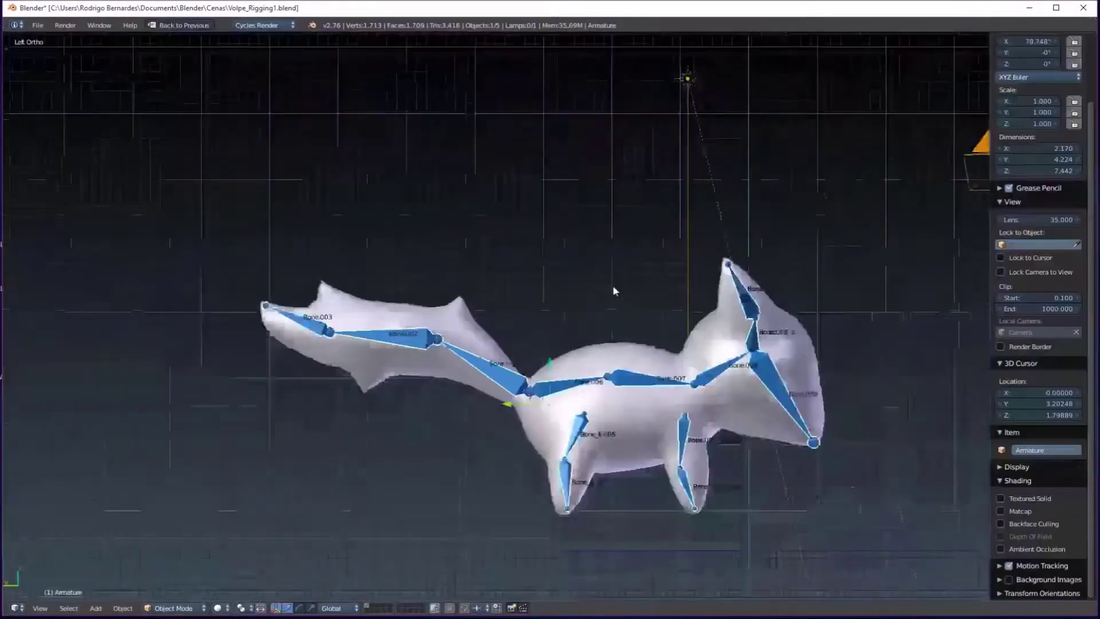
key(ctrl+Up)
key(n)
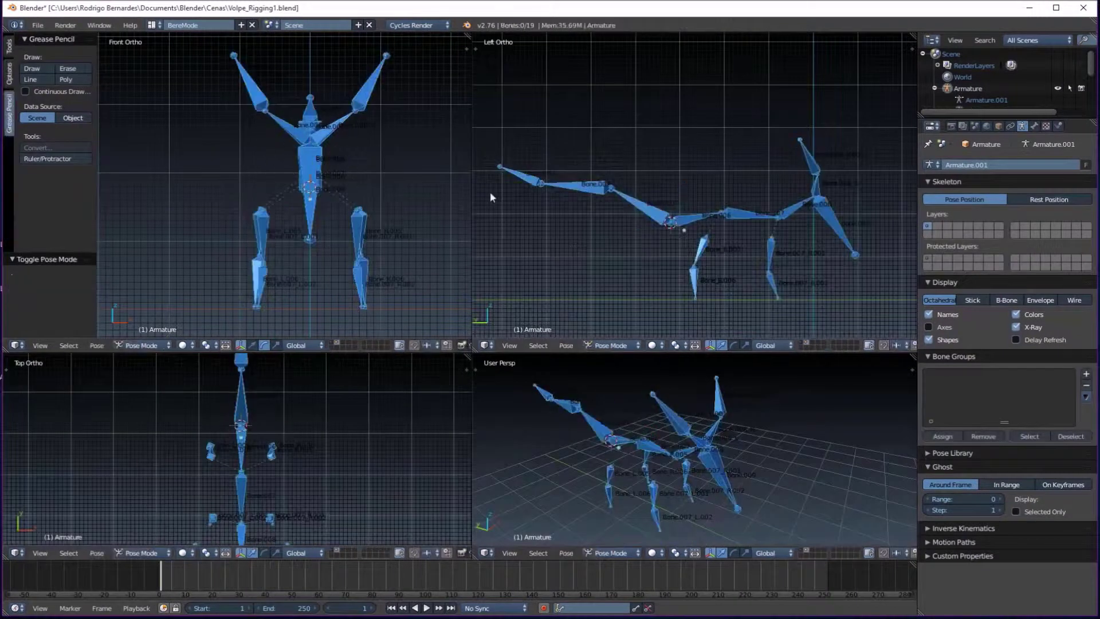
- Return to Pose Mode and inspect bone constraint settings for Bone.001 and Bone.002
click(1011, 127)
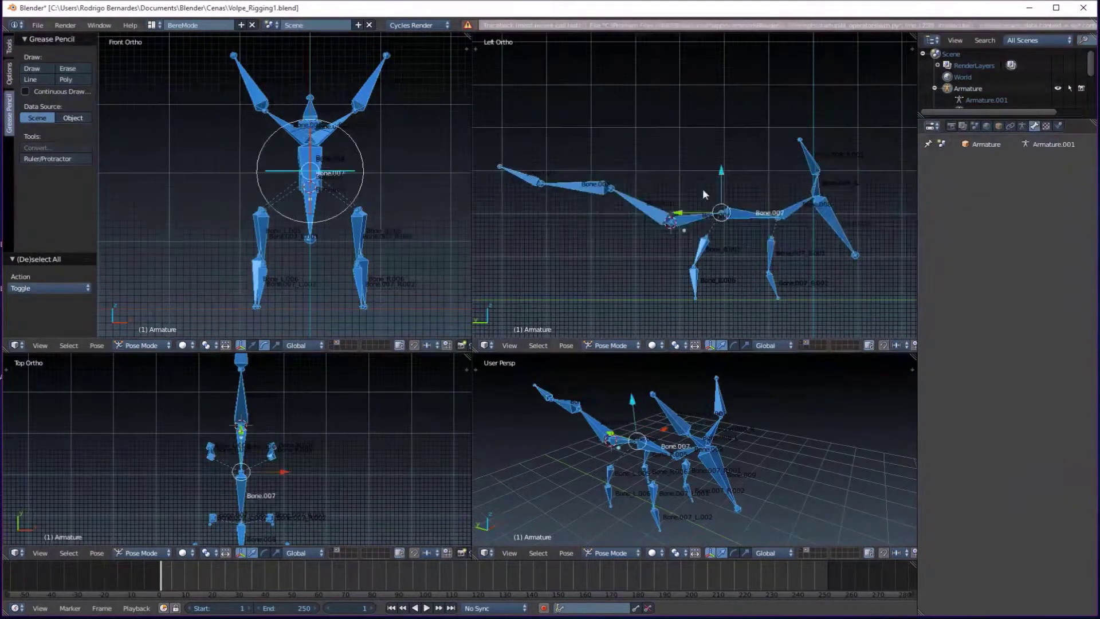
key(Tab)
key(ctrl+Tab)
click(1011, 126)
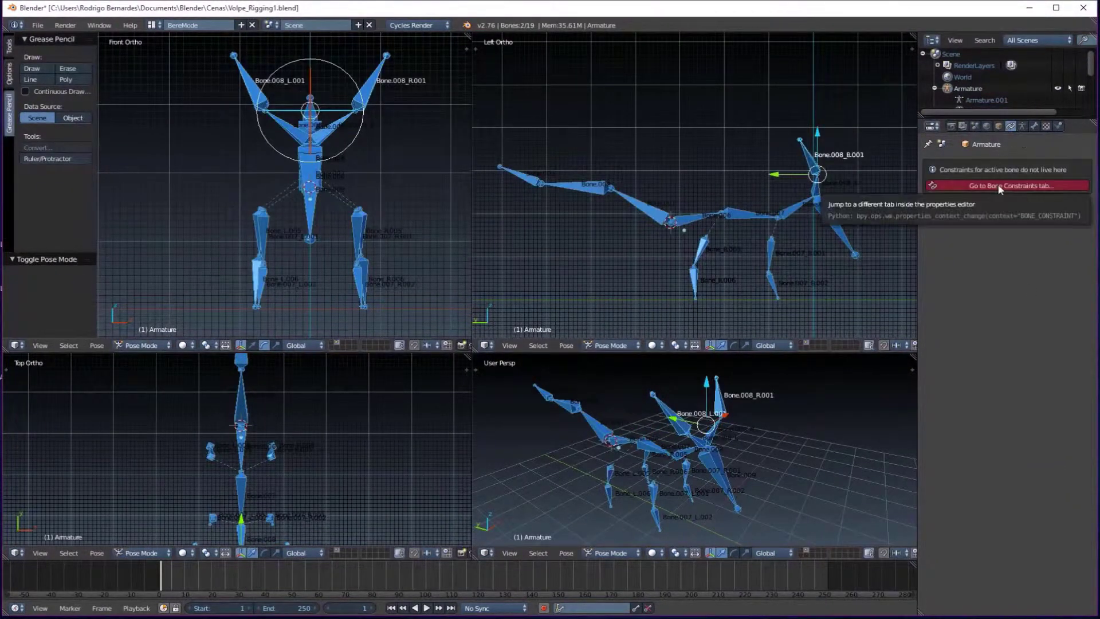
right_click(765, 252)
key(a)
right_click(593, 185)
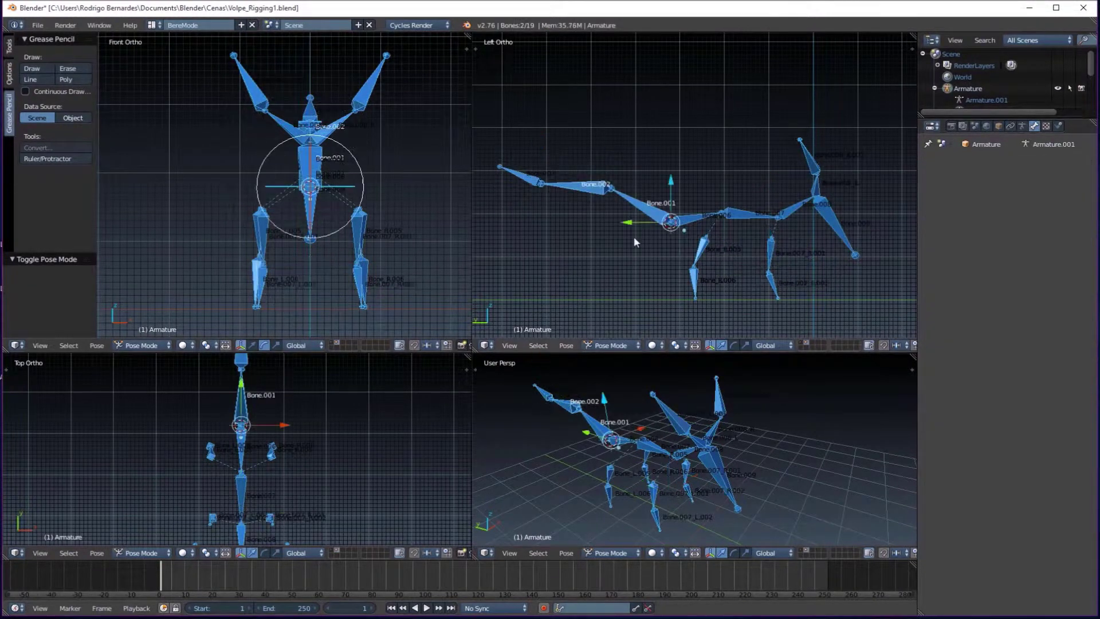
click(1034, 126)
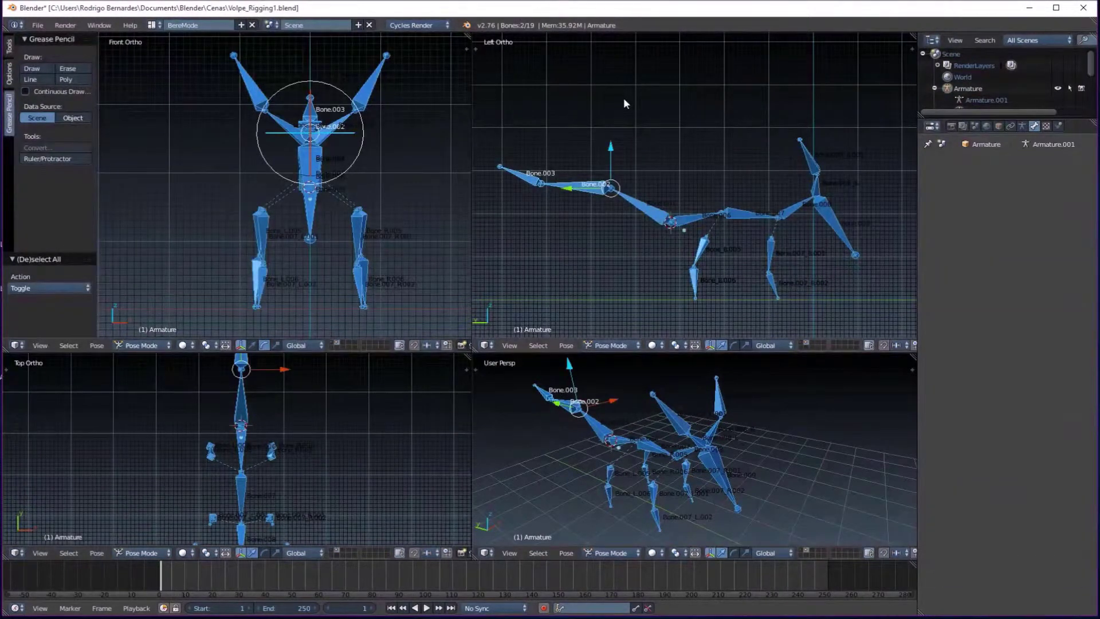
- Browse the pose tool shelf and options, including Auto IK, then clear the selection
scroll(623, 103, up, 1)
click(9, 46)
click(9, 113)
click(9, 46)
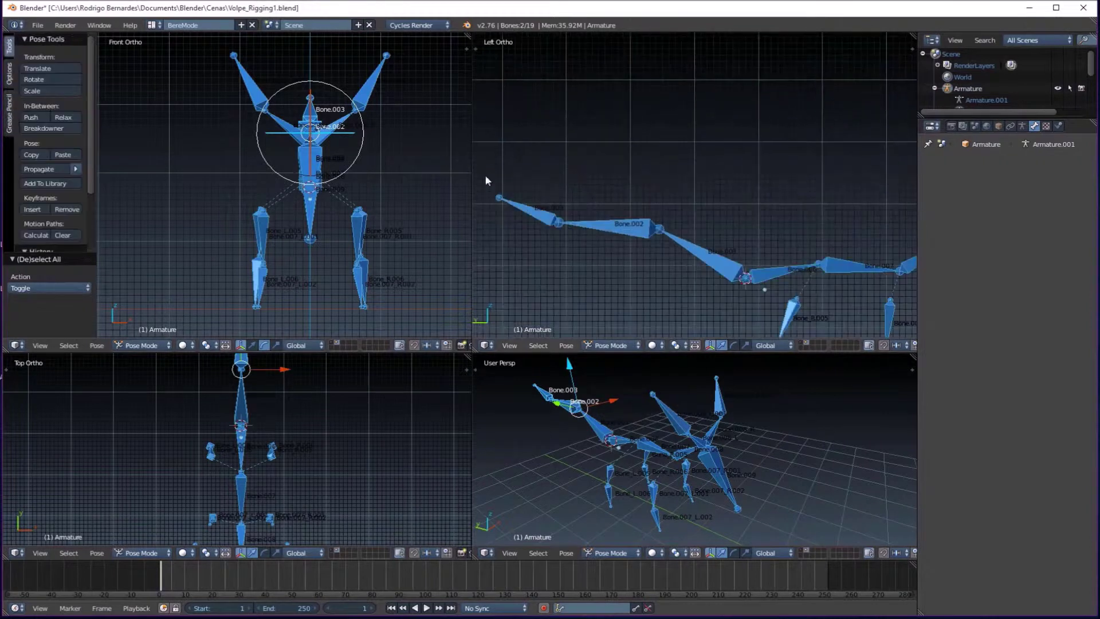
click(9, 73)
right_click(785, 195)
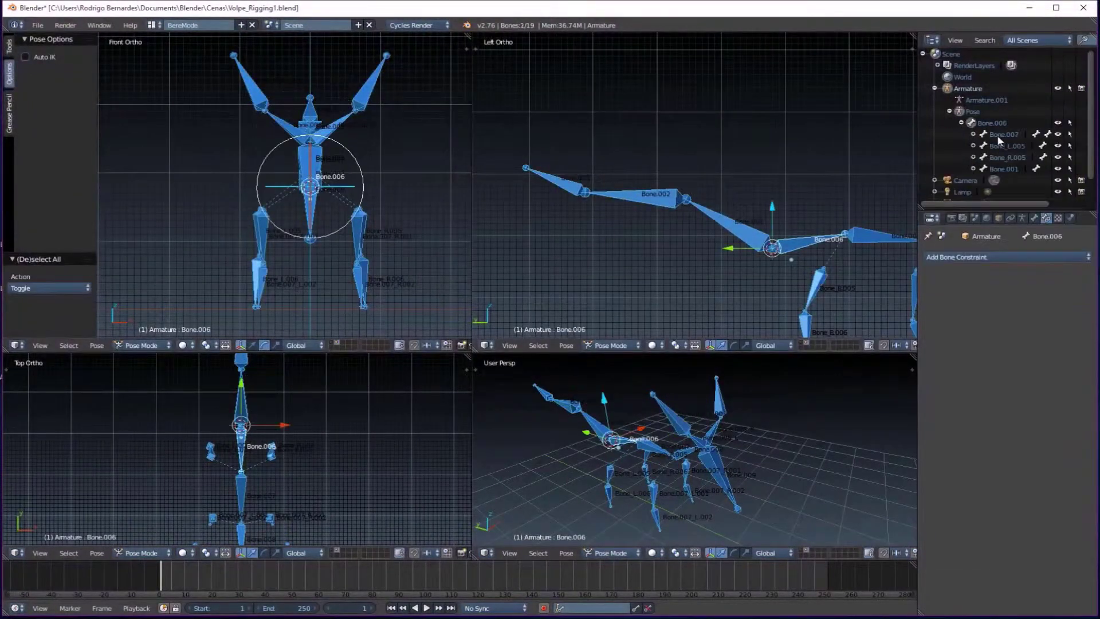
key(a)
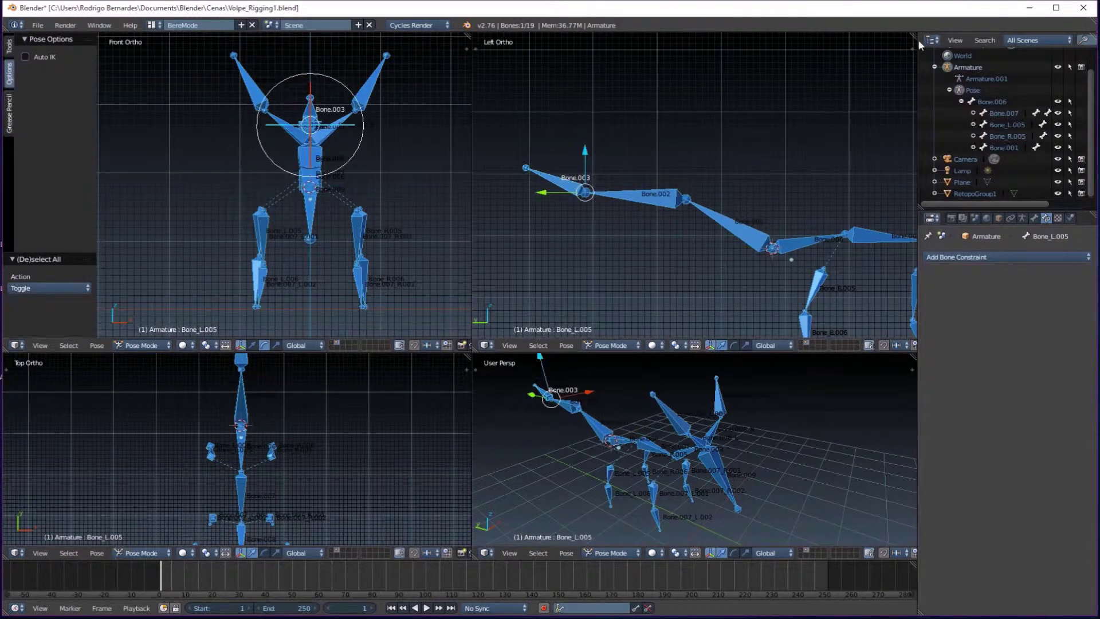
- Rename the tail bones Tail1–Tail3 and the root bone Base in the sidebar
key(n)
click(882, 186)
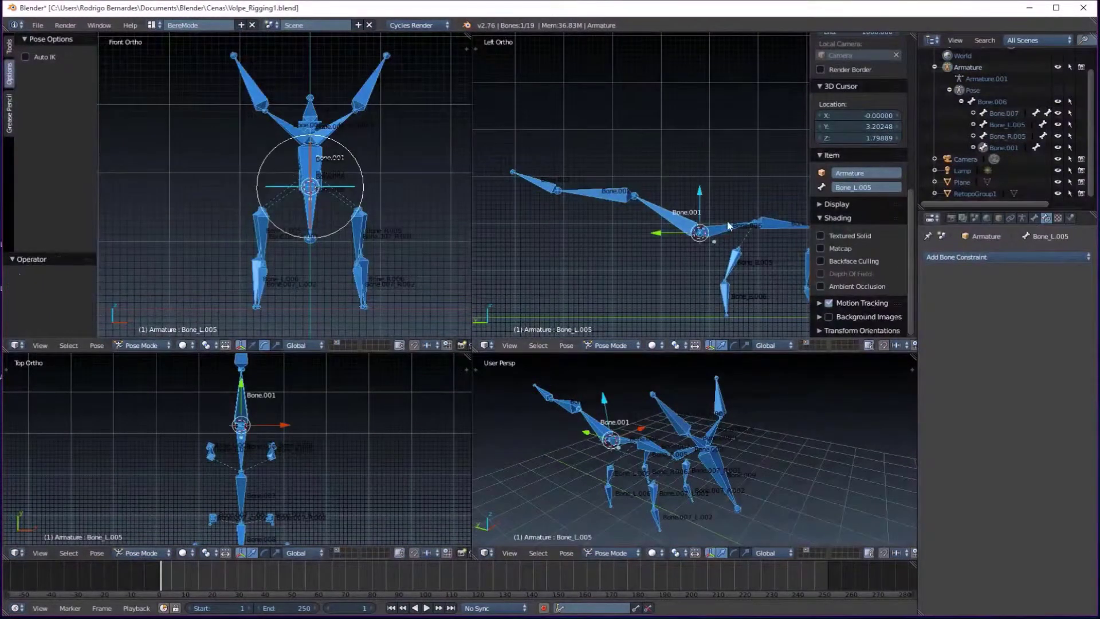
click(832, 155)
click(860, 189)
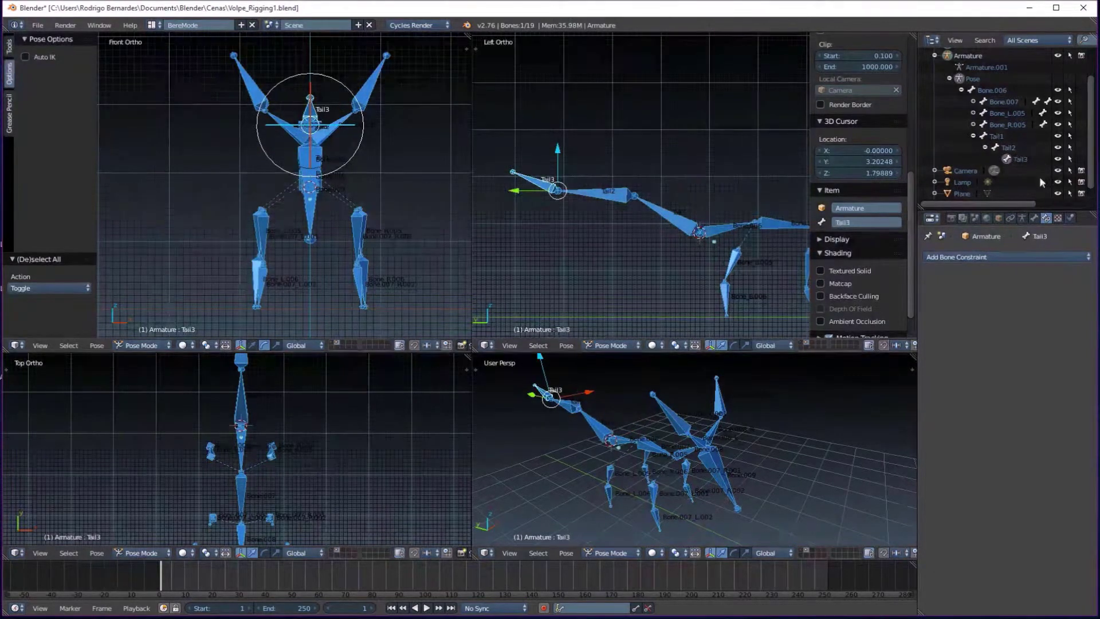
key(Return)
mouse_move(644, 247)
middle_down()
mouse_move(659, 270)
mouse_move(638, 313)
middle_up()
- Rename front-leg bones Bone_L.005, Bone_L.006 and Bone_R.005 to PataD leg names
ctrl+click(1020, 148)
text(Perna_)
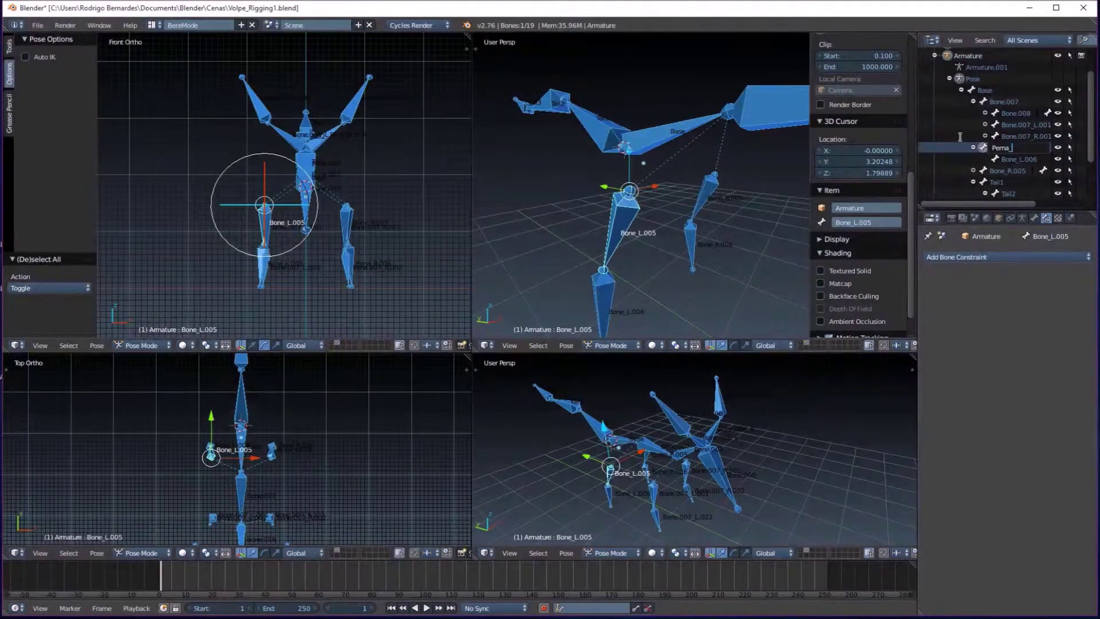
text(D1)
double_click(1013, 159)
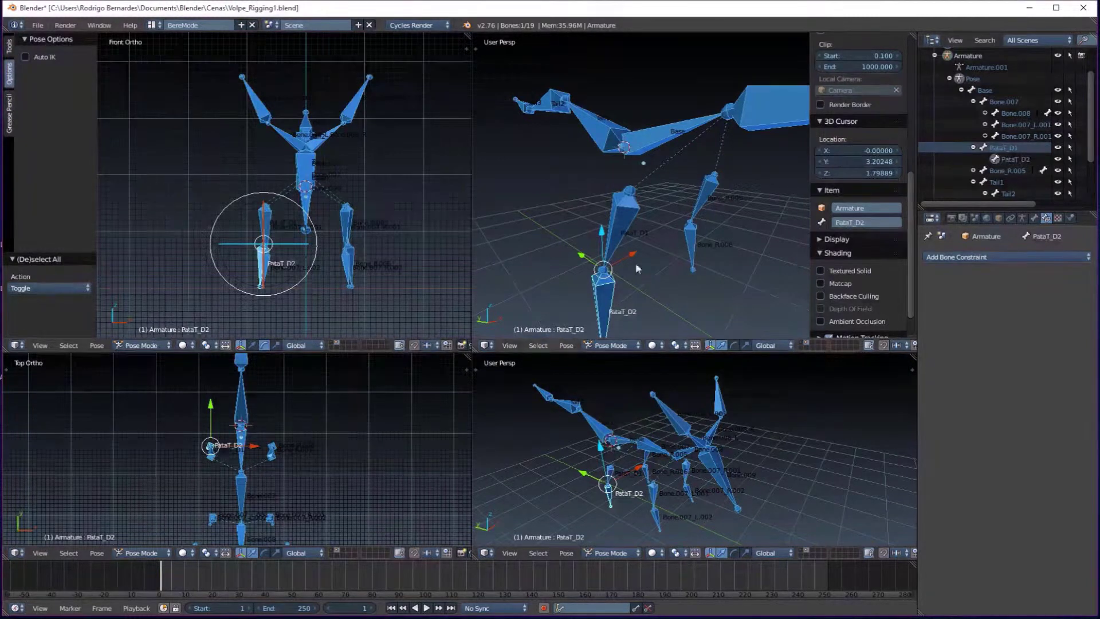
double_click(1002, 170)
text(PataT_E1)
key(Return)
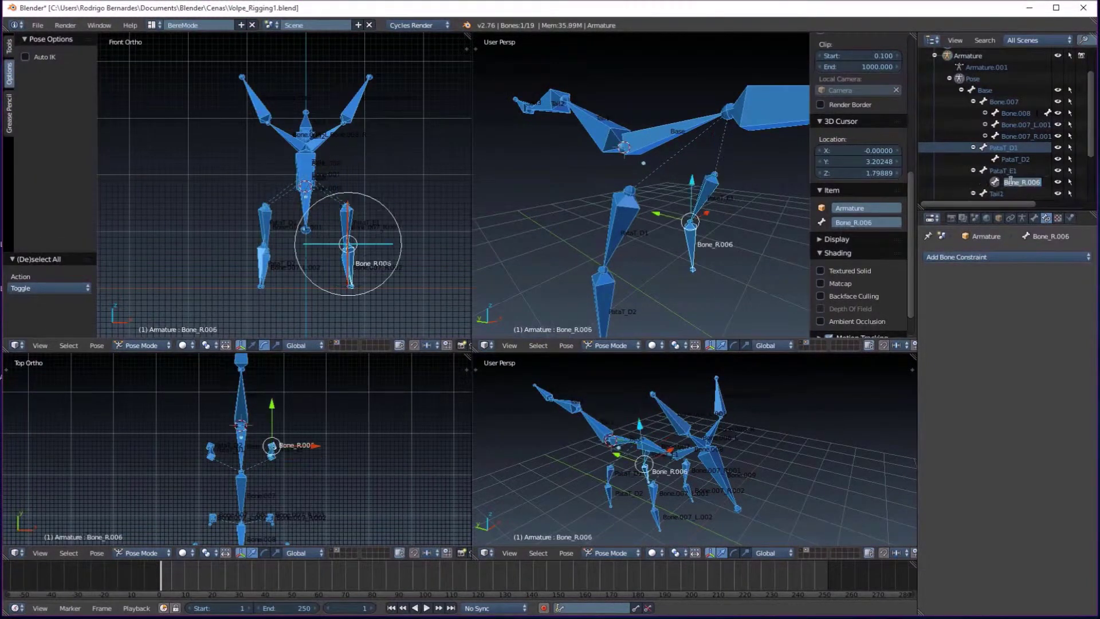
- Rename the Bone.007 leg-chain bones, e.g. PataT_E and PataD_D2
double_click(1017, 120)
text(PataT_E)
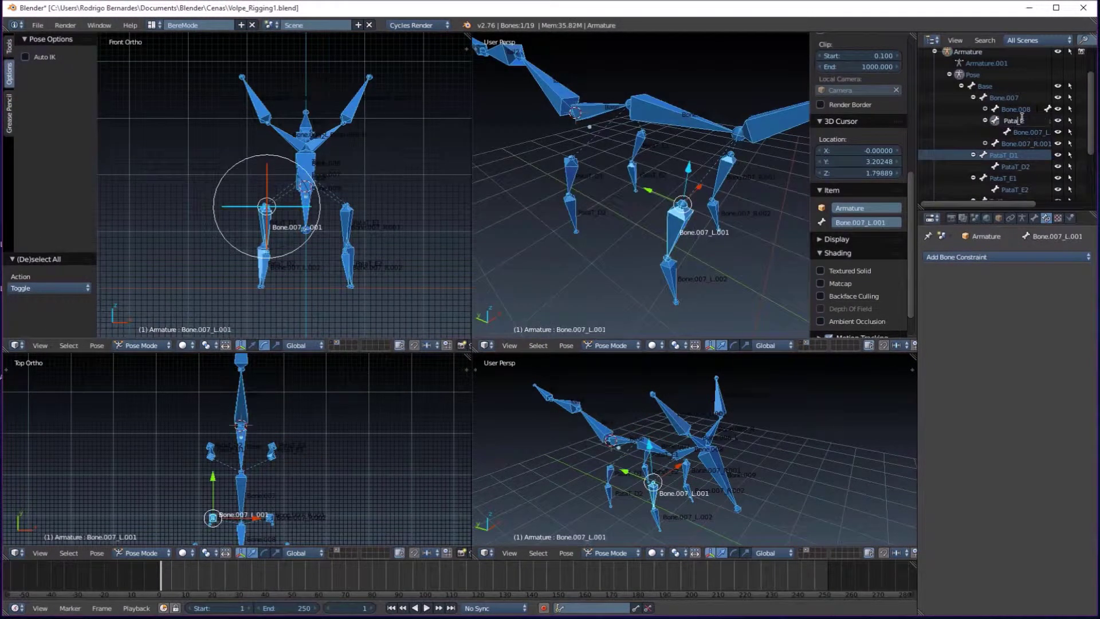
double_click(1026, 132)
text(PataD_D2)
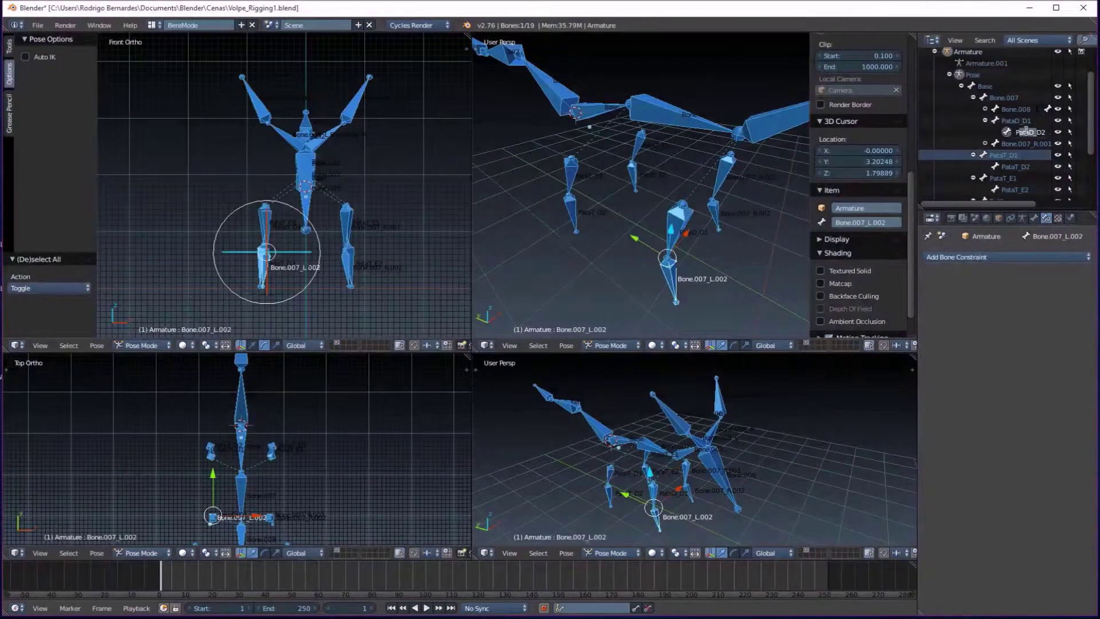
key(Return)
mouse_move(676, 195)
middle_down()
mouse_move(708, 188)
mouse_move(624, 211)
middle_up()
double_click(1053, 155)
- Rename tail, neck, head and ear bones to Cauda, Pescoço, Cabeça and Orelha names, then review the rig
right_click(624, 211)
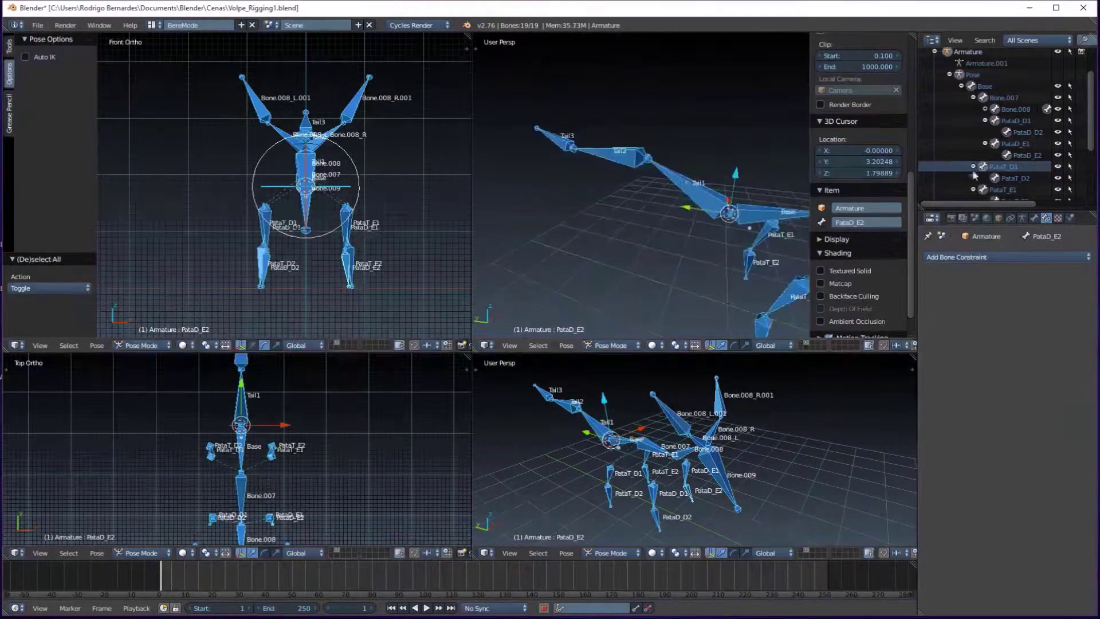
scroll(1003, 144, down, 3)
double_click(1000, 147)
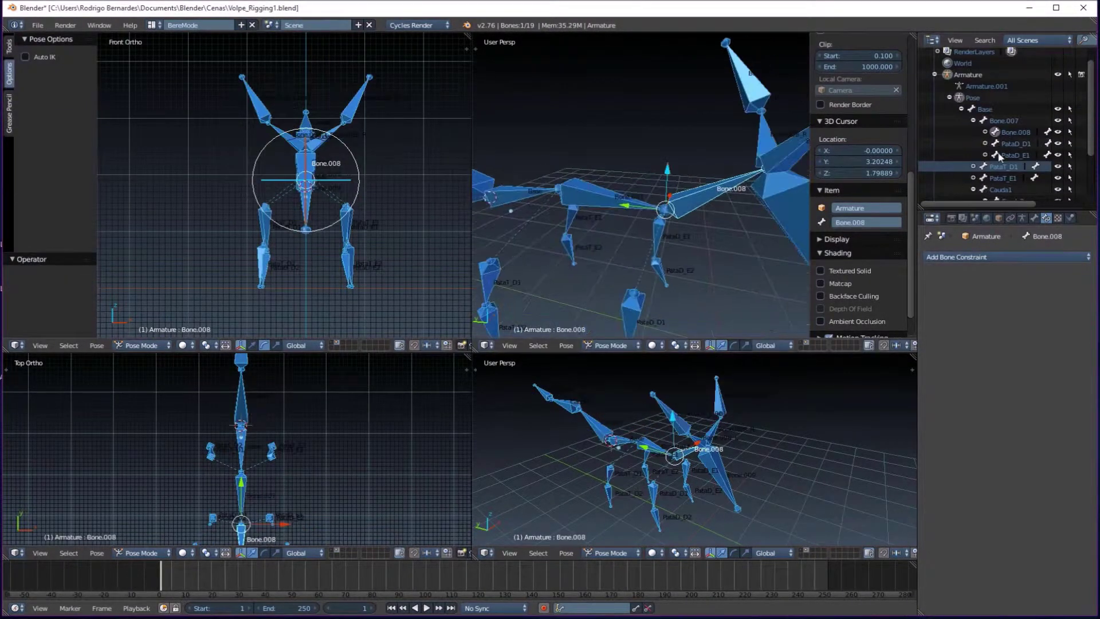
click(985, 132)
click(1020, 144)
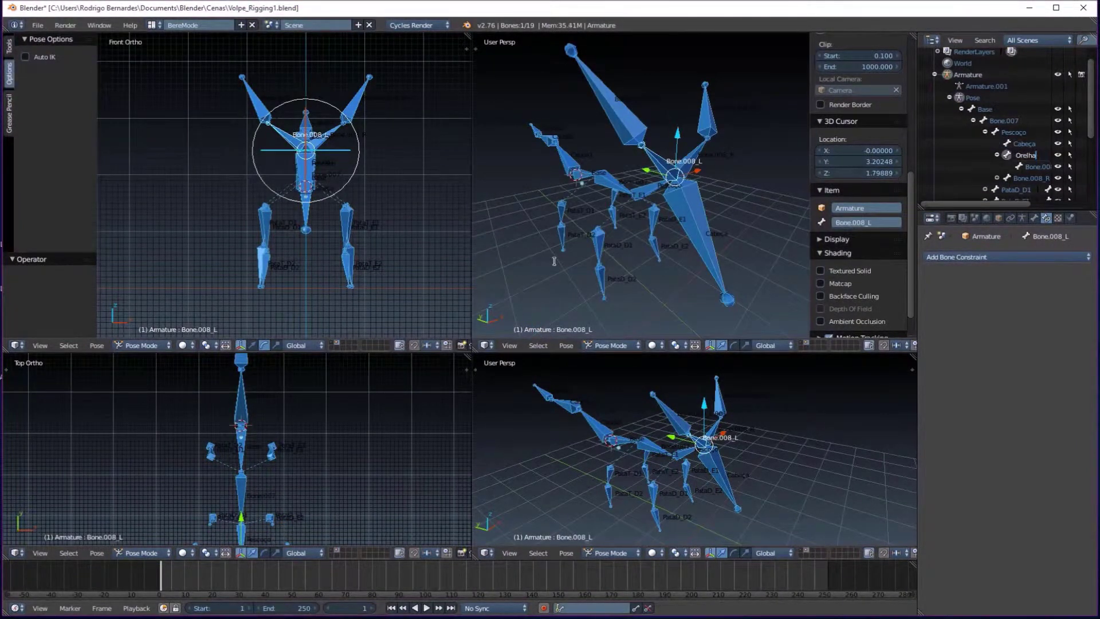
click(1029, 178)
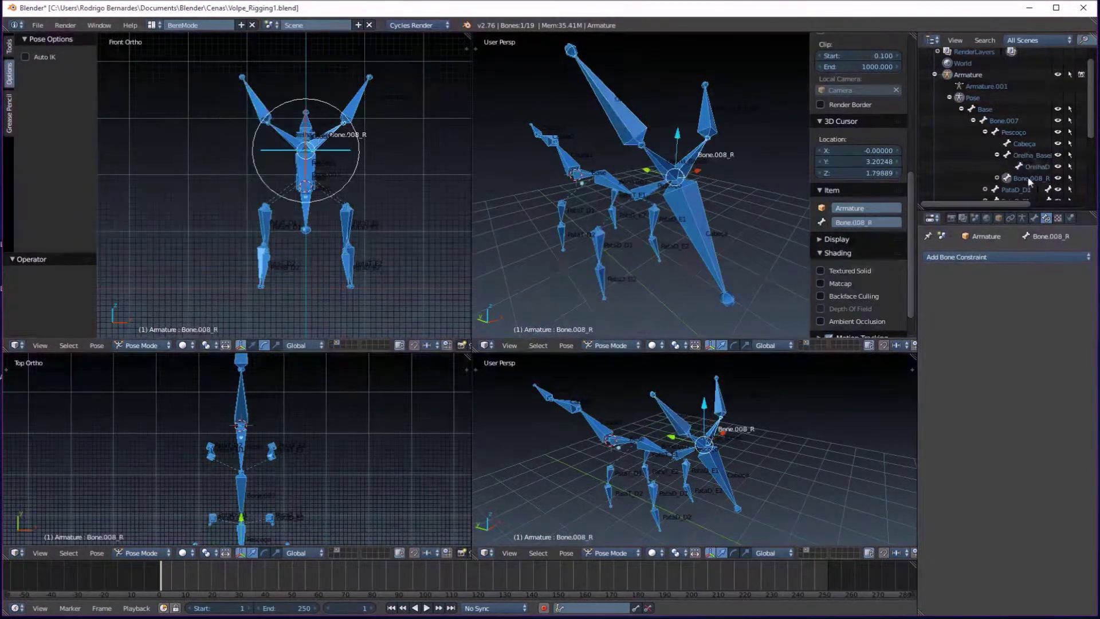
key(a)
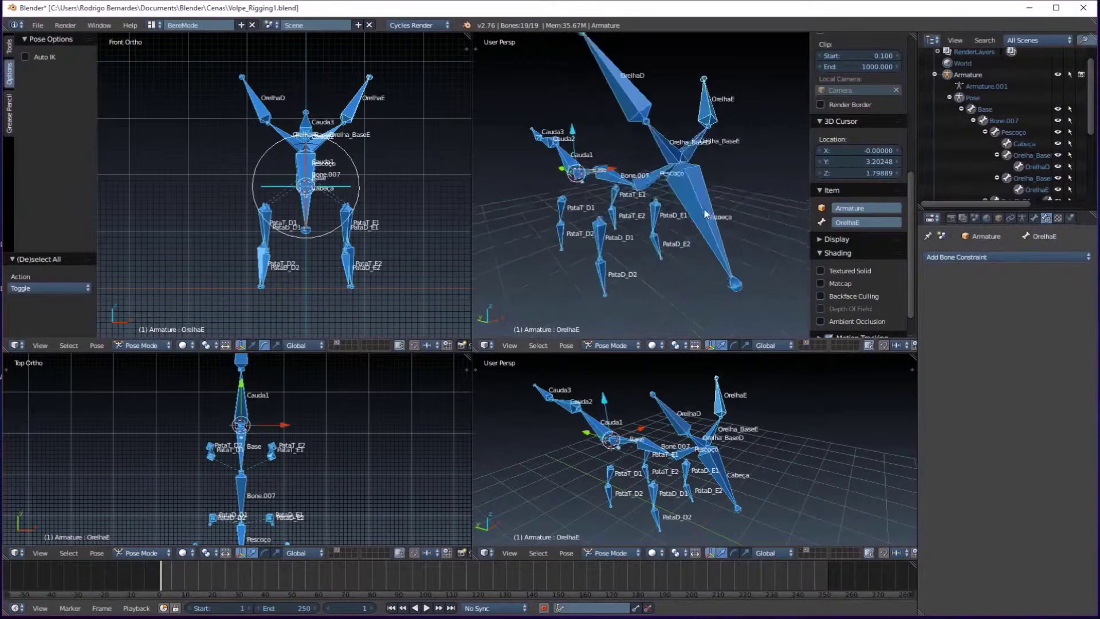
mouse_move(677, 189)
middle_down()
mouse_move(715, 204)
mouse_move(715, 221)
middle_up()
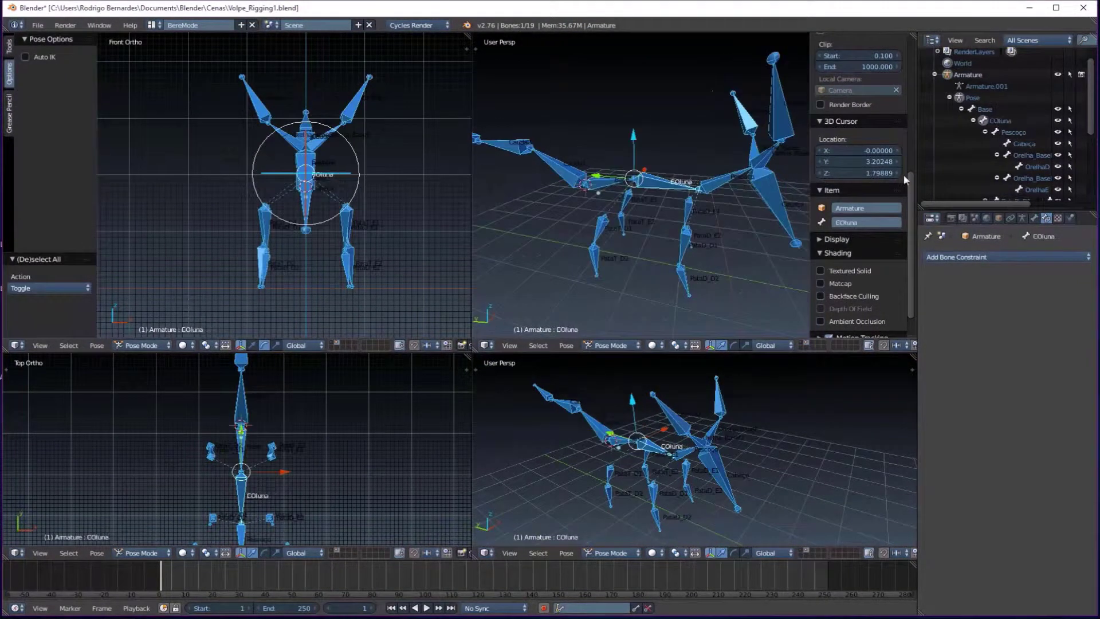
middle_drag(618, 245, 608, 239)
- Save the rig file, then trial an IK constraint with chain length 2 on a leg bone
key(ctrl+s)
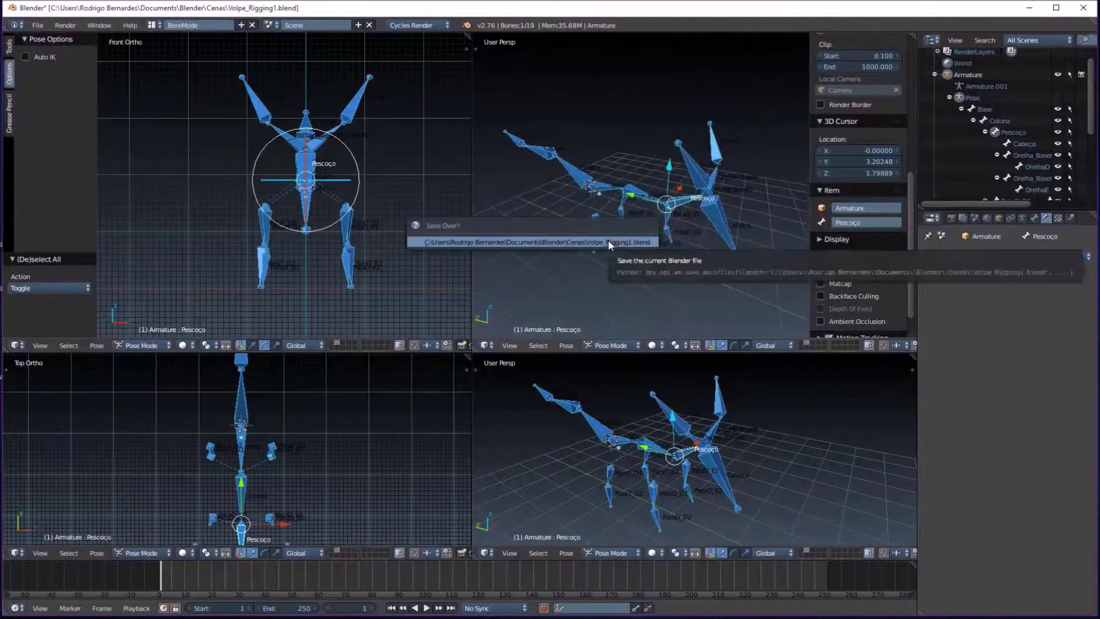
click(607, 239)
key(a)
key(w)
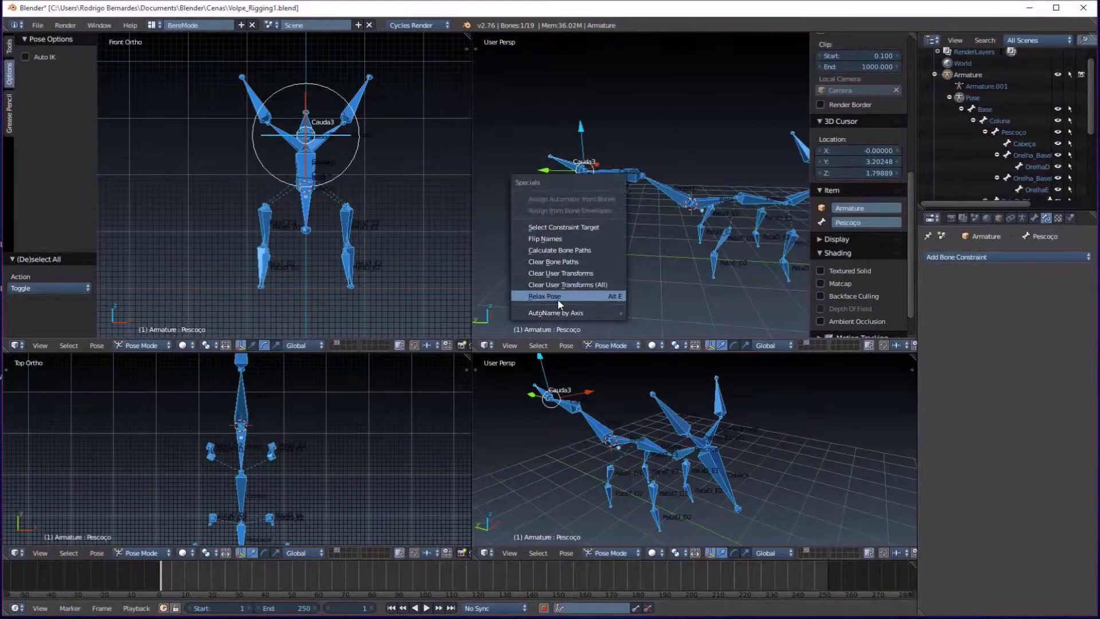
click(970, 257)
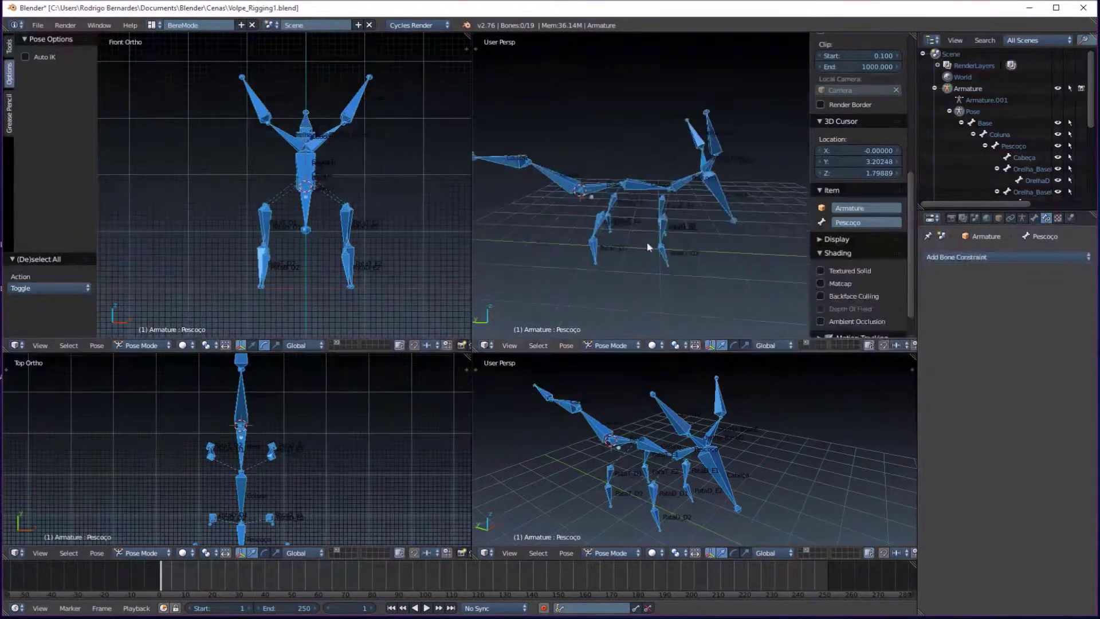
middle_drag(630, 269, 662, 306)
click(970, 257)
click(962, 309)
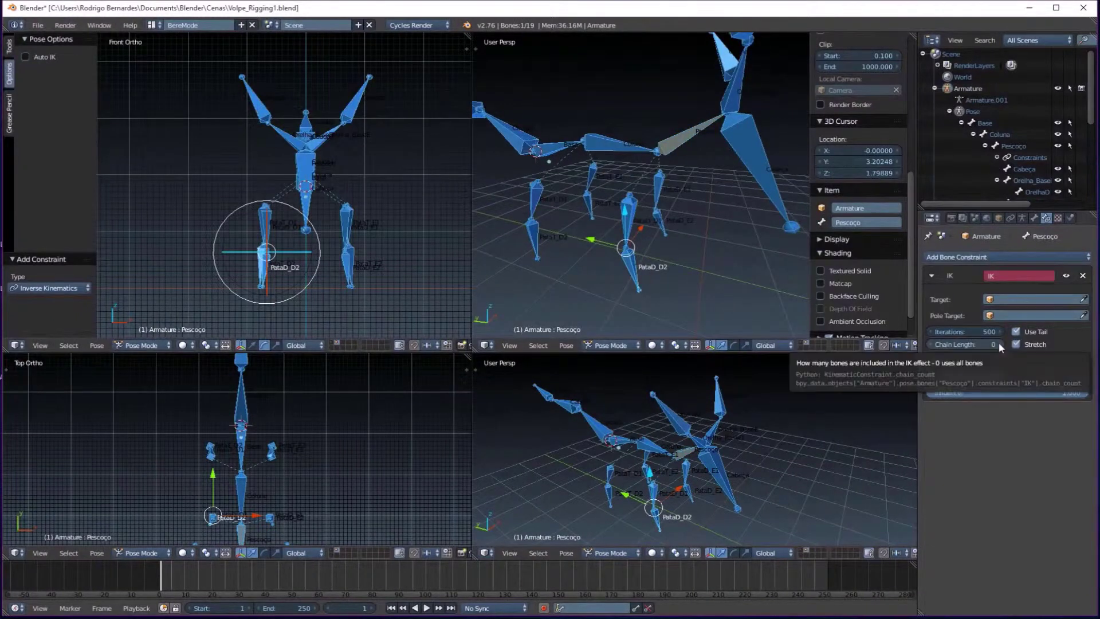
click(999, 344)
click(998, 344)
click(1084, 277)
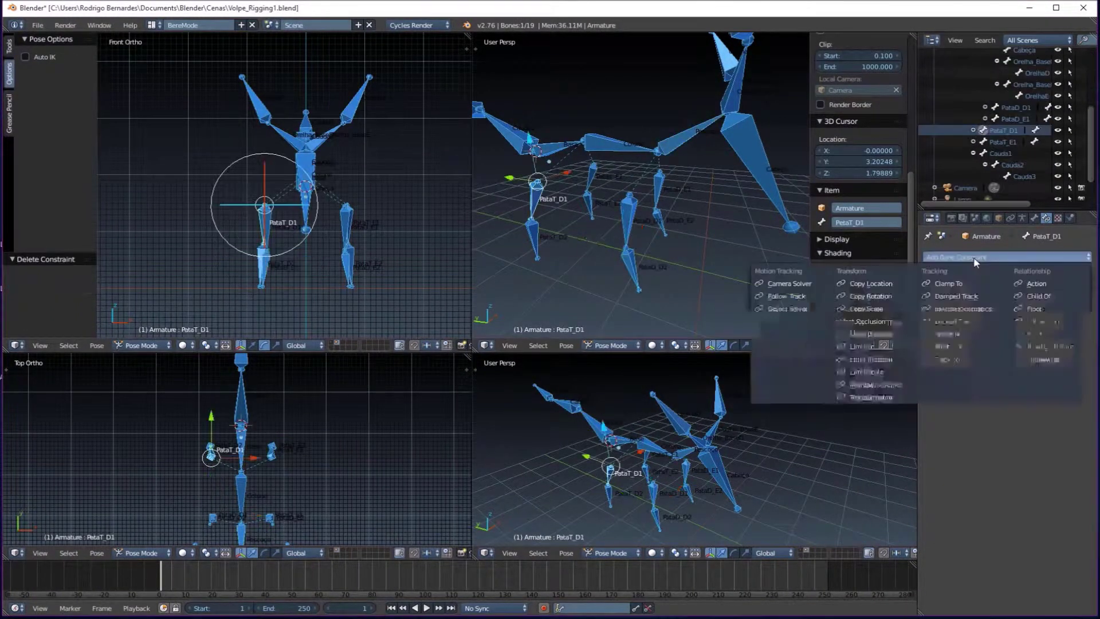
- Add an Inverse Kinematics constraint to PataT_D1 and test-pull the foot
scroll(1003, 132, down, 5)
click(1003, 130)
click(985, 257)
click(962, 309)
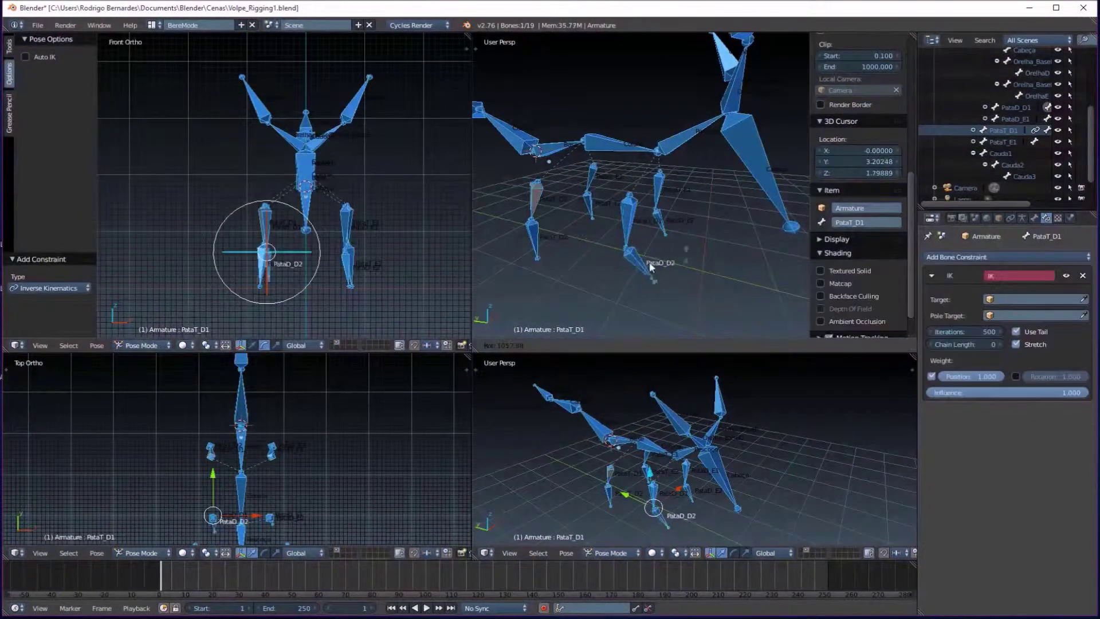
drag(962, 344, 991, 345)
key(a)
right_click(631, 270)
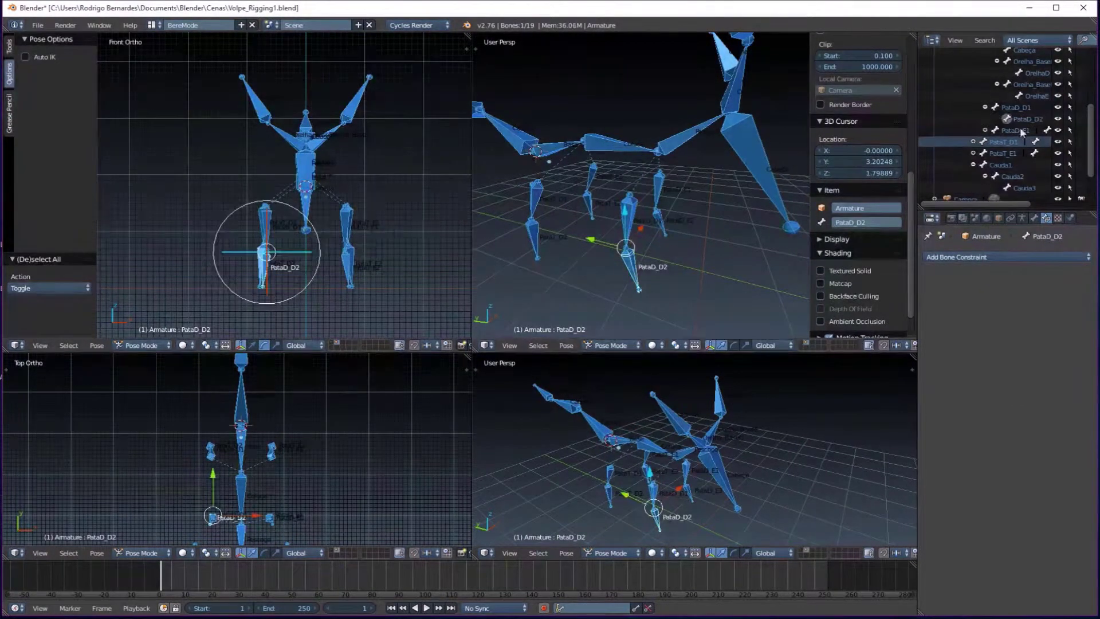
- Cycle through Edit Mode back to Pose Mode and view PataD_D2's constraints
key(a)
key(ctrl+Tab)
key(Tab)
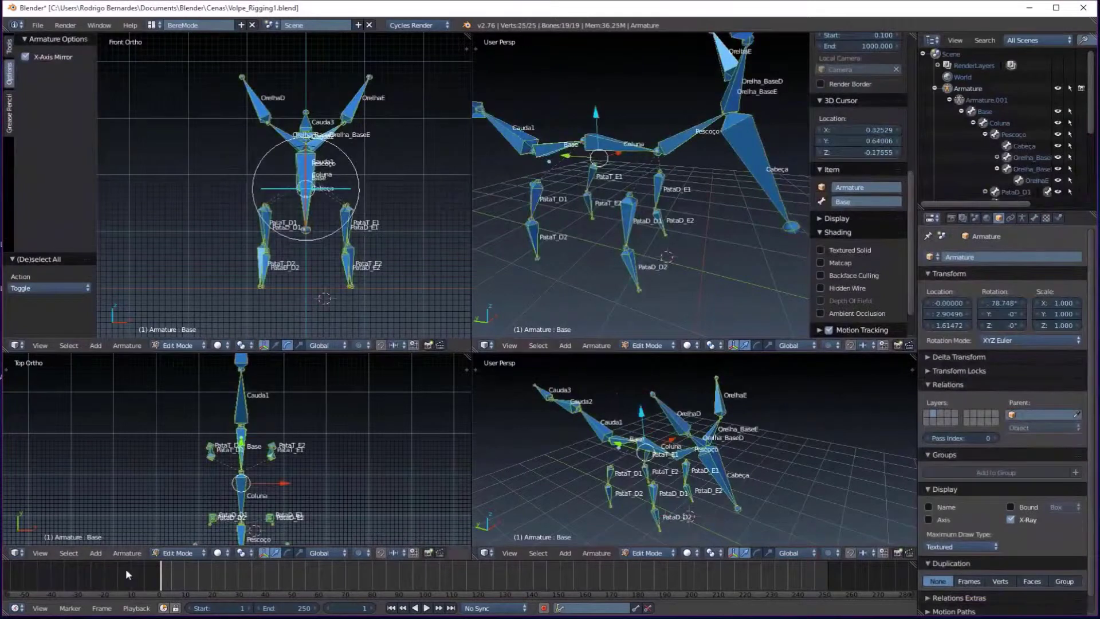
key(Tab)
click(1006, 257)
click(940, 295)
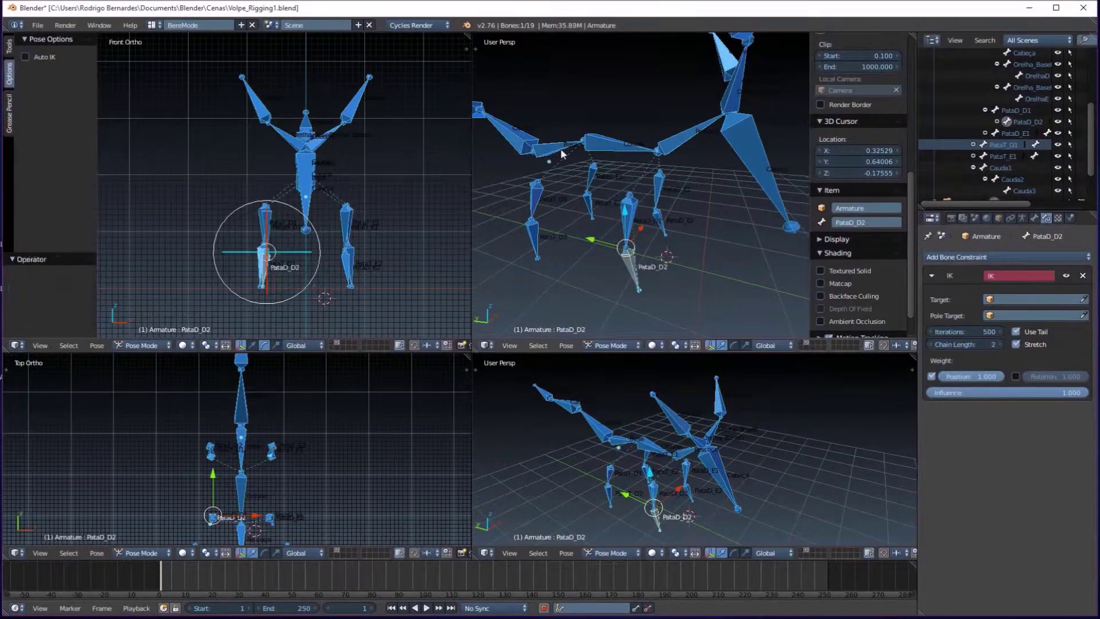
middle_drag(561, 153, 631, 172)
- Give PataD_E2 an IK constraint with chain length 2, removing a misplaced one from PataD_E1
click(1014, 131)
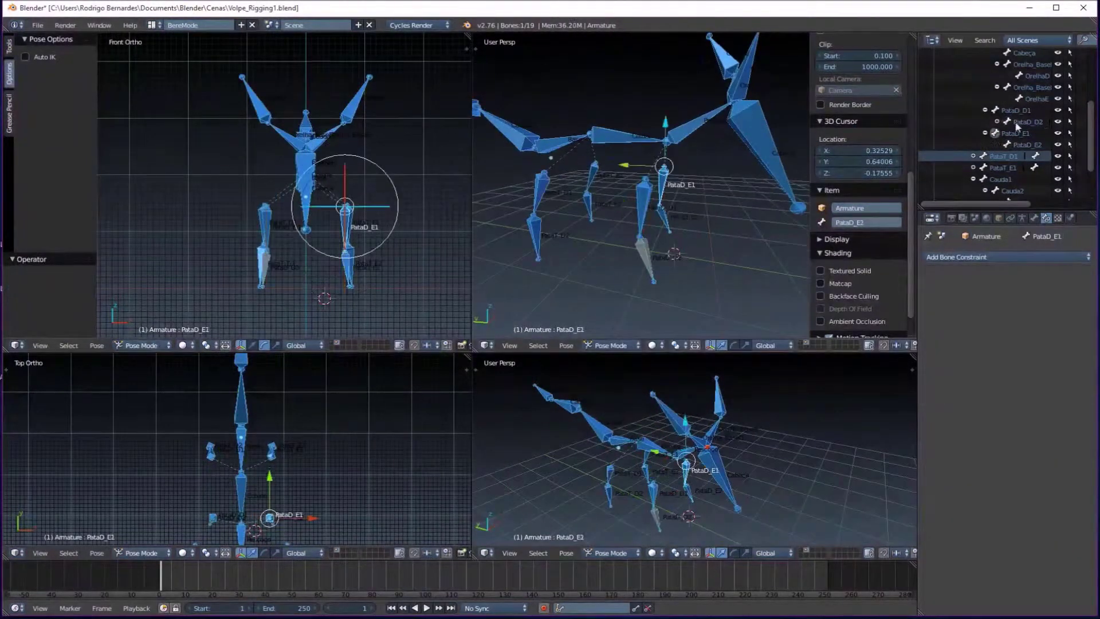
key(a)
middle_drag(651, 268, 676, 269)
click(1050, 144)
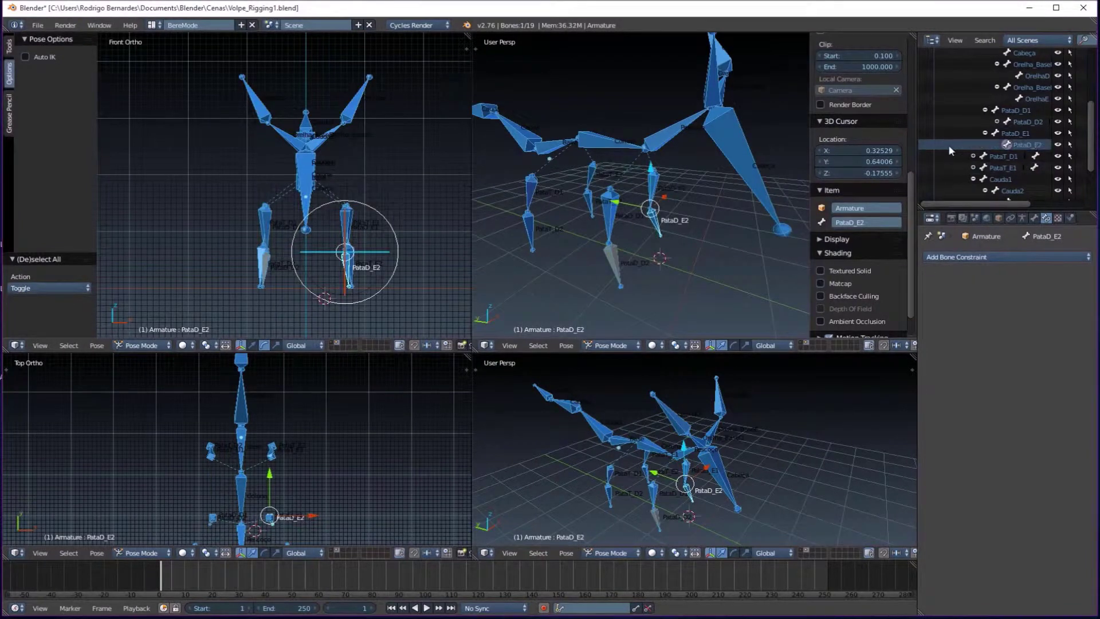
click(947, 179)
click(1015, 133)
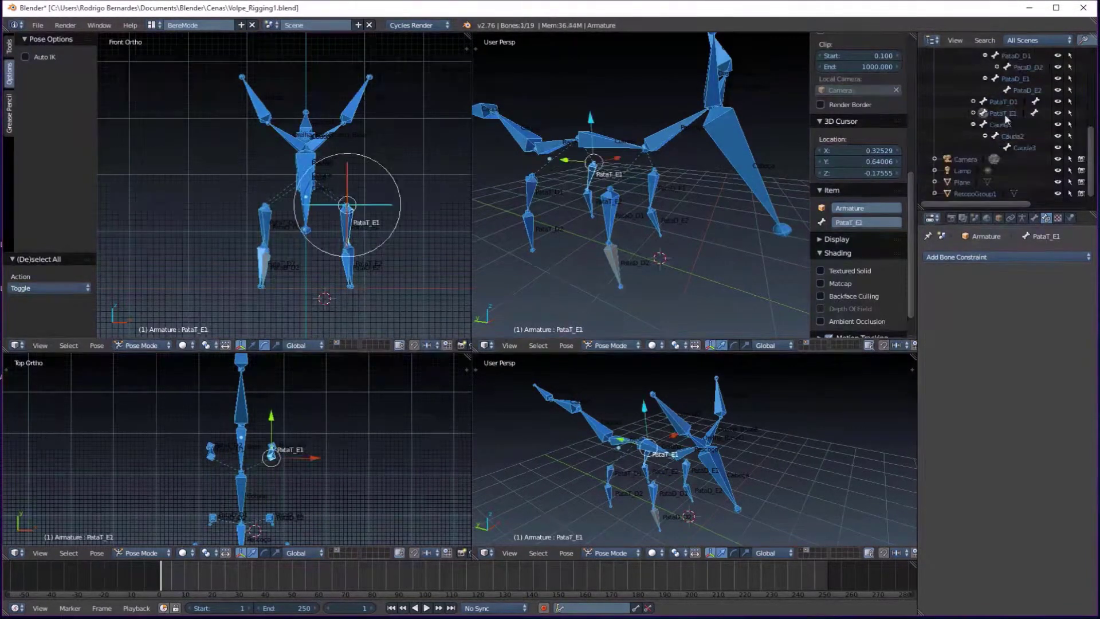
click(1003, 257)
click(997, 301)
click(1083, 275)
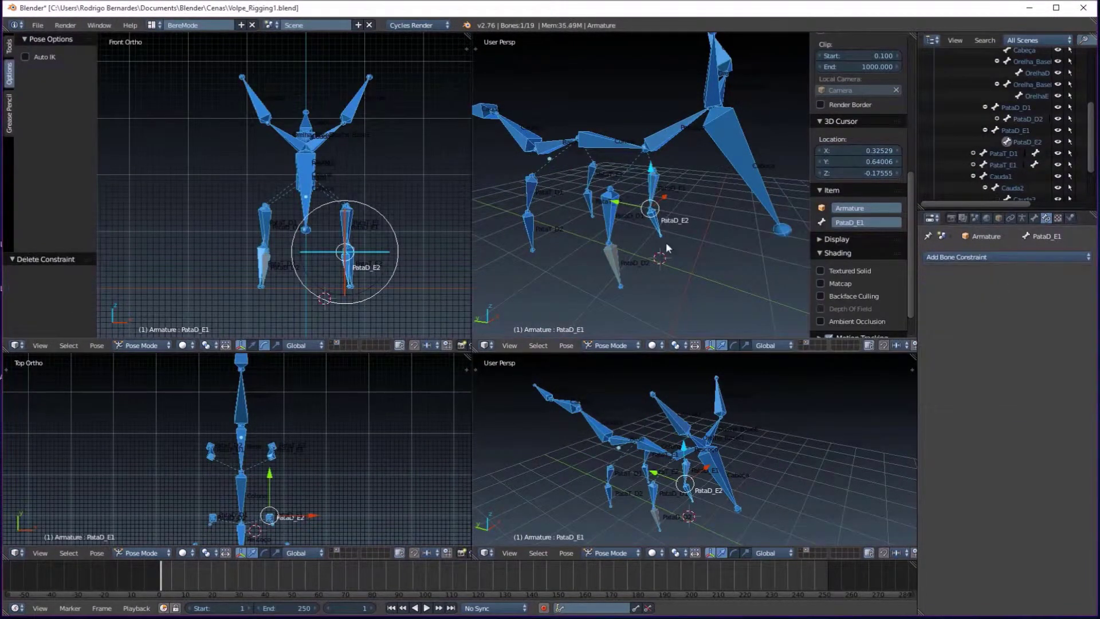
scroll(999, 128, down, 2)
click(1003, 257)
click(962, 308)
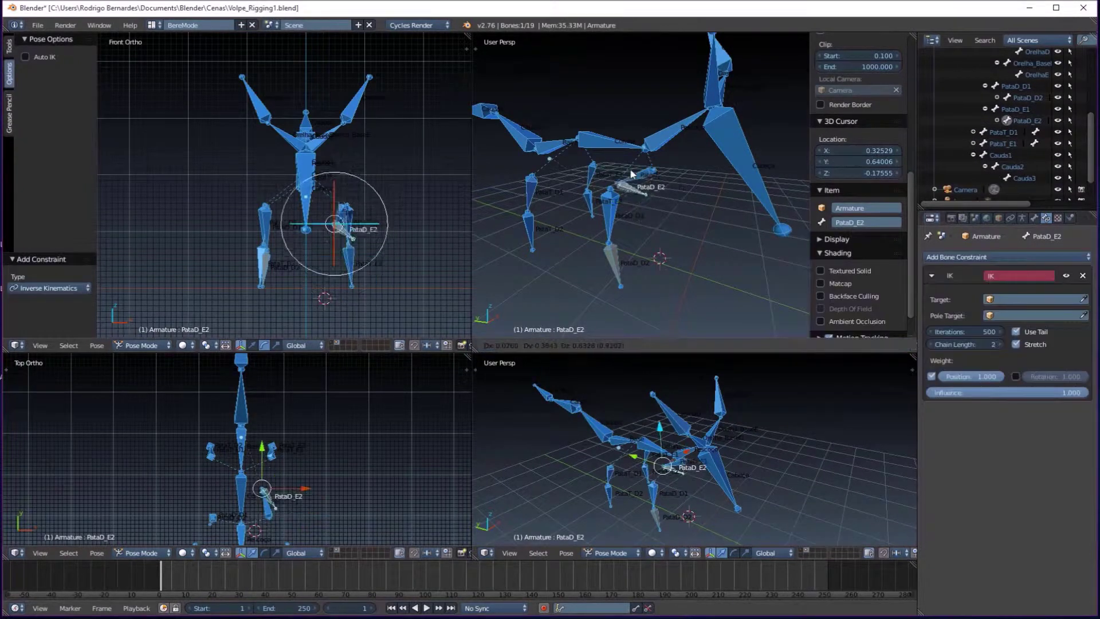
- Add an IK constraint to PataT_D2 and test how the back leg bends
click(1003, 257)
click(962, 309)
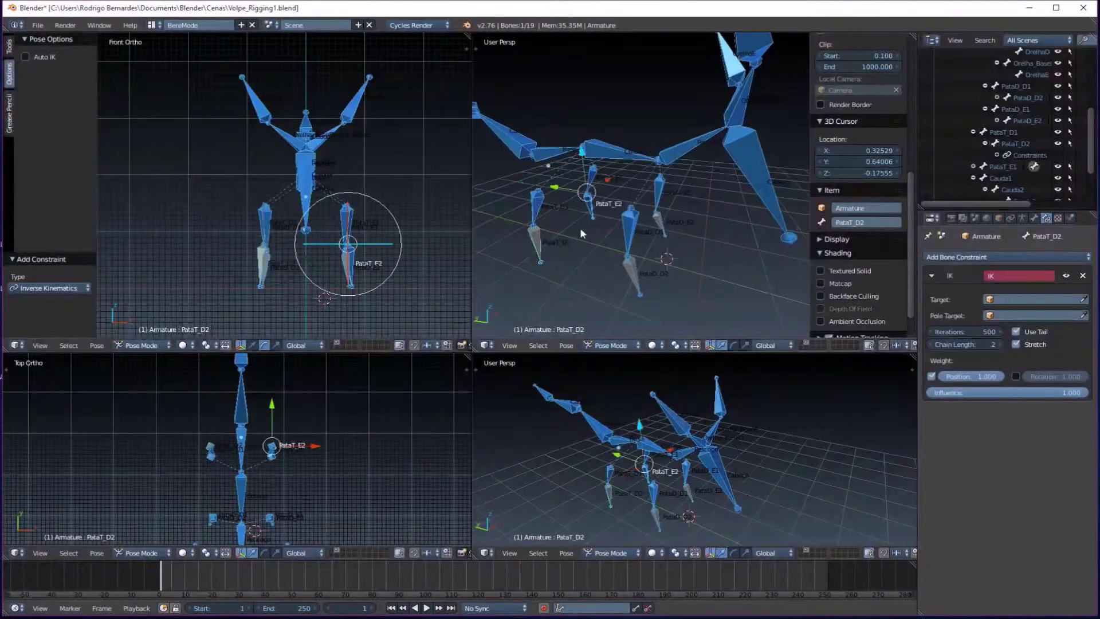
key(a)
drag(514, 140, 629, 237)
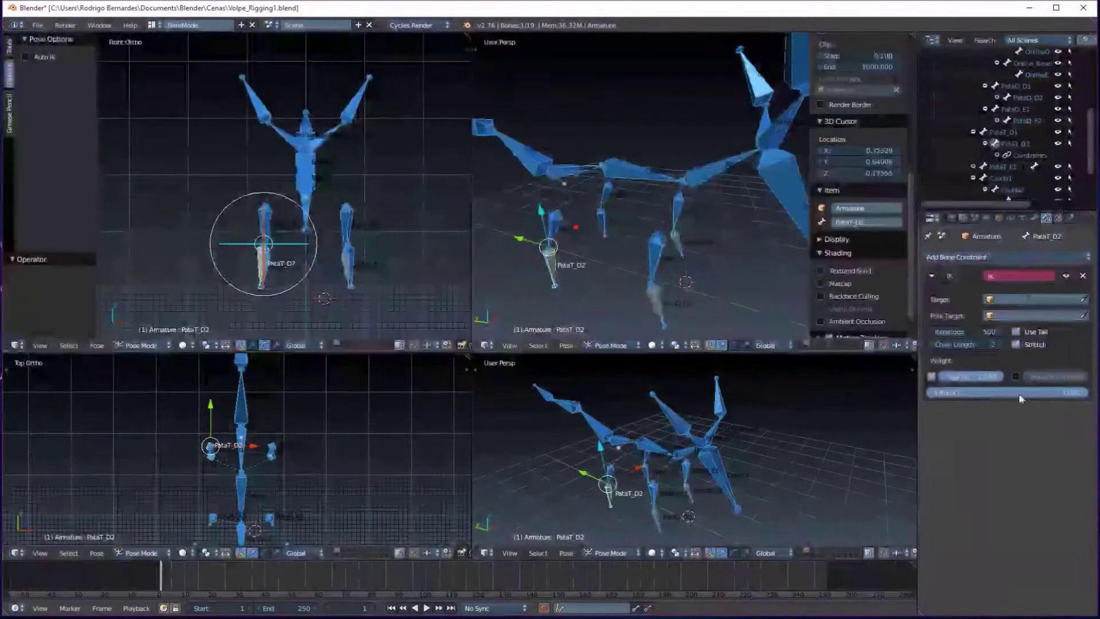
key(g)
right_click(641, 233)
middle_drag(641, 233, 716, 218)
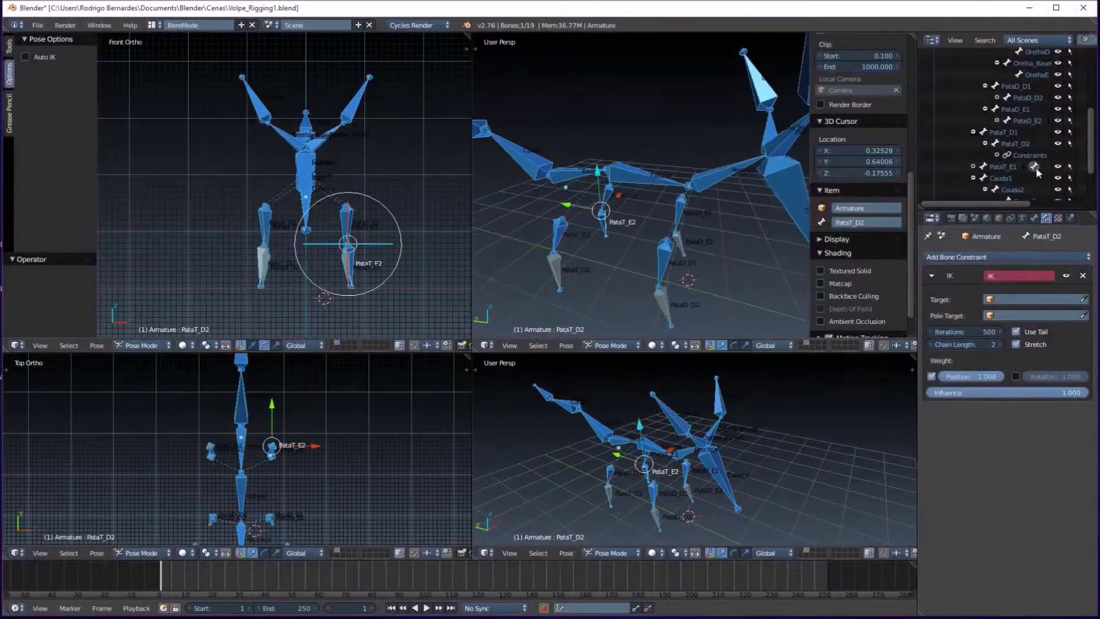
- Add an Inverse Kinematics constraint to PataT_E2
click(1007, 256)
click(963, 309)
mouse_move(604, 186)
middle_down()
mouse_move(680, 241)
mouse_move(718, 207)
mouse_move(692, 192)
middle_up()
- Select the ear base Orelha_BaseD with head bone Cabeça, filtering the outliner by 'ca'
key(a)
scroll(692, 172, up, 4)
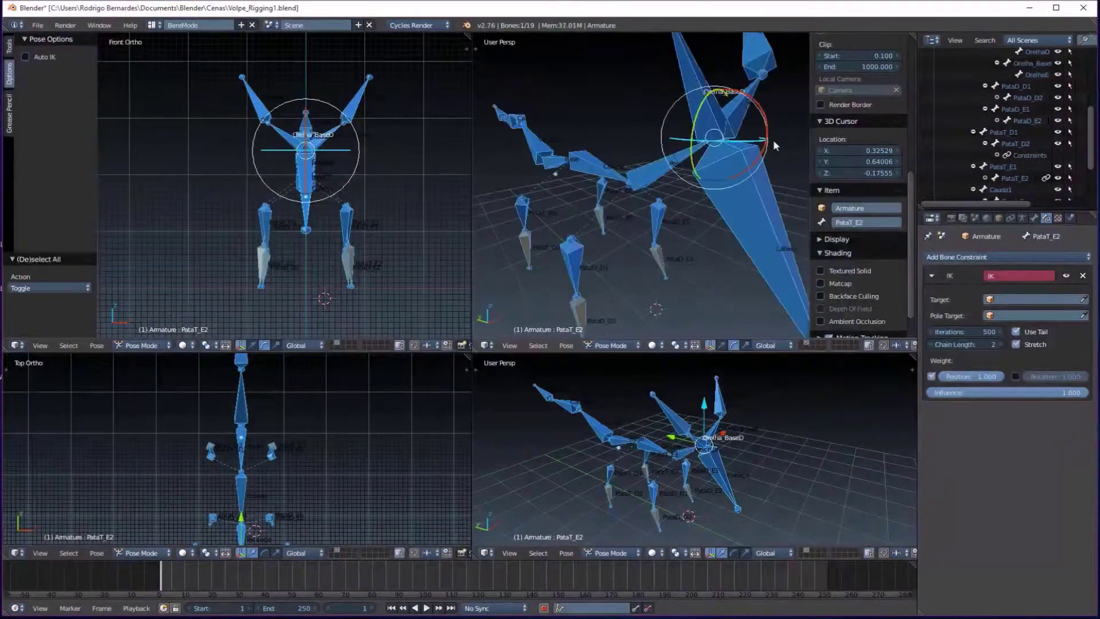
shift+right_click(693, 142)
key(r)
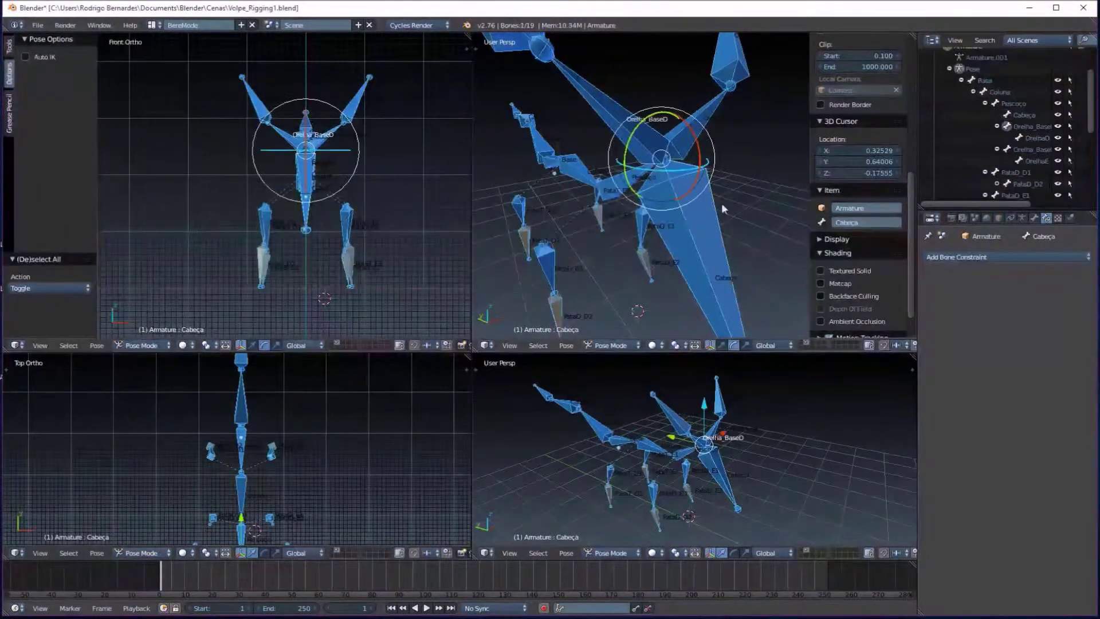
key(Escape)
key(a)
middle_drag(721, 203, 745, 172)
scroll(1010, 133, up, 5)
key(ctrl+f)
text(ca)
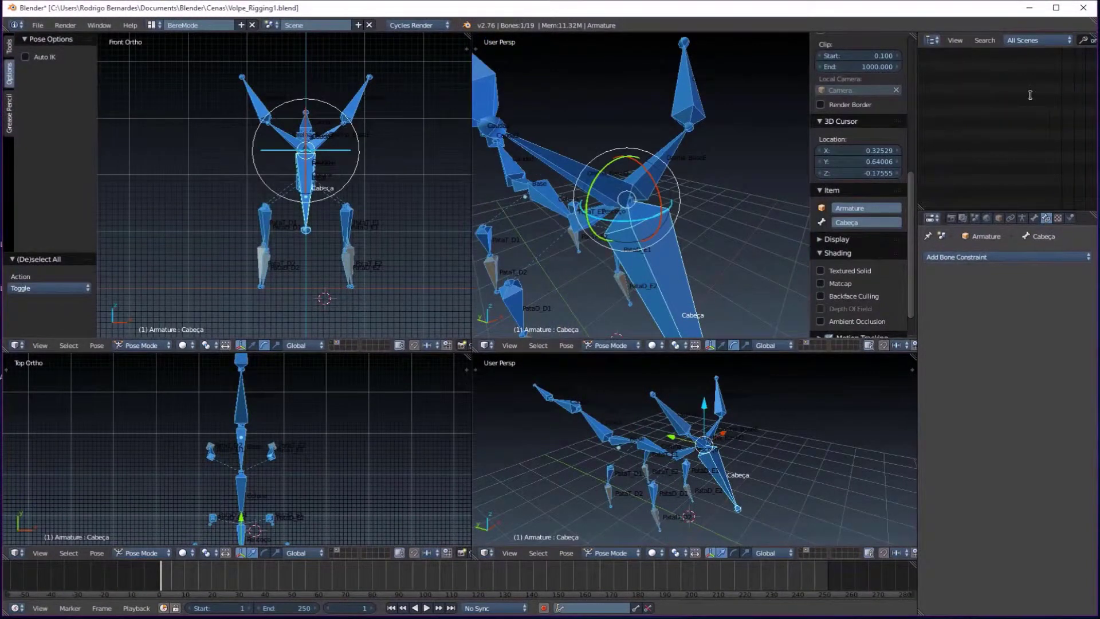
drag(922, 232, 867, 232)
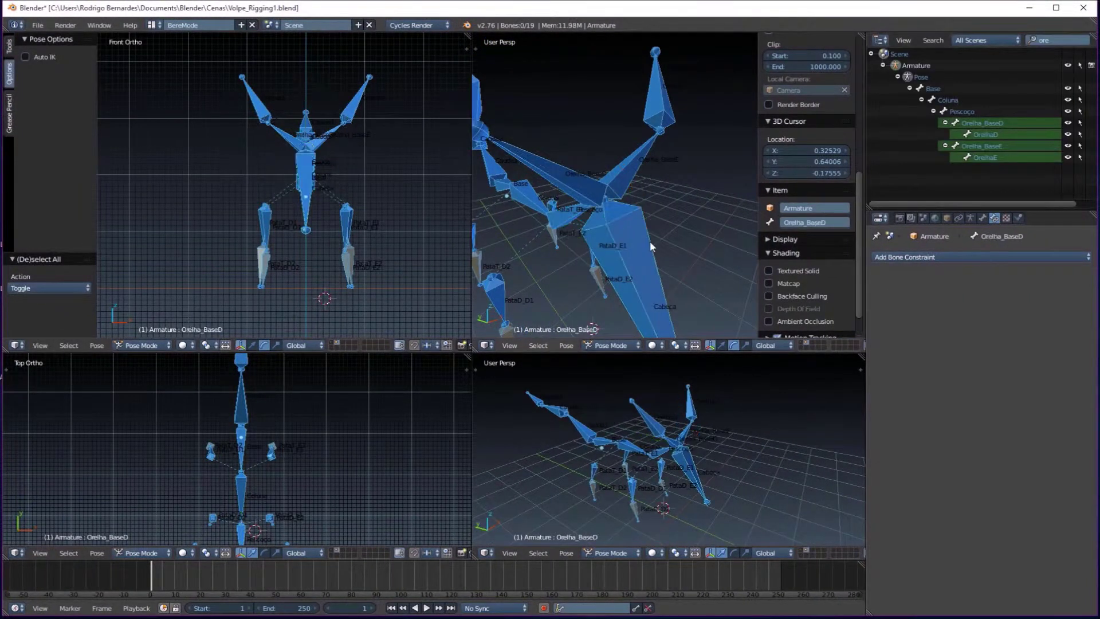
ctrl+click(971, 93)
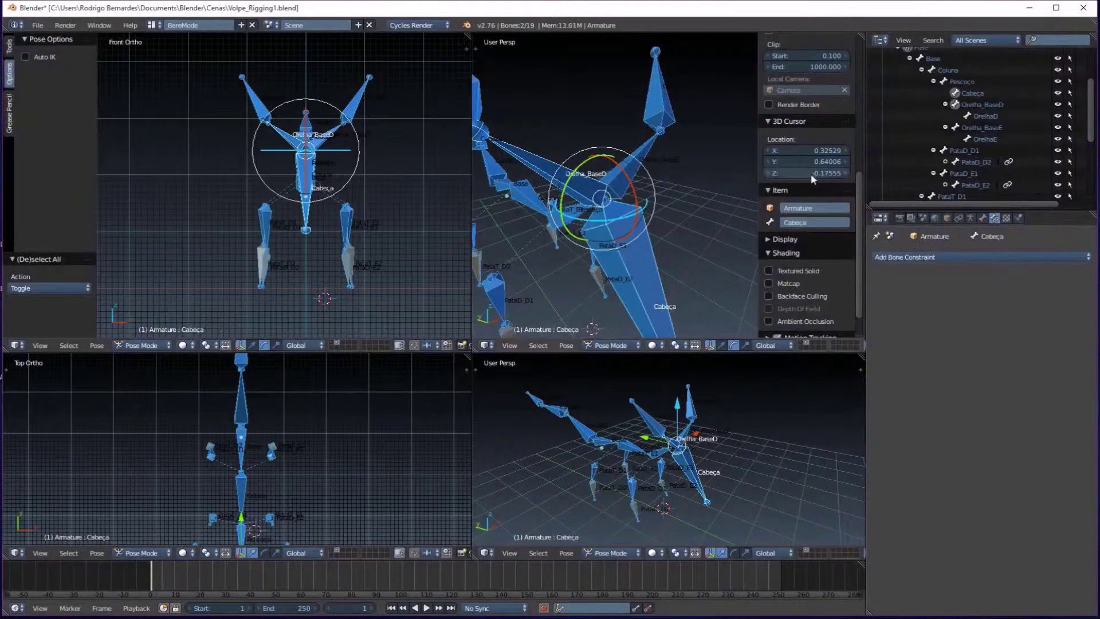
- Parent Orelha_BaseD to Cabeça with Keep Offset, then return to Object Mode in four-view layout
key(ctrl+Tab)
key(Tab)
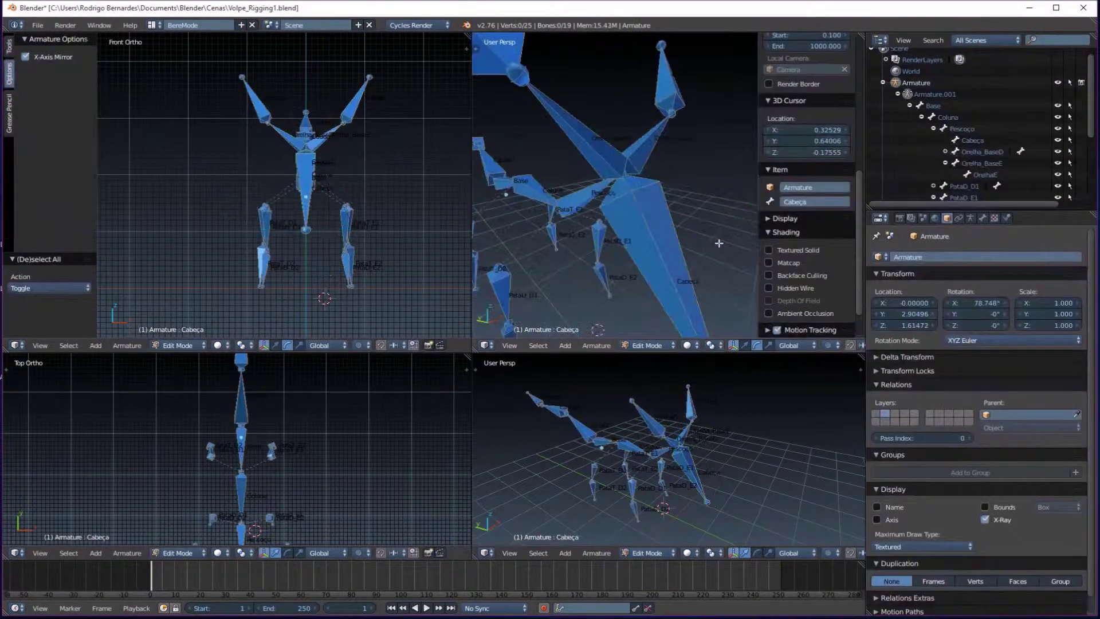
shift+right_click(630, 172)
key(ctrl+p)
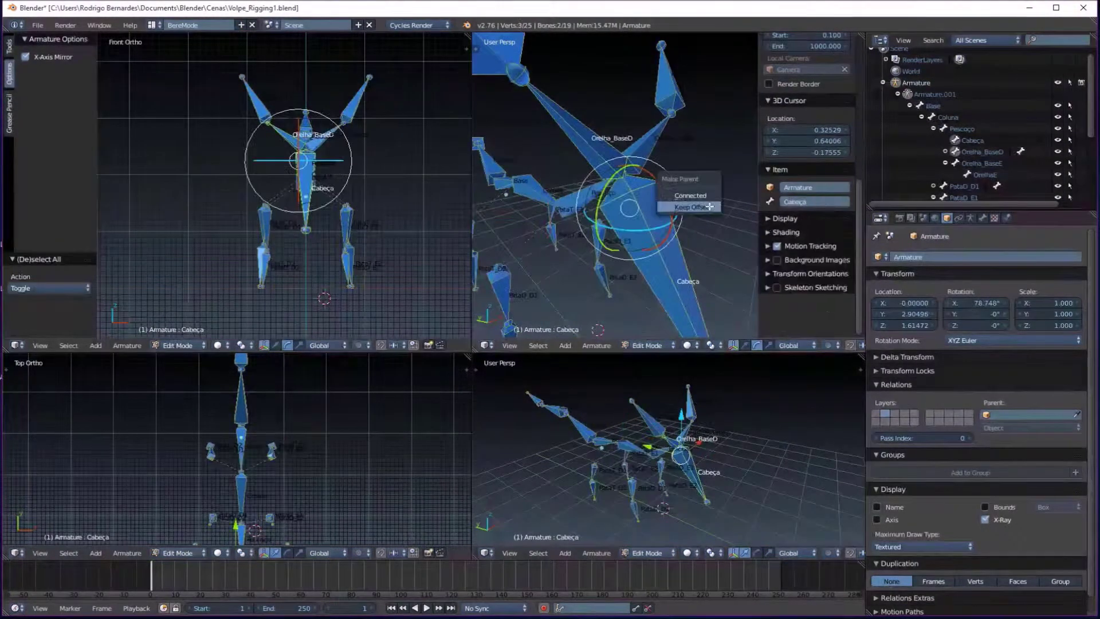
click(710, 207)
scroll(607, 189, down, 2)
key(ctrl+Tab)
middle_drag(596, 217, 610, 245)
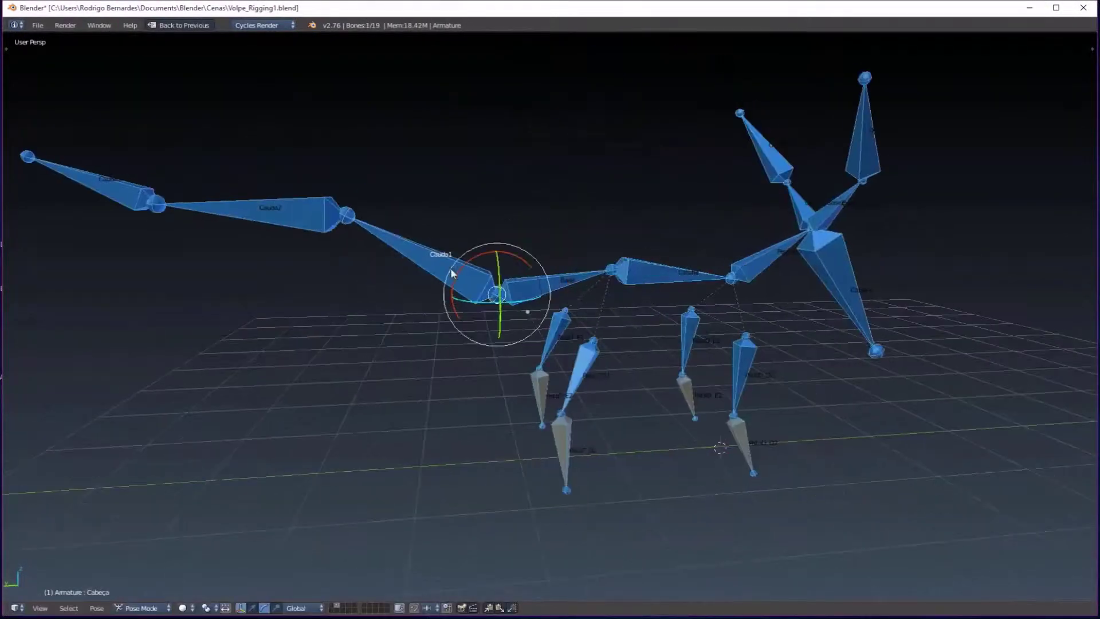
click(141, 608)
click(143, 595)
key(ctrl+Up)
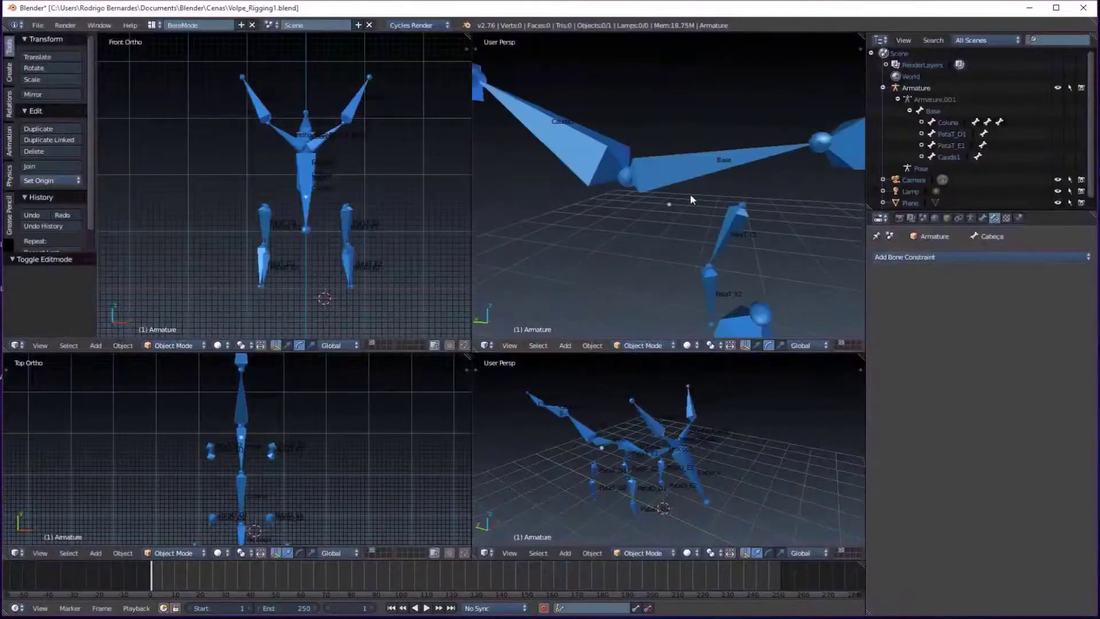
- Add a circle empty at the front foot rotated 90° on X
click(642, 345)
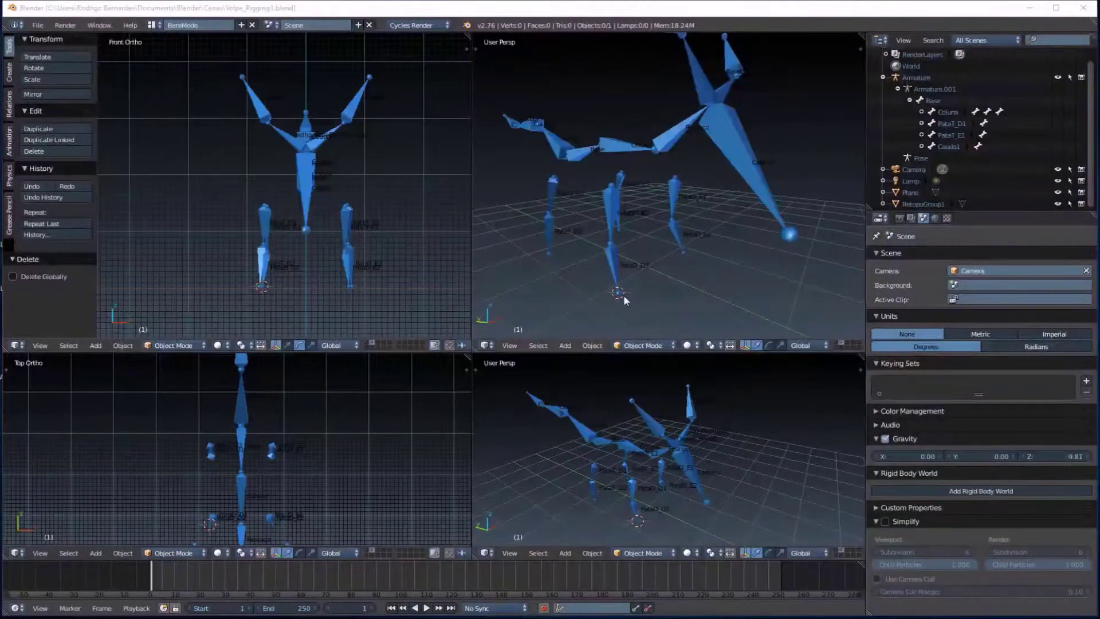
key(shift+a)
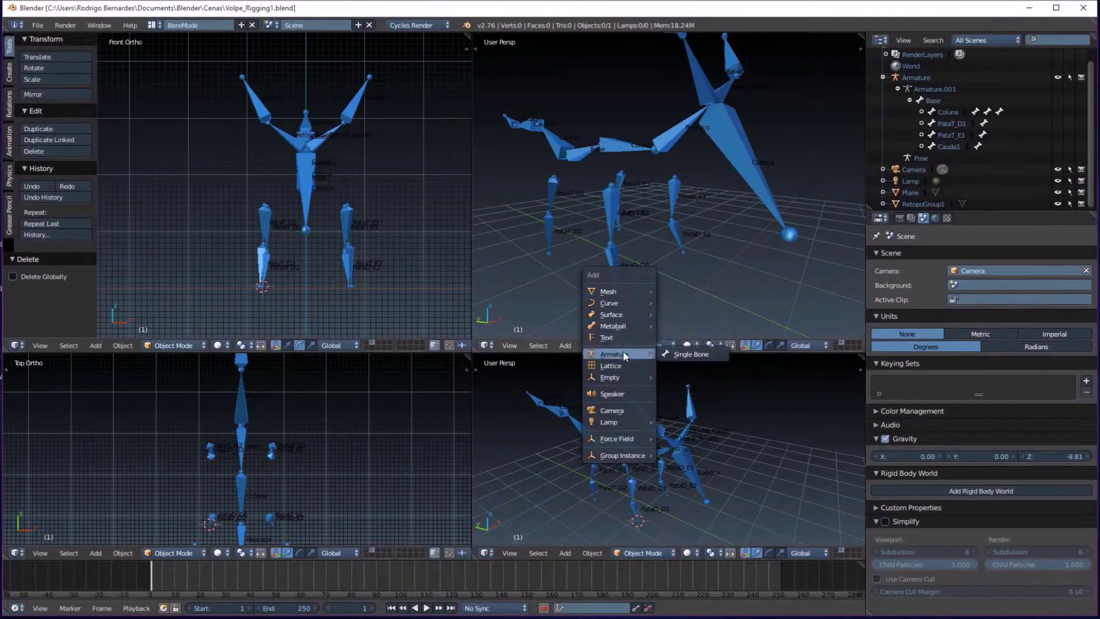
click(687, 417)
key(n)
scroll(792, 262, up, 5)
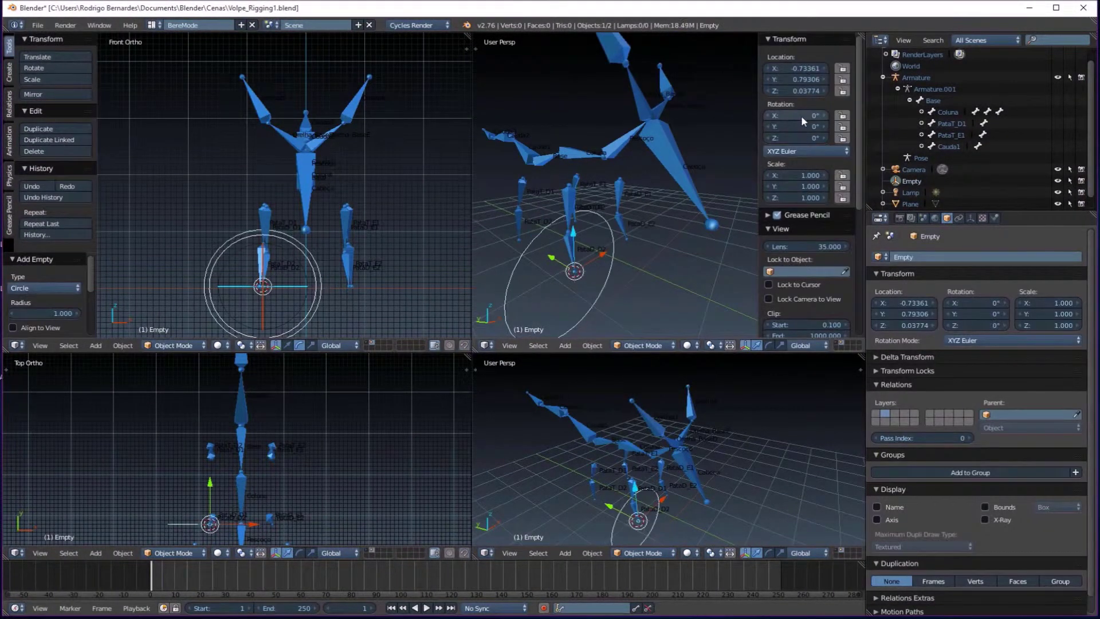
double_click(802, 115)
text(90)
key(Return)
click(509, 552)
- Switch the lower right view to a side view and scale the circle empty to 0.5
click(516, 492)
drag(471, 230, 408, 230)
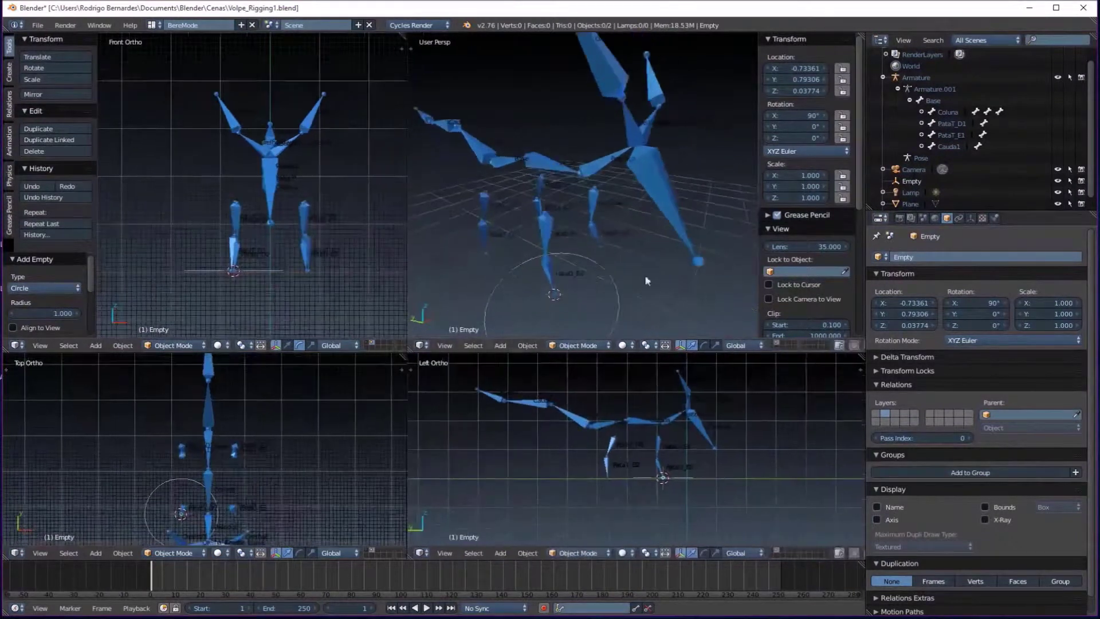
middle_drag(647, 281, 658, 285)
right_click(587, 268)
scroll(813, 240, down, 3)
scroll(817, 218, up, 3)
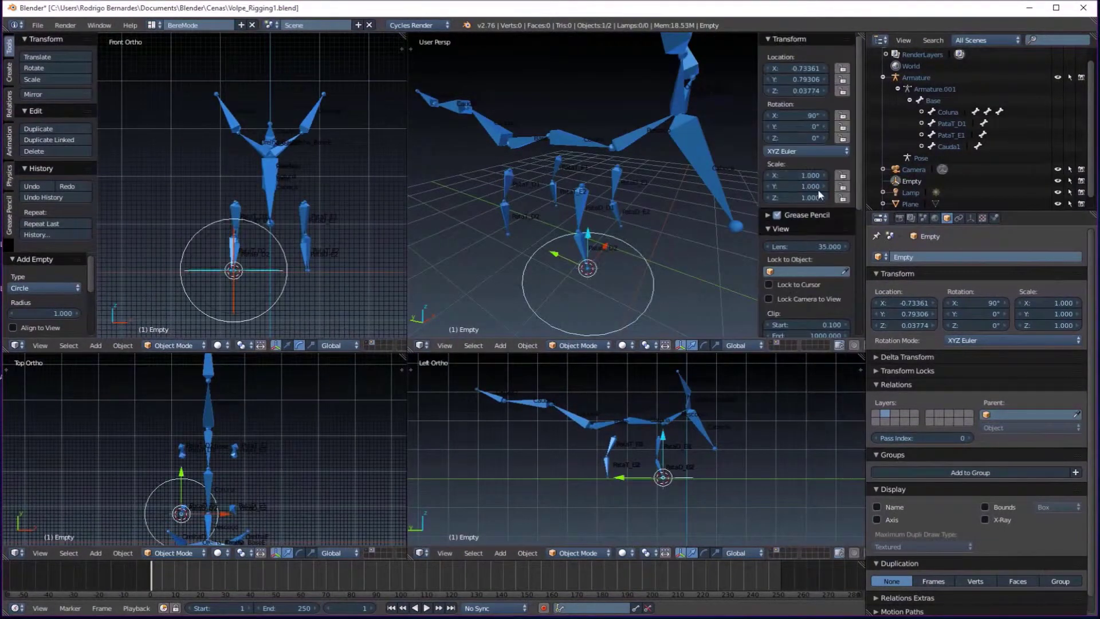
key(ctrl+z)
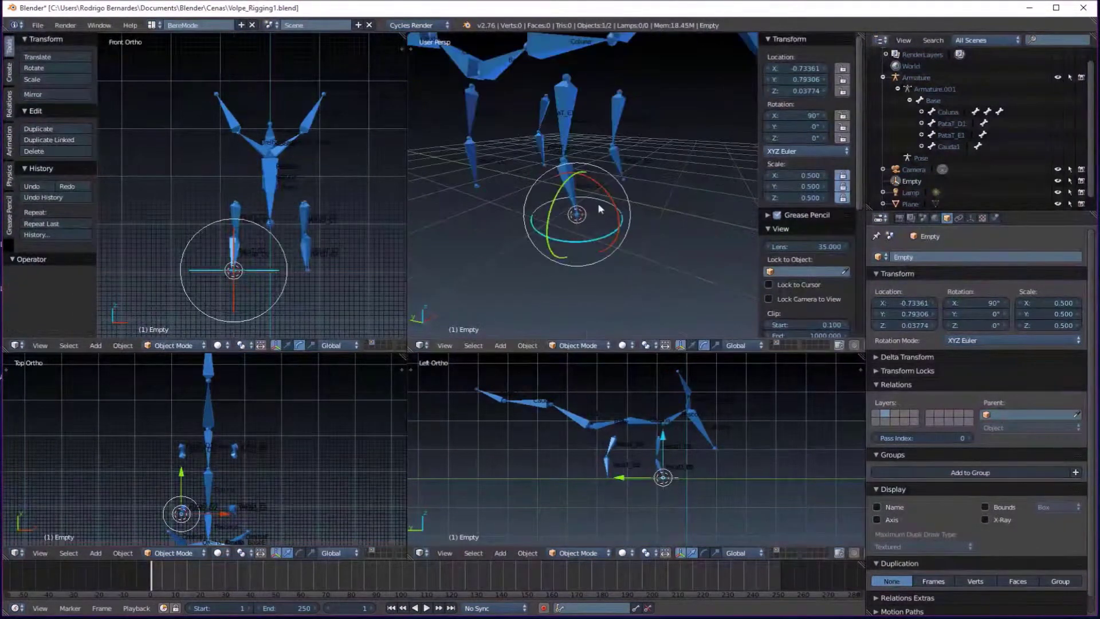
middle_drag(597, 203, 591, 174)
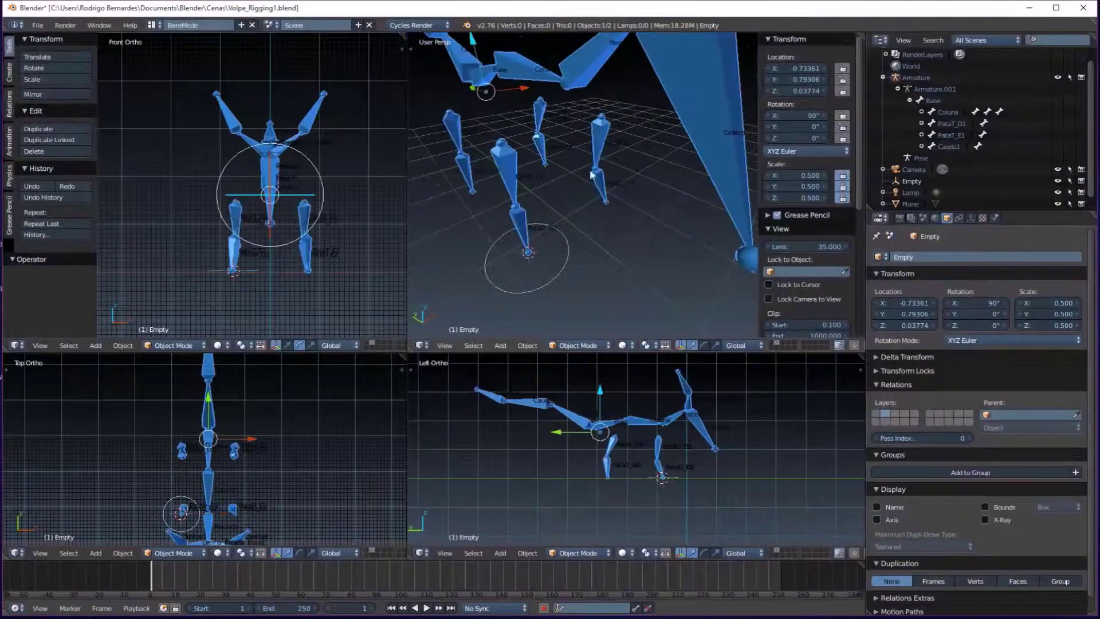
- Duplicate the circle empty, snap the copy to the 3D cursor and shift it along X
key(shift+d)
click(620, 247)
key(space)
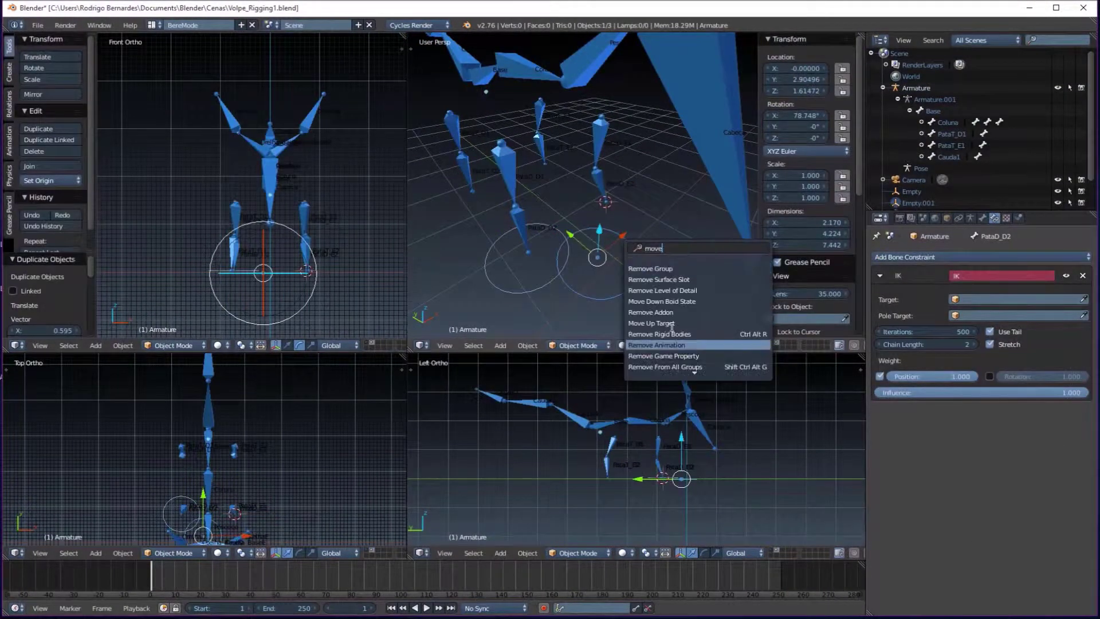
key(Return)
middle_drag(604, 246, 614, 256)
key(g)
key(x)
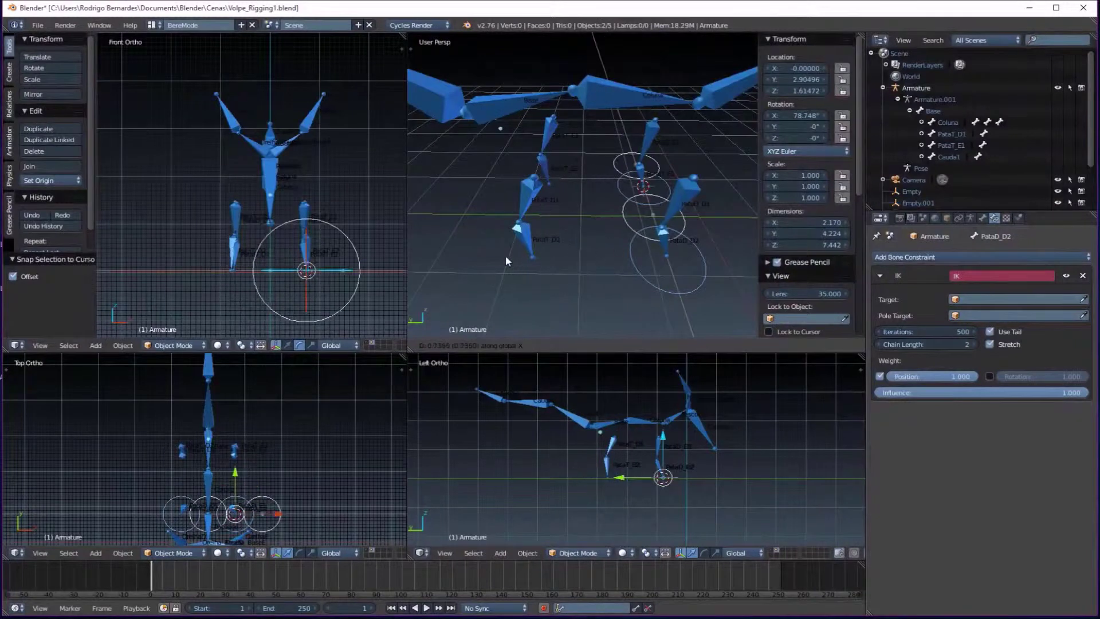
click(570, 288)
- Put the 3D cursor on a foot bone and snap the empty onto it
key(Tab)
key(shift+s)
click(533, 261)
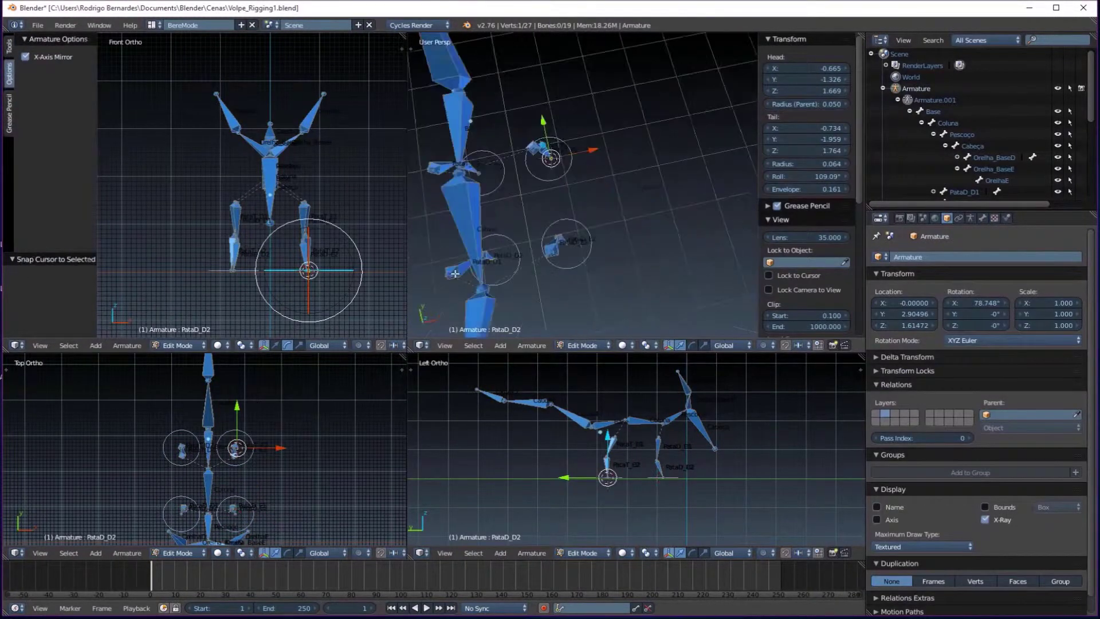
key(space)
text(snap)
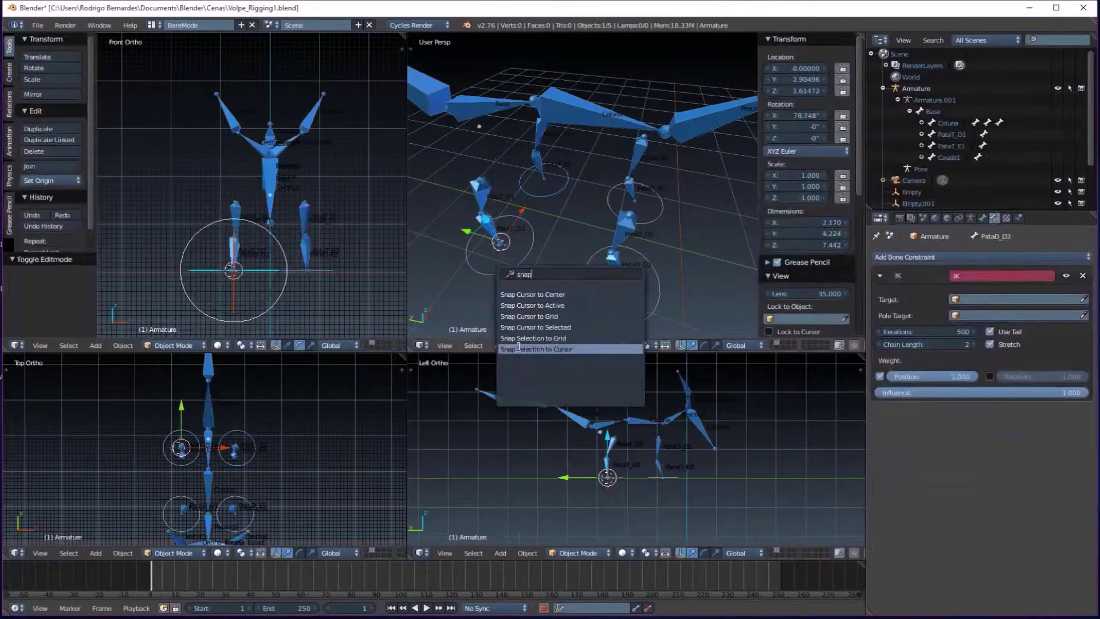
key(Return)
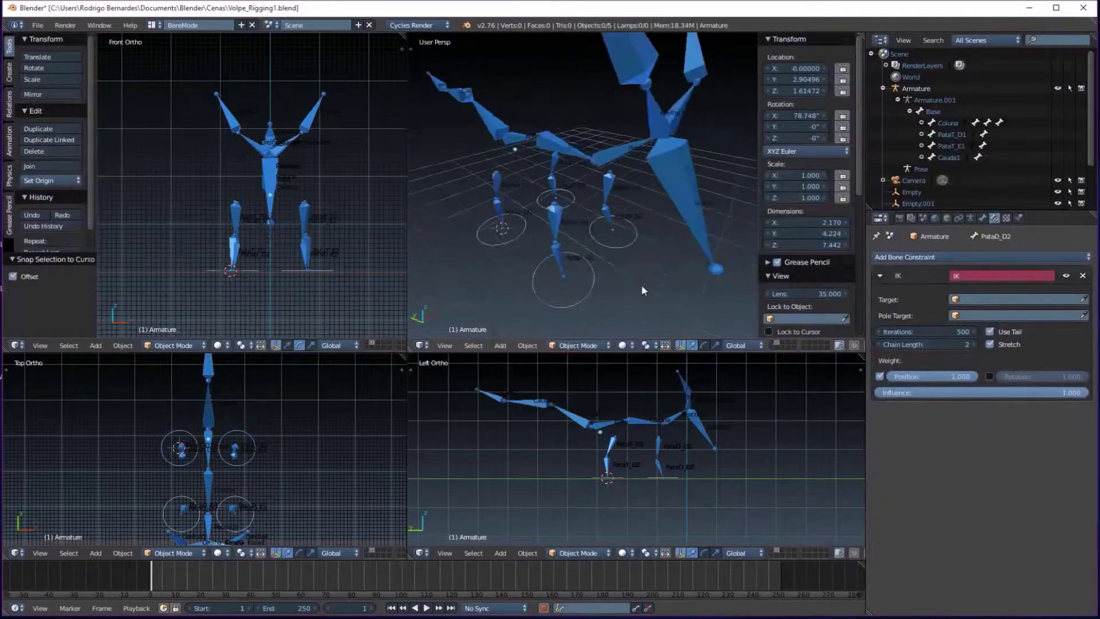
scroll(961, 139, down, 1)
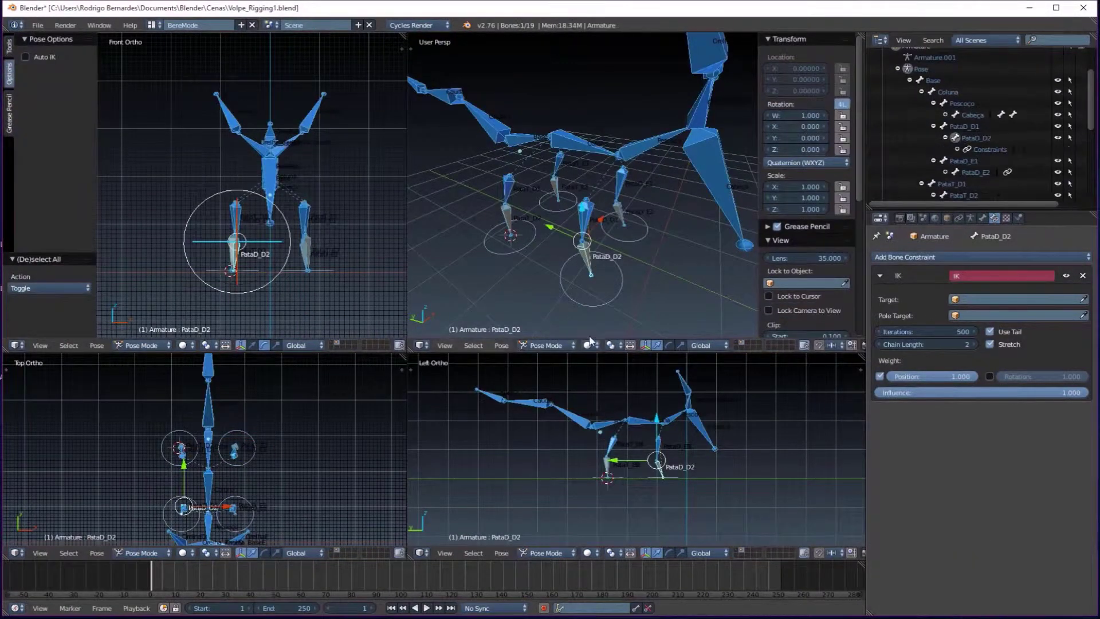
- Set the leg's IK target to the circle empty, then select PataT_D2
click(1083, 300)
click(619, 228)
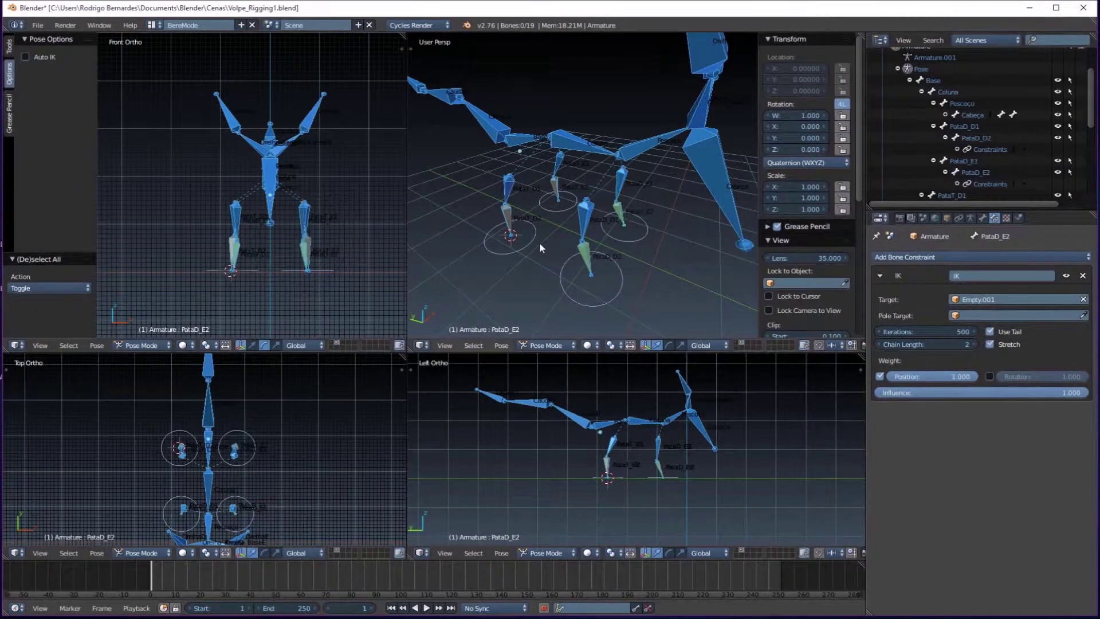
scroll(965, 143, down, 4)
click(964, 143)
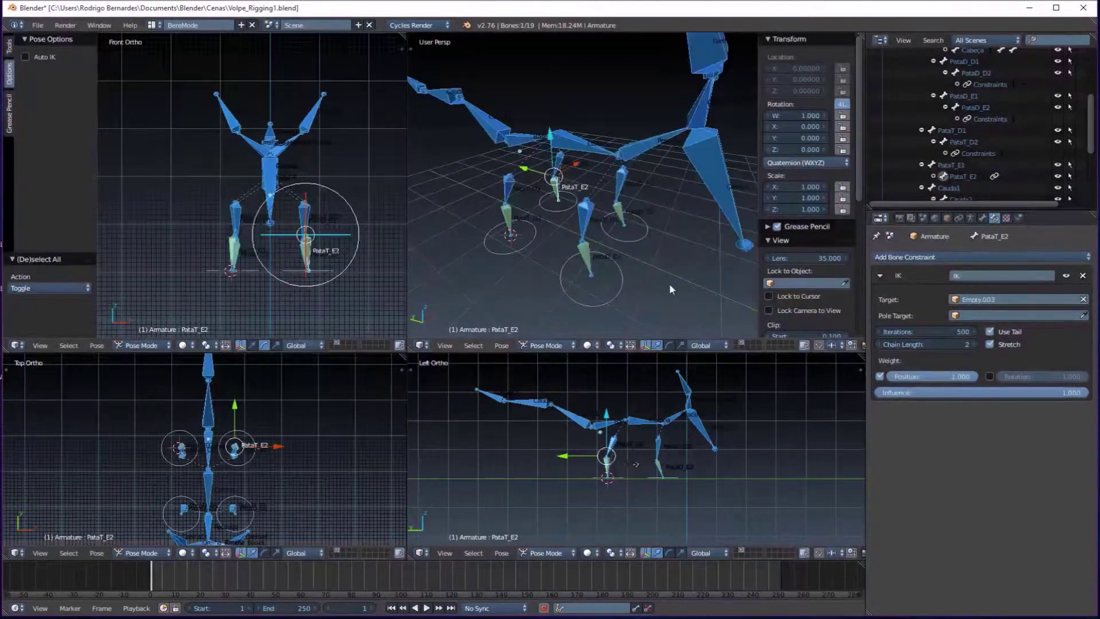
- Save over the blend file, return to Object Mode and select Empty.003
key(ctrl+s)
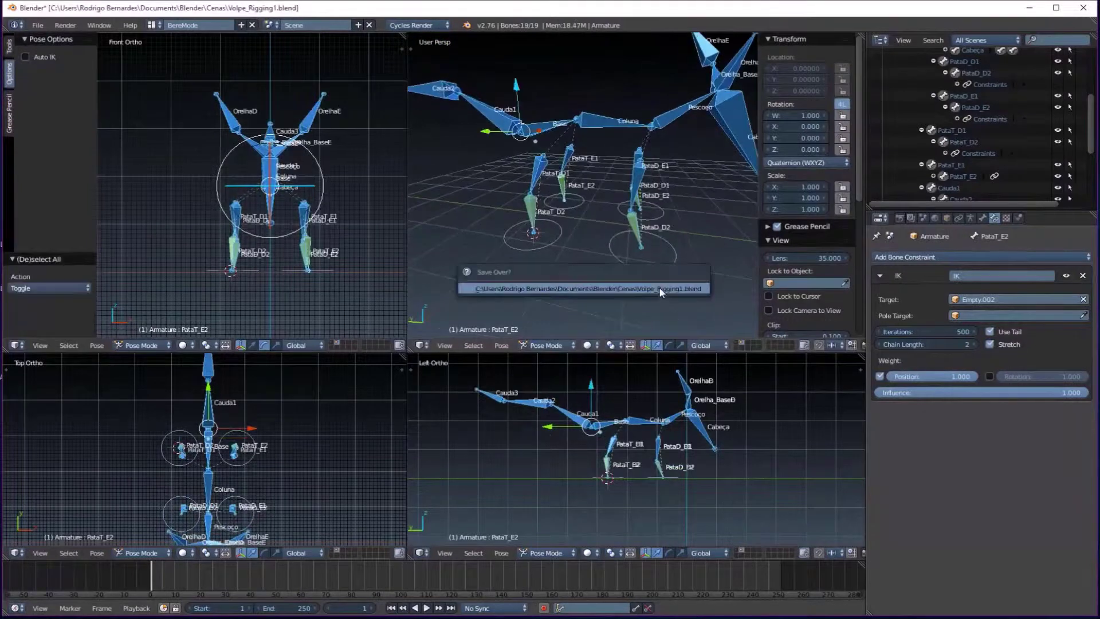
click(662, 289)
click(546, 345)
click(539, 309)
mouse_move(626, 232)
middle_down()
mouse_move(672, 267)
mouse_move(643, 266)
mouse_move(654, 258)
middle_up()
mouse_move(548, 246)
middle_down()
mouse_move(542, 135)
mouse_move(619, 294)
middle_up()
scroll(923, 140, down, 1)
click(928, 170)
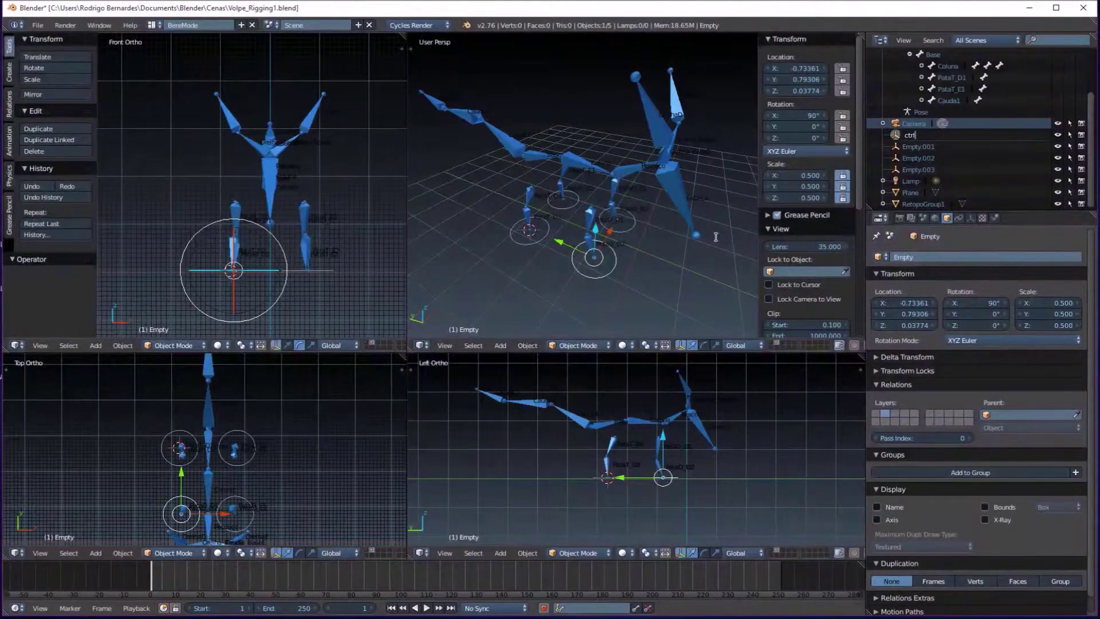
- Check the armature's IK target in Pose Mode, then rename a foot empty to ctrl_PataTD
right_click(592, 245)
key(ctrl+Tab)
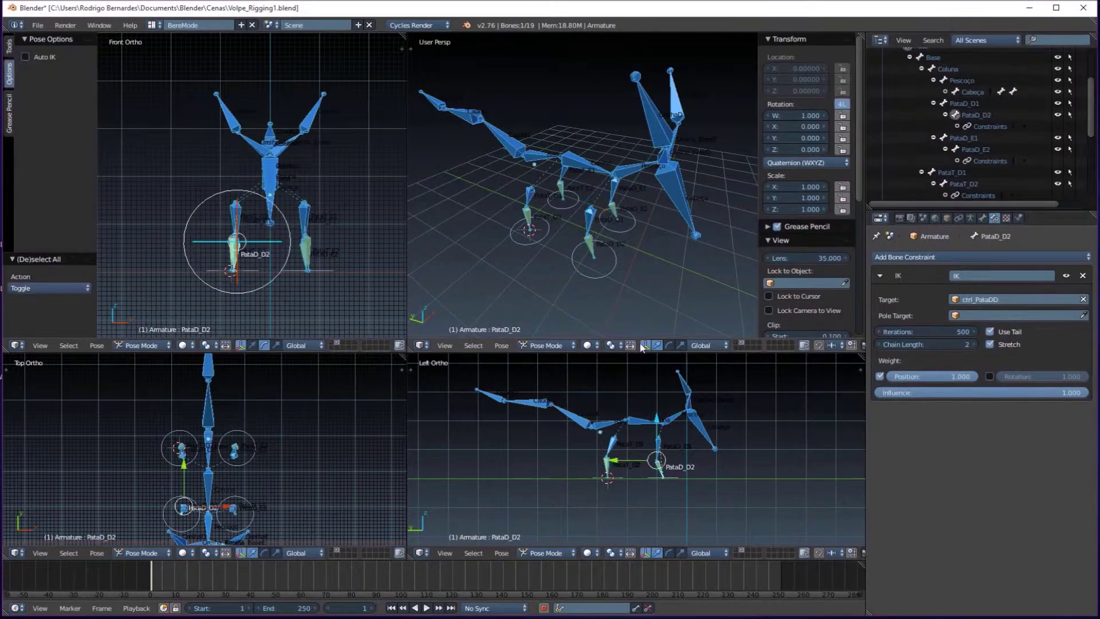
key(ctrl+Tab)
click(920, 147)
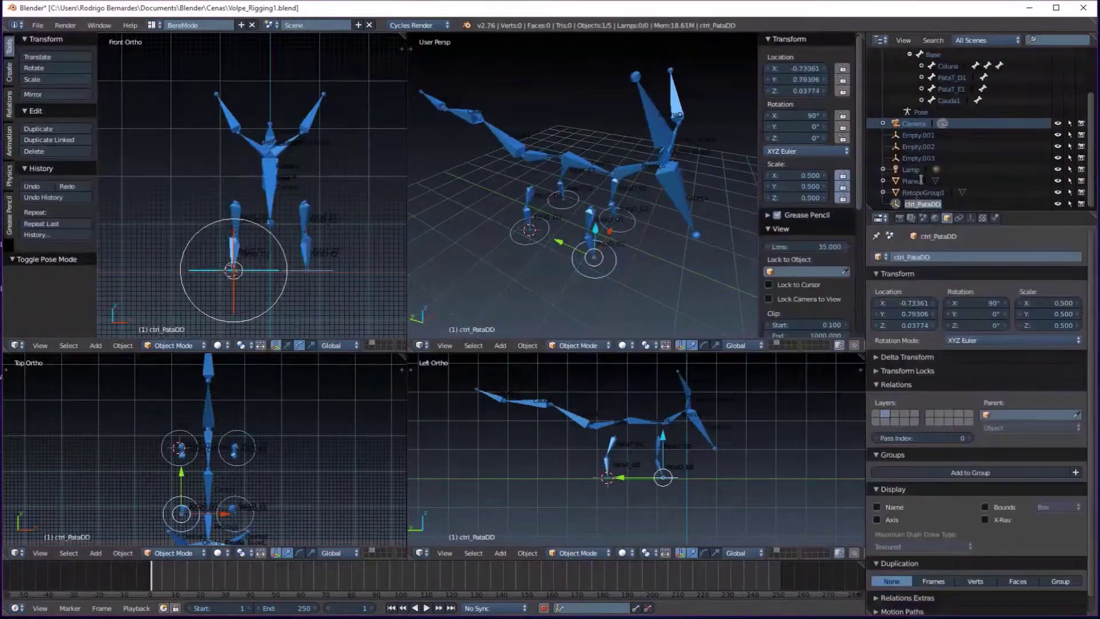
double_click(917, 136)
text(ctrl_PataDD)
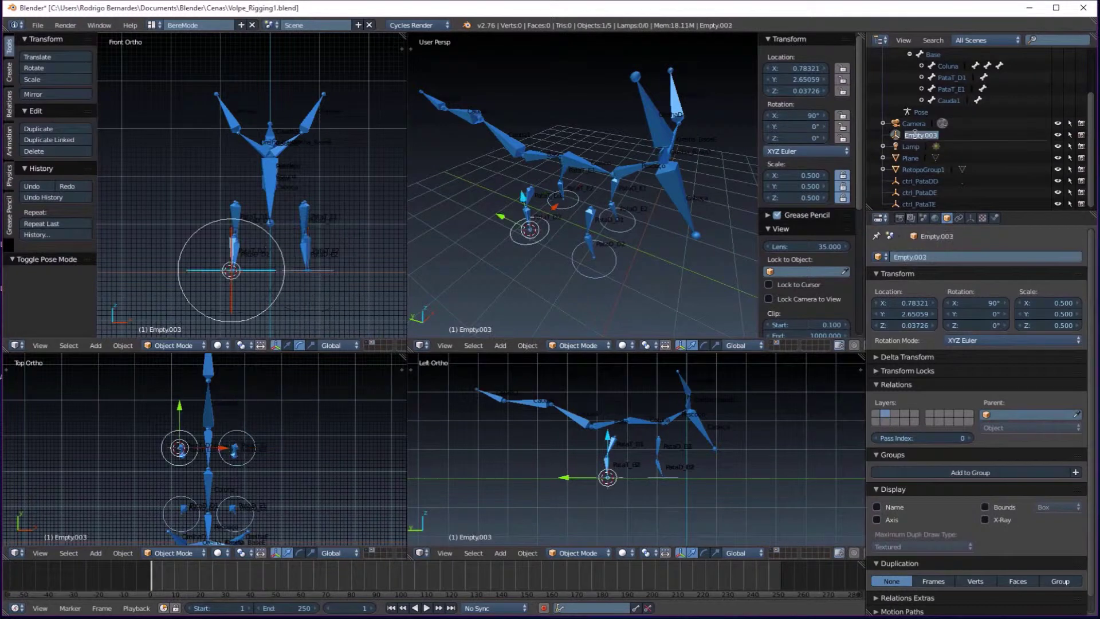
text(ctrl_PataTD)
key(Return)
- Snap the 3D cursor back to the world centre
key(shift+c)
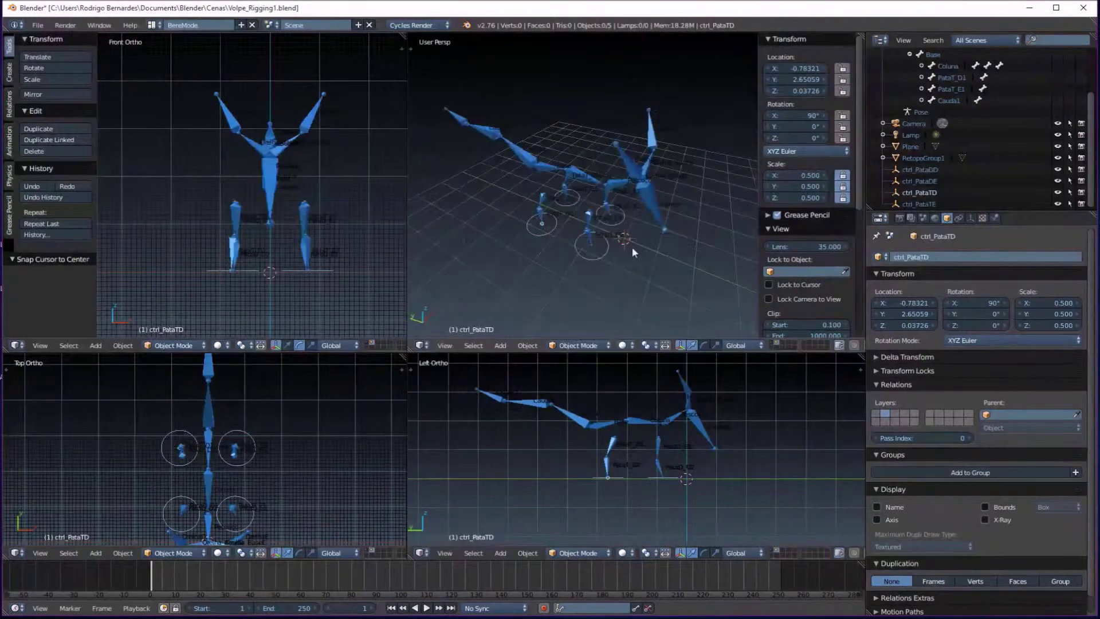
key(shift+a)
click(613, 298)
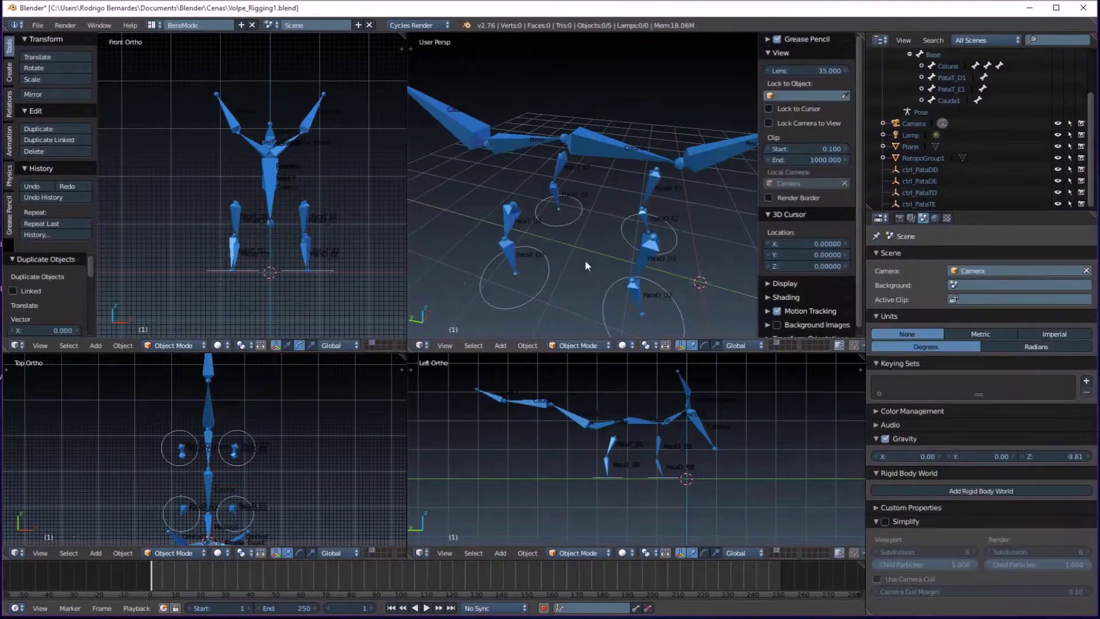
- Add a new empty at the 3D cursor displayed as a circle
key(x)
click(704, 288)
key(shift+a)
click(745, 287)
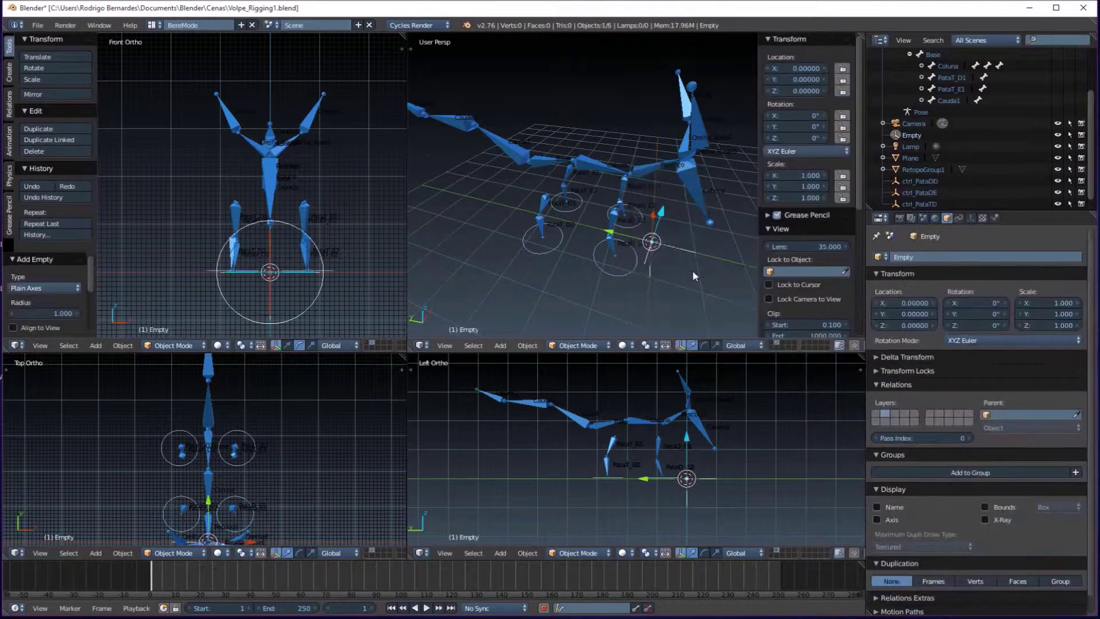
click(971, 218)
click(997, 271)
click(974, 220)
click(997, 271)
click(974, 246)
click(997, 270)
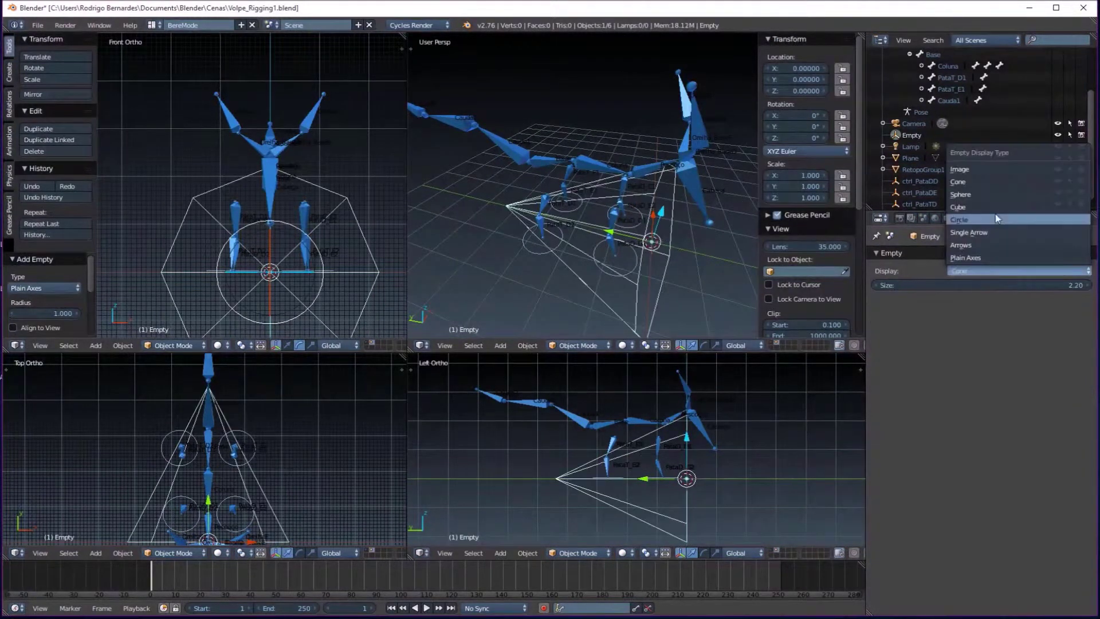
click(968, 232)
- Move the circle under the body, rename it ctrl_Geral, and parent ctrl_PataDD to it
key(g)
click(530, 287)
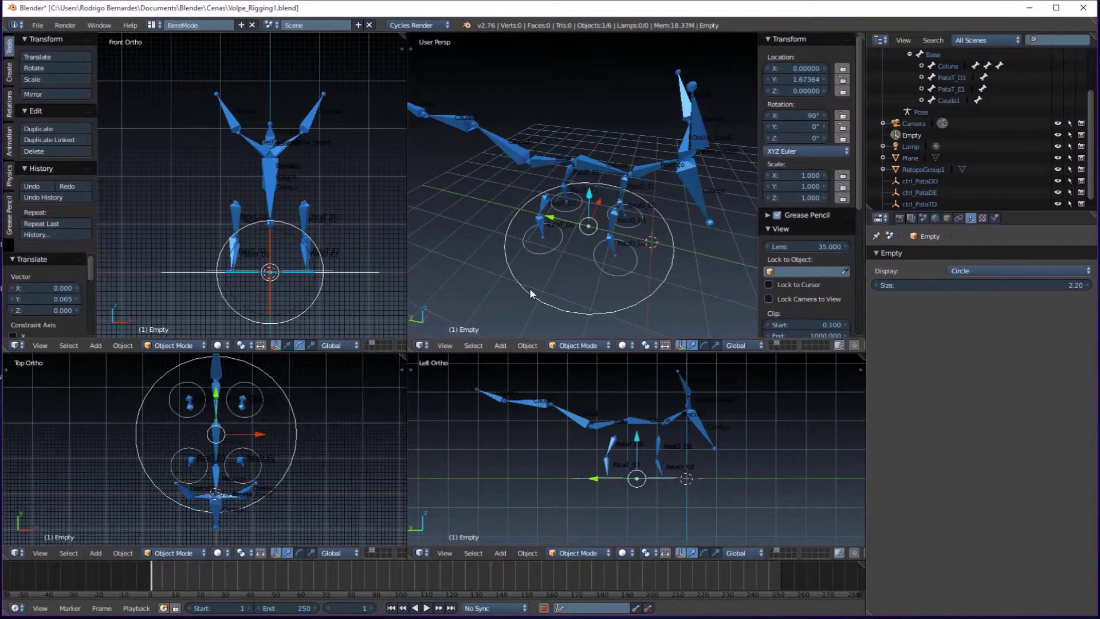
scroll(932, 172, down, 1)
double_click(909, 123)
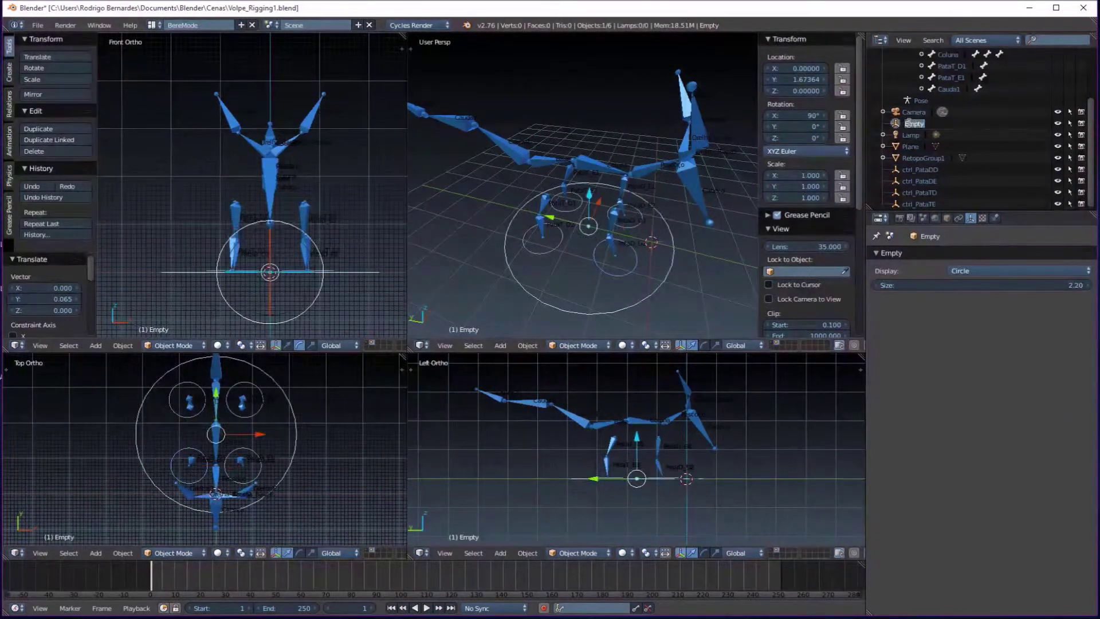
key(ctrl+p)
click(605, 294)
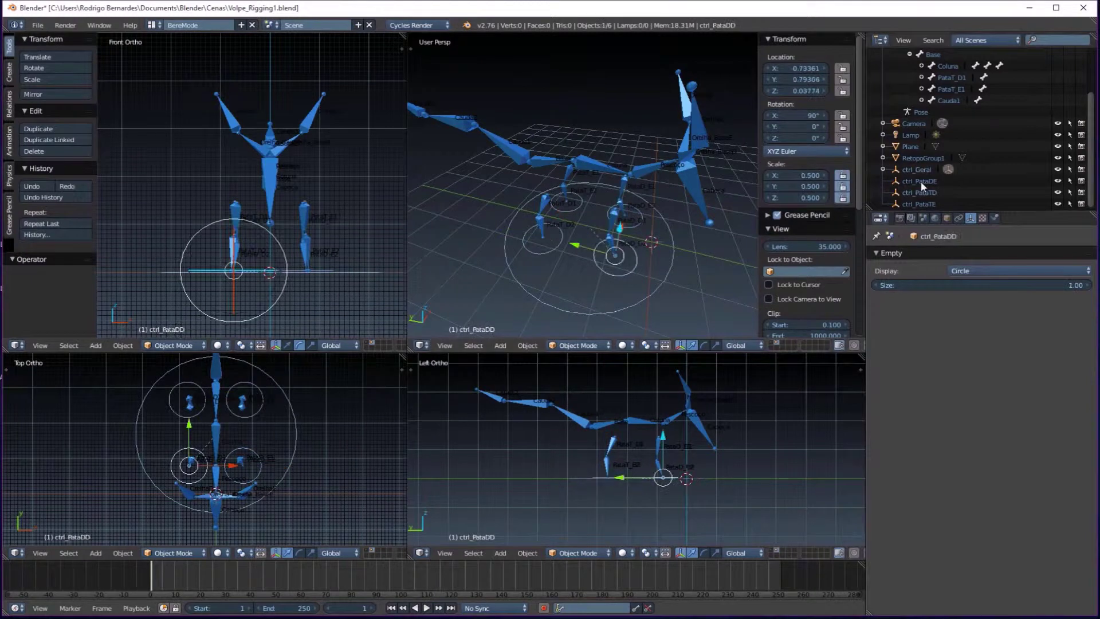
- Parent ctrl_PataTD and the remaining foot controls to ctrl_Geral as objects
click(543, 236)
shift+click(598, 274)
key(ctrl+p)
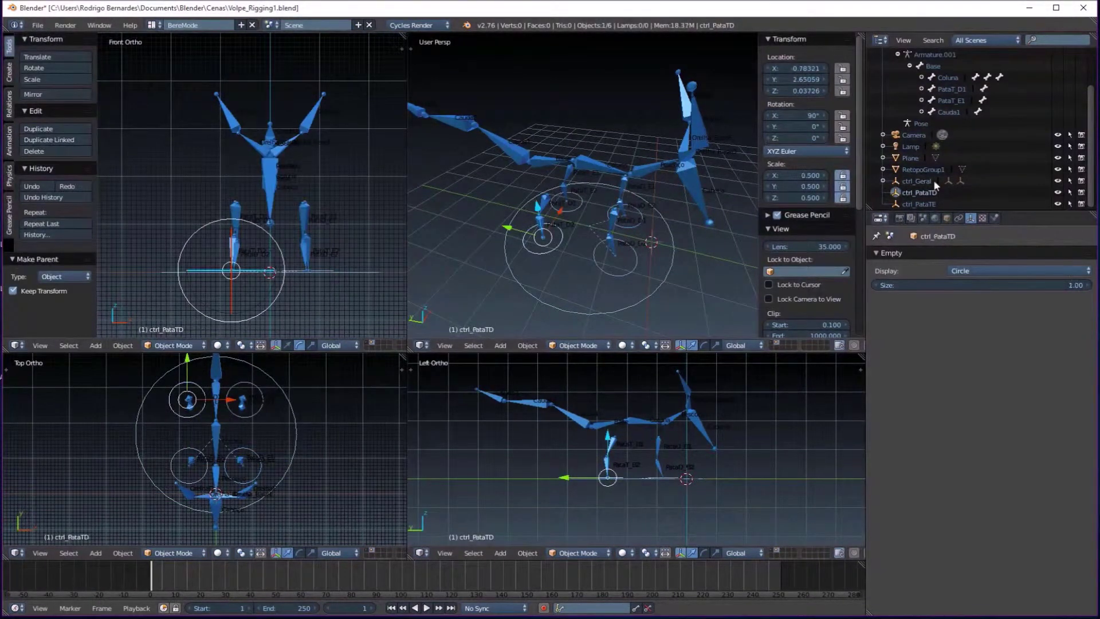
ctrl+click(936, 182)
key(space)
key(Return)
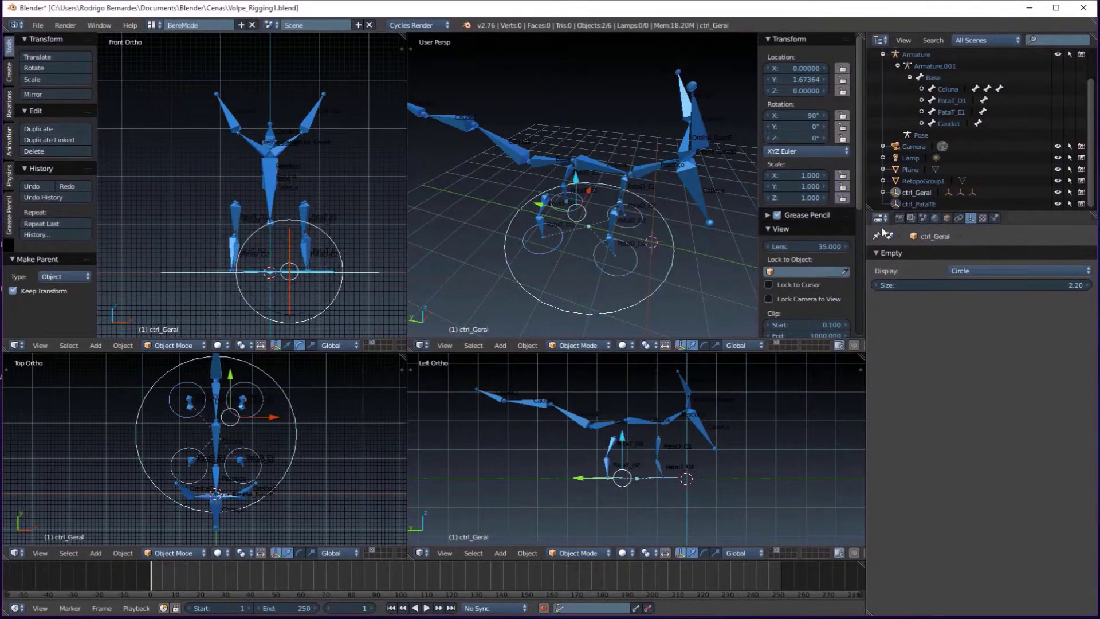
key(ctrl+p)
click(565, 304)
- Put the armature in pose mode and test moving the ctrl_PataTE leg control
middle_drag(564, 304, 555, 172)
click(556, 171)
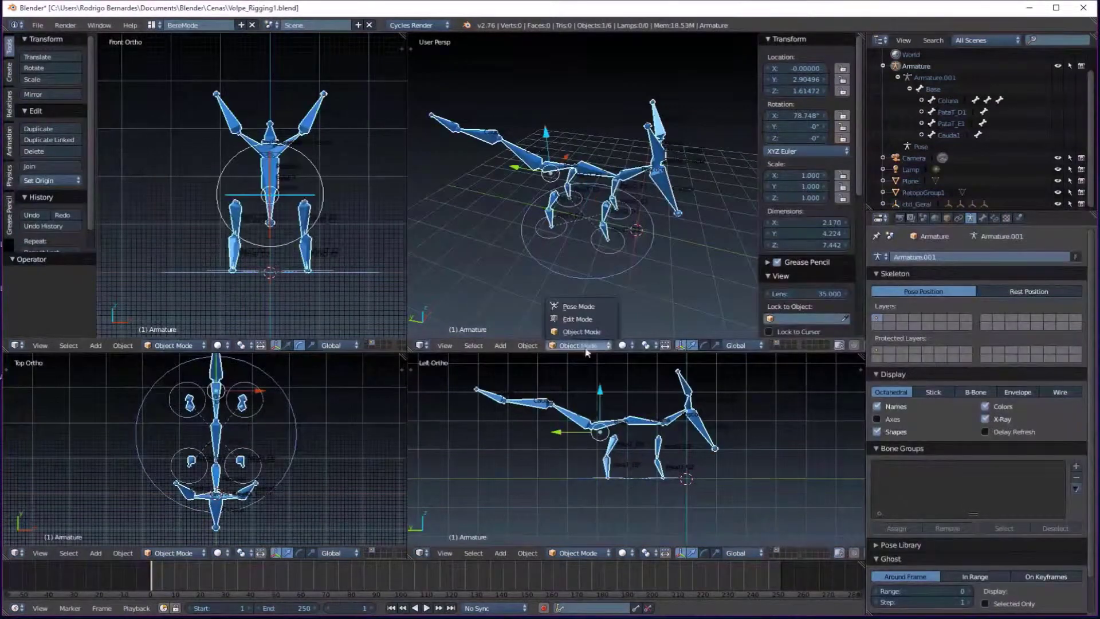
key(ctrl+Tab)
scroll(941, 122, up, 2)
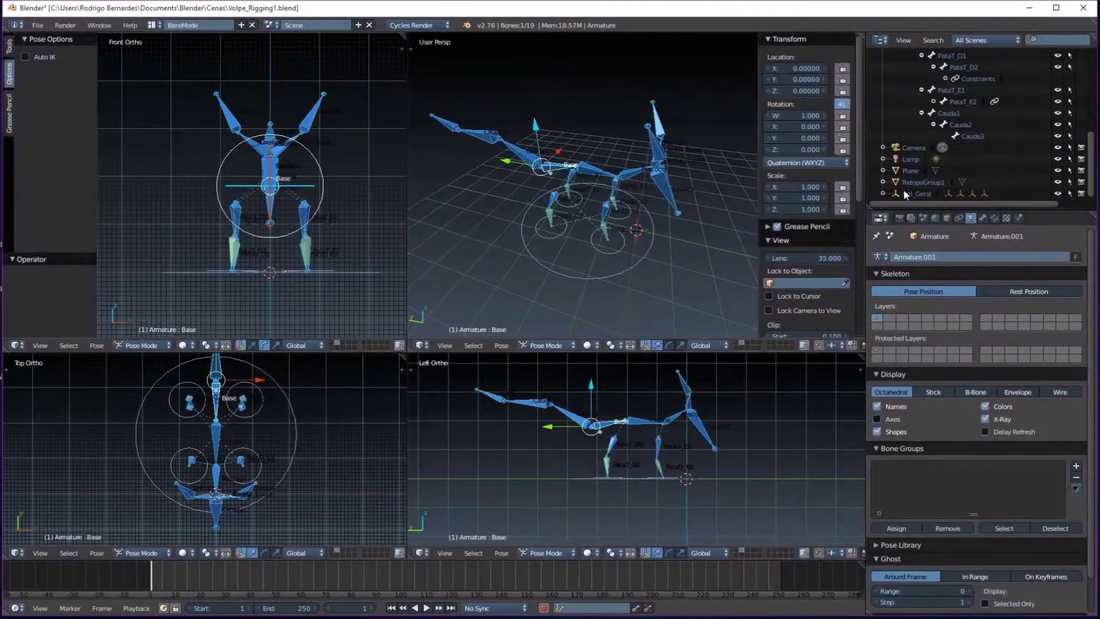
click(917, 193)
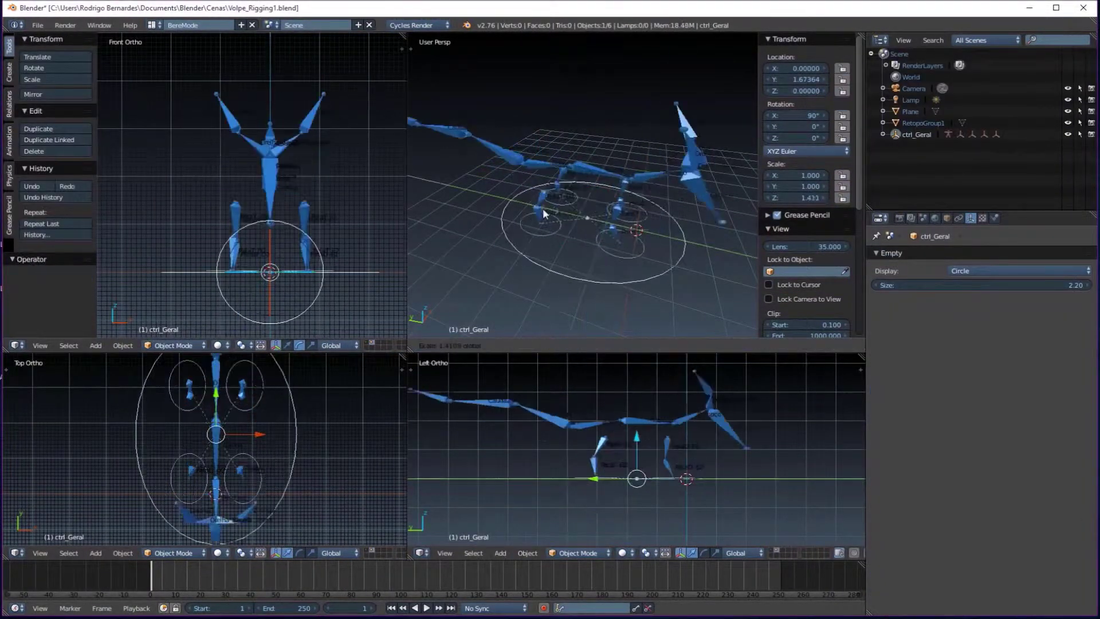
click(593, 252)
key(ctrl+Tab)
key(ctrl+Tab)
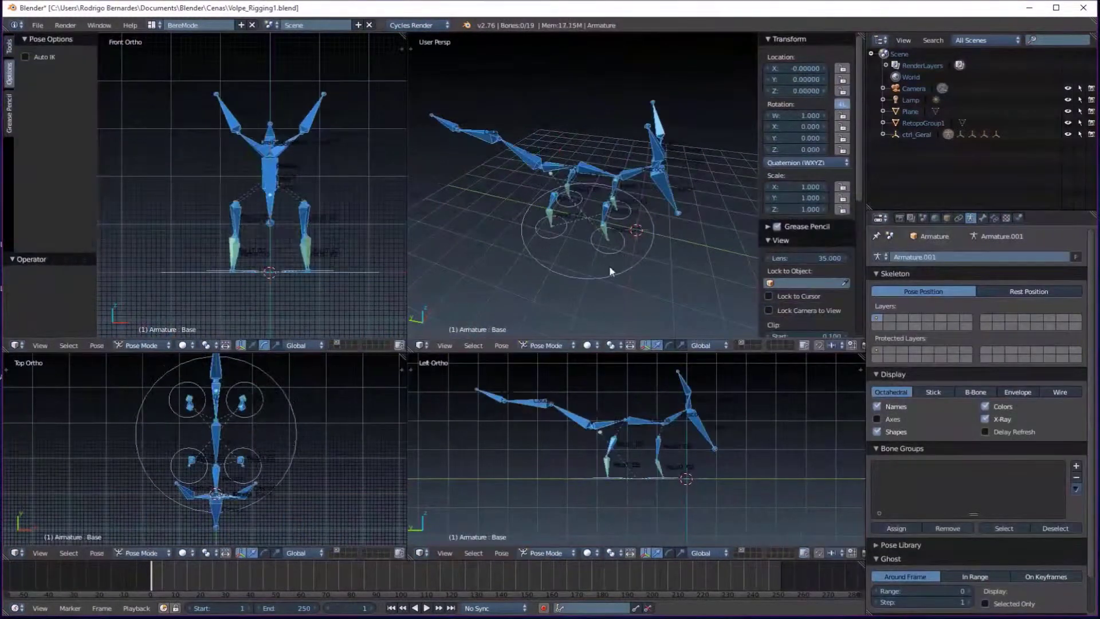
click(586, 201)
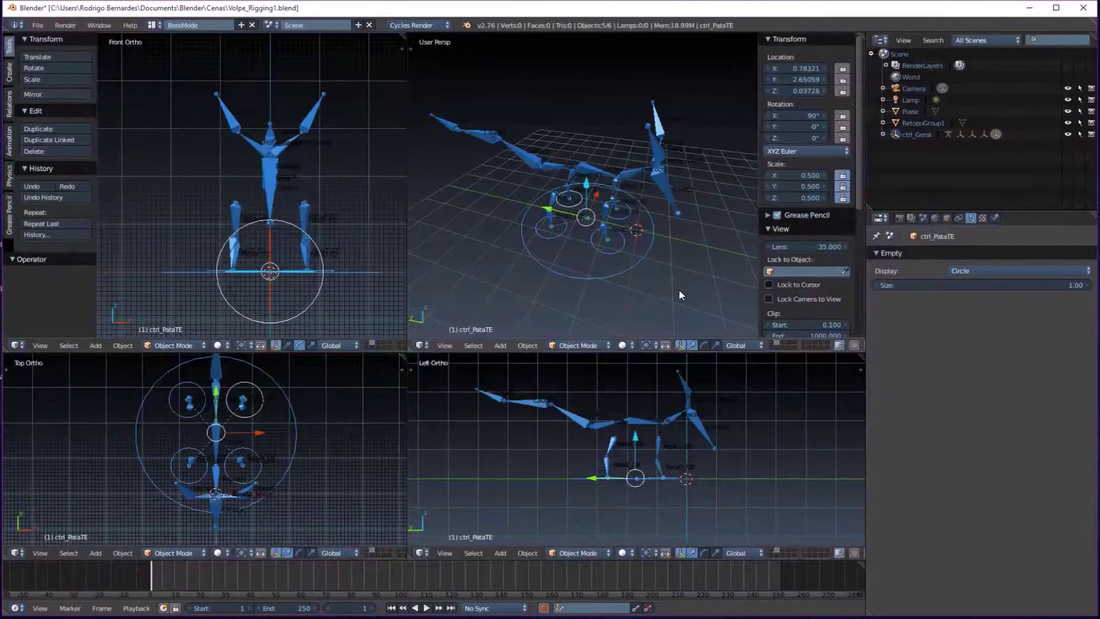
key(a)
scroll(535, 300, up, 4)
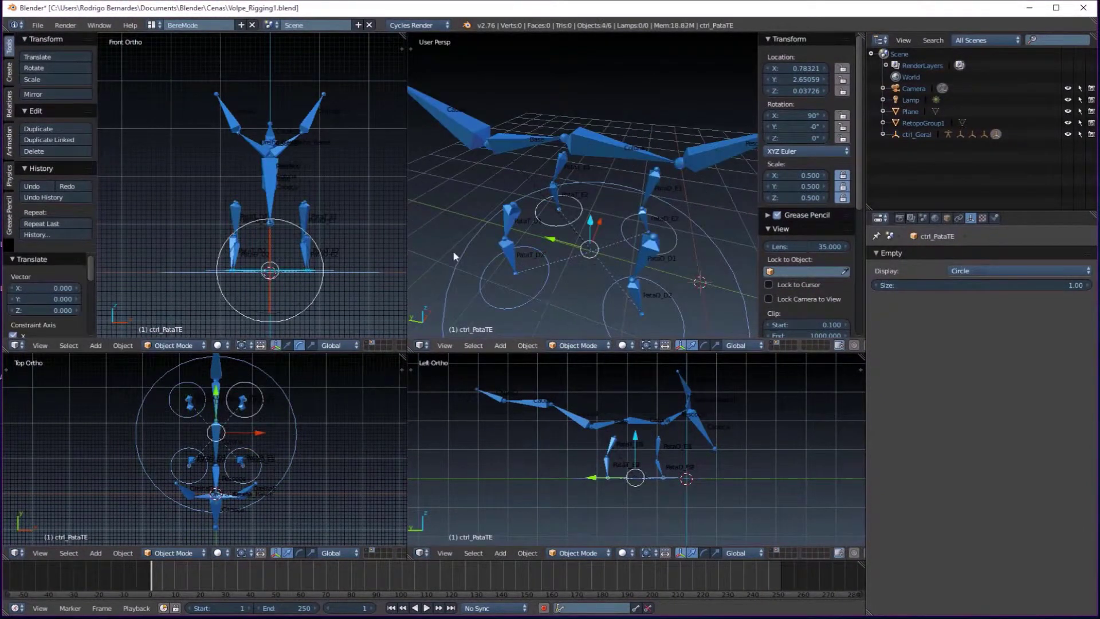
- Set scene layers to hide the fox mesh and show the armature with its controls
key(m)
click(628, 279)
scroll(573, 229, down, 3)
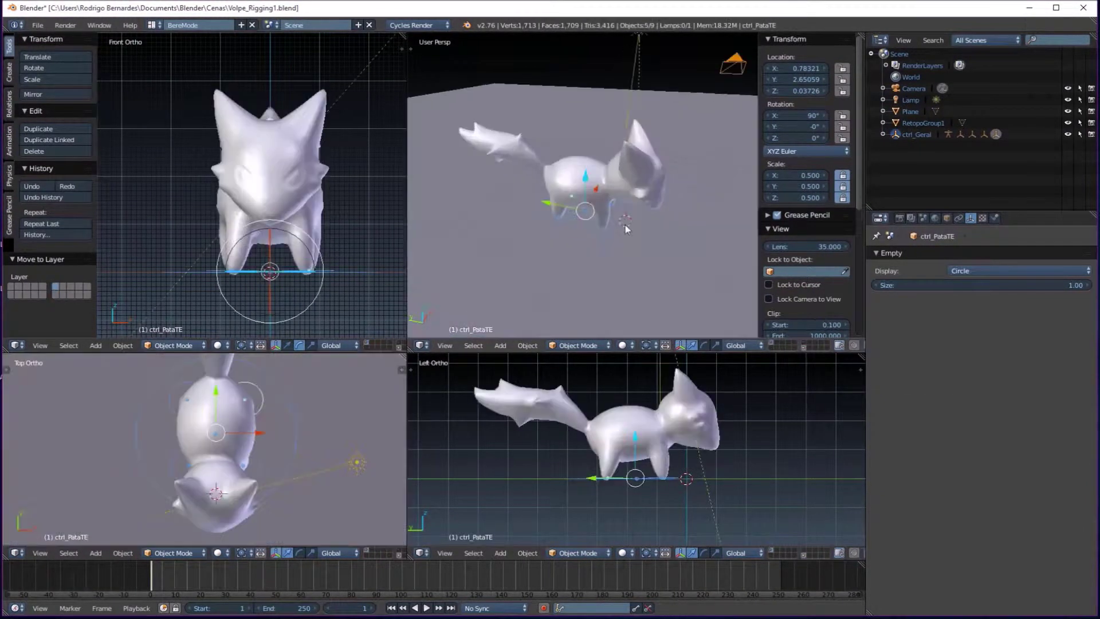
scroll(626, 229, up, 2)
click(798, 346)
click(947, 217)
click(804, 346)
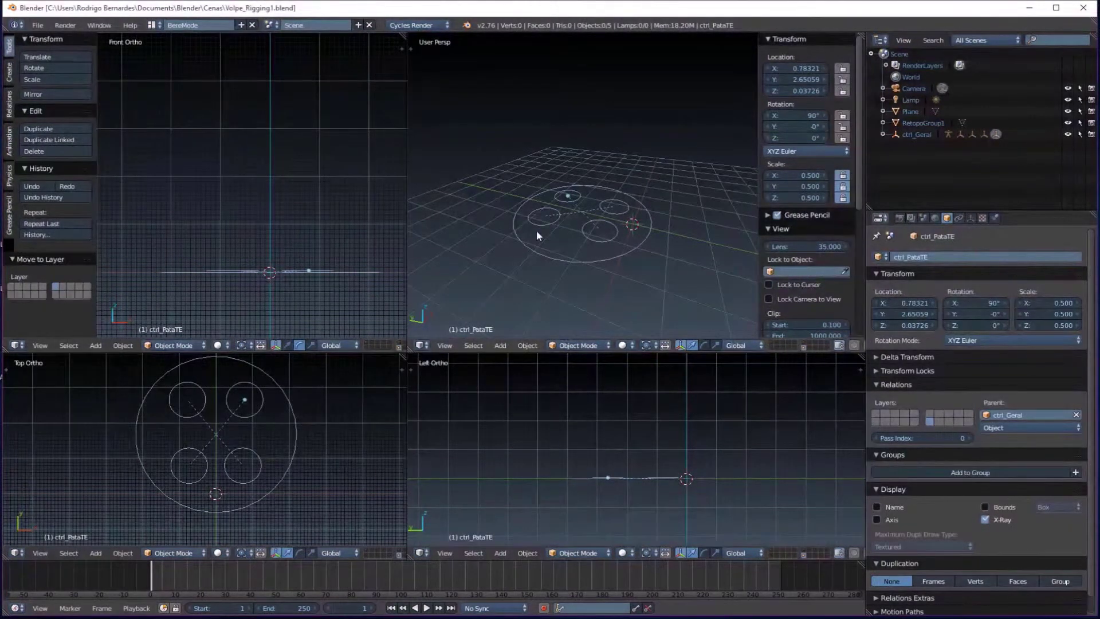
scroll(717, 258, up, 1)
click(773, 346)
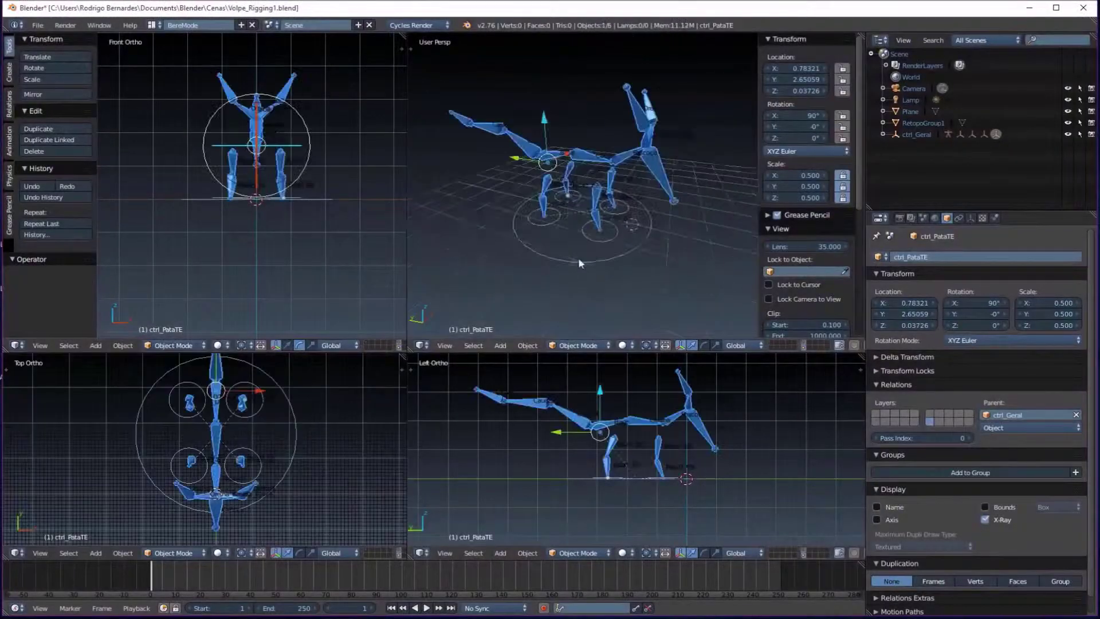
- Add a NURBS path and shape its control points along the fox's tail
click(641, 477)
click(283, 206)
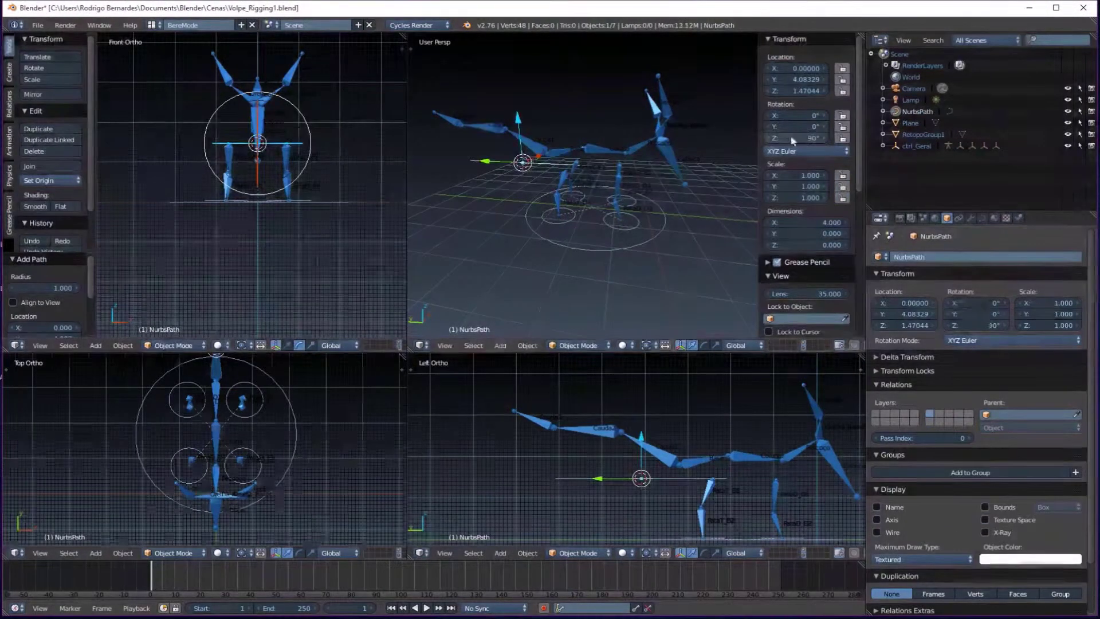
drag(642, 488, 585, 480)
key(Tab)
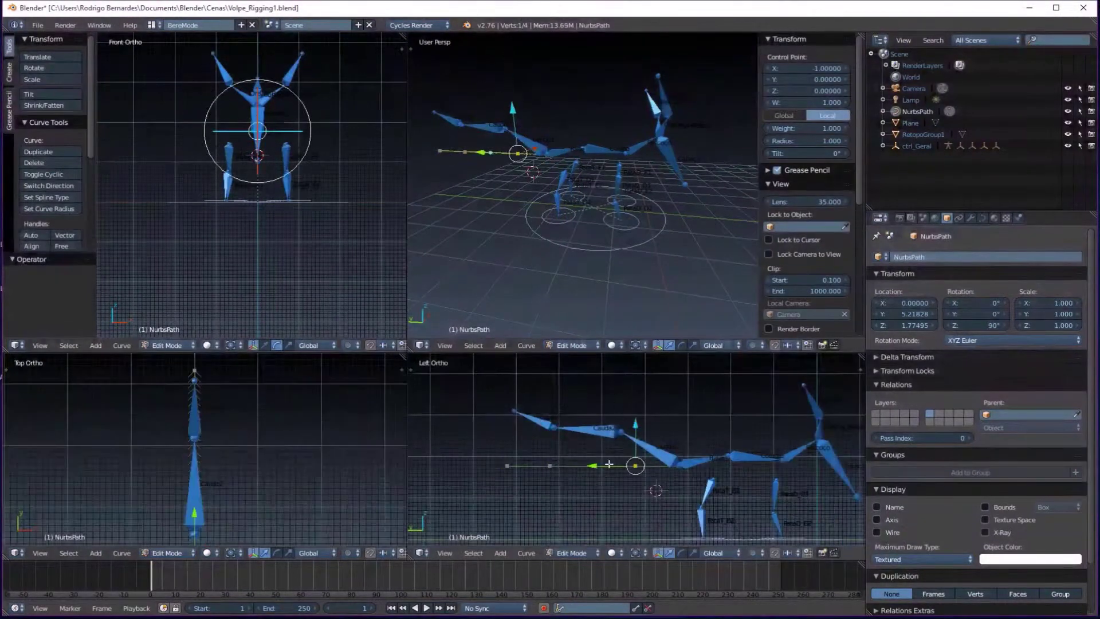
scroll(609, 463, up, 3)
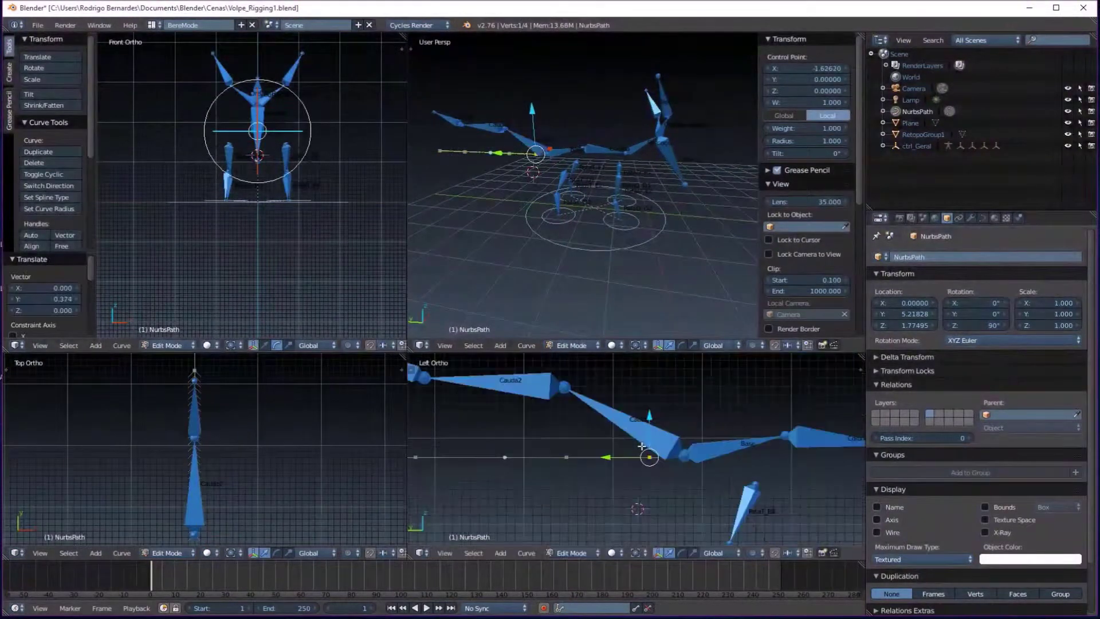
drag(609, 464, 659, 469)
click(982, 218)
scroll(921, 439, down, 3)
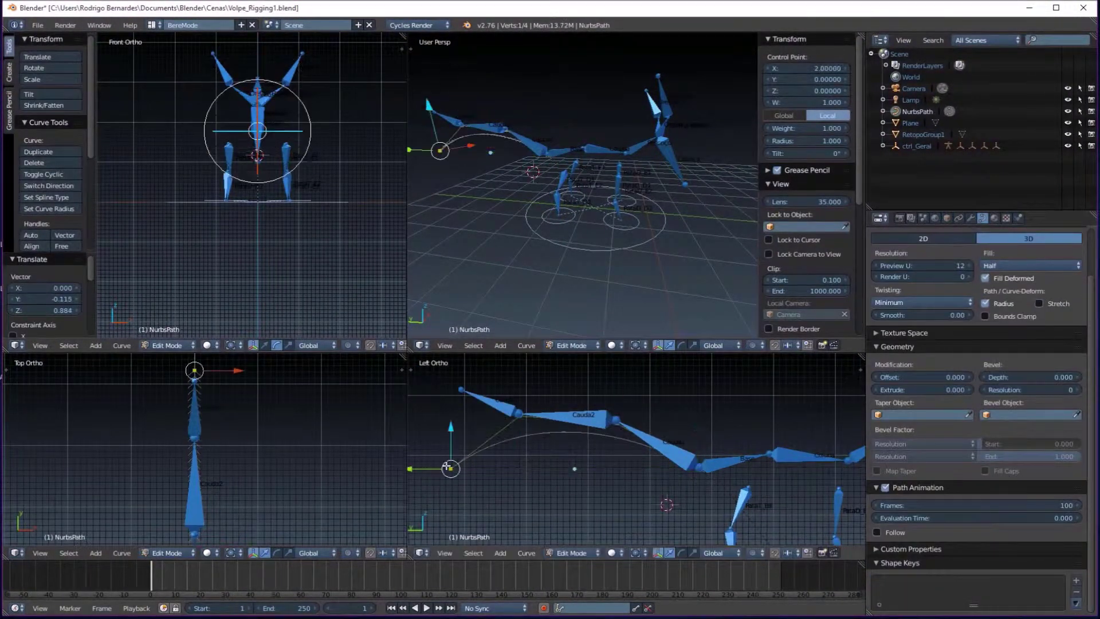
key(Tab)
- Add a sphere empty at the tail end, scale it 0.5, and place three copies on tail joints
key(shift+a)
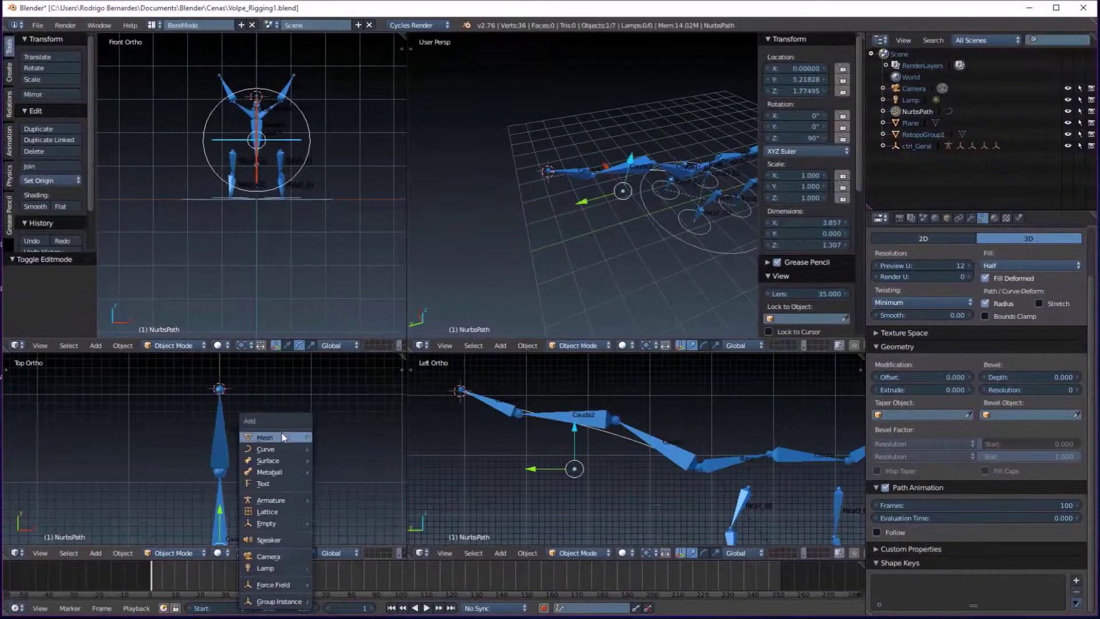
click(338, 484)
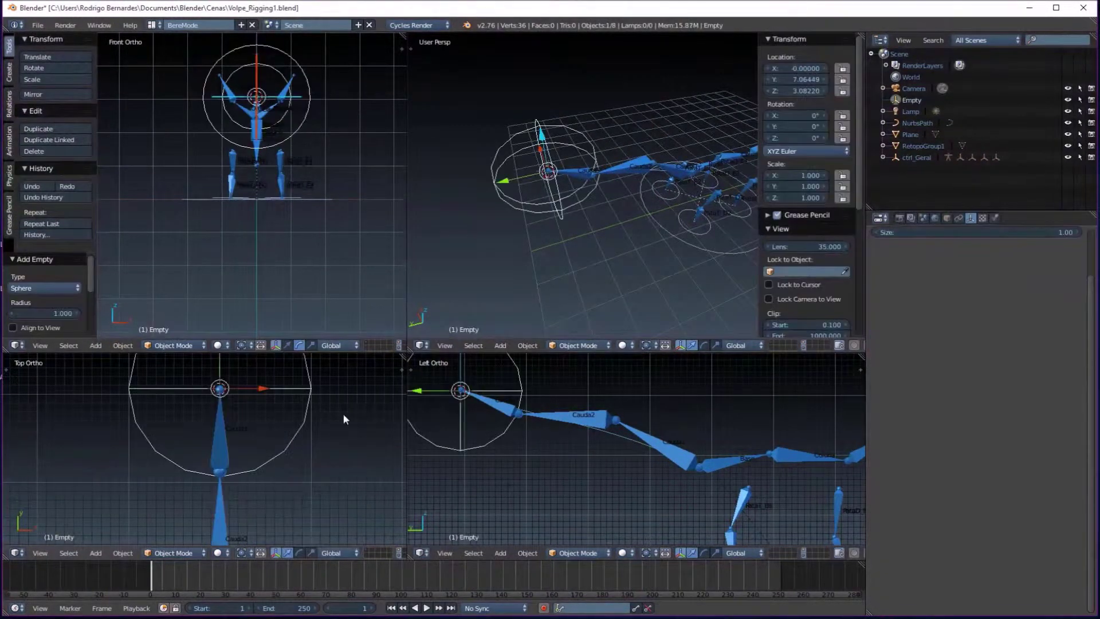
text(0.5)
key(Return)
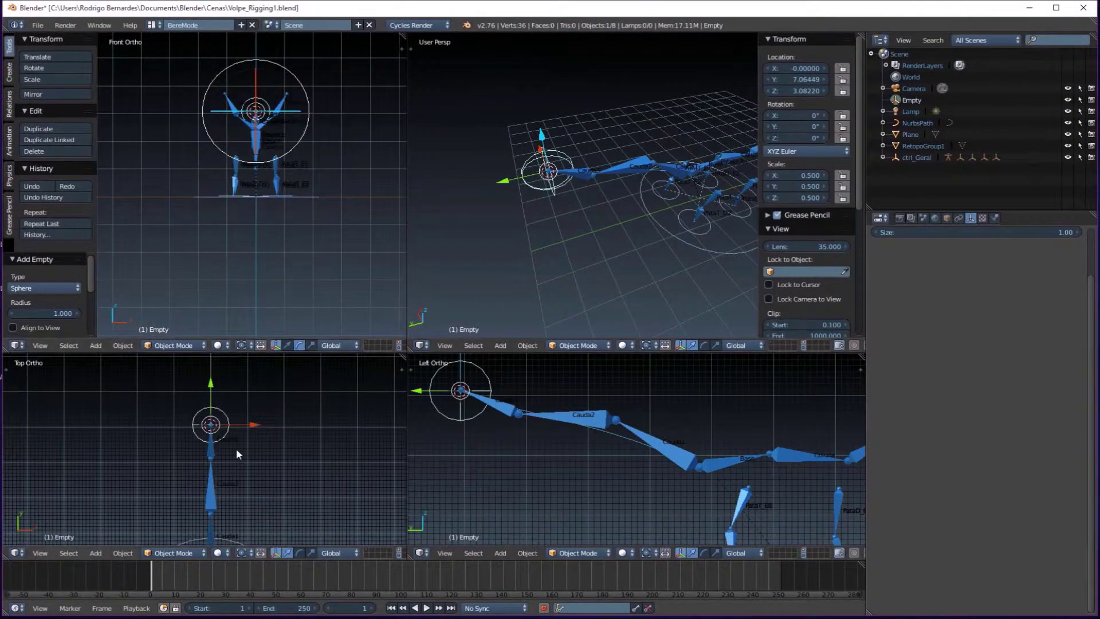
key(shift+d)
click(332, 424)
key(shift+d)
click(647, 425)
key(shift+d)
click(582, 515)
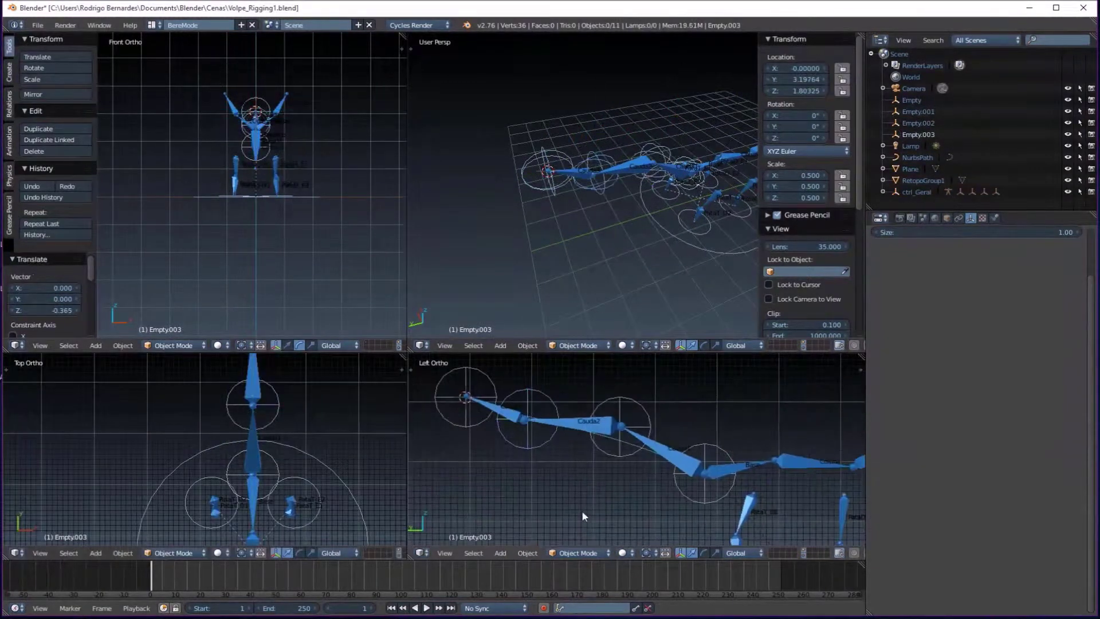
- Select the armature to prepare for changing its interaction mode
click(638, 445)
key(m)
click(714, 529)
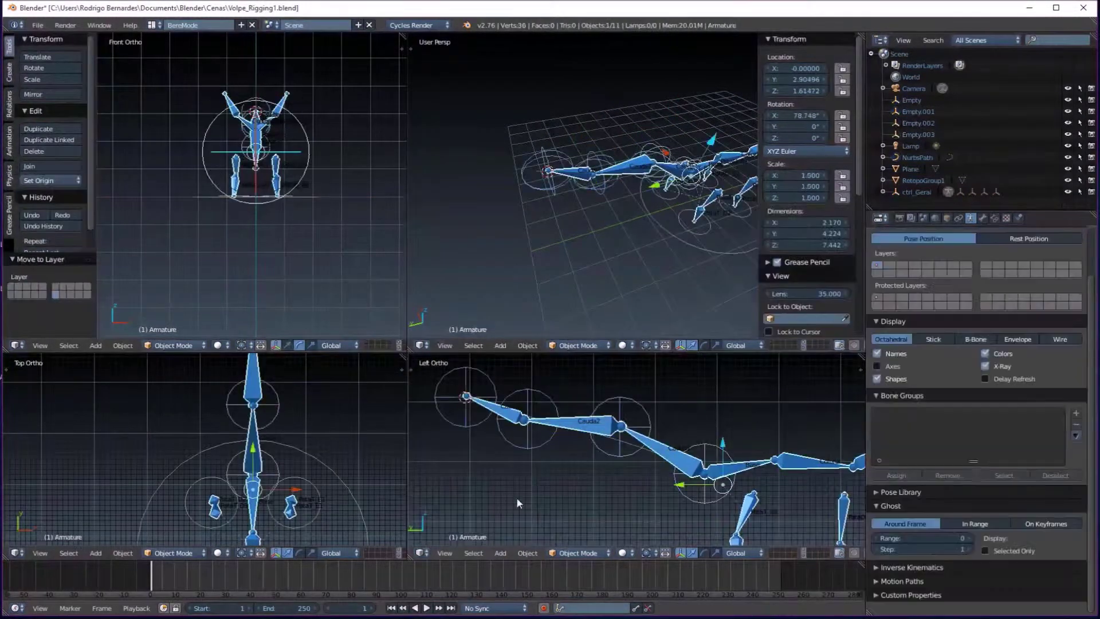
- Give the last tail bone a Spline IK constraint targeting NurbsPath, with the chain covering the whole tail
click(578, 514)
key(a)
click(996, 218)
click(980, 256)
click(944, 351)
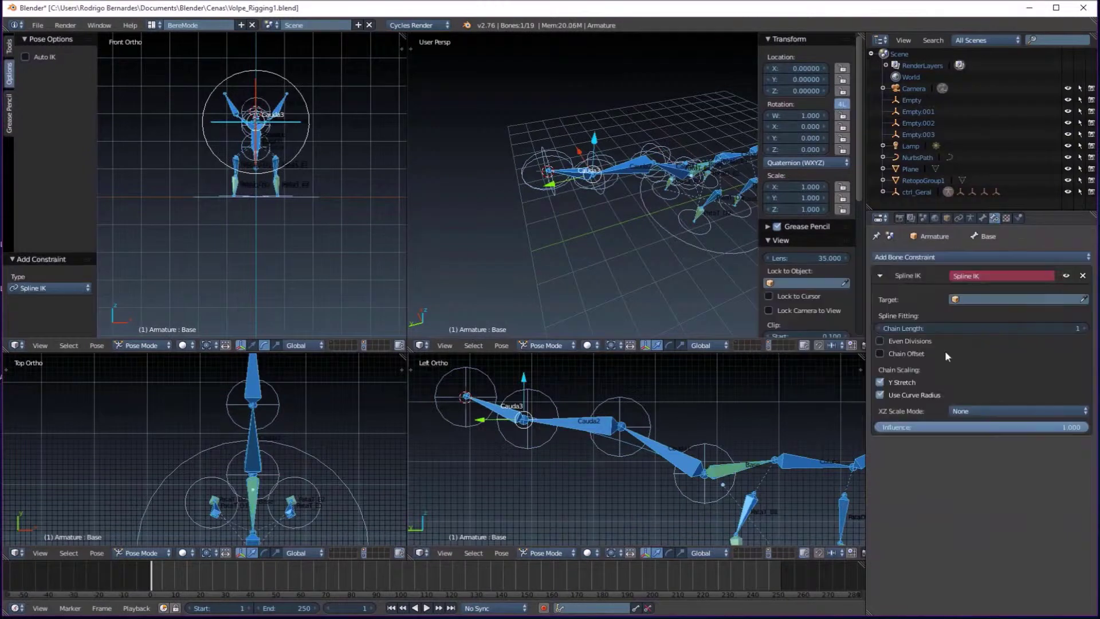
click(1003, 299)
click(997, 321)
middle_drag(631, 447, 565, 487)
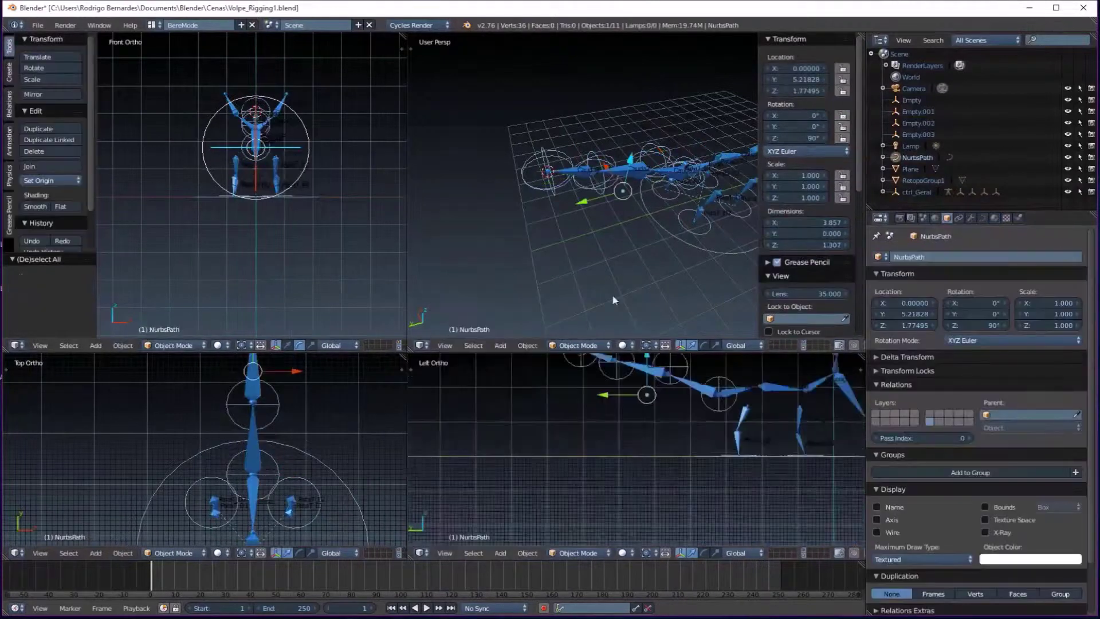
key(Tab)
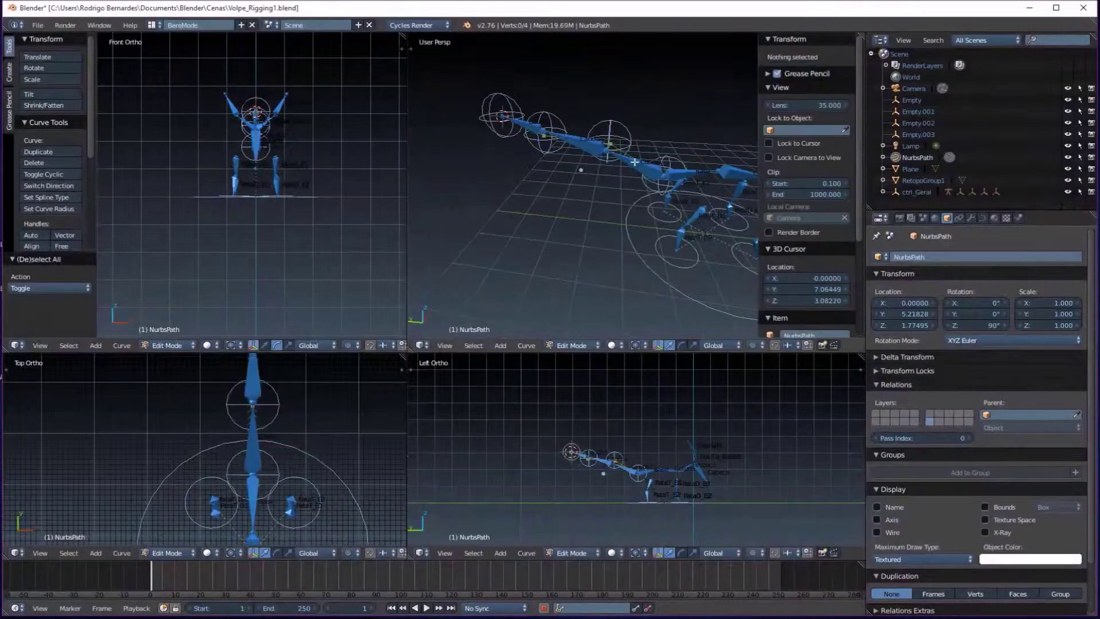
- Select the last tail empty with the NurbsPath and inspect the path's points around the tail
middle_drag(549, 203, 516, 217)
key(Tab)
click(916, 133)
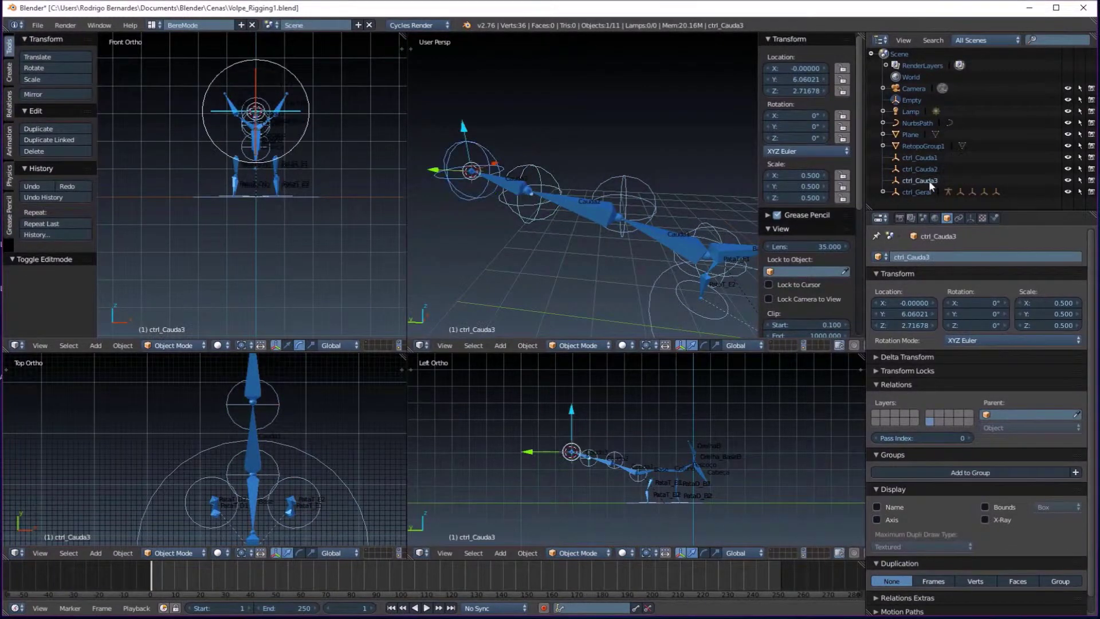
click(915, 111)
key(Tab)
mouse_move(535, 241)
middle_down()
mouse_move(607, 258)
mouse_move(585, 246)
mouse_move(594, 250)
middle_up()
key(Tab)
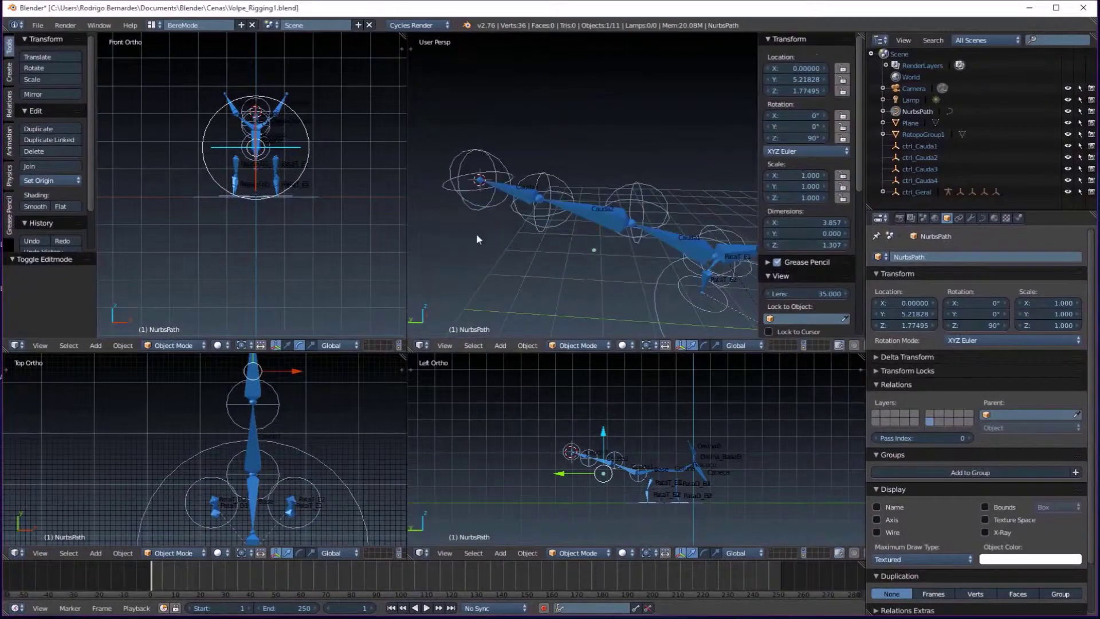
mouse_move(478, 239)
middle_down()
mouse_move(566, 198)
mouse_move(573, 258)
mouse_move(536, 159)
middle_up()
key(Tab)
key(Tab)
right_click(573, 291)
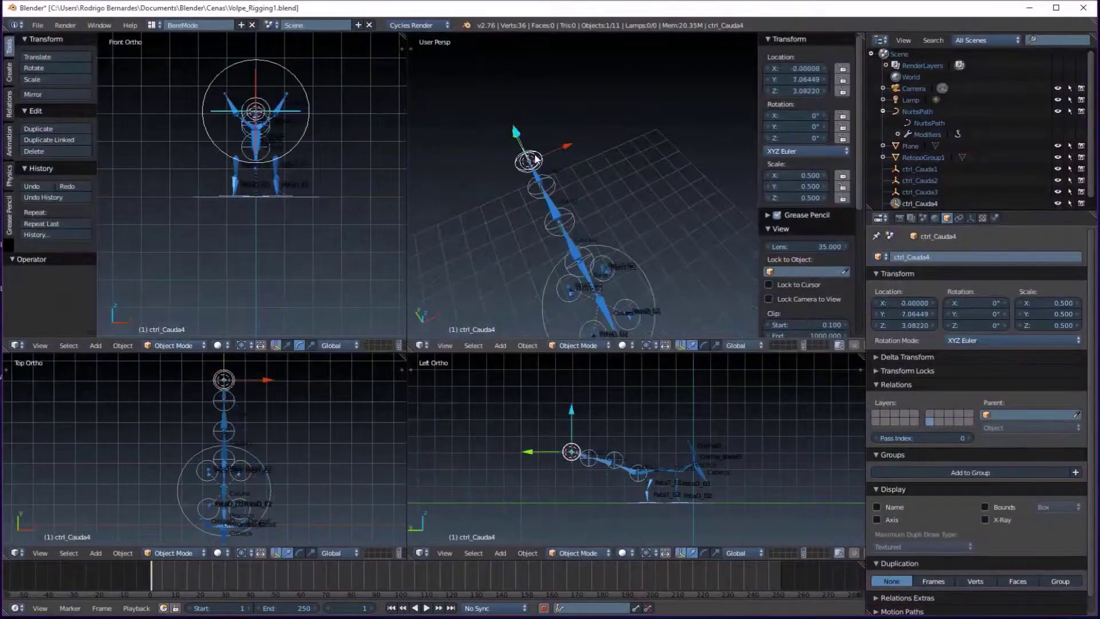
- Hook a NurbsPath control point to the tail-tip control ctrl_Cauda4
mouse_move(519, 269)
middle_down()
mouse_move(582, 167)
mouse_move(563, 265)
middle_up()
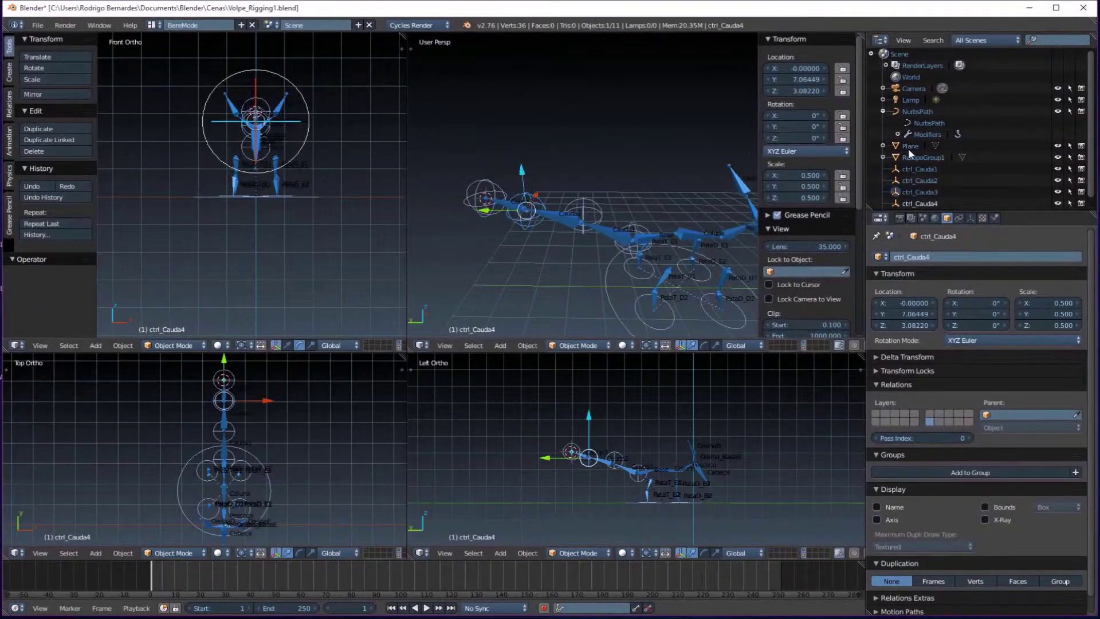
click(916, 112)
key(Tab)
key(ctrl+h)
click(473, 238)
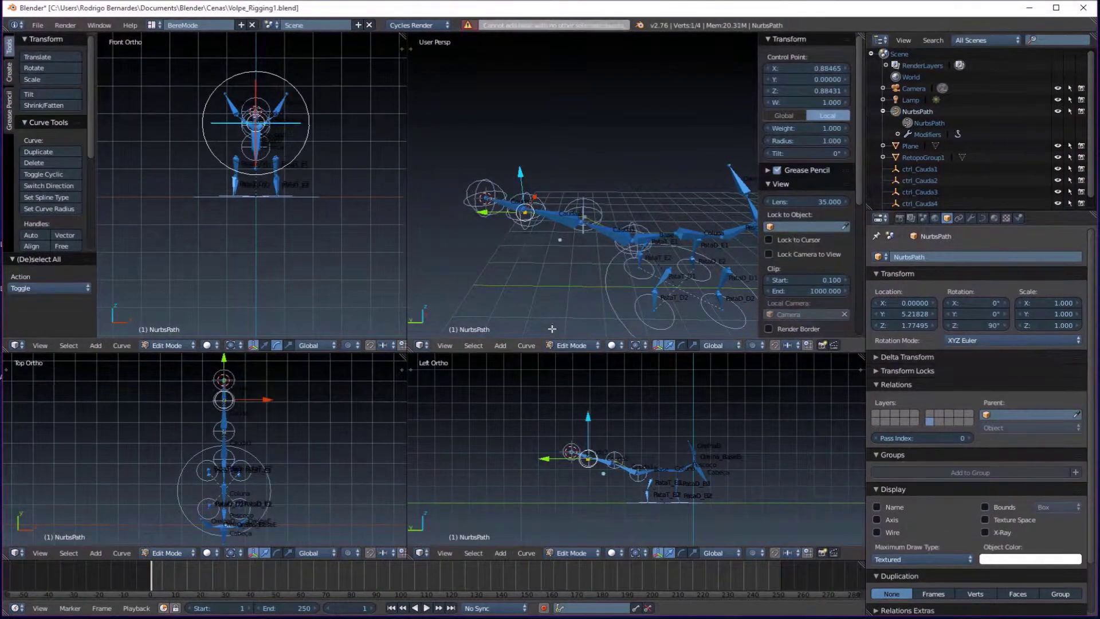
middle_drag(552, 328, 565, 194)
key(Tab)
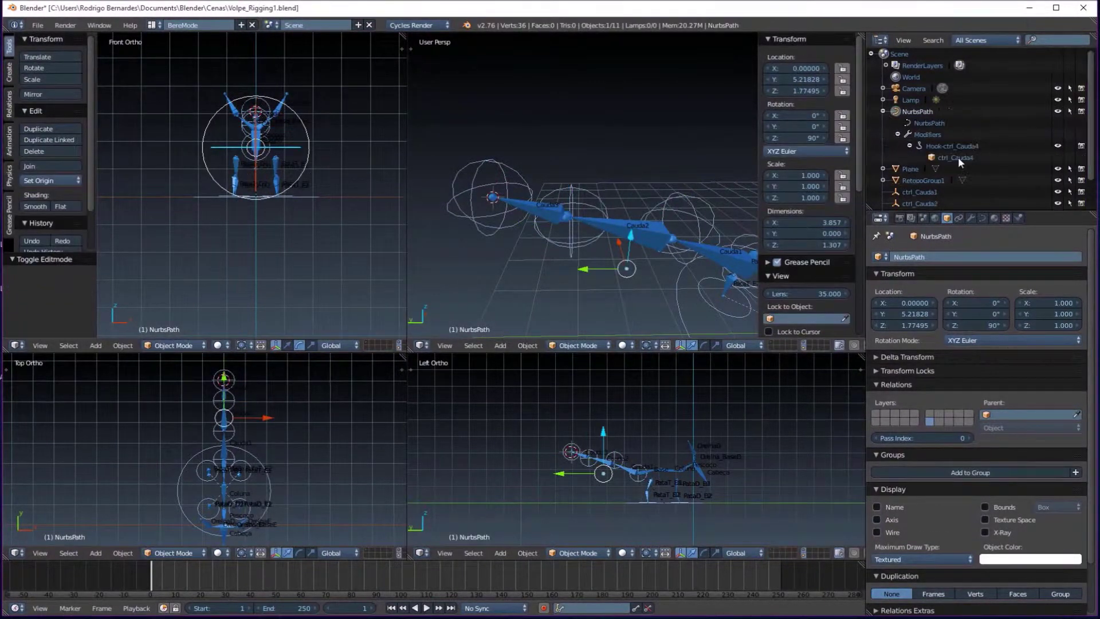
middle_drag(497, 240, 559, 217)
key(Tab)
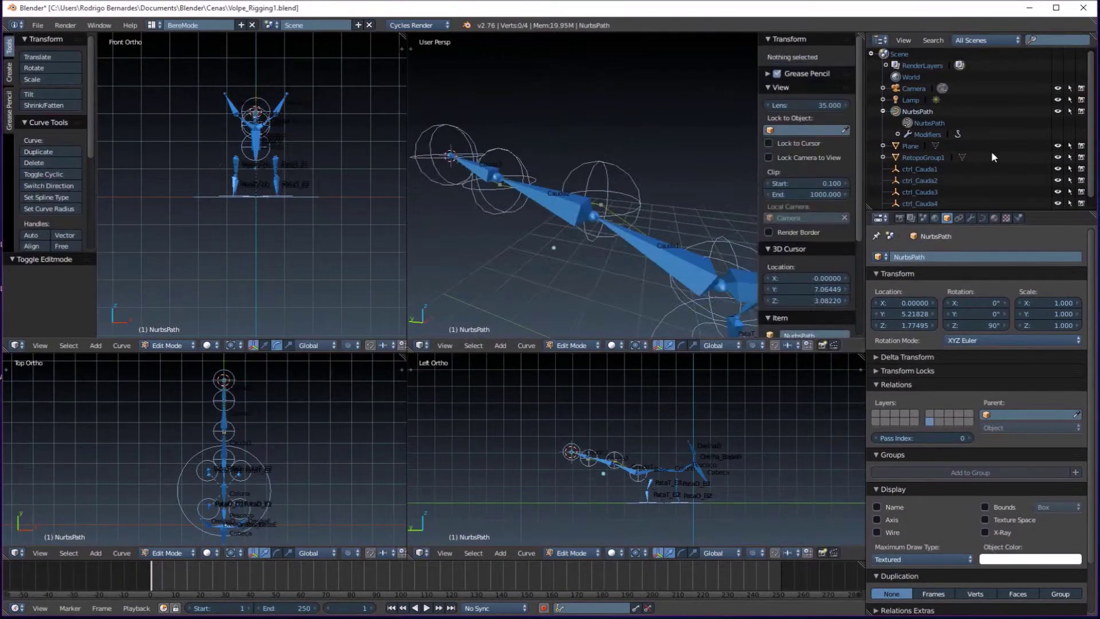
scroll(993, 156, down, 1)
- Hook another NurbsPath control point to ctrl_Cauda3
click(919, 159)
scroll(889, 132, up, 3)
click(895, 110)
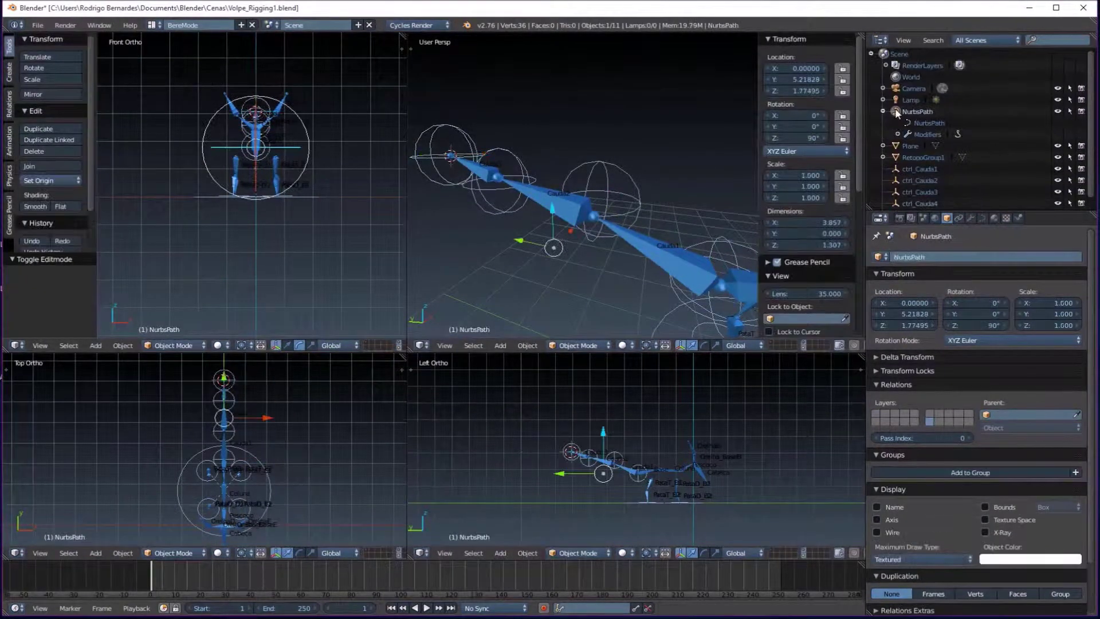
key(Tab)
key(Tab)
right_click(523, 156)
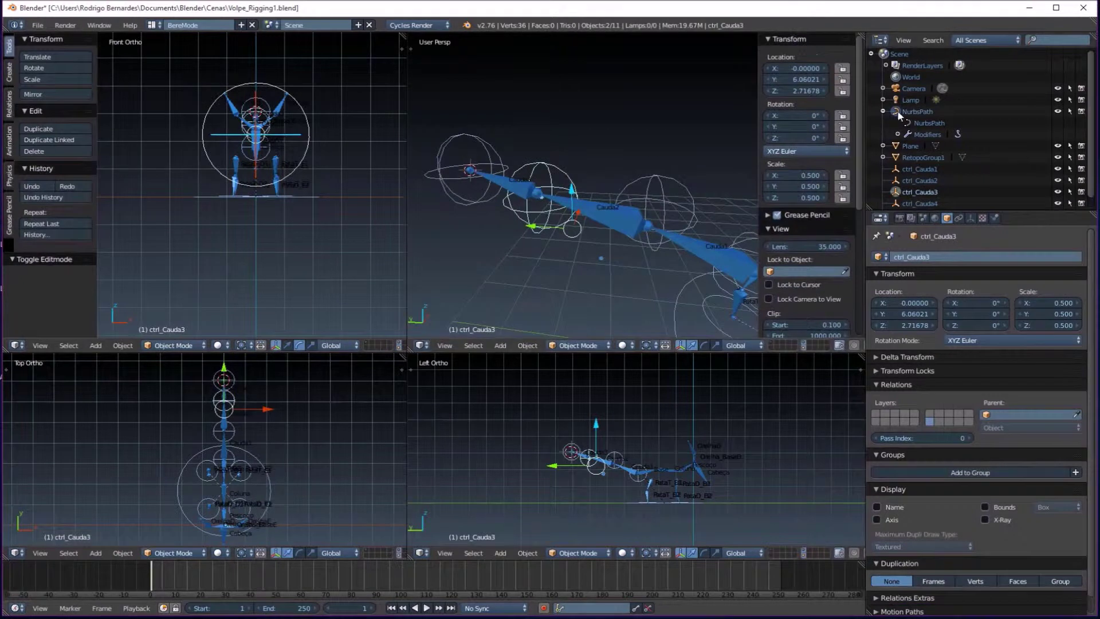
ctrl+click(897, 110)
key(Tab)
key(ctrl+h)
click(491, 245)
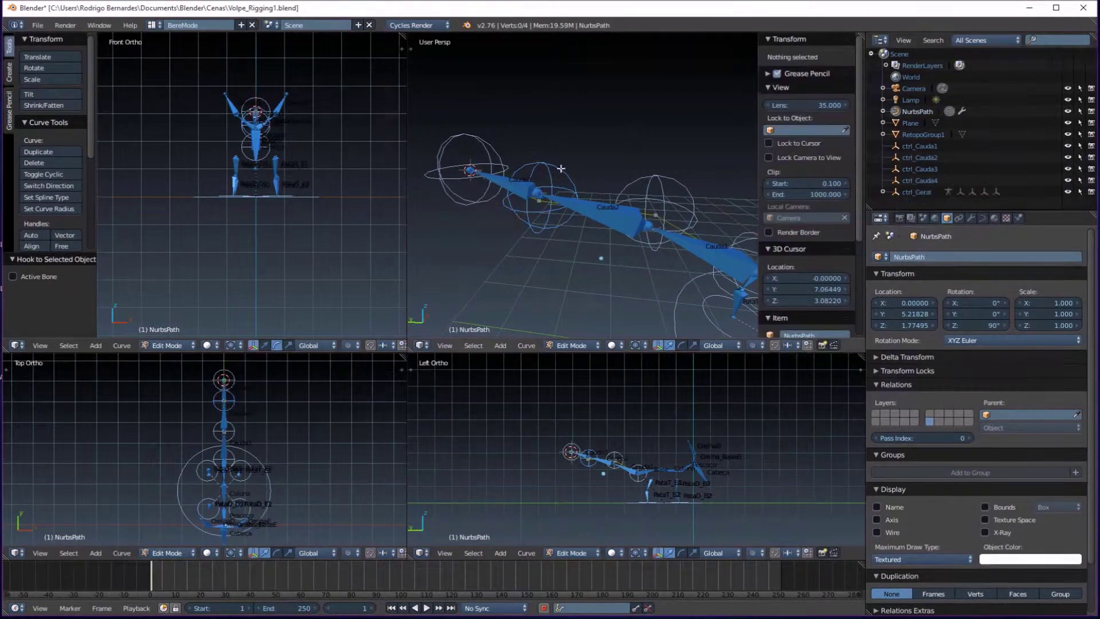
key(Tab)
- Reselect the NurbsPath and toggle its edit mode to check the hooks
middle_drag(561, 169, 569, 318)
mouse_move(522, 249)
middle_down()
mouse_move(623, 150)
mouse_move(506, 295)
mouse_move(566, 259)
middle_up()
key(a)
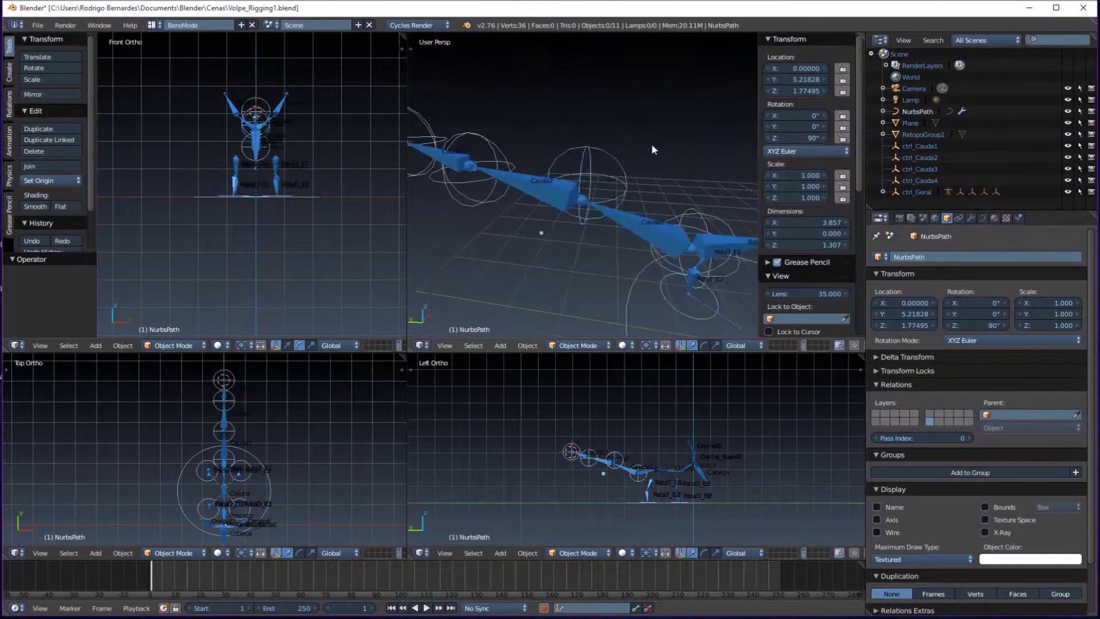
click(918, 111)
key(Tab)
mouse_move(573, 201)
middle_down()
mouse_move(641, 132)
mouse_move(613, 222)
mouse_move(571, 233)
middle_up()
key(Tab)
key(Tab)
key(Tab)
key(Tab)
key(Tab)
- Select the armature's Base bone and try a Ctrl+P parent, then undo it
right_click(595, 184)
key(ctrl+Tab)
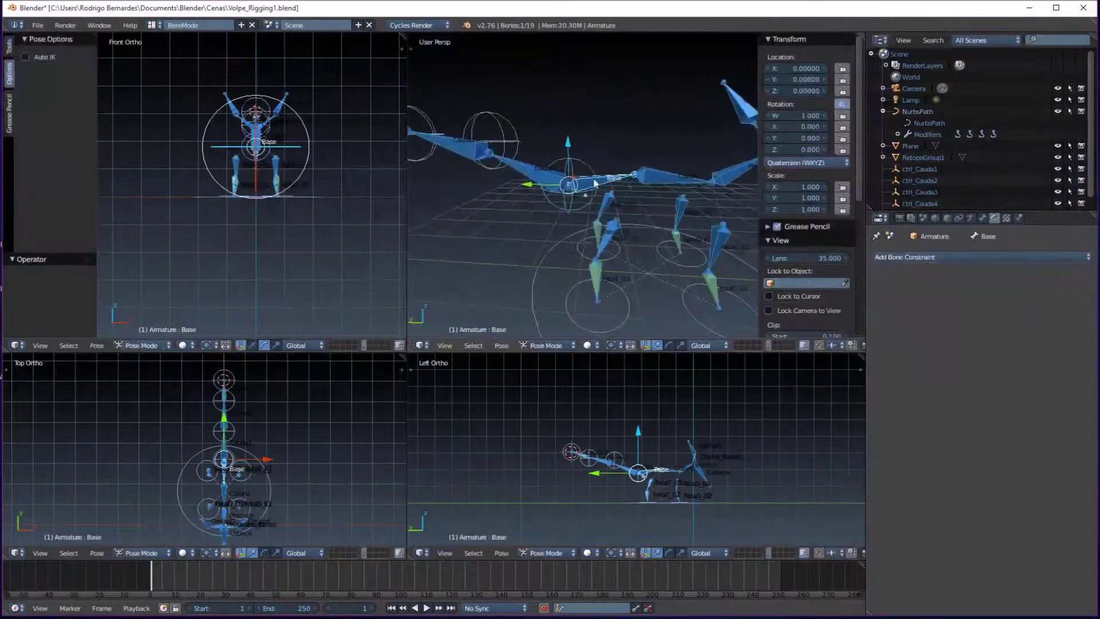
key(ctrl+Tab)
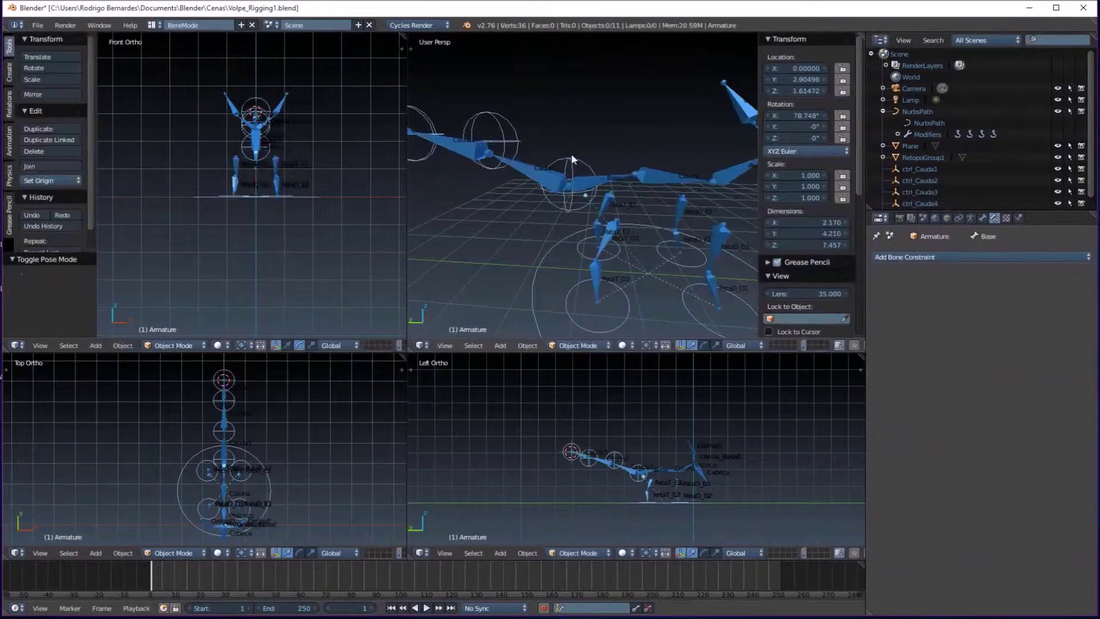
scroll(929, 161, down, 2)
scroll(939, 152, down, 3)
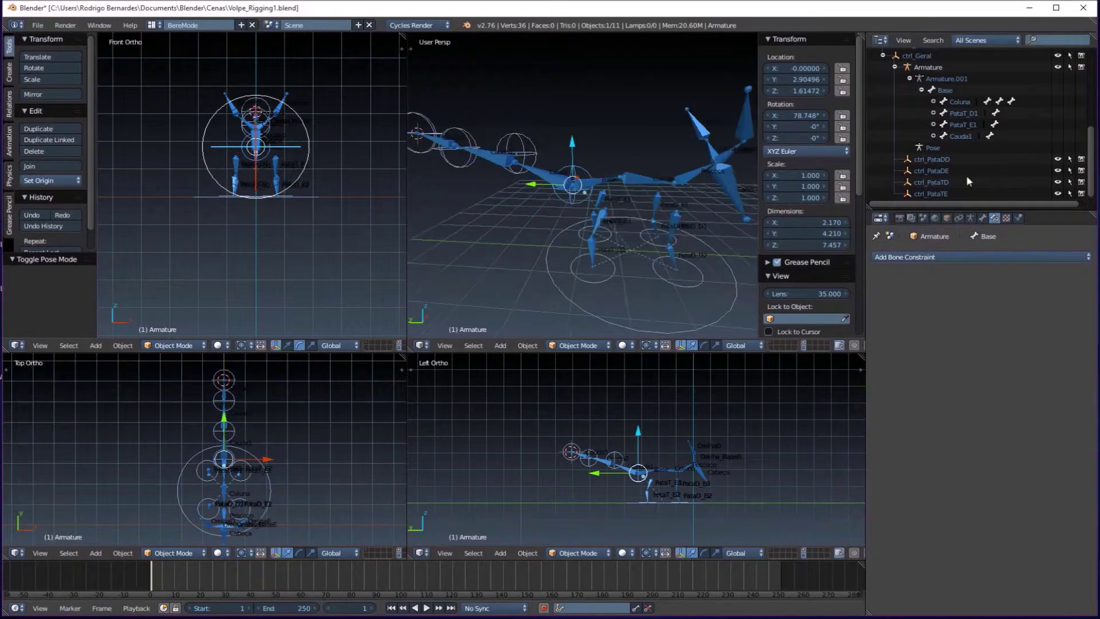
key(ctrl+p)
key(ctrl+z)
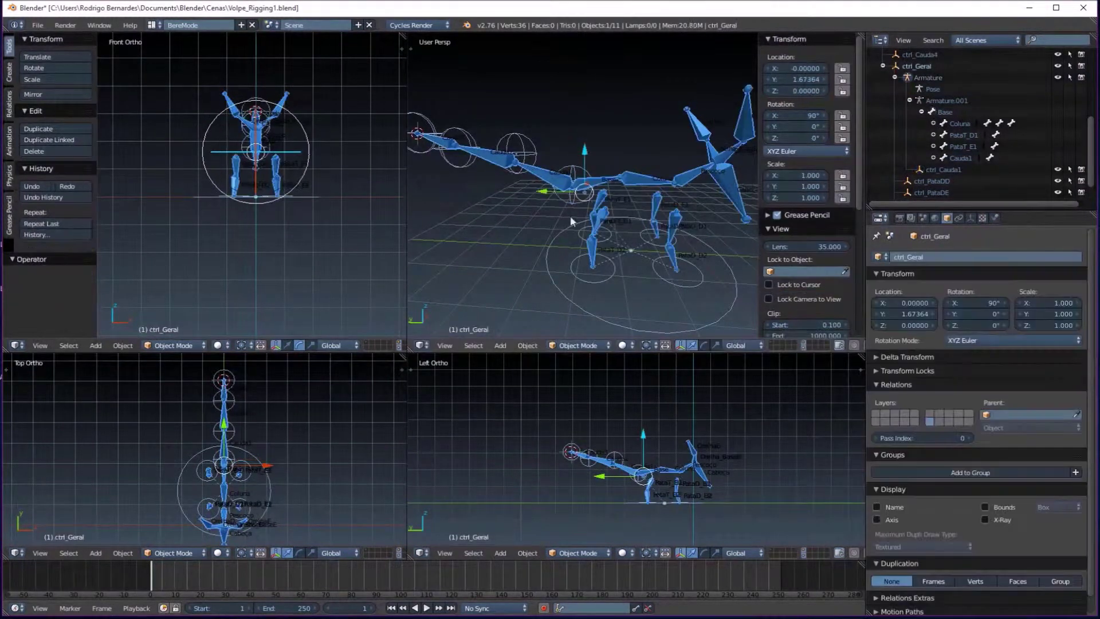
- Rotate bones in Pose Mode to test the rig, then return to Object Mode
right_click(650, 182)
key(ctrl+Tab)
key(a)
middle_drag(541, 253, 553, 278)
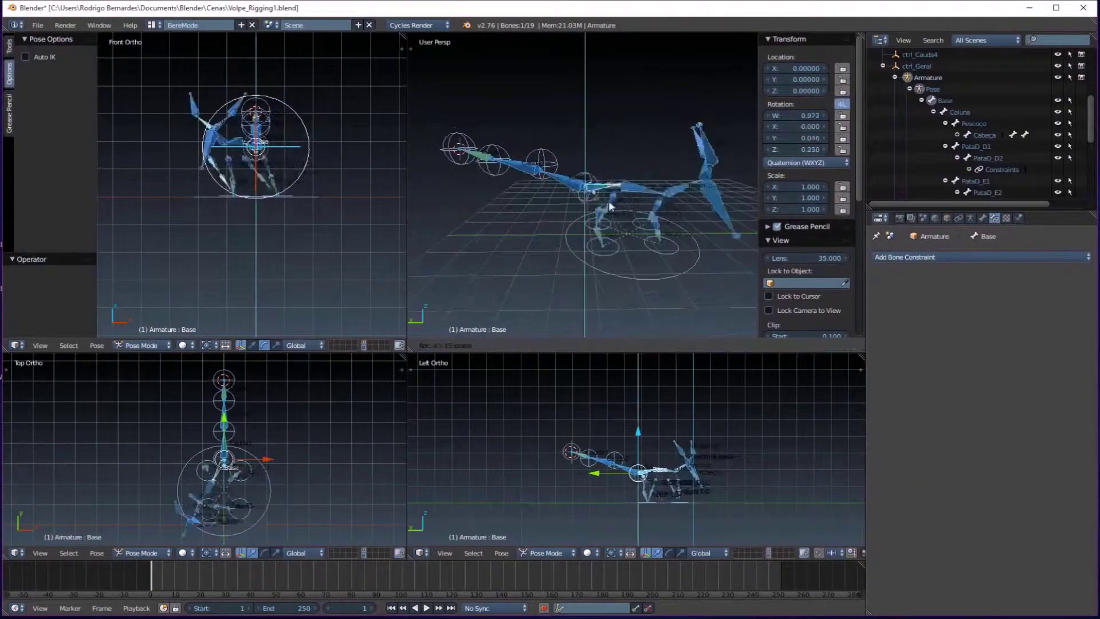
key(ctrl+Tab)
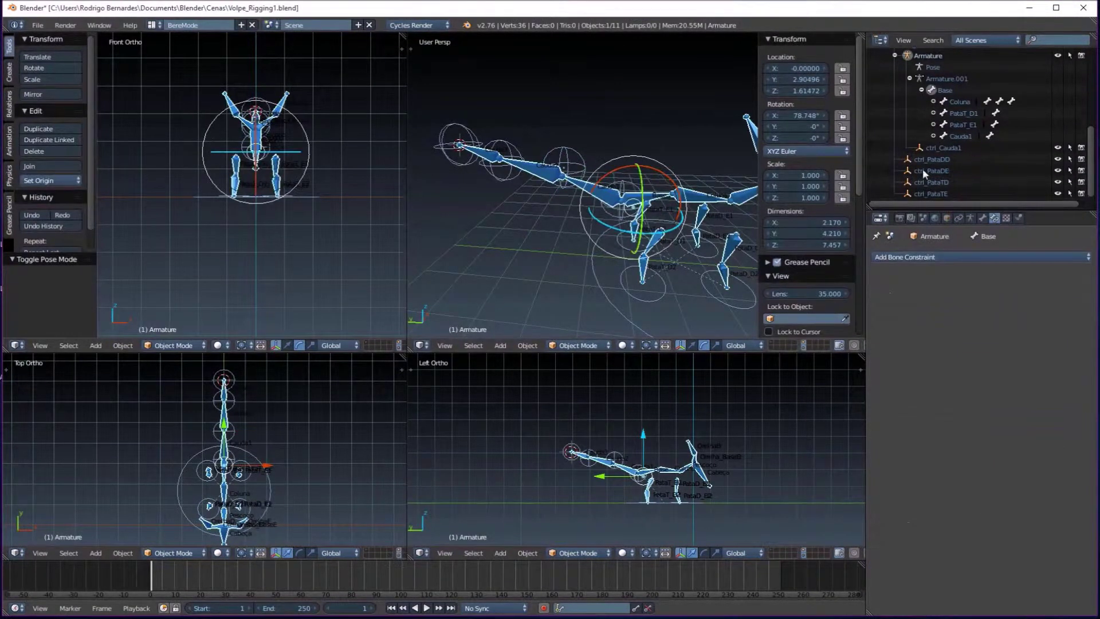
- Parent the ctrl_Cauda tail controls to the Base bone, undoing the extra parenting steps
right_click(645, 201)
click(935, 113)
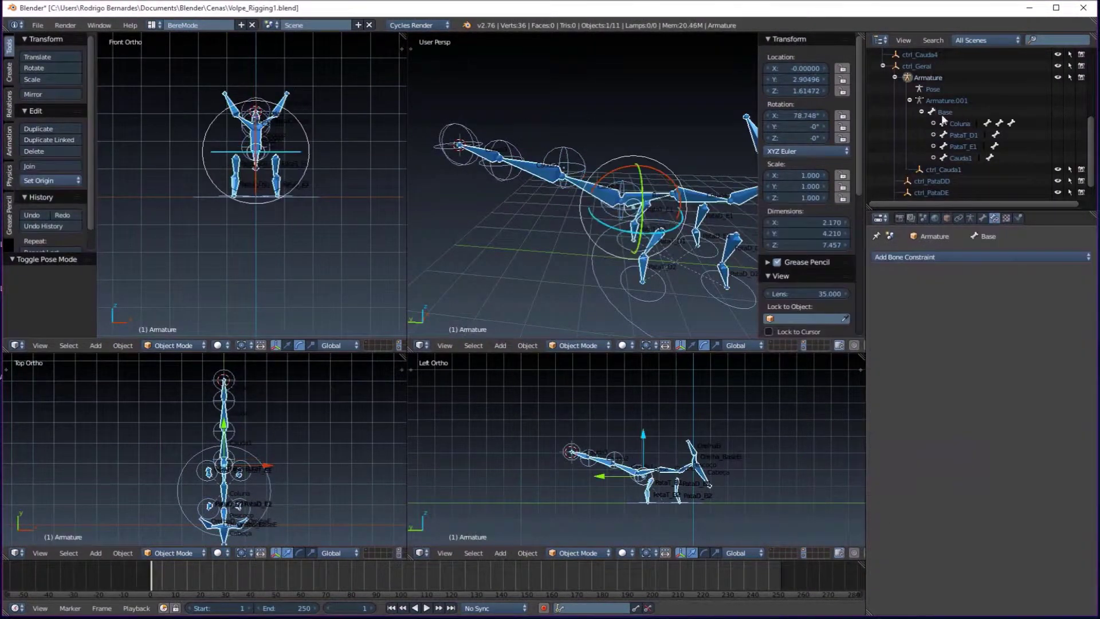
click(943, 113)
key(ctrl+p)
click(580, 146)
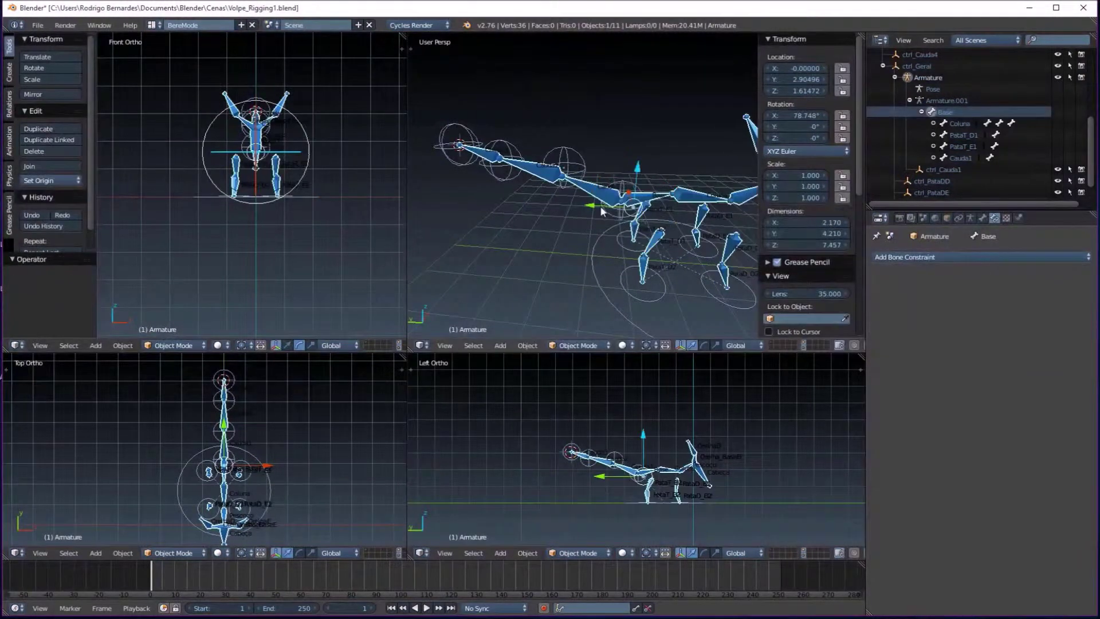
right_click(579, 166)
key(ctrl+p)
click(590, 152)
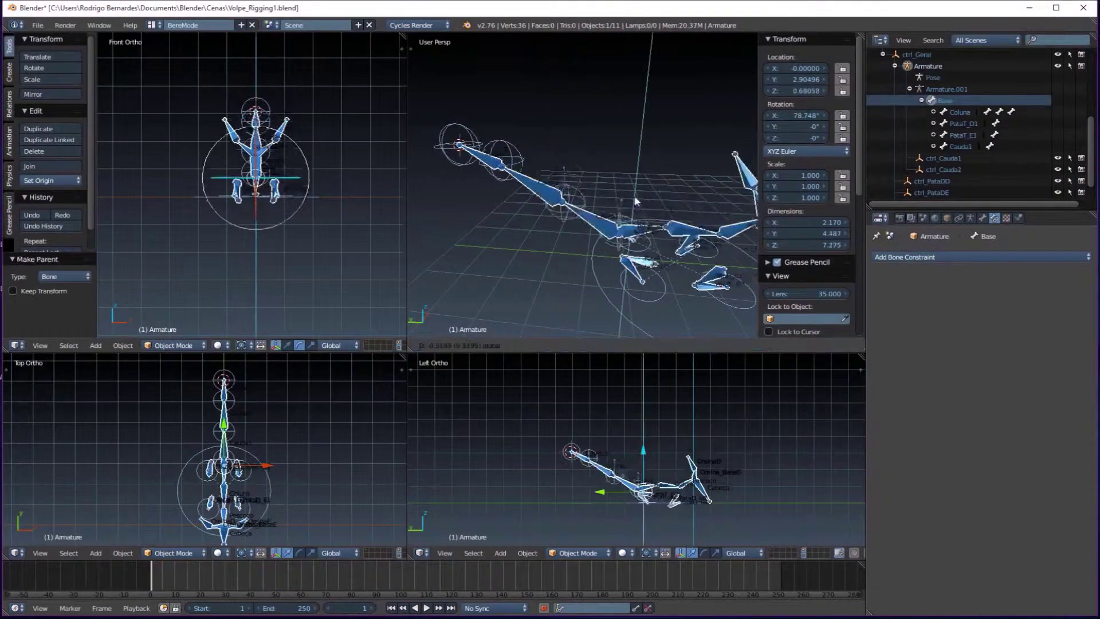
key(ctrl+p)
click(590, 152)
key(ctrl+z)
key(ctrl+z)
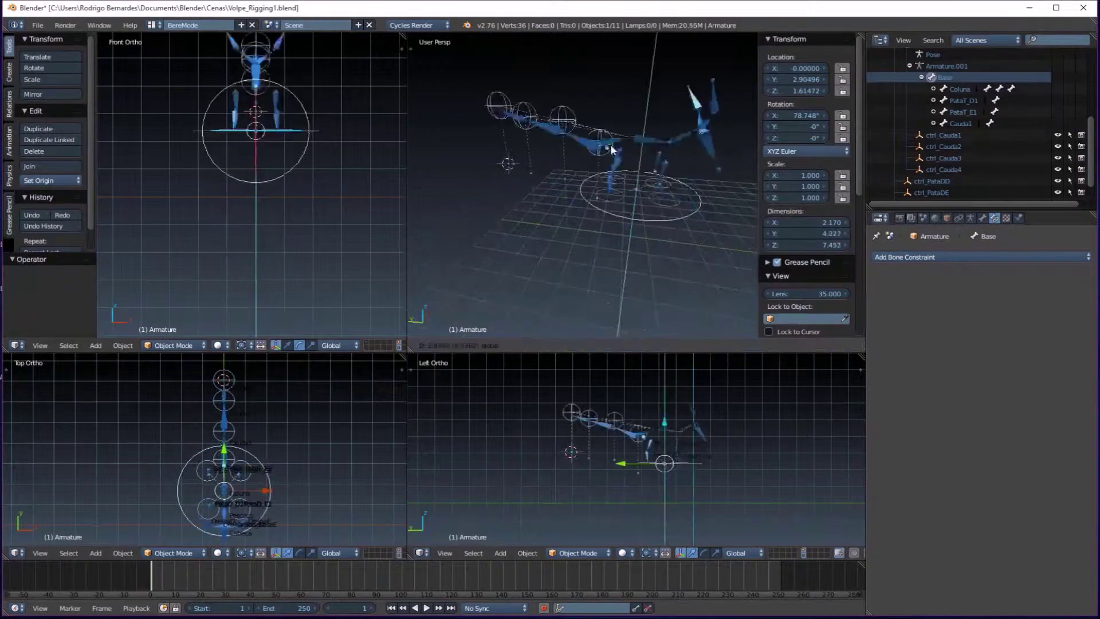
key(ctrl+z)
key(ctrl+z)
key(ctrl+z)
key(ctrl+z)
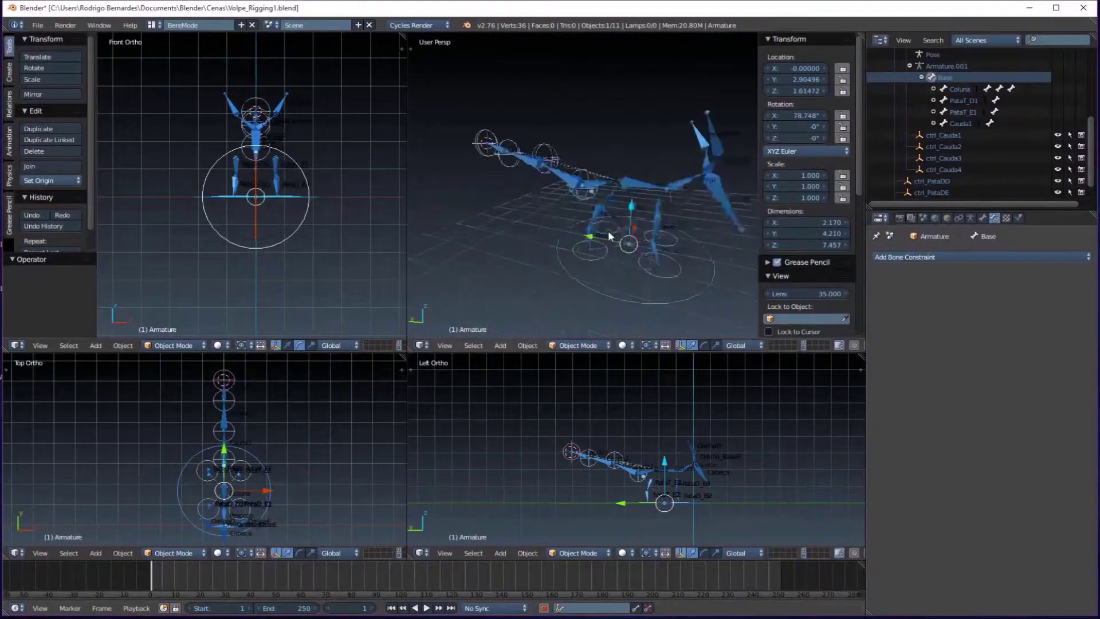
key(ctrl+z)
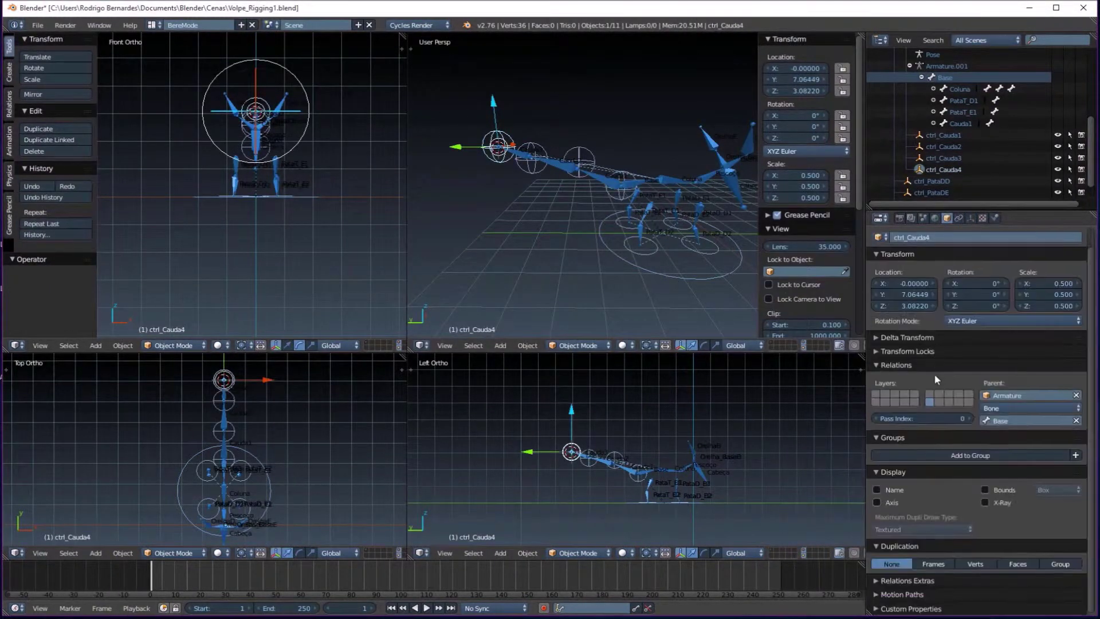
- Expand the motion path settings in the Properties panel
scroll(974, 459, down, 5)
click(917, 497)
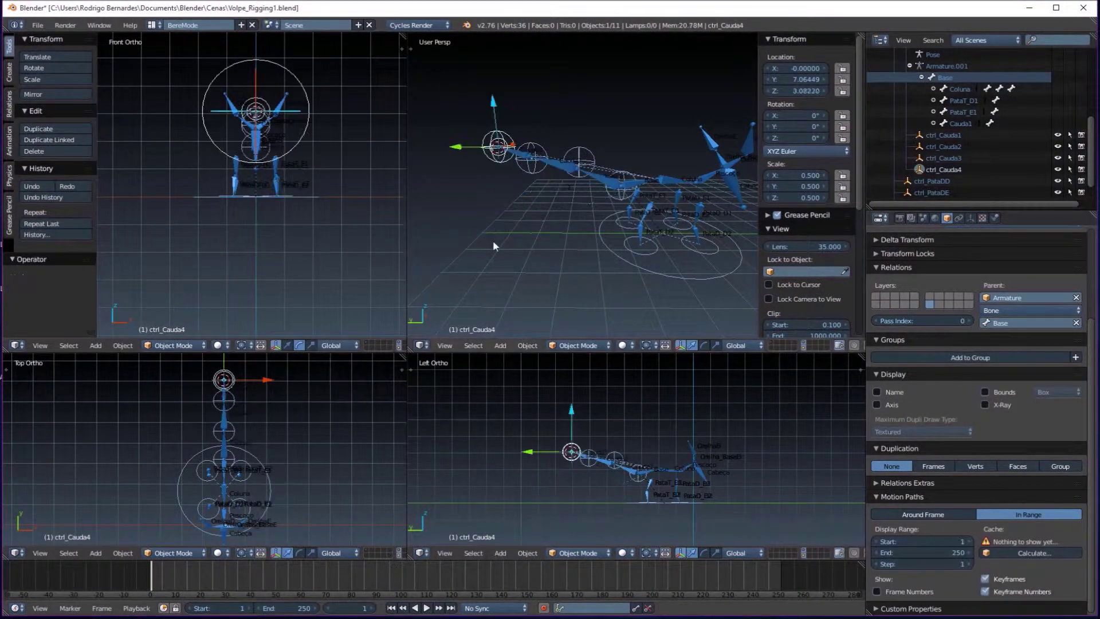
scroll(888, 478, up, 2)
scroll(894, 424, up, 2)
scroll(899, 370, up, 1)
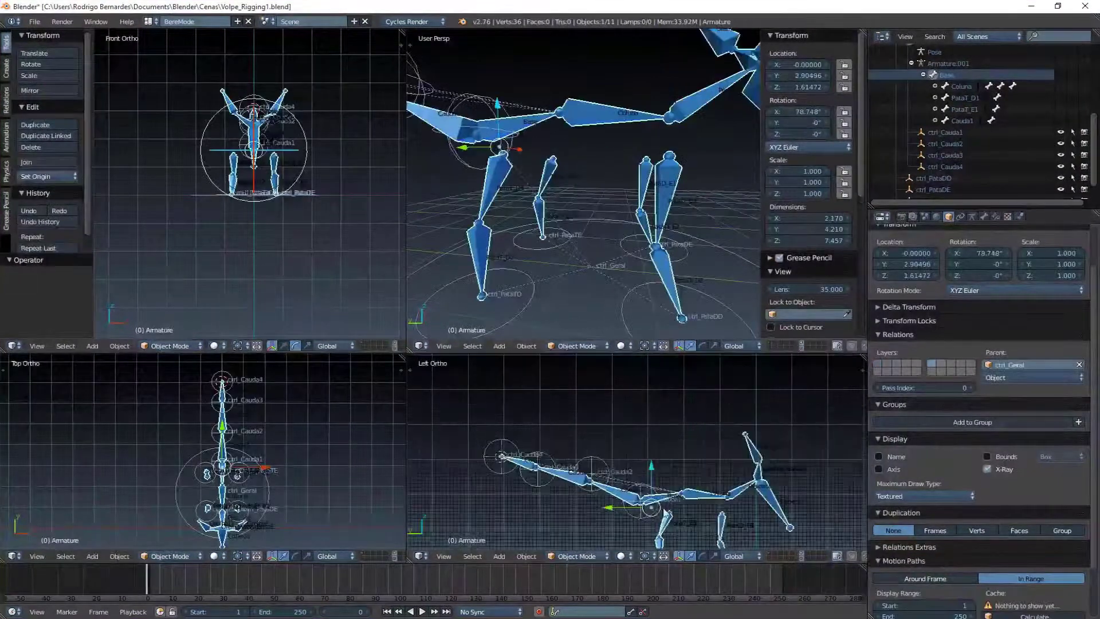
- Enter the armature's bone Edit Mode, deselect all bones, and leave it again
click(577, 556)
click(579, 524)
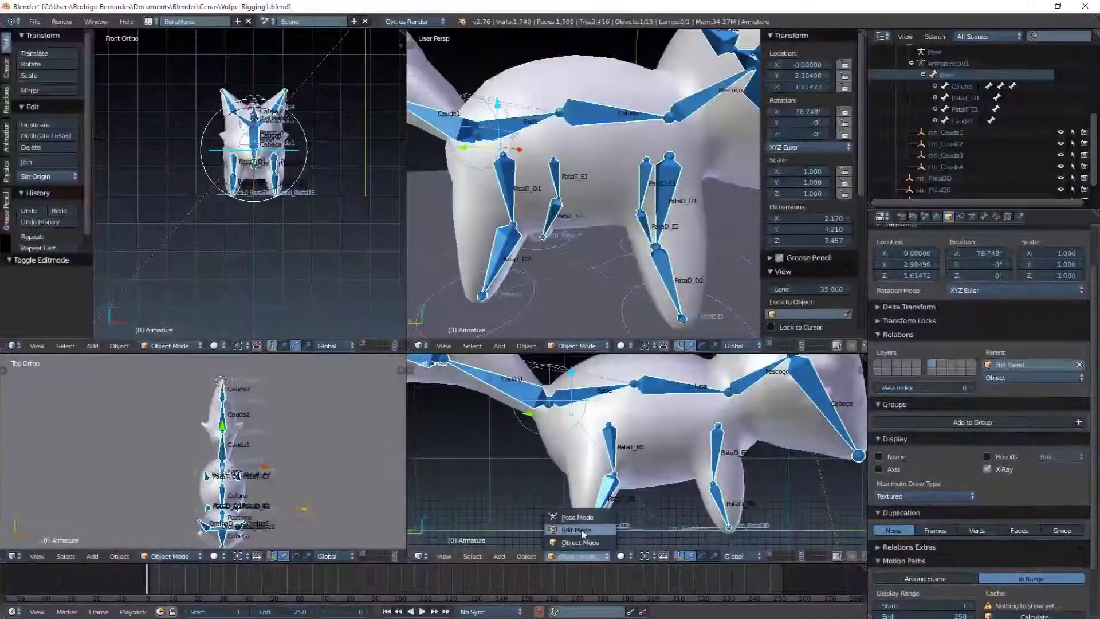
click(576, 530)
key(a)
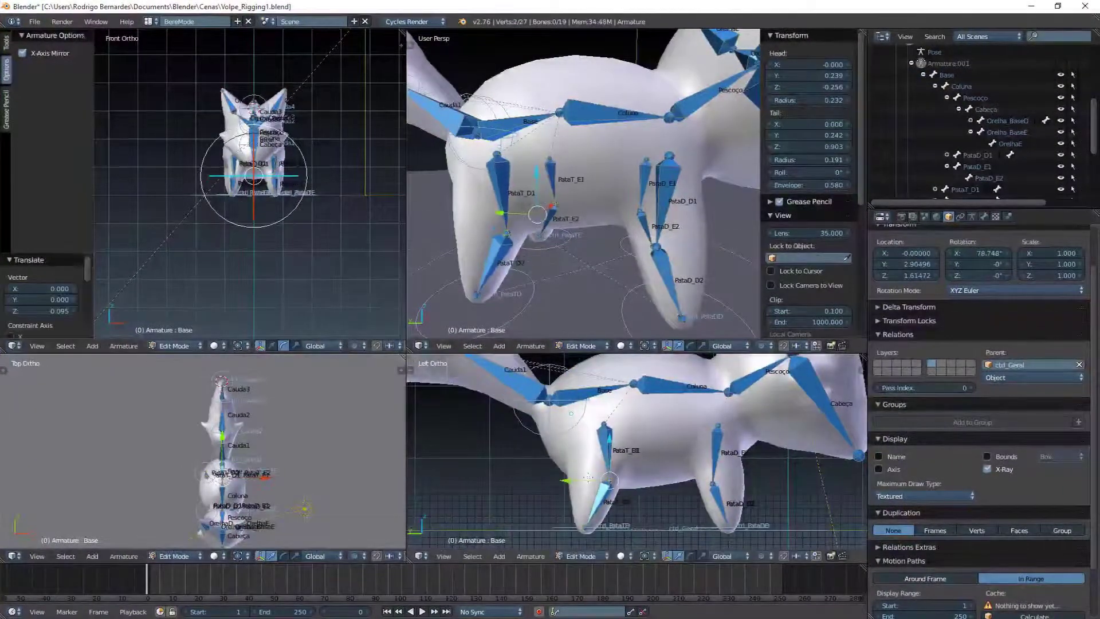
scroll(653, 331, up, 3)
key(Tab)
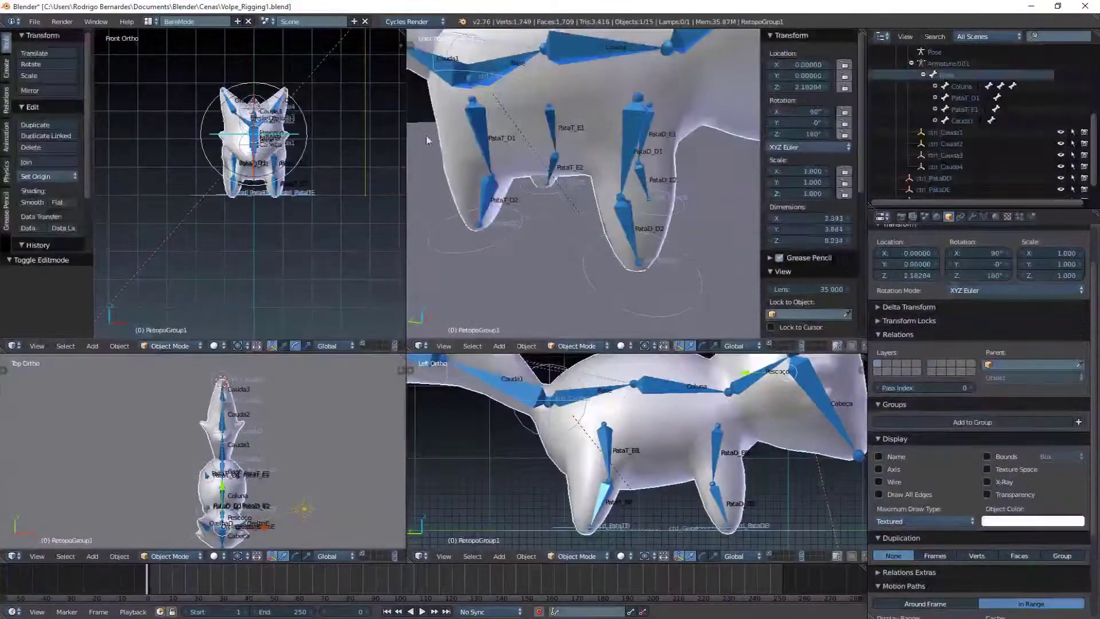
- Orbit to the legs and place the 3D cursor in front of the hind-leg knee
right_click(484, 209)
key(ctrl+z)
middle_drag(484, 209, 573, 229)
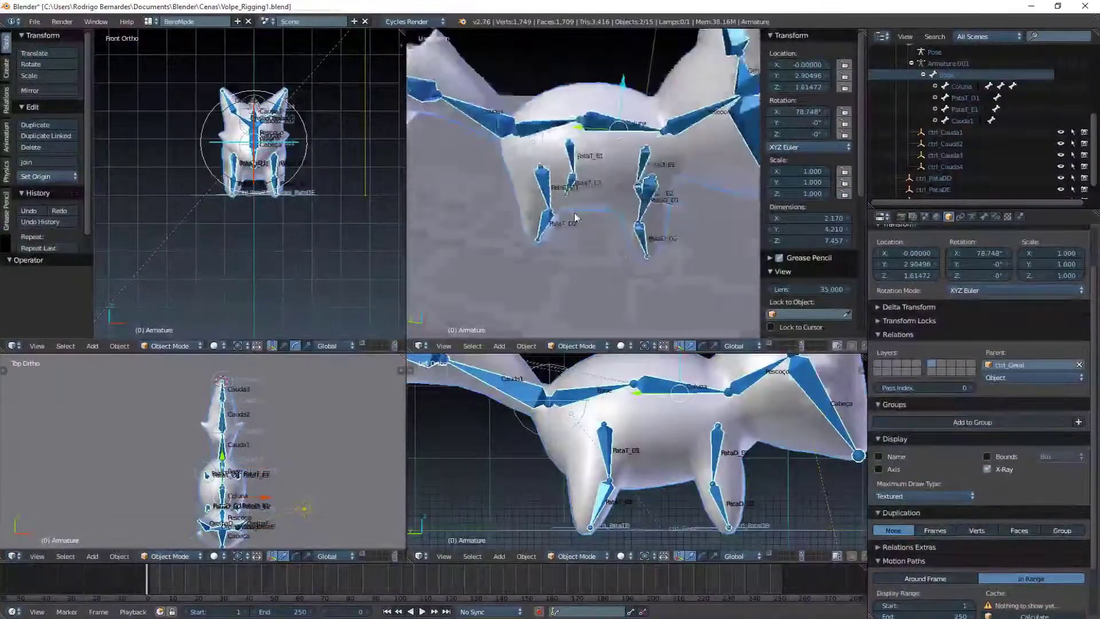
scroll(651, 510, up, 2)
click(635, 475)
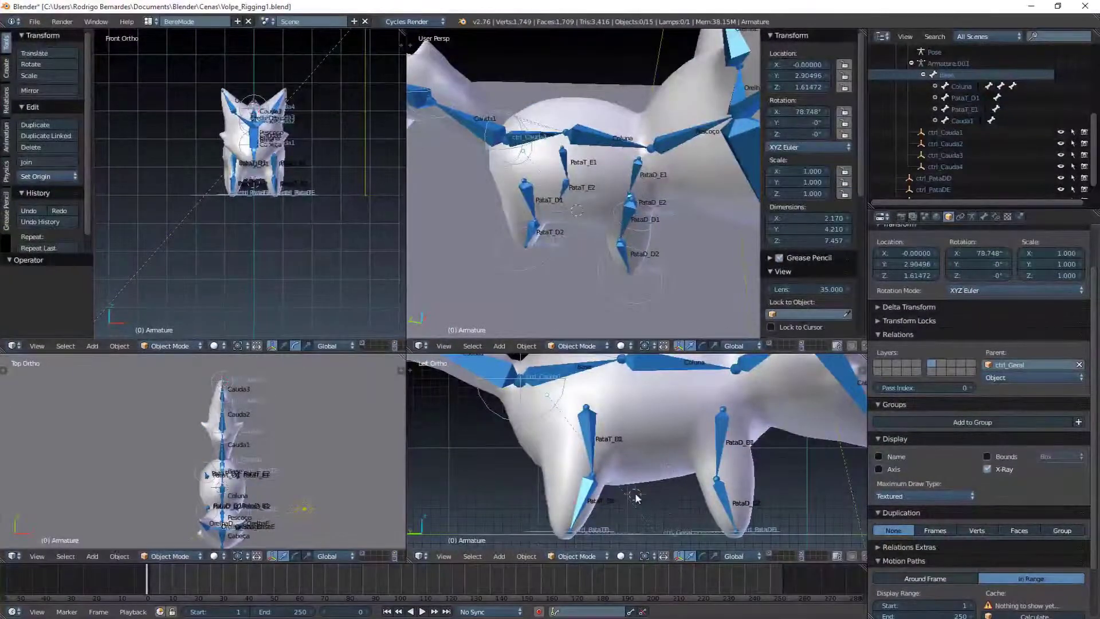
scroll(179, 154, up, 5)
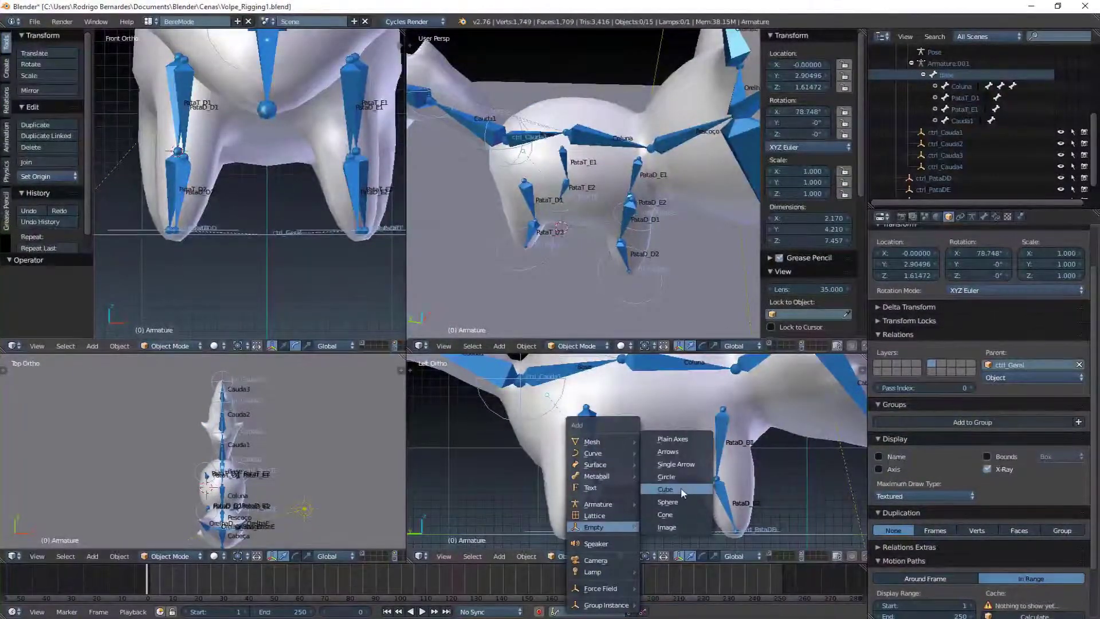
- Add a sphere empty at the 3D cursor by the hind-leg knee
click(668, 502)
click(961, 217)
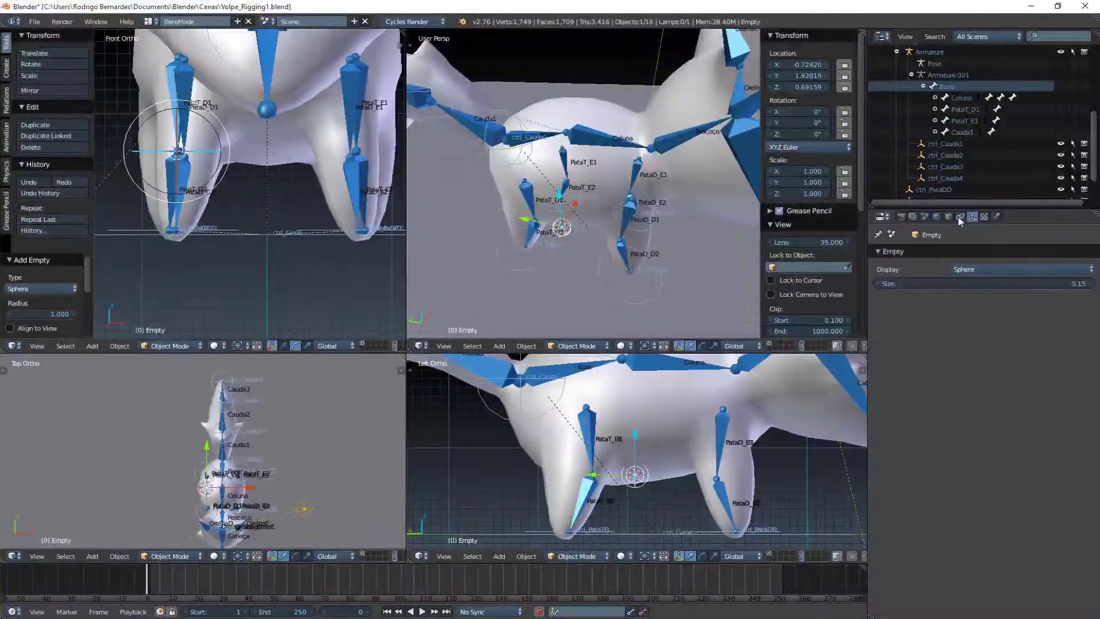
scroll(214, 245, down, 1)
middle_drag(533, 254, 568, 215)
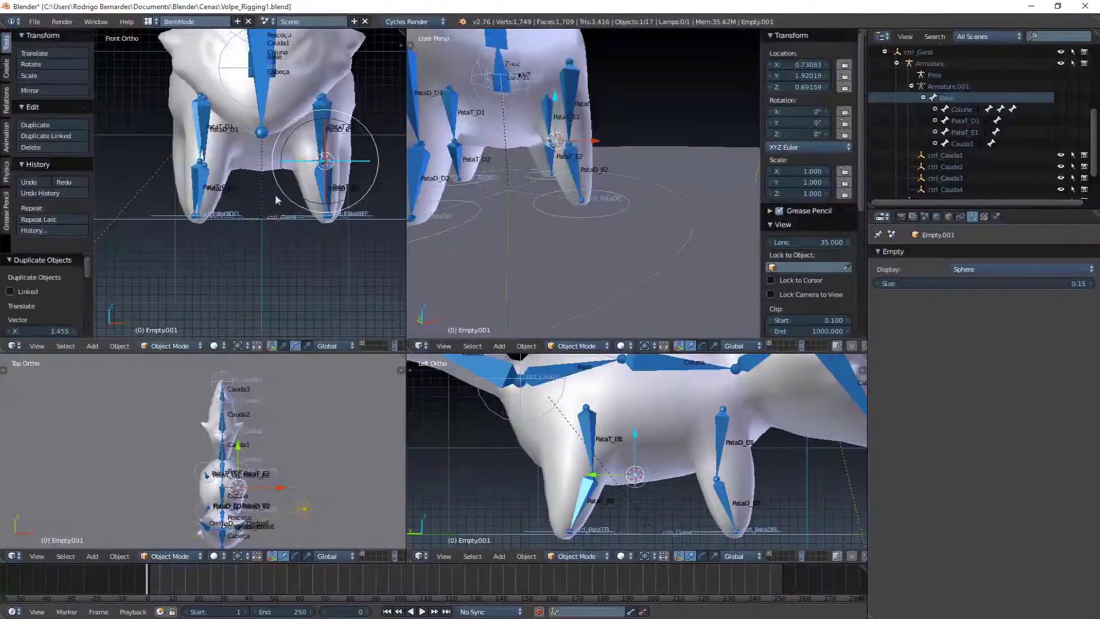
scroll(275, 193, up, 8)
- Duplicate the empty along X to the opposite knee as Empty.001
key(g)
key(x)
click(949, 217)
scroll(250, 183, down, 8)
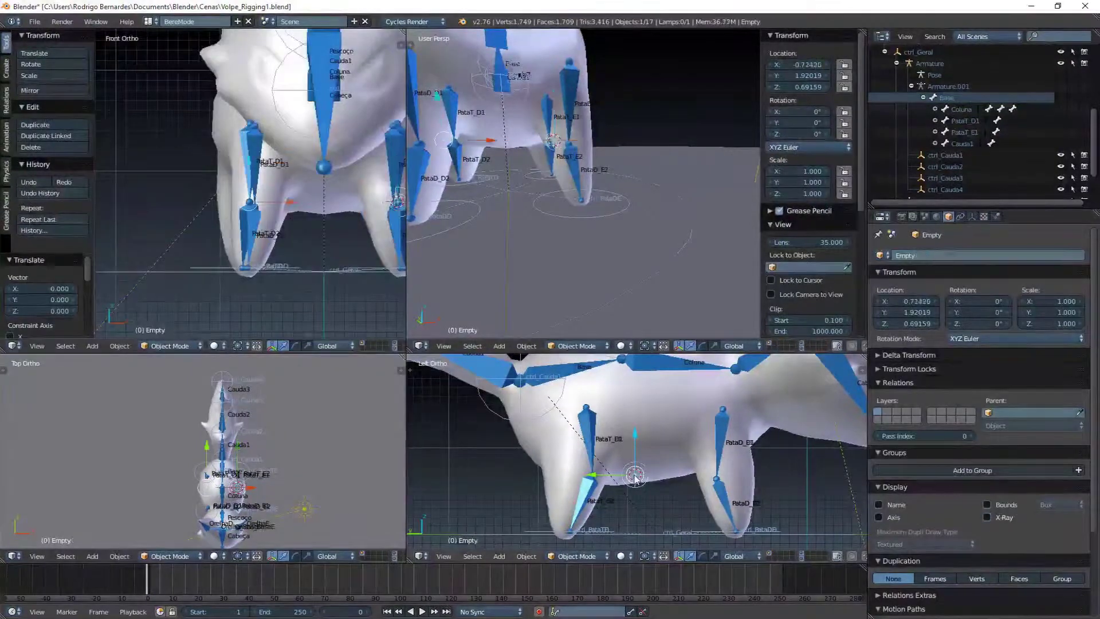
- Set Empty as PataT_D2's IK pole target, with pole angle 180° tuned to about 140°
right_click(635, 473)
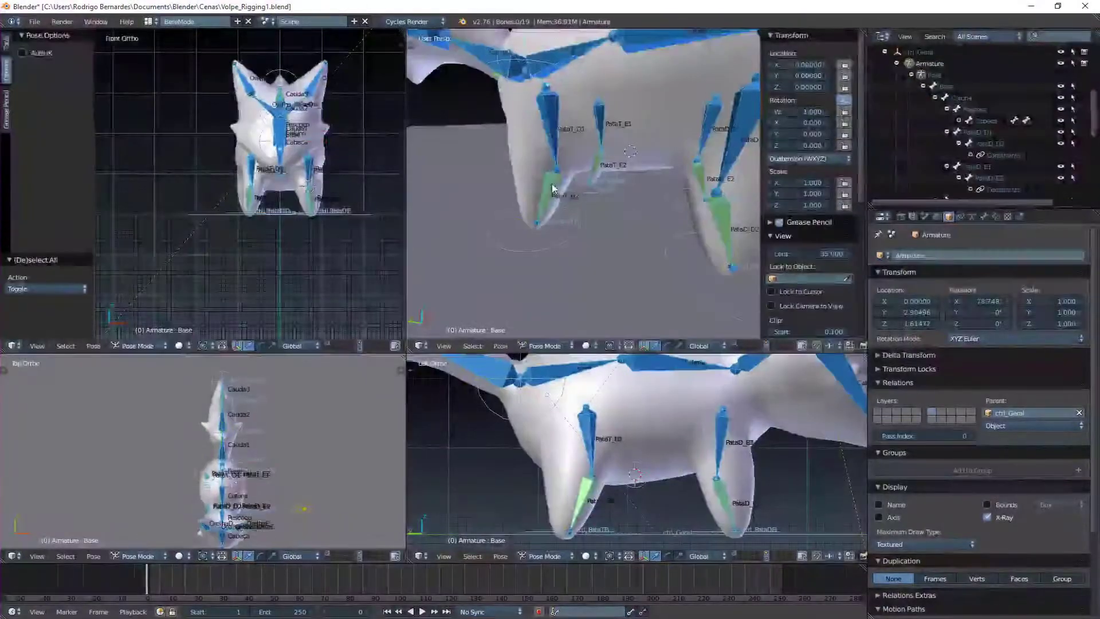
click(1087, 316)
click(980, 289)
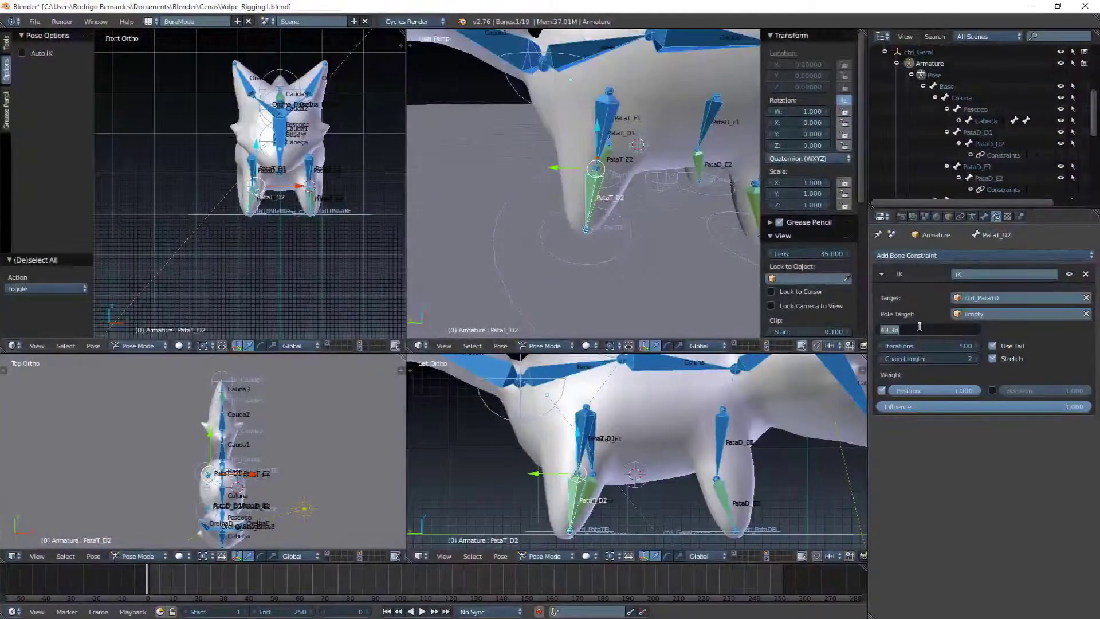
text(180)
key(Return)
drag(928, 330, 818, 259)
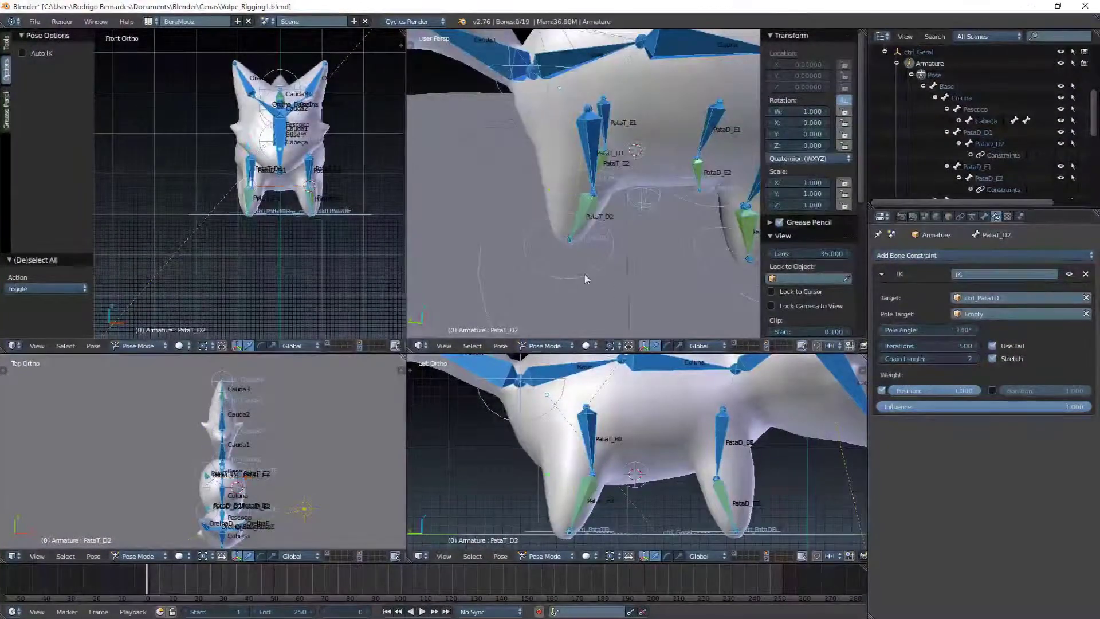
- Check the knee bend, then give PataT_E2's IK constraint a 45° pole angle
key(ctrl+z)
middle_drag(566, 278, 582, 203)
mouse_move(511, 200)
middle_down()
mouse_move(499, 167)
mouse_move(560, 233)
middle_up()
key(ctrl+z)
key(ctrl+z)
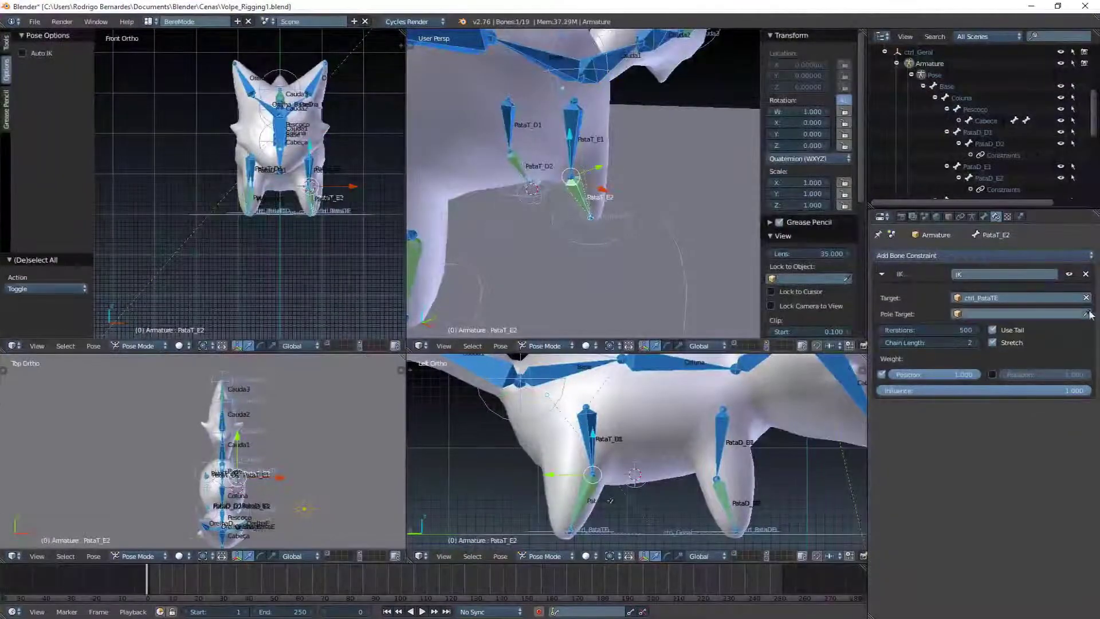
key(ctrl+z)
key(ctrl+z)
click(943, 334)
text(45)
key(Return)
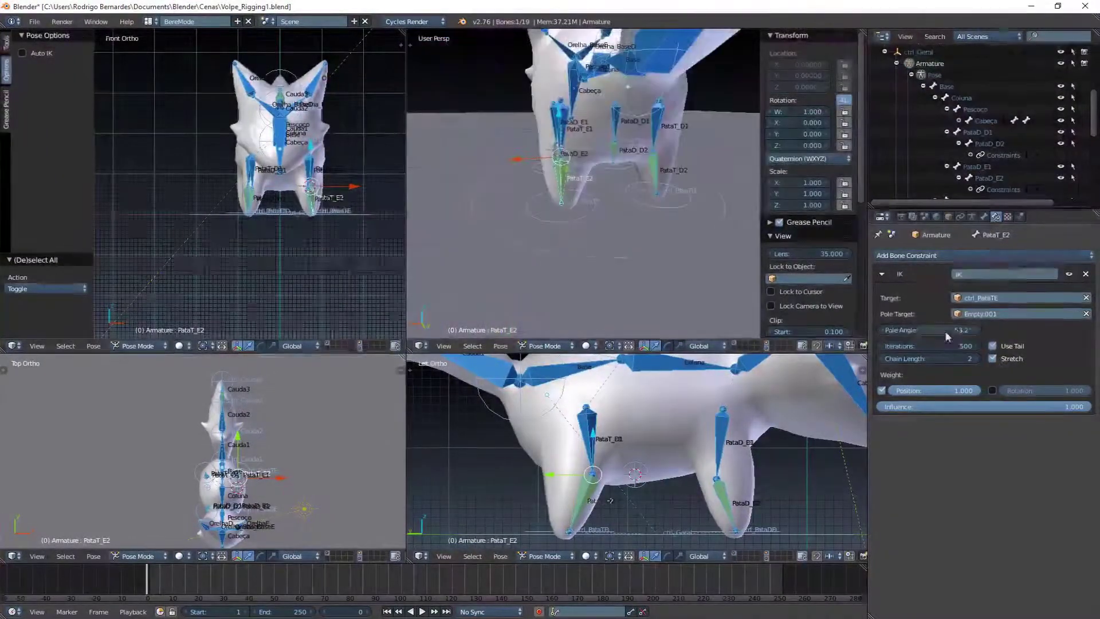
mouse_move(573, 183)
middle_down()
mouse_move(687, 229)
mouse_move(642, 241)
mouse_move(608, 435)
middle_up()
key(Tab)
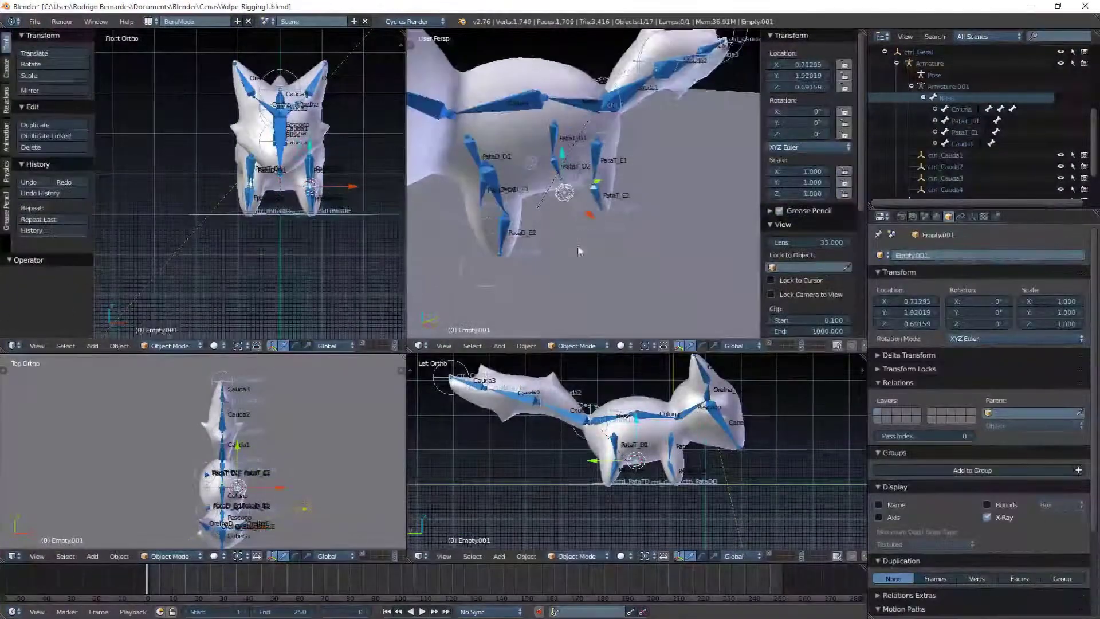
- Show only the controls layer and parent the knee empties to ctrl_Geral
middle_drag(577, 251, 659, 257)
scroll(659, 261, up, 3)
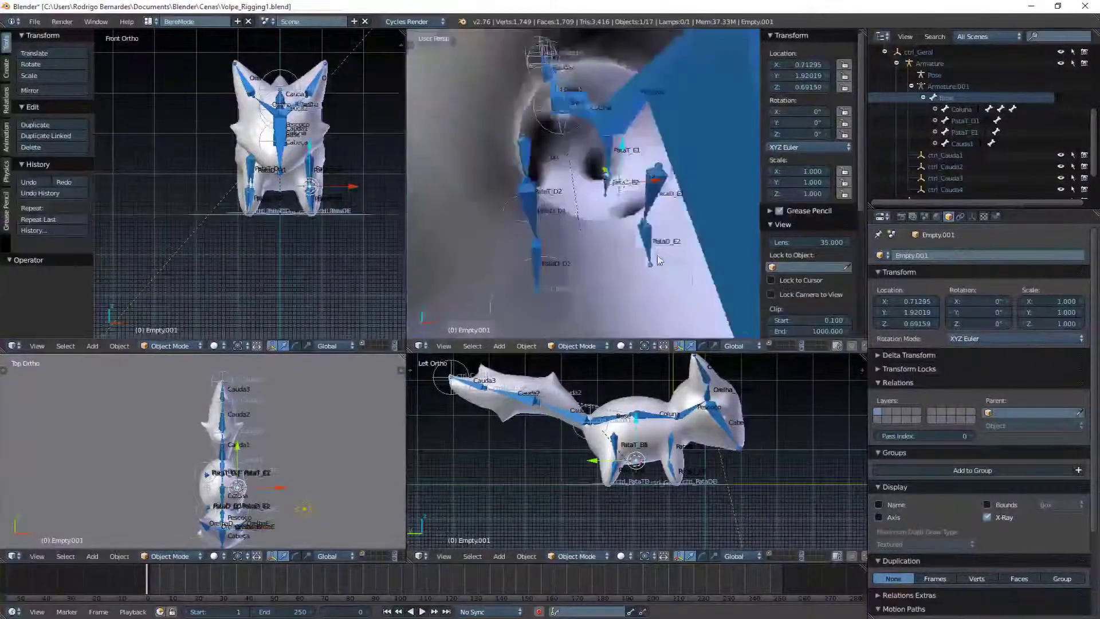
scroll(659, 261, down, 5)
key(m)
click(728, 242)
click(489, 302)
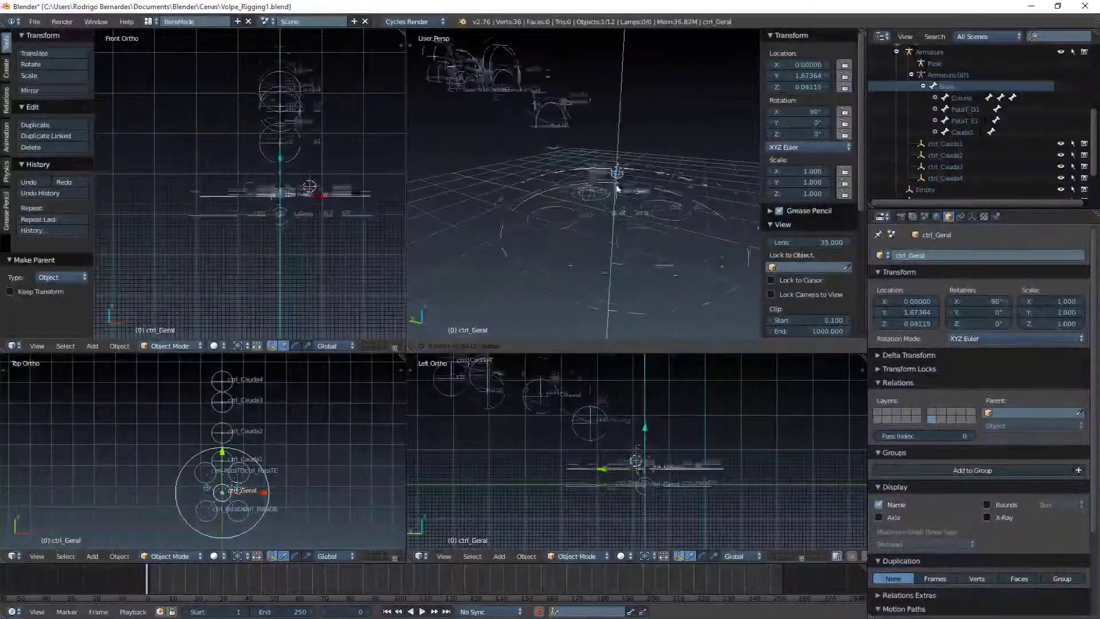
- Restore the armature and mesh layers, clear the selection, and open the File menu
mouse_move(609, 197)
middle_down()
mouse_move(596, 223)
mouse_move(681, 290)
middle_up()
key(shift+2)
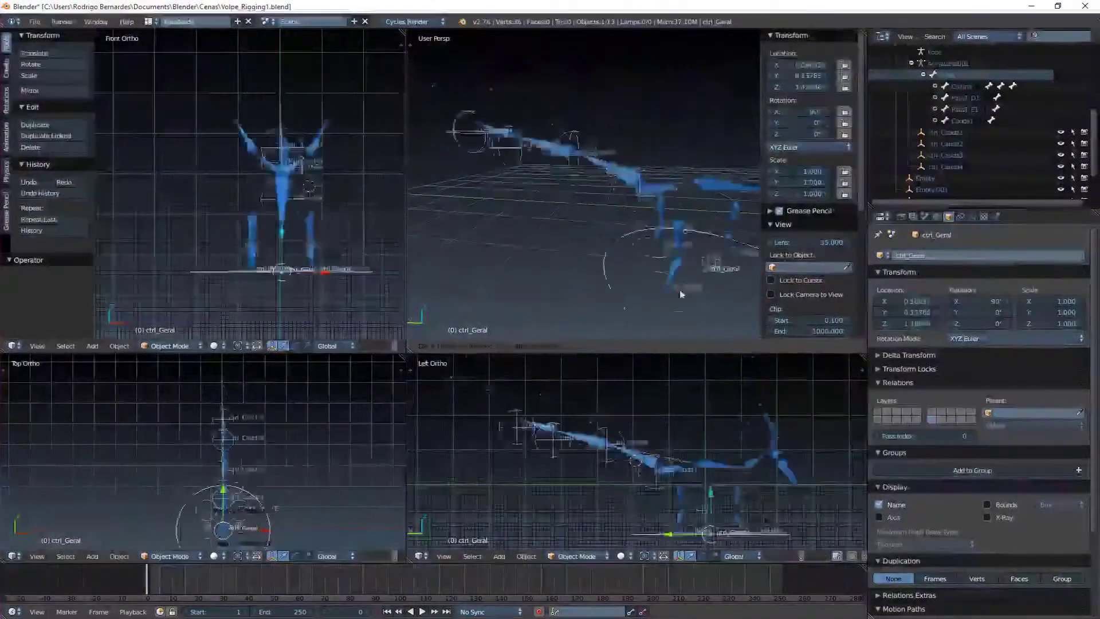
key(a)
click(35, 21)
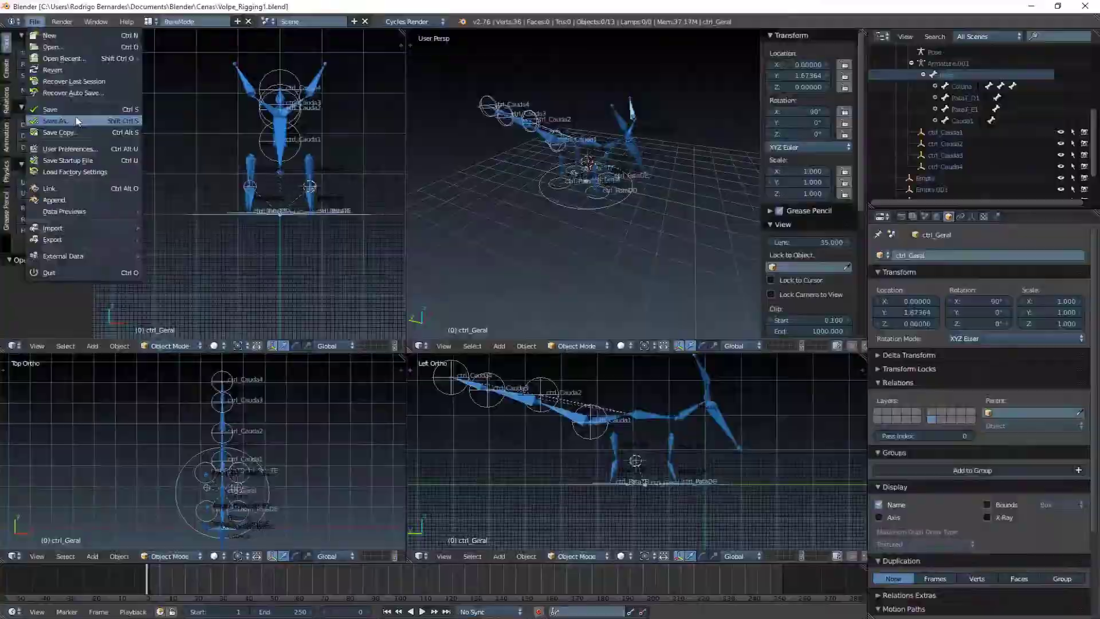
- Save the file as Volpe_Rigging2.blend in the Cenas folder
click(77, 121)
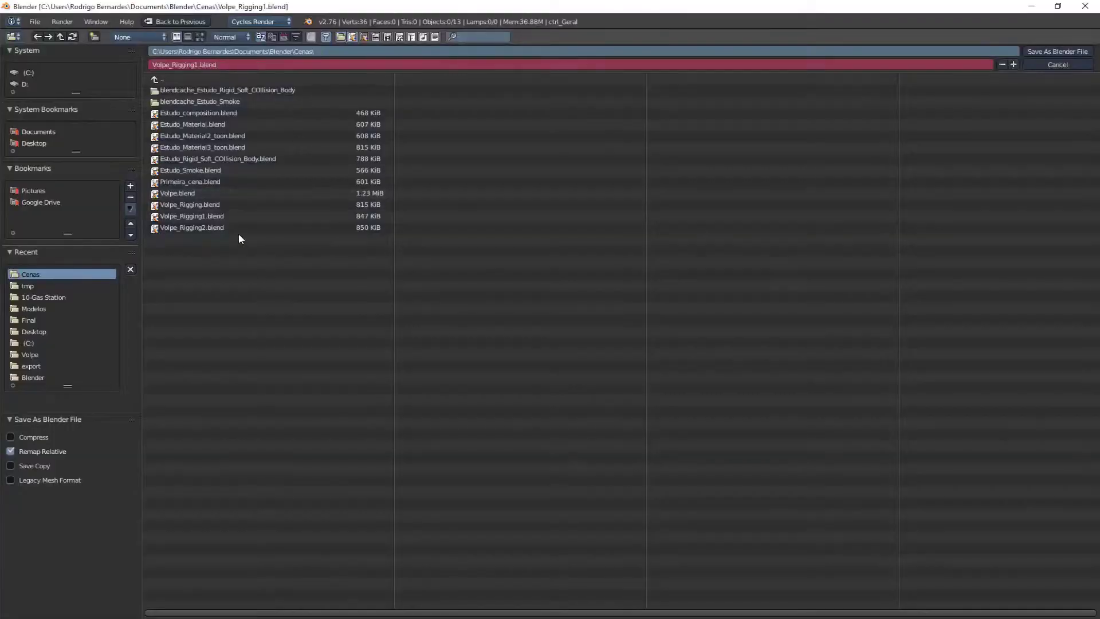
key(Return)
middle_drag(593, 219, 622, 350)
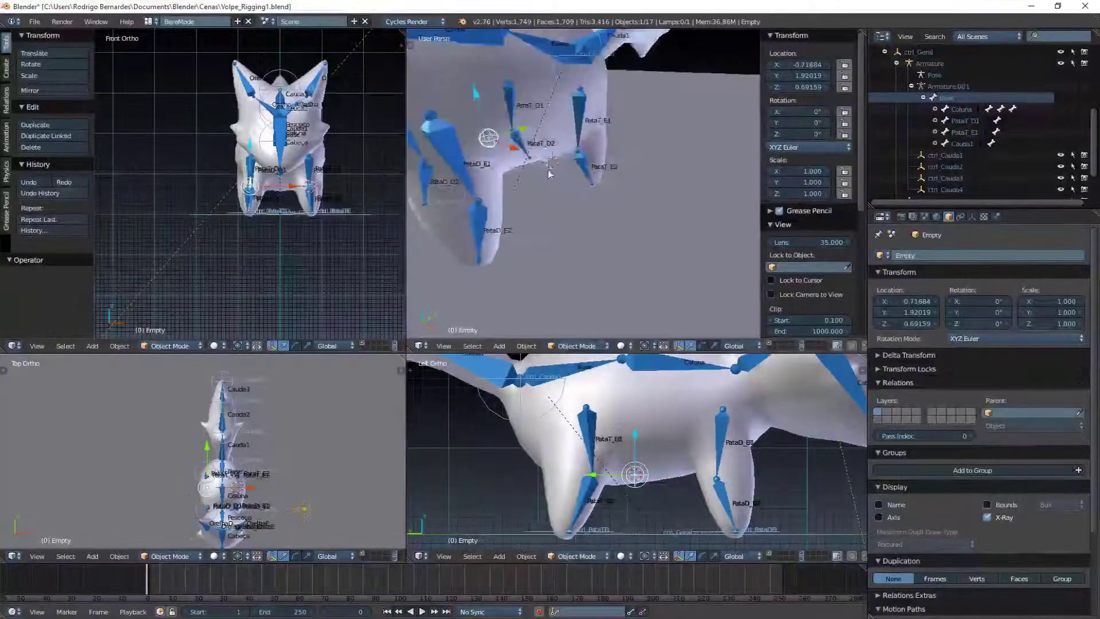
- Set PataT_E2's IK pole angle to 45° in Pose Mode
click(573, 309)
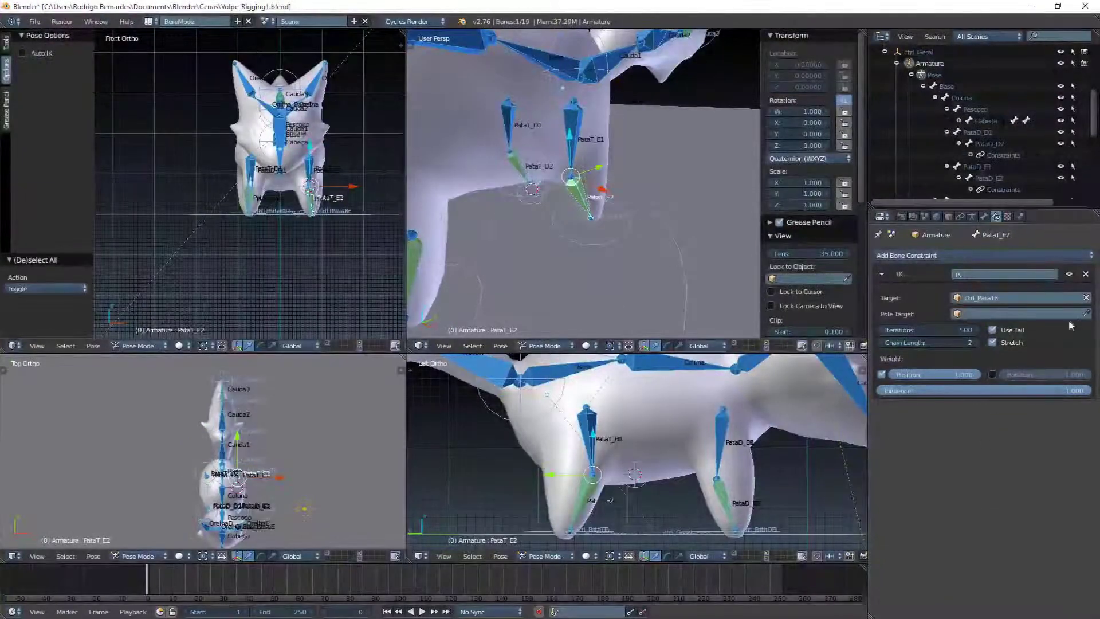
drag(955, 331, 986, 331)
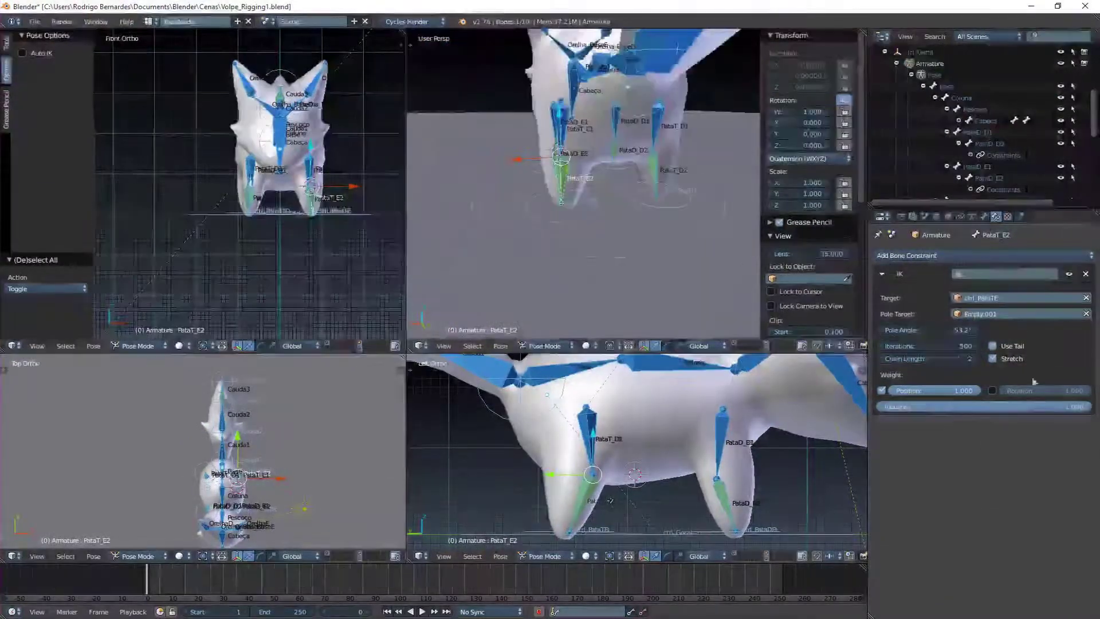
mouse_move(573, 172)
middle_down()
mouse_move(505, 235)
mouse_move(538, 309)
middle_up()
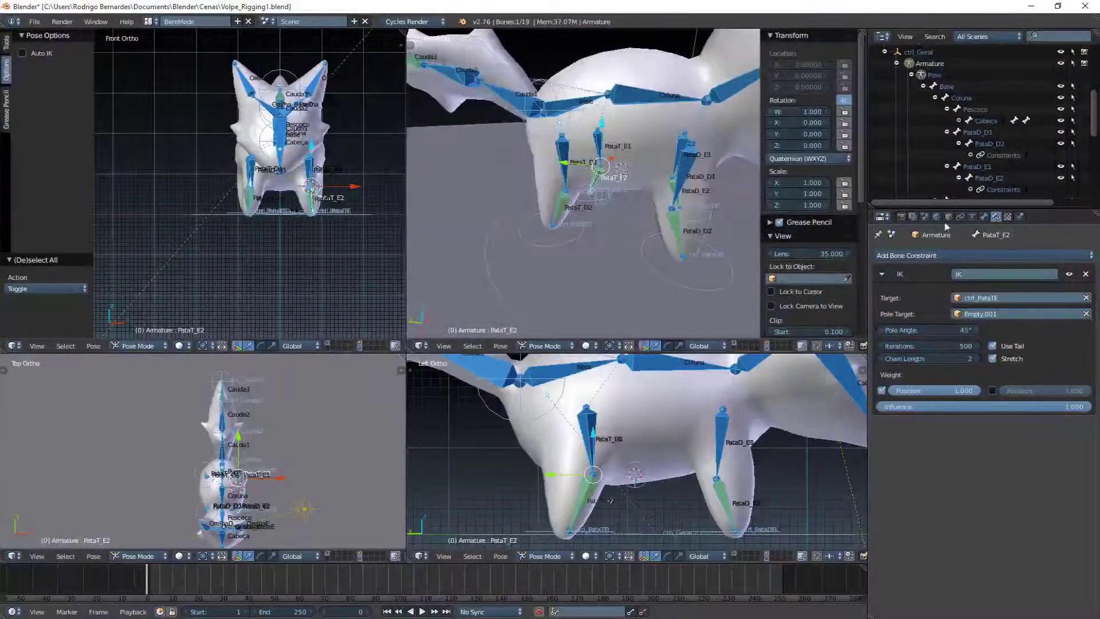
key(Tab)
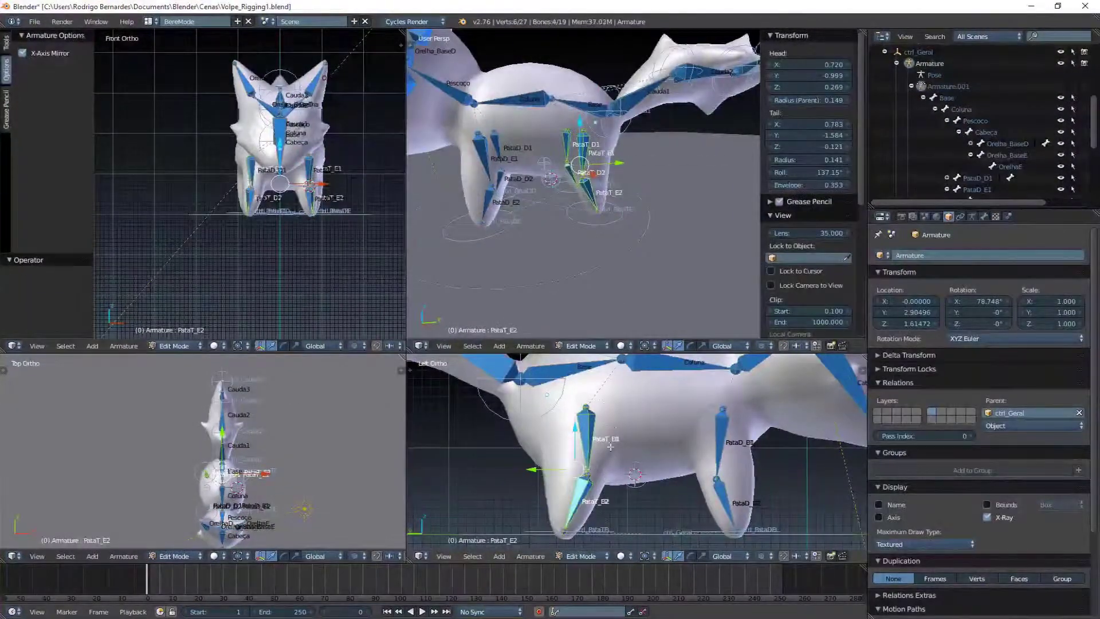
- Move both pole empties to the controls layer, parent them to ctrl_Geral, and restore the layers
scroll(507, 503, down, 3)
click(581, 346)
right_click(585, 182)
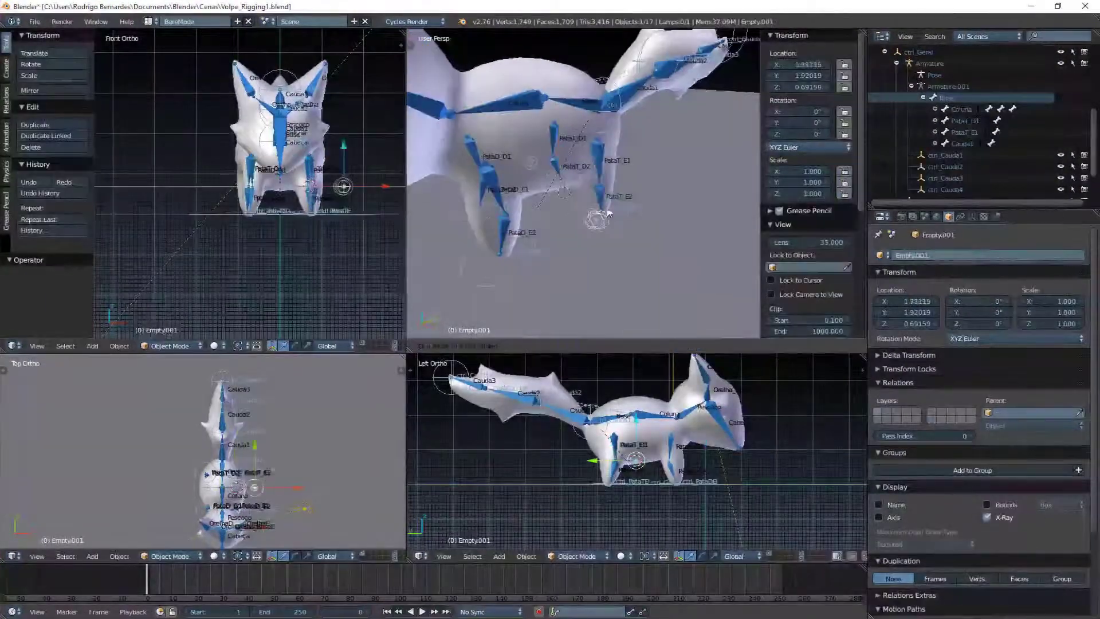
scroll(585, 183, up, 3)
middle_drag(584, 182, 657, 263)
shift+right_click(552, 233)
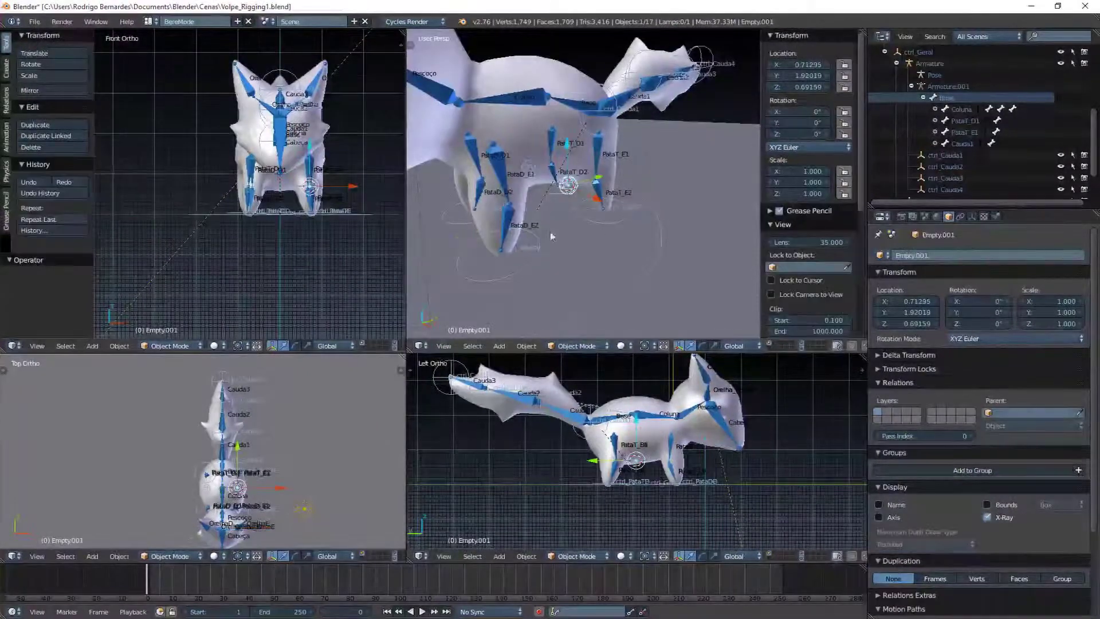
middle_drag(552, 233, 731, 247)
key(m)
click(730, 245)
click(488, 301)
mouse_move(487, 304)
middle_down()
mouse_move(616, 187)
mouse_move(523, 160)
mouse_move(481, 164)
mouse_move(545, 245)
mouse_move(573, 230)
middle_up()
key(shift+2)
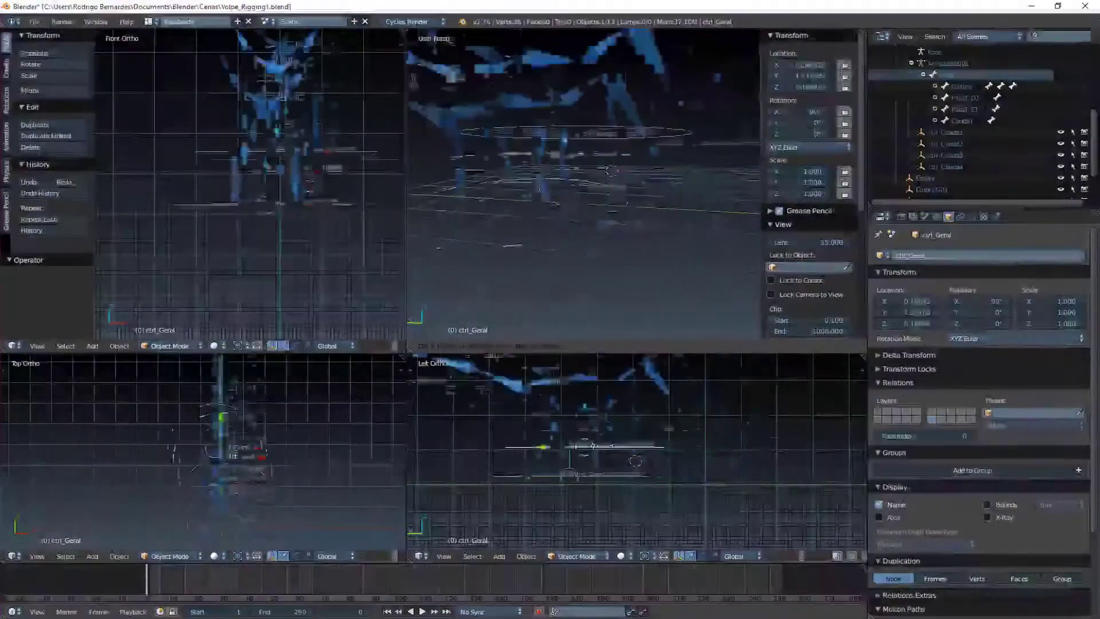
- Save the rig as Volpe_Rigging2.blend using the + name increment in Save As
key(a)
click(34, 21)
click(73, 132)
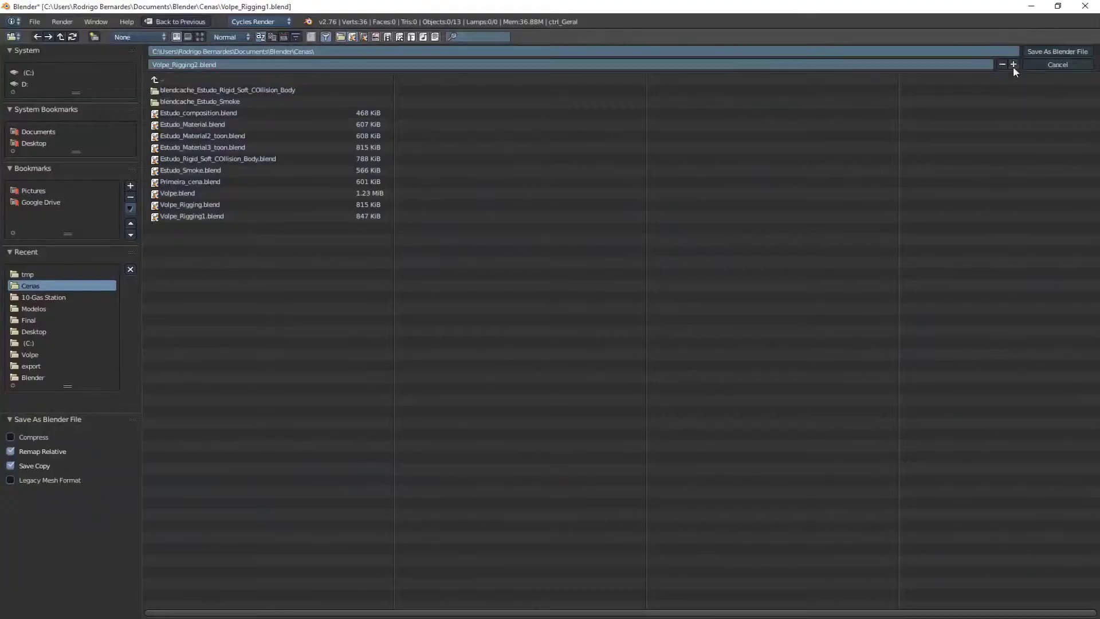
click(1055, 49)
mouse_move(516, 247)
middle_down()
mouse_move(600, 243)
mouse_move(573, 218)
mouse_move(576, 276)
middle_up()
click(35, 21)
click(73, 121)
key(KP_Add)
click(1057, 51)
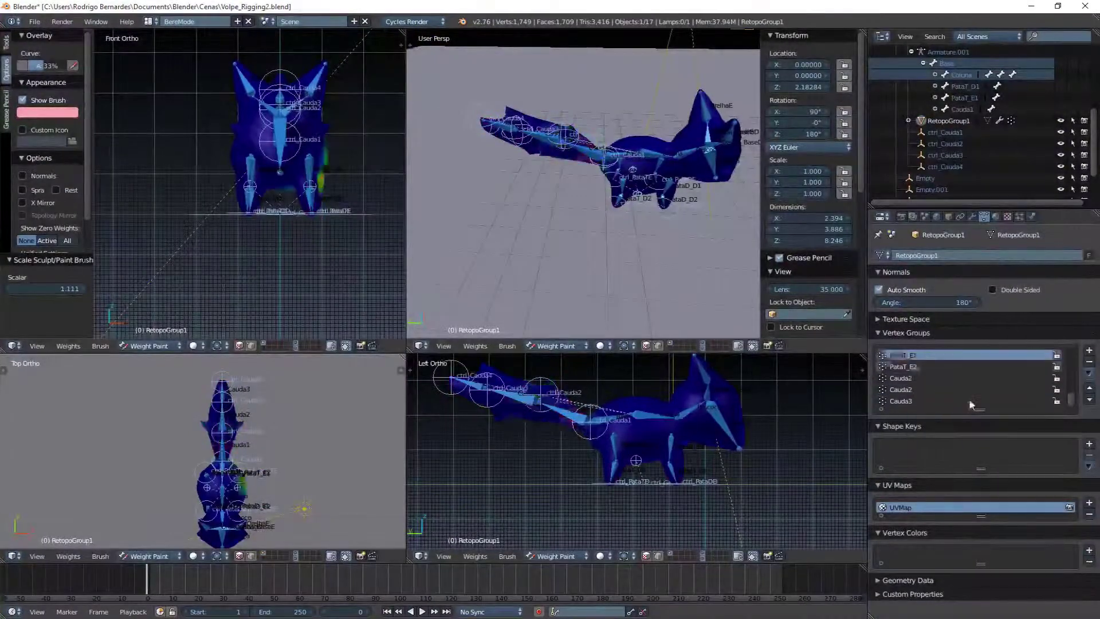
- Show the Cabeça vertex group and rotate bones to test the mesh deformation
scroll(974, 400, up, 3)
click(972, 378)
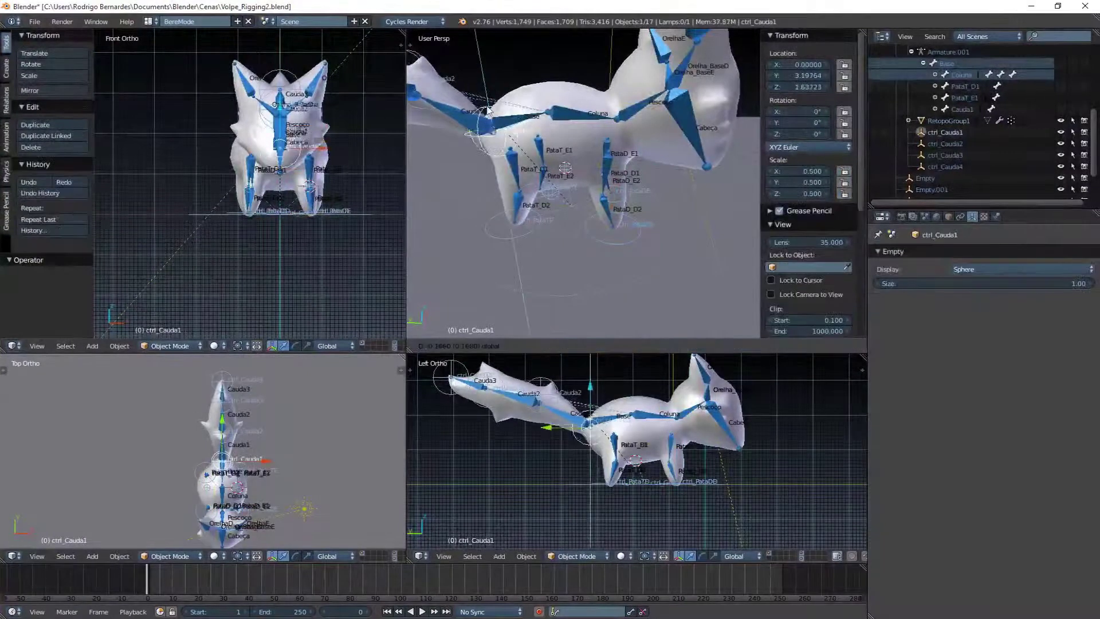
middle_drag(498, 133, 661, 424)
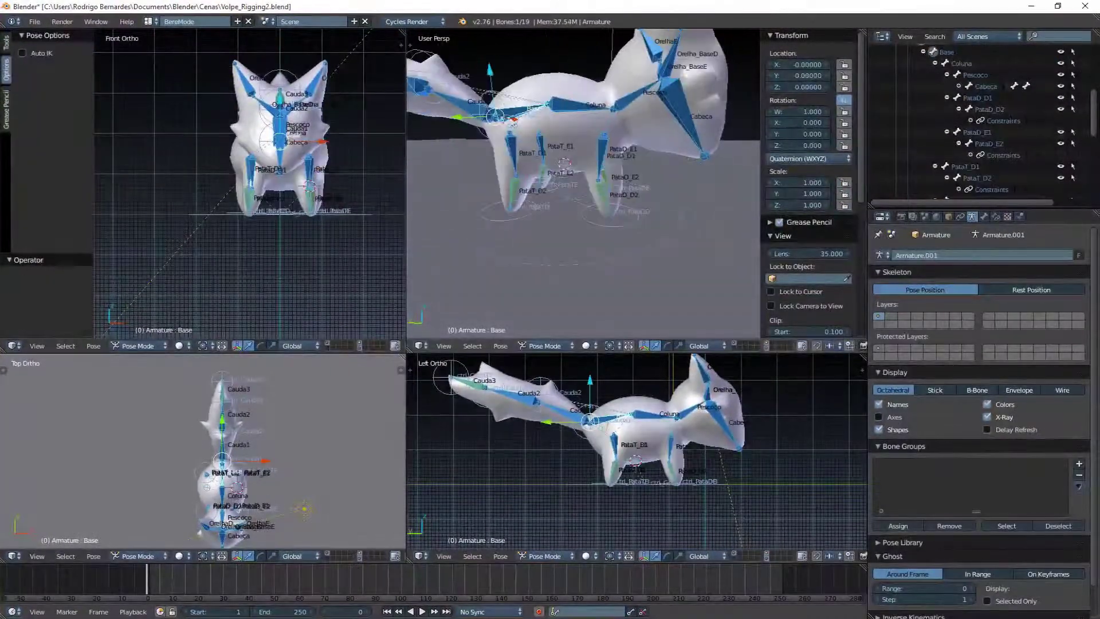
key(a)
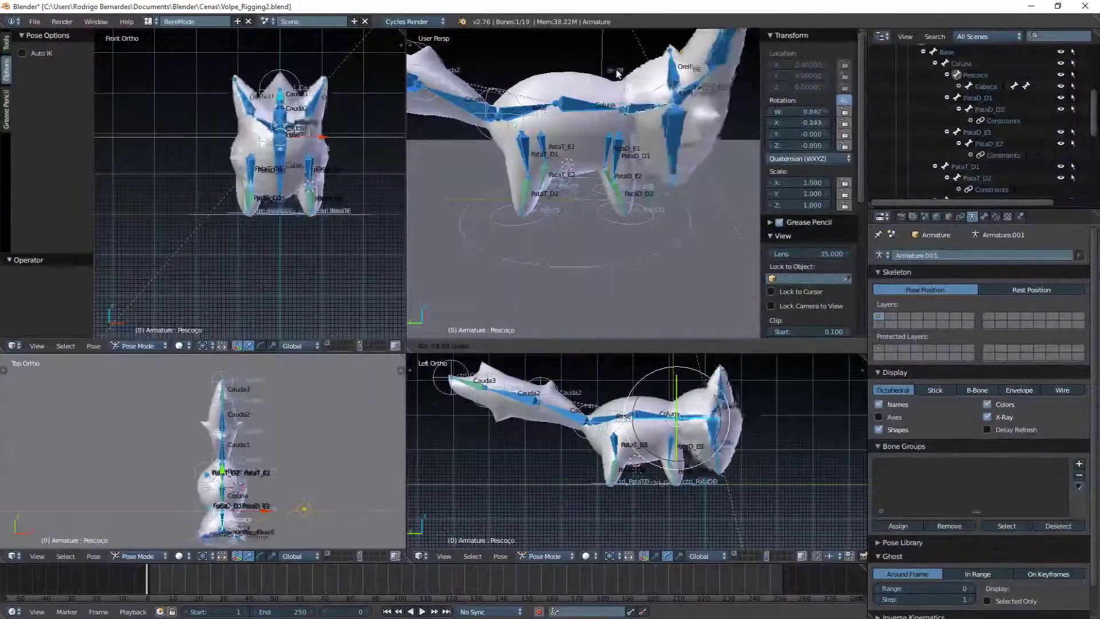
key(Escape)
middle_drag(624, 108, 652, 211)
key(a)
- Rotate the OrelhaD ear bone to check deformation, then reset all bones to rest
right_click(592, 68)
key(r)
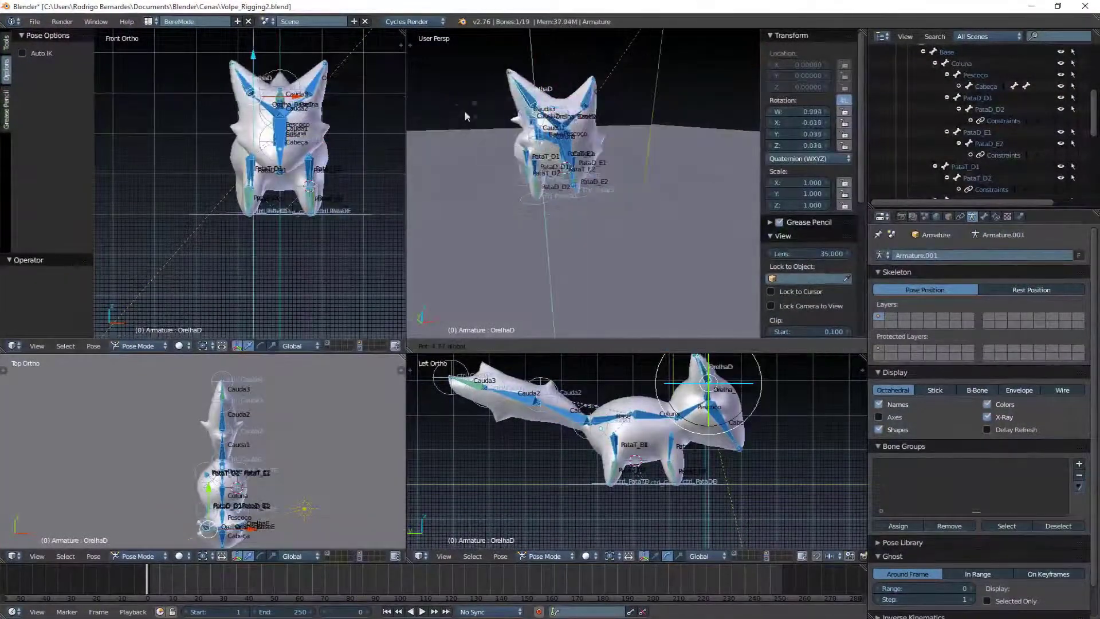
middle_drag(465, 117, 570, 176)
key(Escape)
key(a)
middle_drag(640, 148, 649, 130)
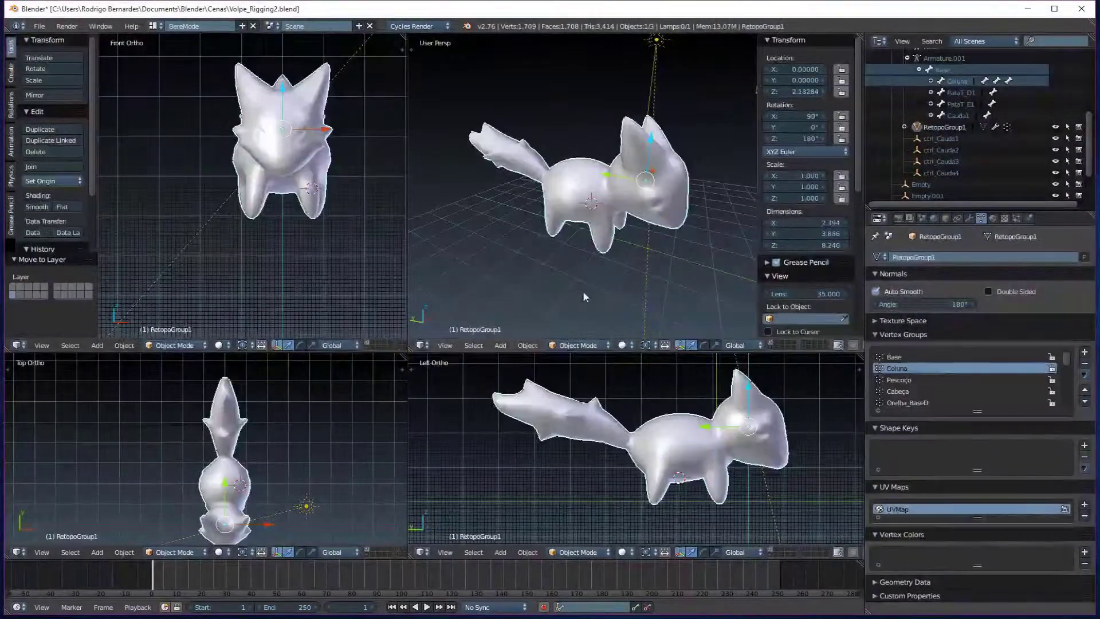
- Enter Weight Paint mode and set the brush to 0.2 strength and 36 px radius
middle_drag(663, 309, 671, 272)
key(ctrl+Tab)
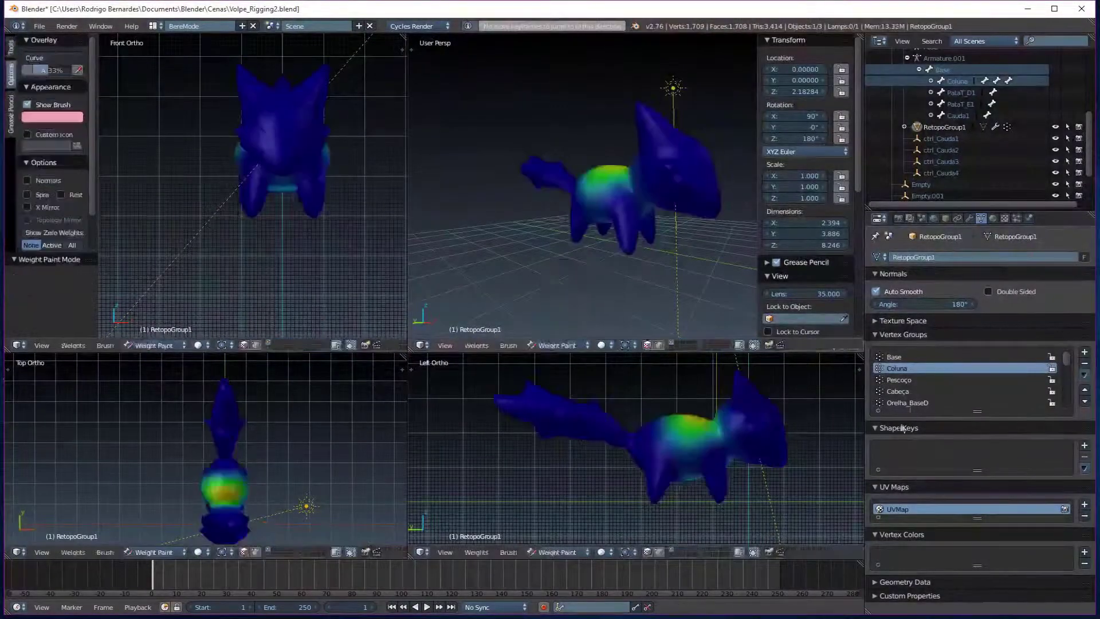
scroll(524, 238, up, 4)
middle_drag(524, 238, 555, 180)
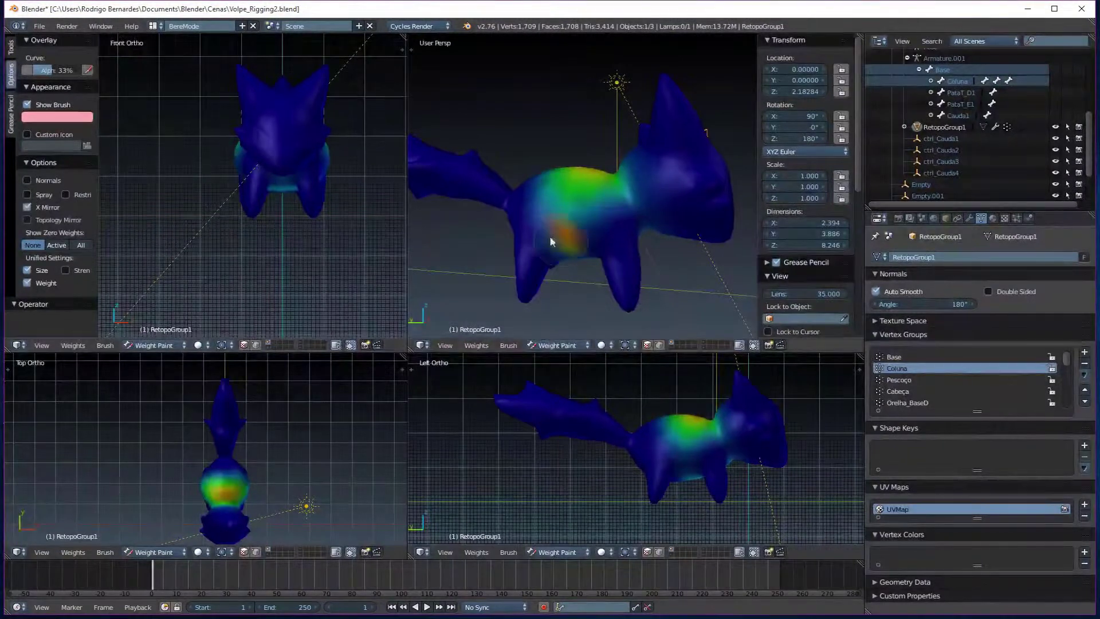
middle_drag(552, 242, 578, 235)
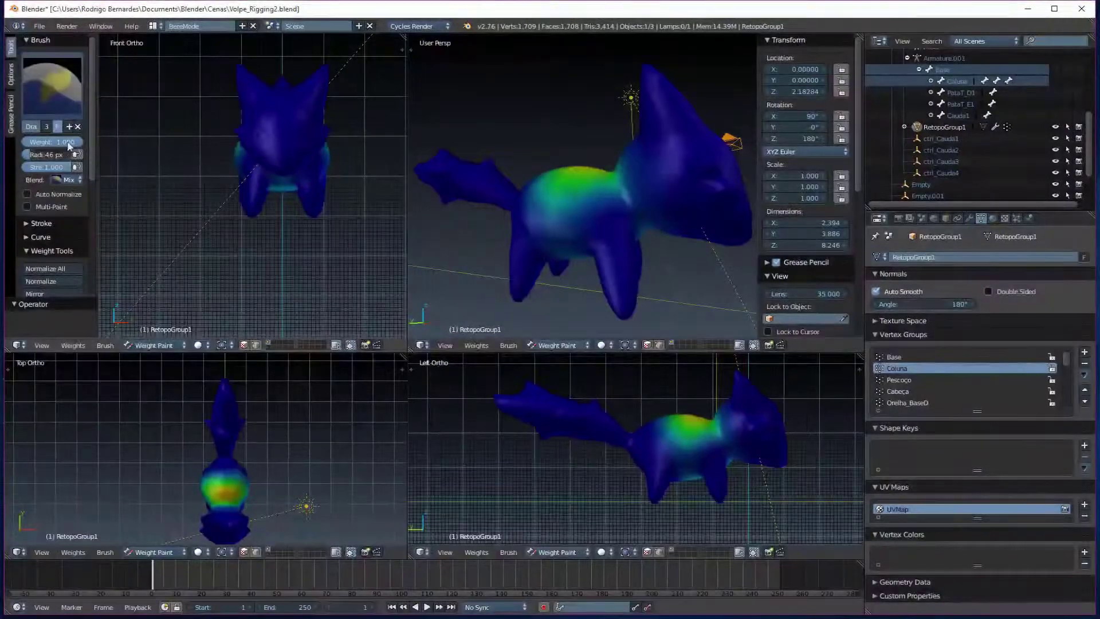
text(.2)
key(Return)
key(bracketleft)
mouse_move(585, 202)
middle_down()
mouse_move(713, 154)
mouse_move(577, 221)
mouse_move(477, 221)
middle_up()
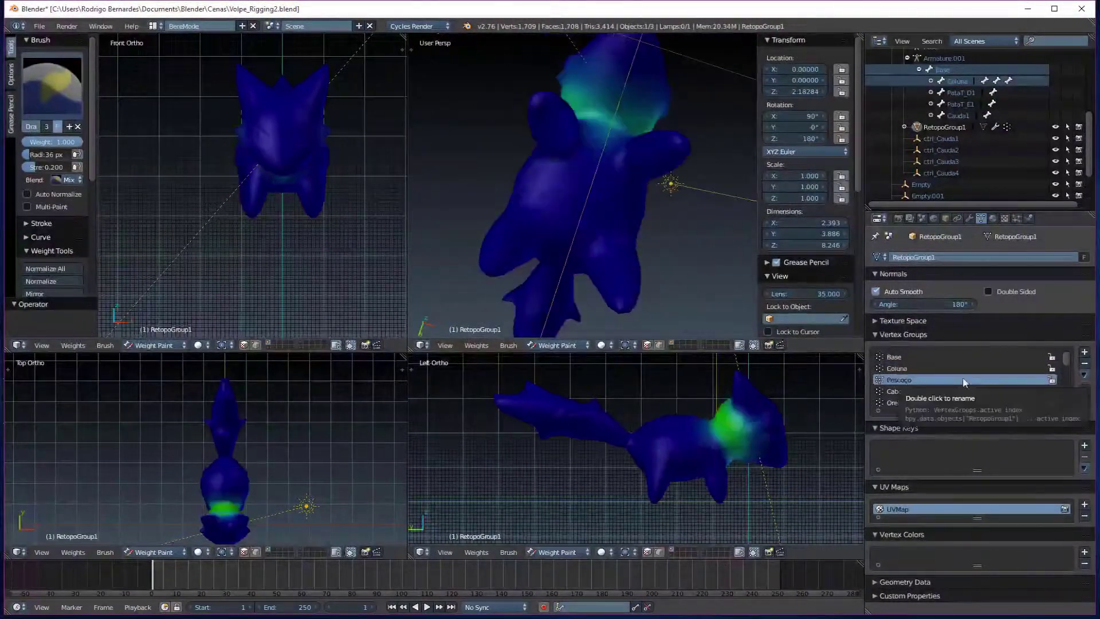
- Enable Auto Normalize for the weight brush
mouse_move(578, 294)
middle_down()
mouse_move(548, 139)
mouse_move(527, 137)
middle_up()
right_click(527, 136)
click(27, 193)
scroll(52, 257, down, 3)
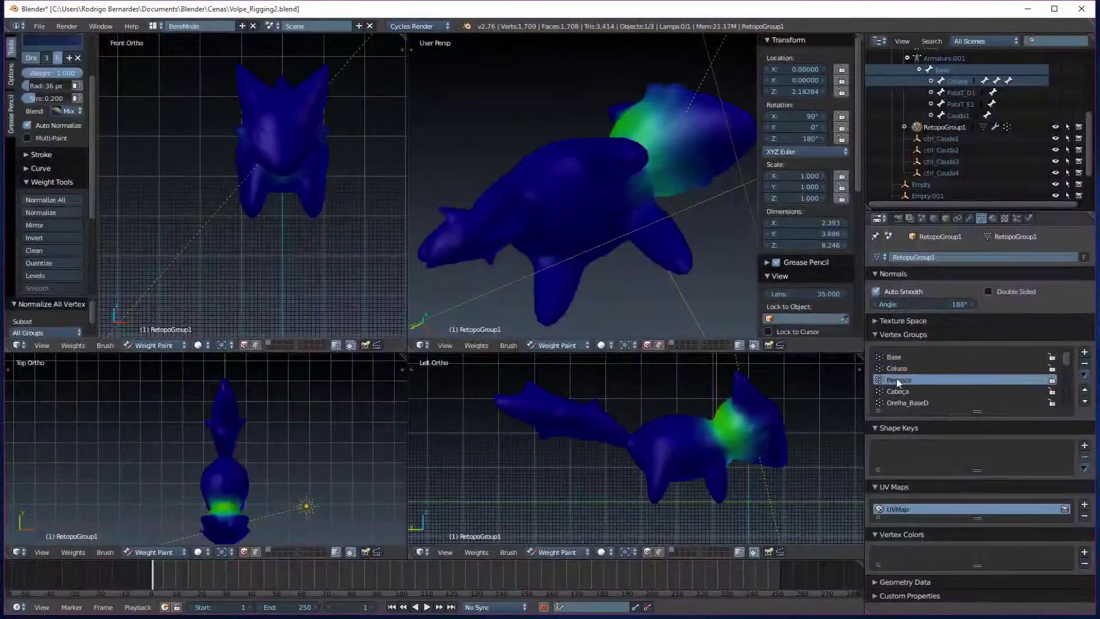
mouse_move(516, 241)
middle_down()
mouse_move(562, 213)
mouse_move(548, 173)
mouse_move(579, 172)
middle_up()
- Check other vertex groups, then paint stronger Coluna weights around the torso
click(899, 380)
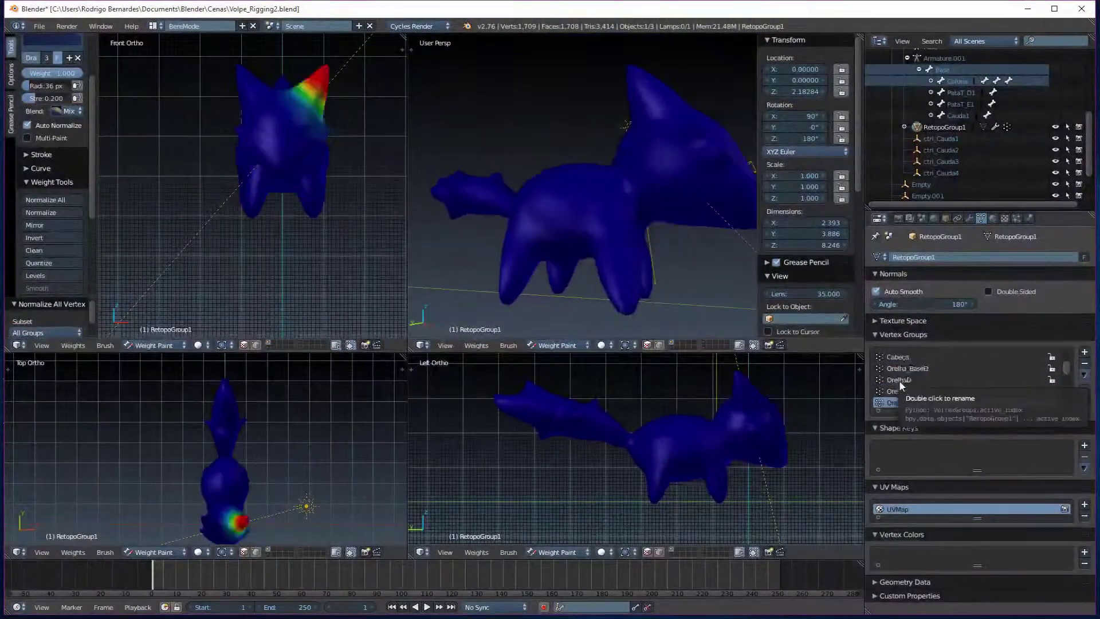
click(906, 378)
ctrl+scroll(941, 376, down, 1)
ctrl+scroll(940, 376, down, 2)
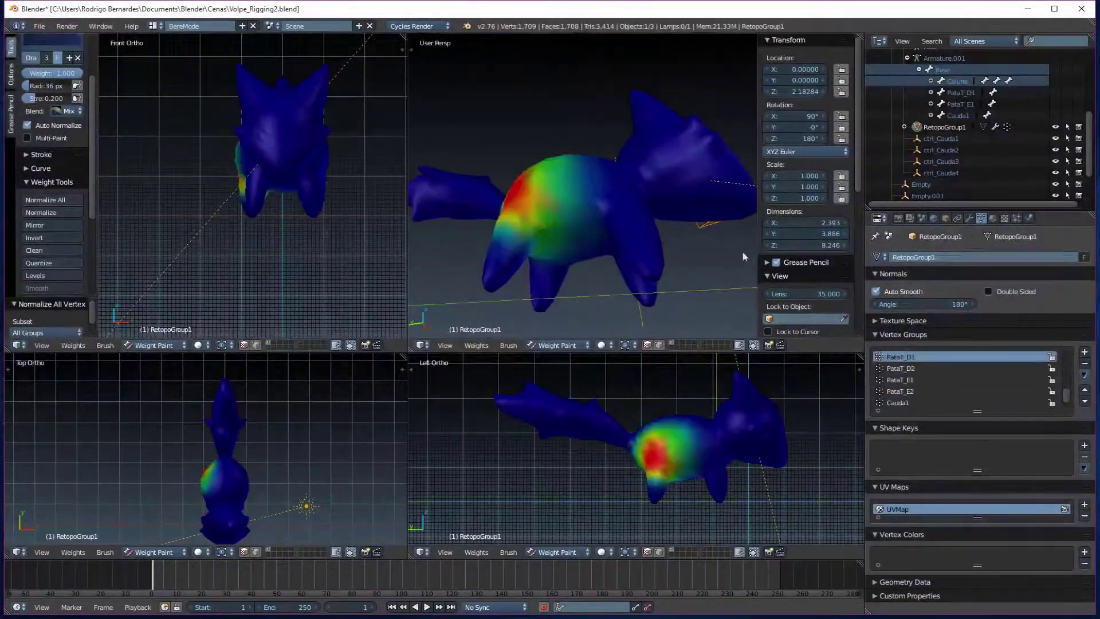
ctrl+scroll(943, 381, down, 2)
ctrl+scroll(946, 386, down, 1)
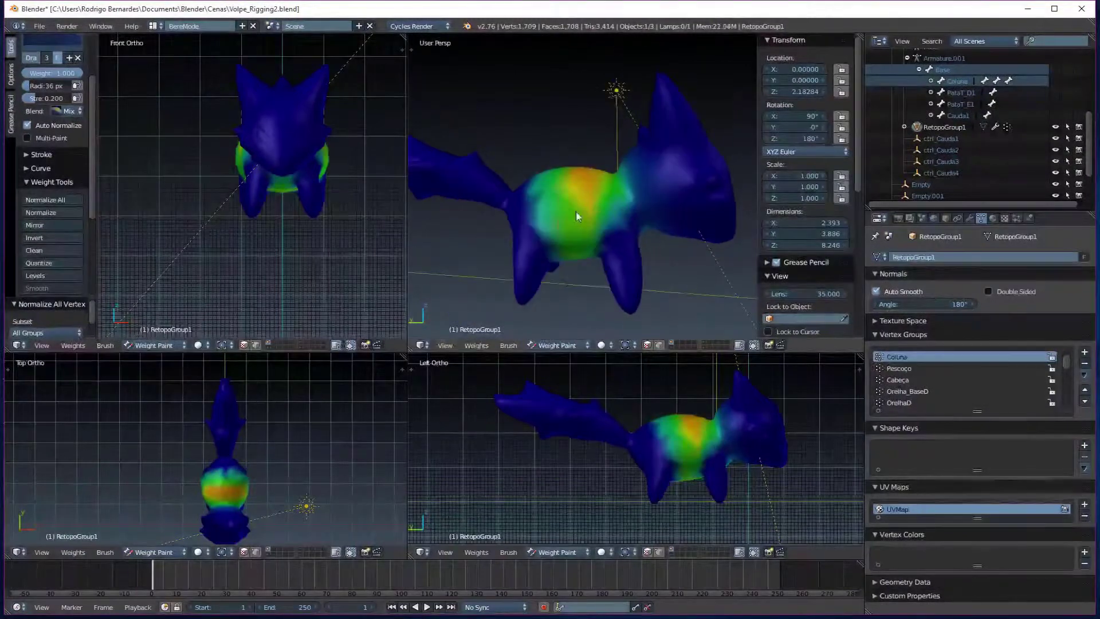
mouse_move(576, 211)
middle_down()
mouse_move(567, 224)
mouse_move(602, 269)
mouse_move(577, 160)
middle_up()
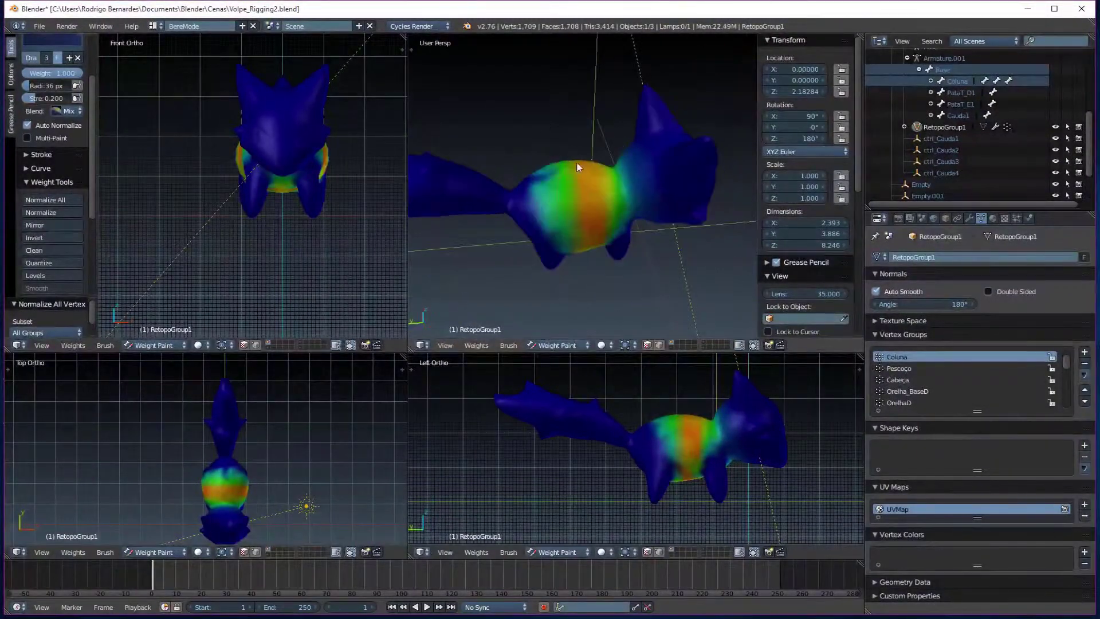
- Expand the brush stroke settings
scroll(74, 225, down, 5)
scroll(90, 229, up, 5)
scroll(27, 228, up, 5)
click(27, 224)
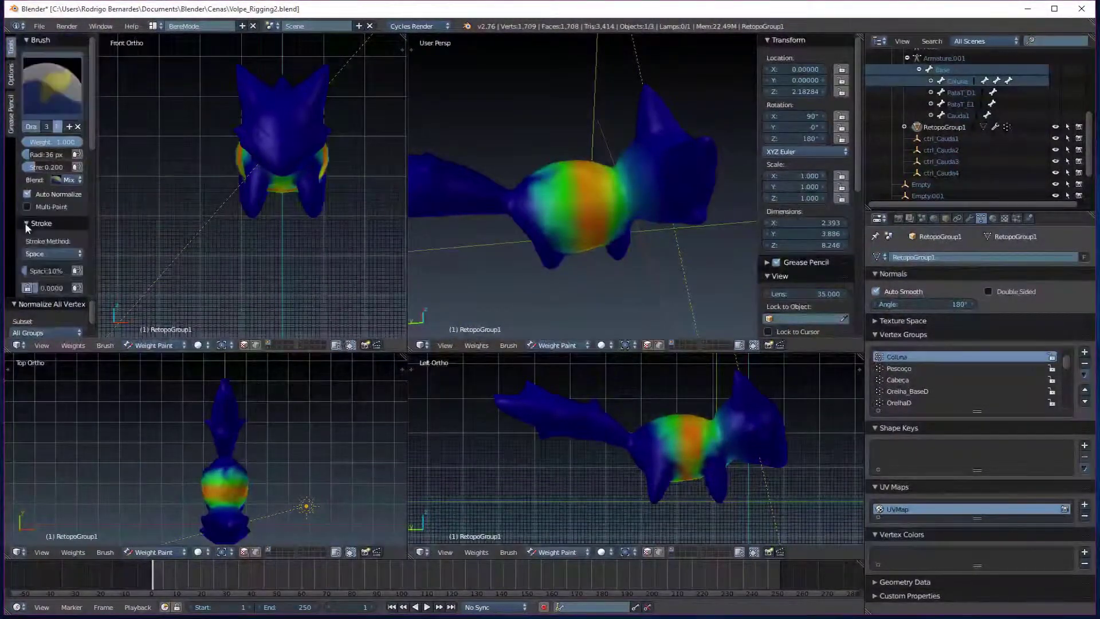
middle_drag(631, 287, 678, 321)
- In Object Mode, move the ctrl_PataDD control to test the leg bending
key(ctrl+Tab)
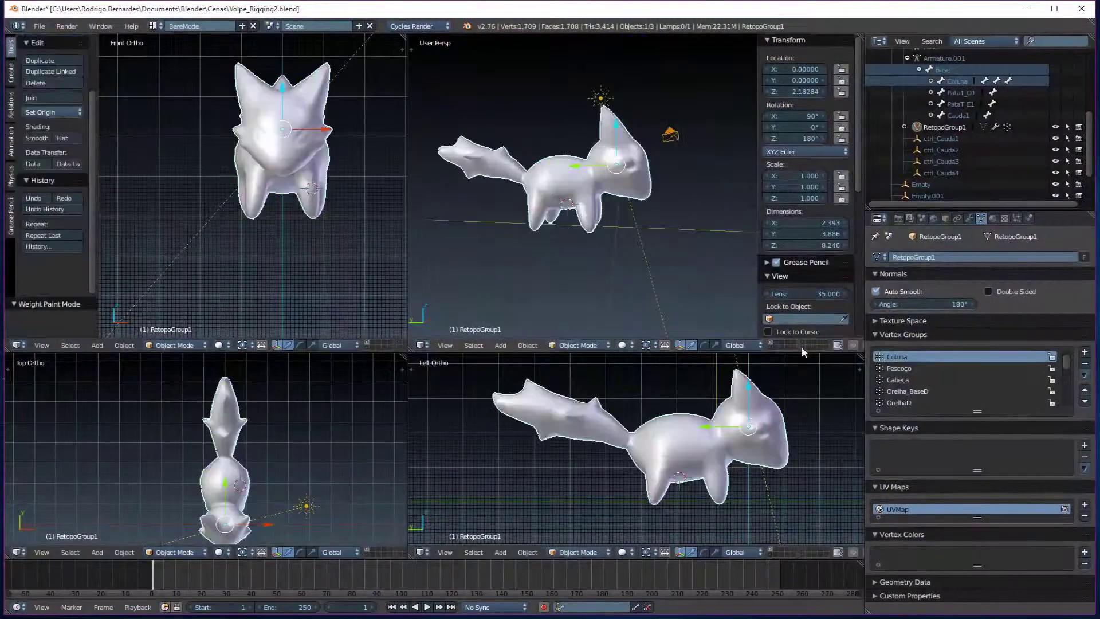
scroll(596, 286, up, 3)
right_click(573, 270)
key(g)
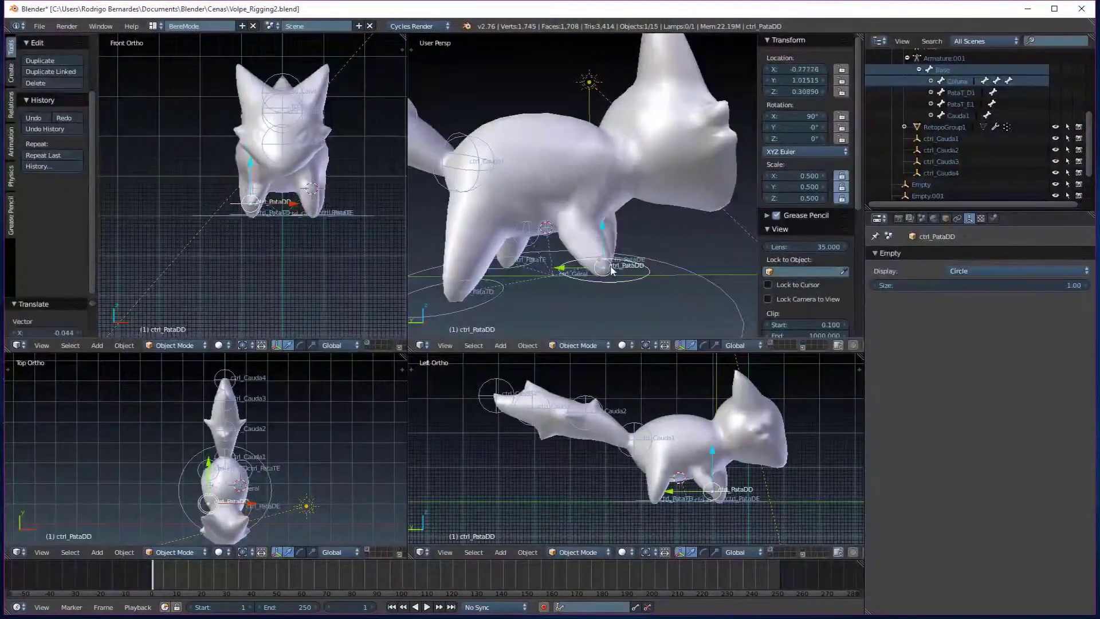
middle_drag(612, 271, 573, 258)
scroll(573, 258, up, 2)
- Return the fox mesh to Weight Paint and maximize the perspective view
right_click(544, 376)
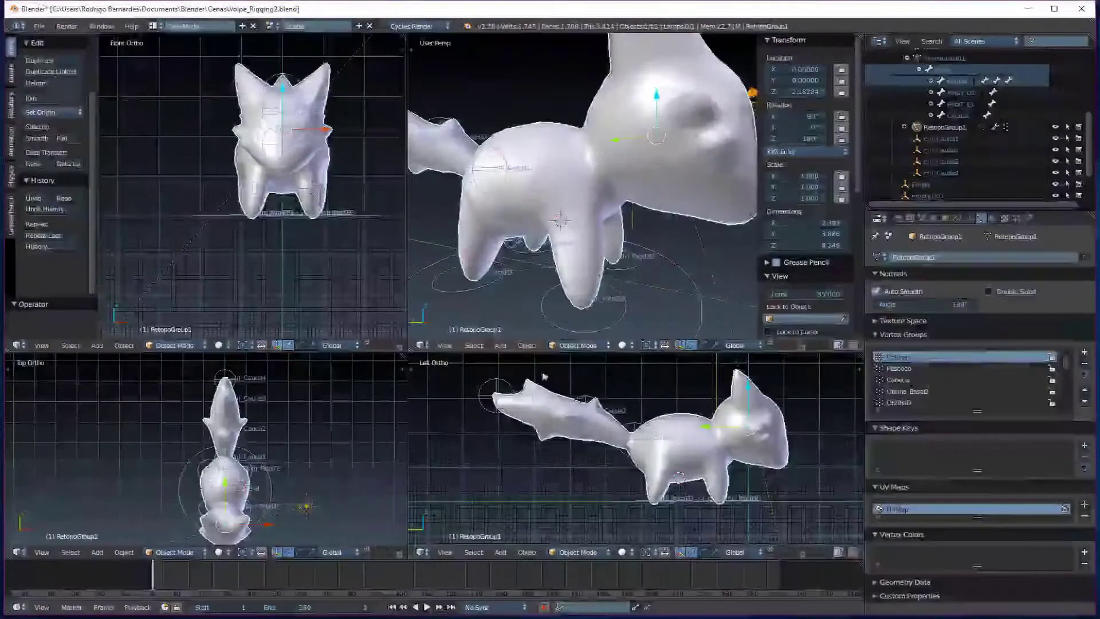
key(ctrl+Tab)
scroll(693, 285, down, 2)
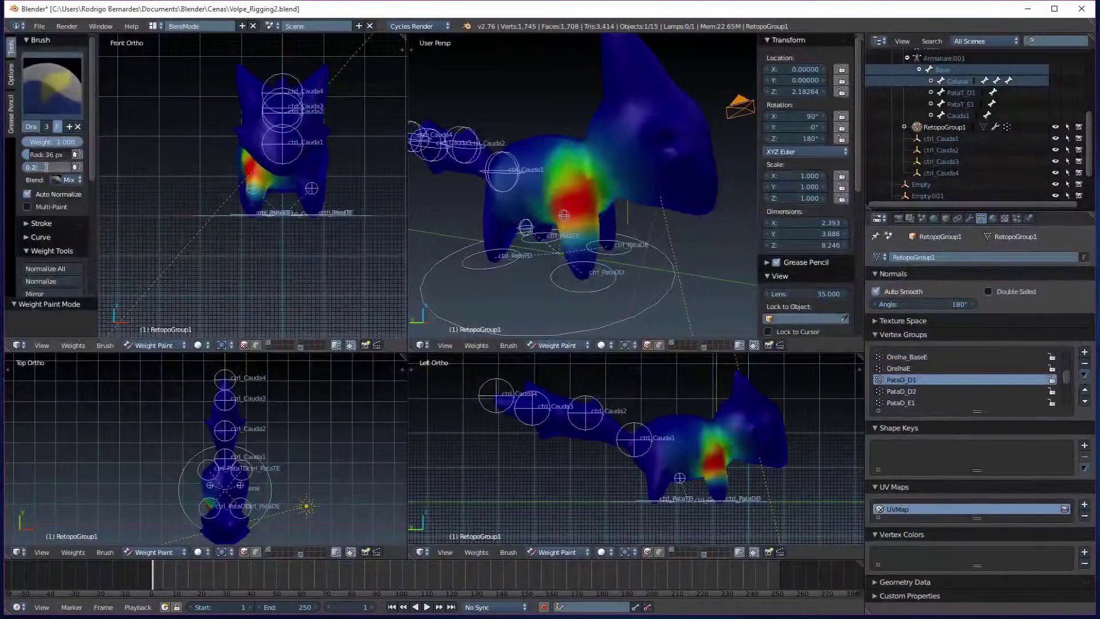
middle_drag(573, 200, 632, 197)
ctrl+scroll(911, 394, up, 4)
ctrl+scroll(911, 394, up, 2)
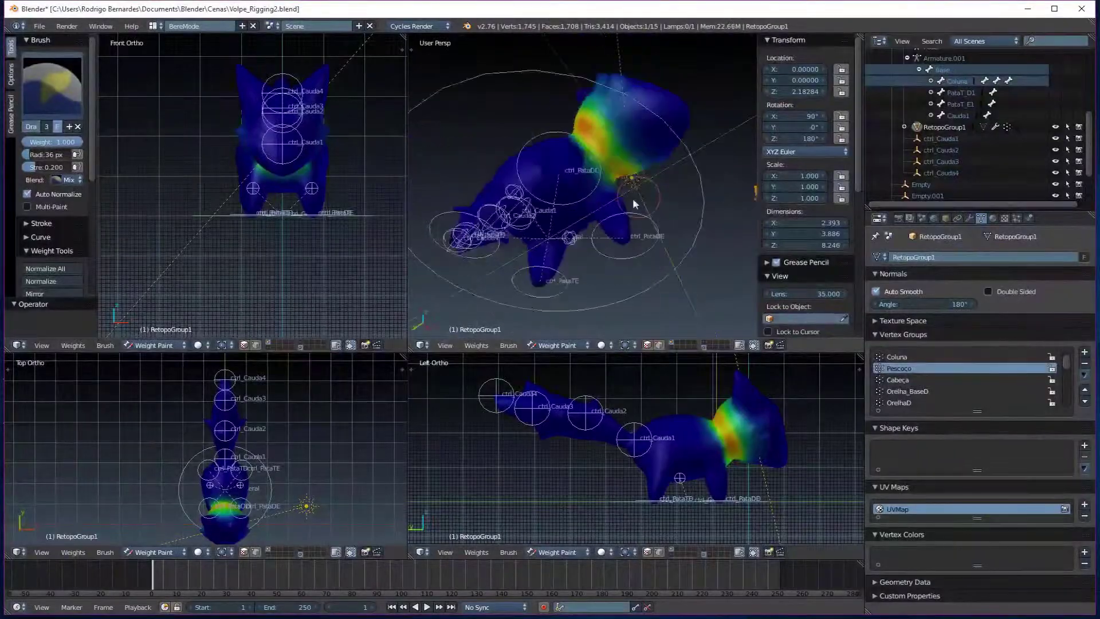
scroll(373, 218, up, 3)
key(ctrl+Up)
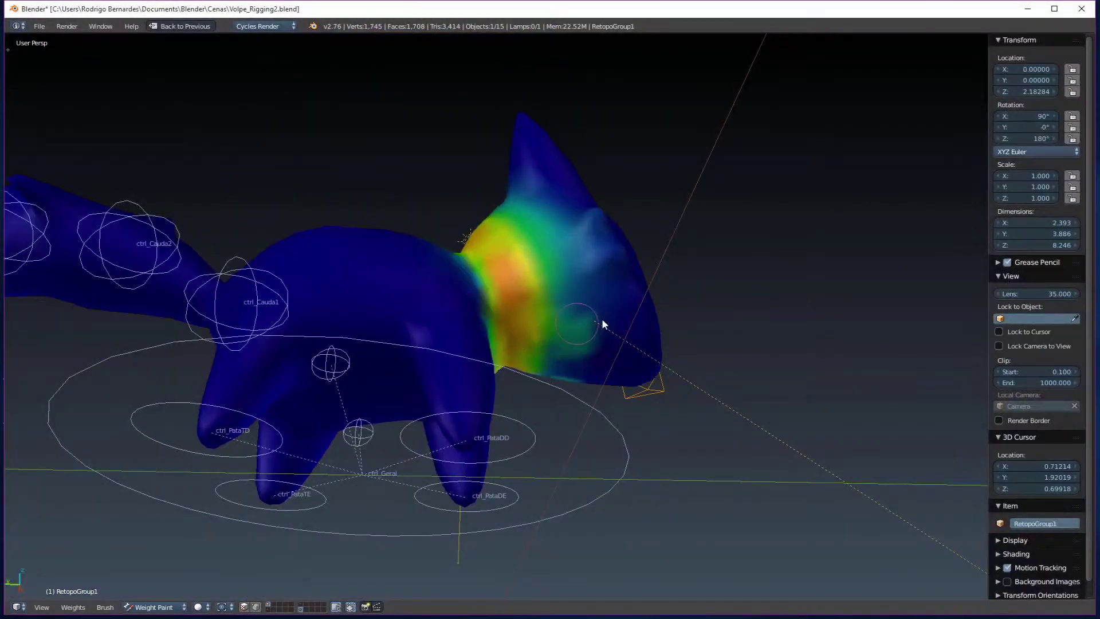
- Inspect the neck weights from several angles and show the tools panel
middle_drag(602, 324, 478, 362)
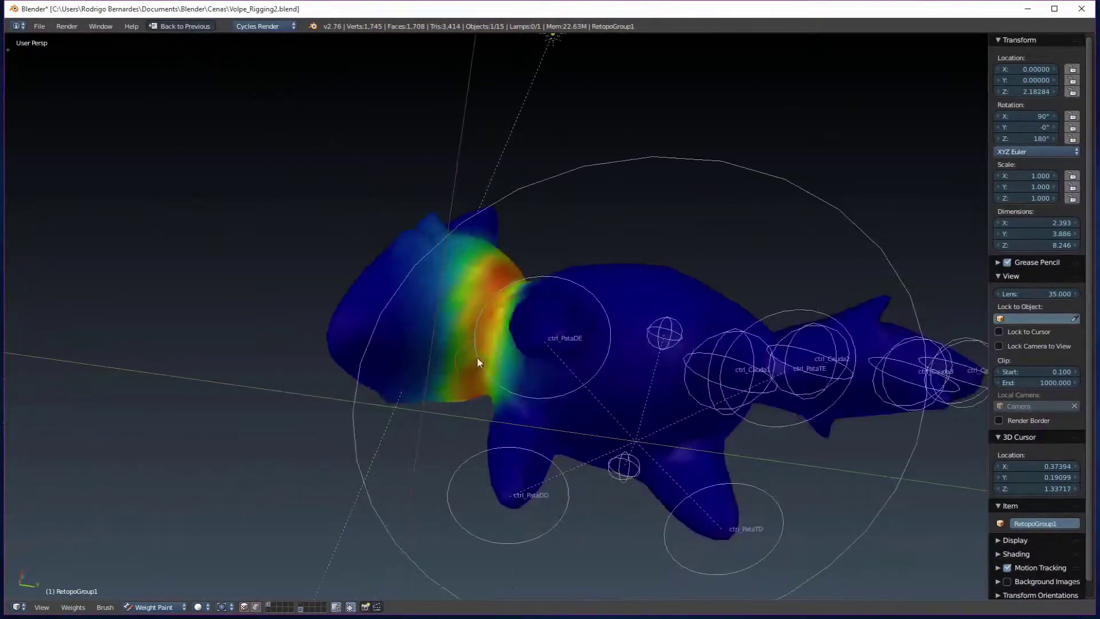
middle_drag(484, 349, 469, 367)
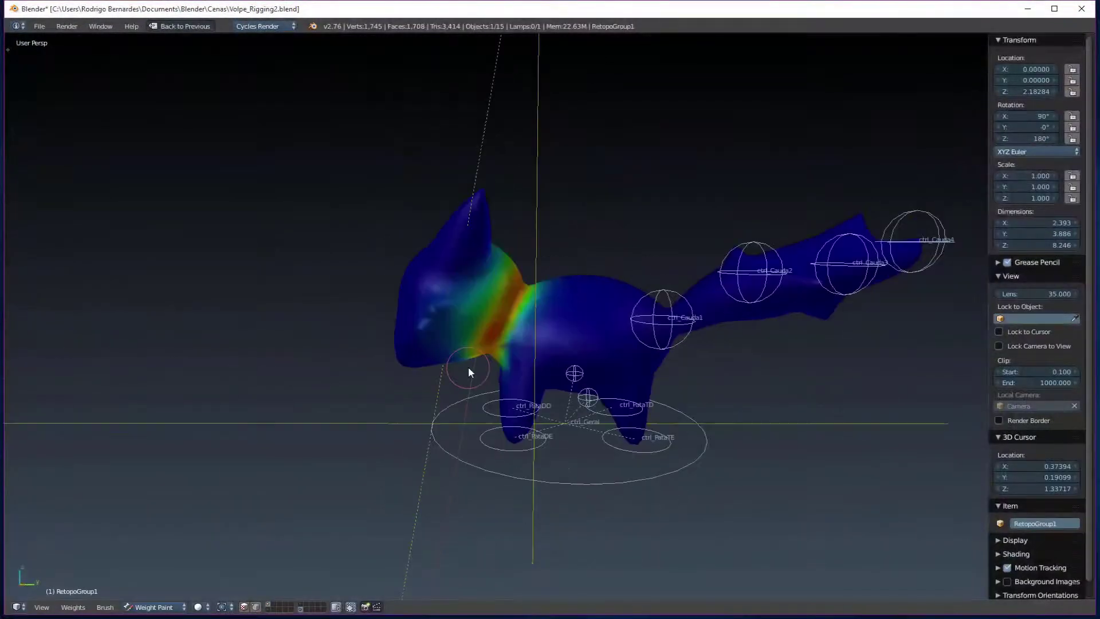
mouse_move(387, 408)
middle_down()
mouse_move(586, 277)
mouse_move(645, 399)
mouse_move(498, 277)
middle_up()
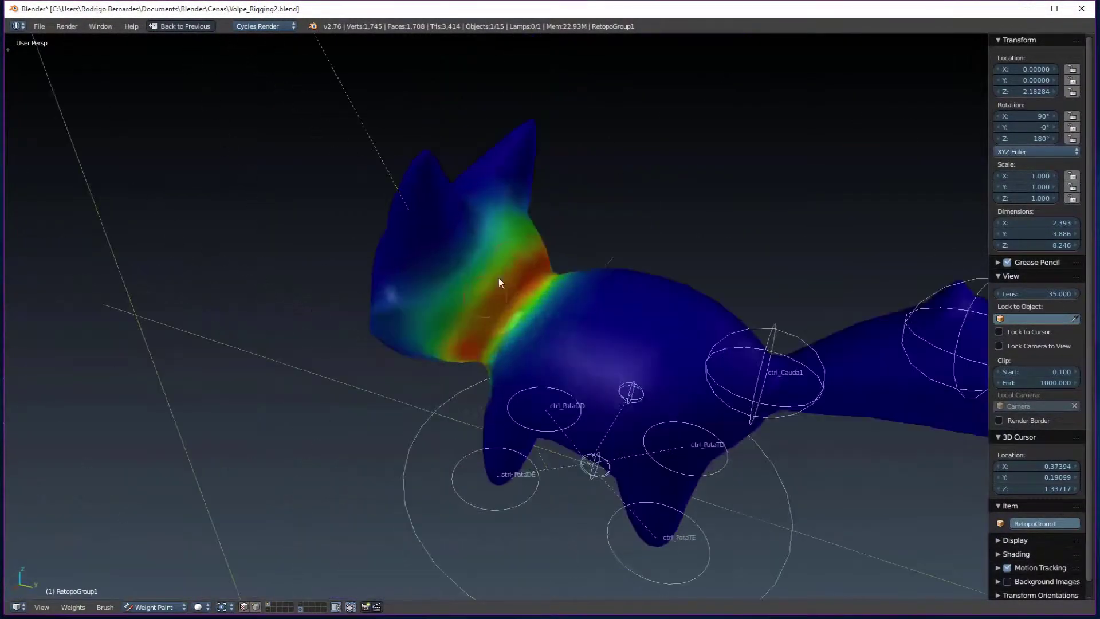
key(t)
mouse_move(595, 304)
middle_down()
mouse_move(606, 369)
mouse_move(479, 344)
mouse_move(535, 306)
mouse_move(528, 328)
mouse_move(664, 261)
mouse_move(634, 300)
mouse_move(698, 433)
mouse_move(627, 282)
mouse_move(636, 422)
middle_up()
- Move ctrl_PataDD to test the leg bend, then return the fox mesh to Weight Paint
key(ctrl+Tab)
right_click(569, 497)
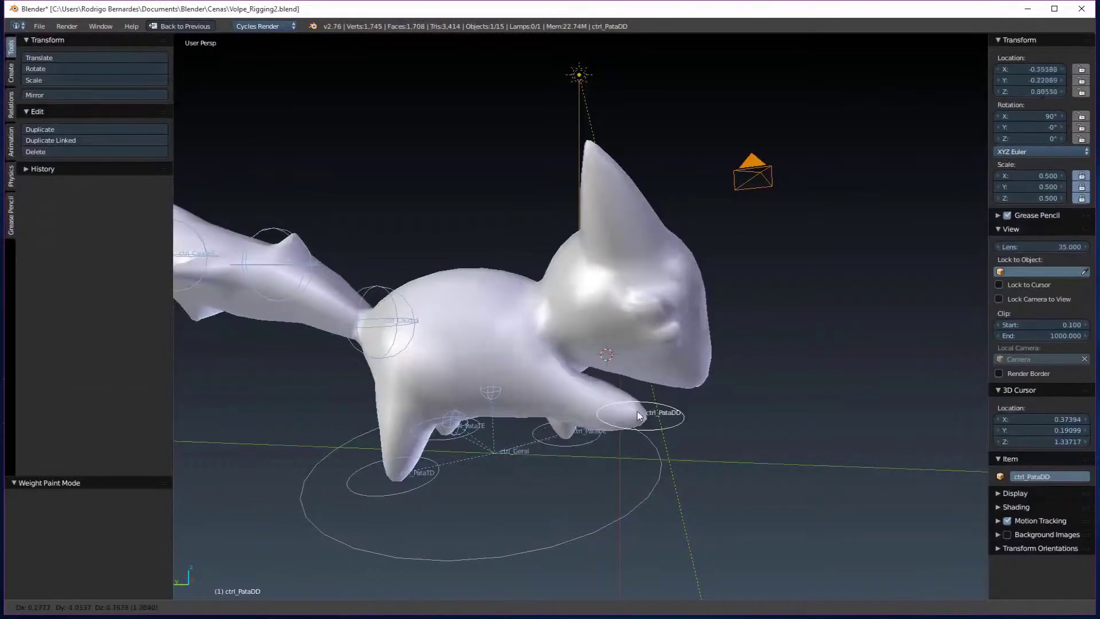
mouse_move(570, 498)
middle_down()
mouse_move(617, 449)
mouse_move(603, 485)
mouse_move(591, 487)
middle_up()
right_click(533, 447)
click(175, 607)
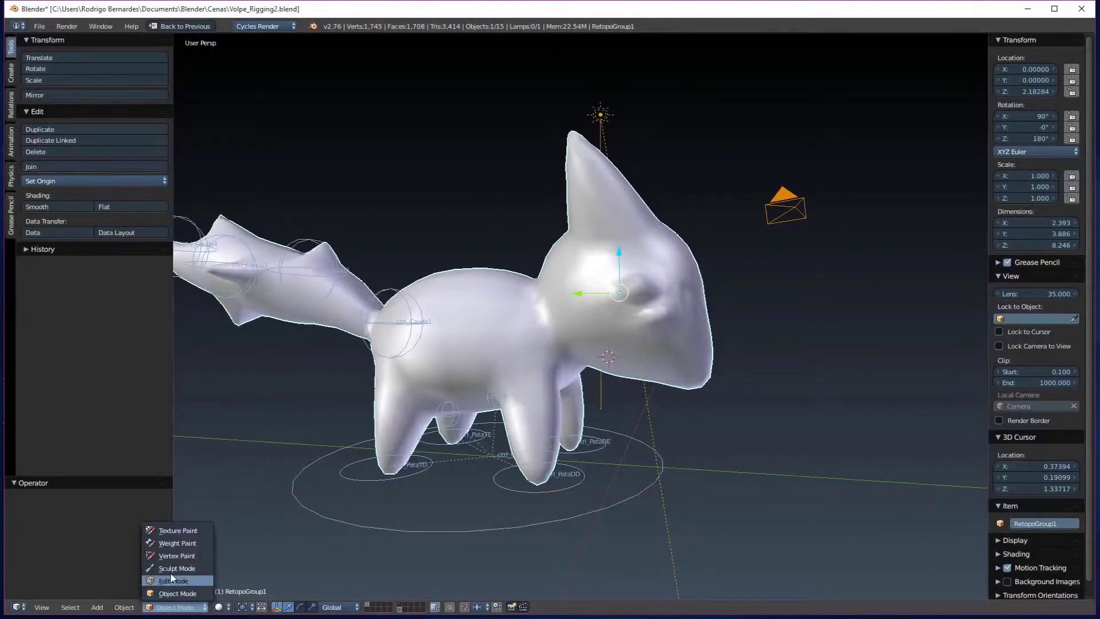
click(177, 543)
- Switch to the four-view layout and inspect the front-leg vertex group weights
key(ctrl+Right)
ctrl+scroll(921, 377, down, 2)
ctrl+scroll(921, 377, down, 2)
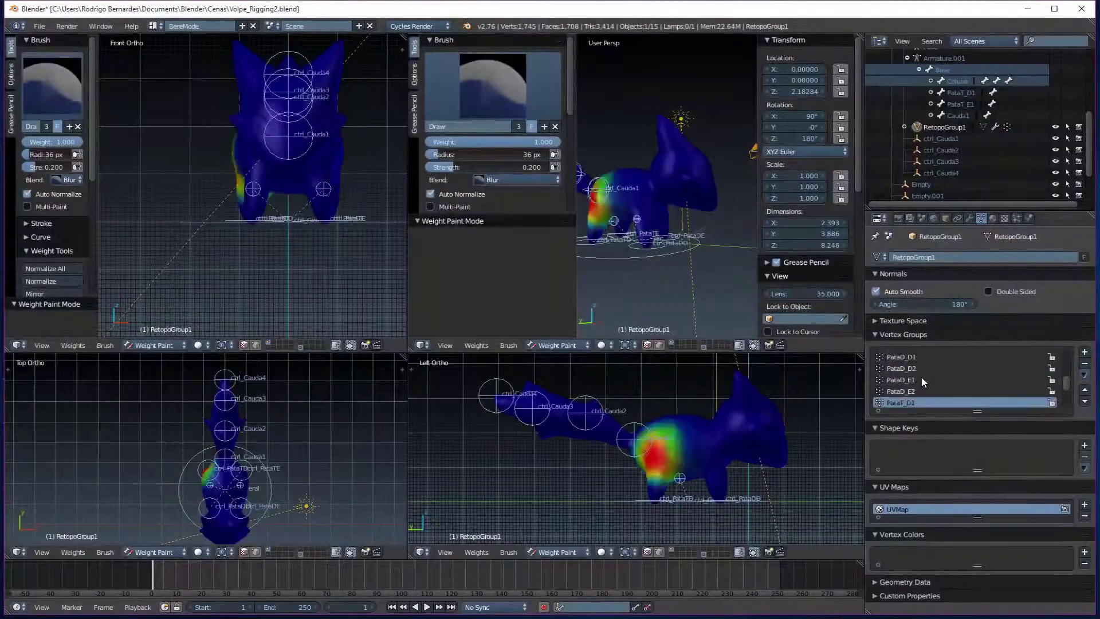
ctrl+scroll(922, 379, up, 4)
scroll(675, 265, up, 3)
drag(706, 353, 706, 458)
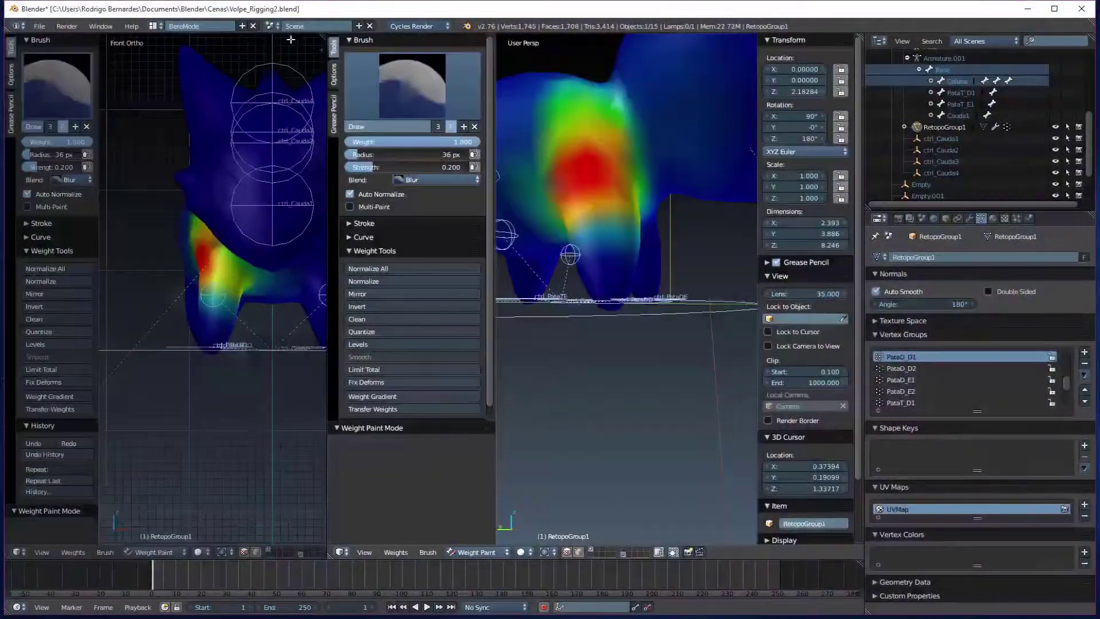
click(946, 368)
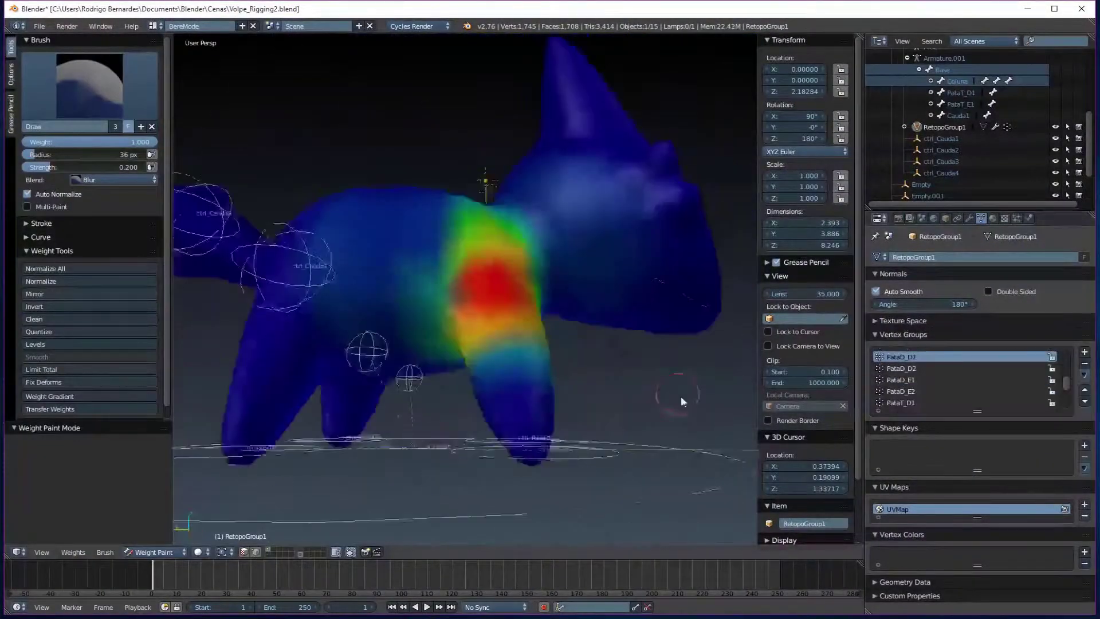
click(951, 378)
- Set brush blending to Mix, enlarge the brush, and paint Coluna weight across the back
middle_drag(528, 416, 573, 458)
ctrl+scroll(919, 387, up, 3)
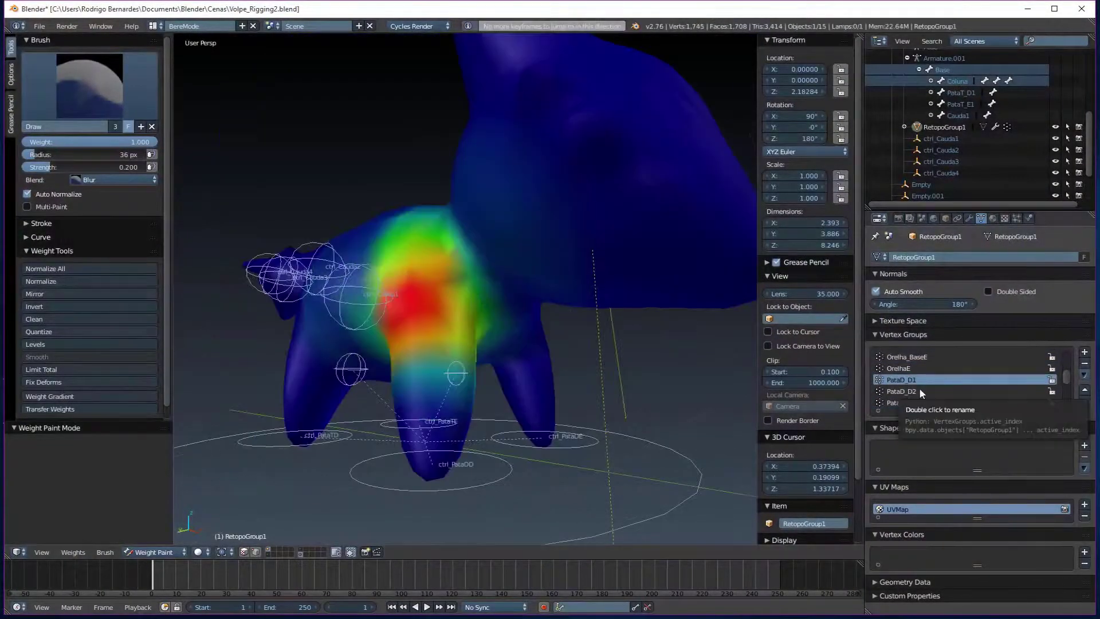
ctrl+scroll(919, 387, up, 3)
ctrl+scroll(919, 388, up, 3)
click(89, 86)
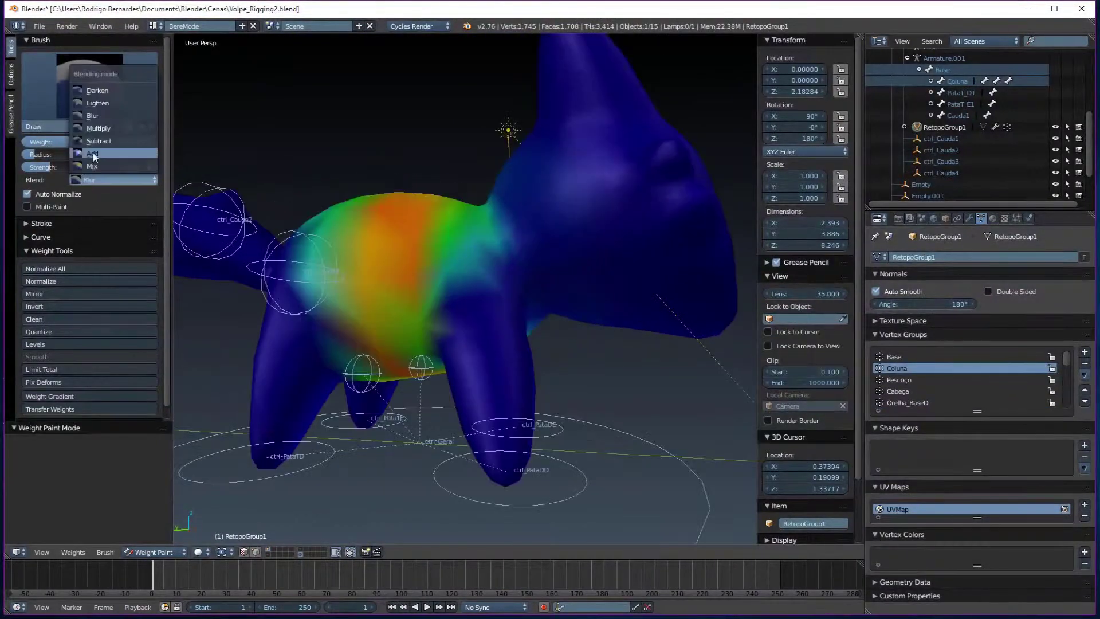
click(97, 114)
key(bracketright)
mouse_move(407, 306)
middle_down()
mouse_move(373, 304)
mouse_move(458, 228)
mouse_move(456, 312)
mouse_move(575, 297)
mouse_move(491, 332)
mouse_move(467, 283)
middle_up()
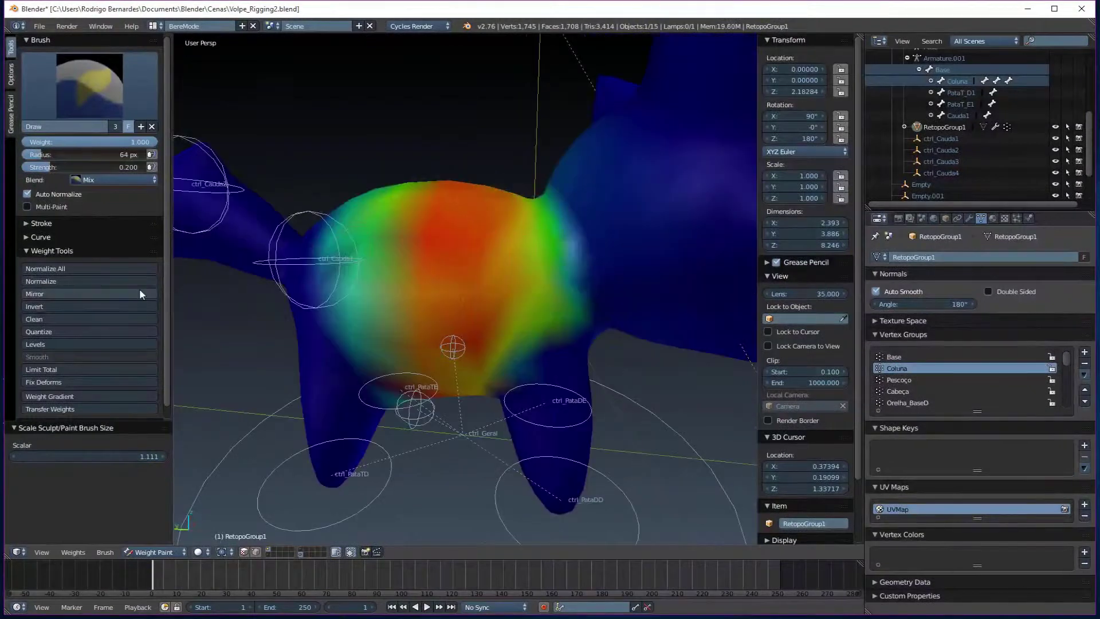
ctrl+scroll(114, 179, down, 4)
mouse_move(401, 298)
middle_down()
mouse_move(658, 434)
mouse_move(511, 238)
mouse_move(503, 318)
mouse_move(433, 267)
mouse_move(493, 274)
mouse_move(470, 442)
mouse_move(580, 427)
middle_up()
key(ctrl+Tab)
- Finish the ctrl_PataDD move and put the fox mesh back in Weight Paint
click(523, 359)
middle_drag(523, 359, 590, 384)
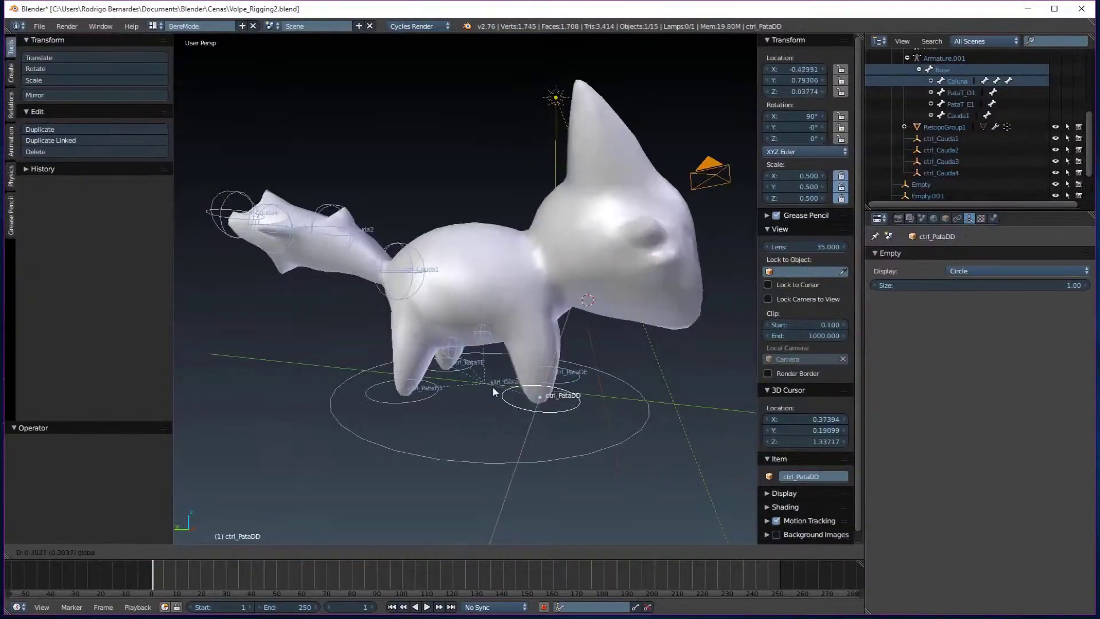
right_click(590, 384)
click(202, 555)
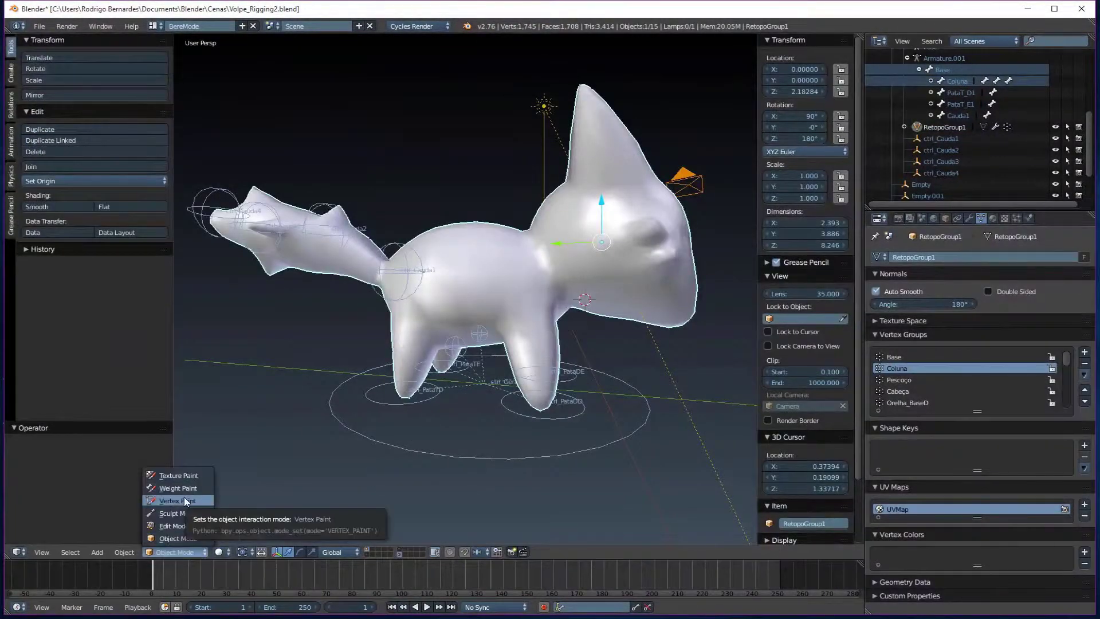
click(184, 497)
scroll(963, 380, down, 3)
- Step through the leg vertex groups like PataD_D1, ending on Coluna
click(901, 379)
mouse_move(516, 258)
middle_down()
mouse_move(552, 264)
mouse_move(488, 323)
mouse_move(455, 380)
mouse_move(505, 367)
middle_up()
click(902, 401)
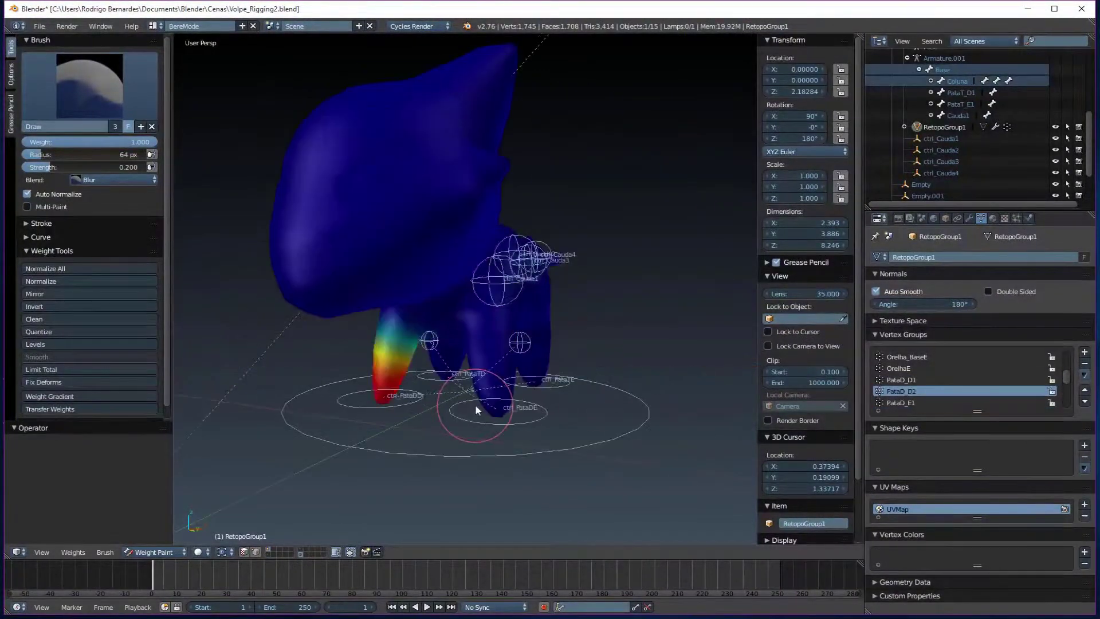
middle_drag(475, 404, 374, 403)
click(895, 368)
scroll(945, 384, up, 1)
click(945, 390)
scroll(946, 383, up, 3)
click(897, 368)
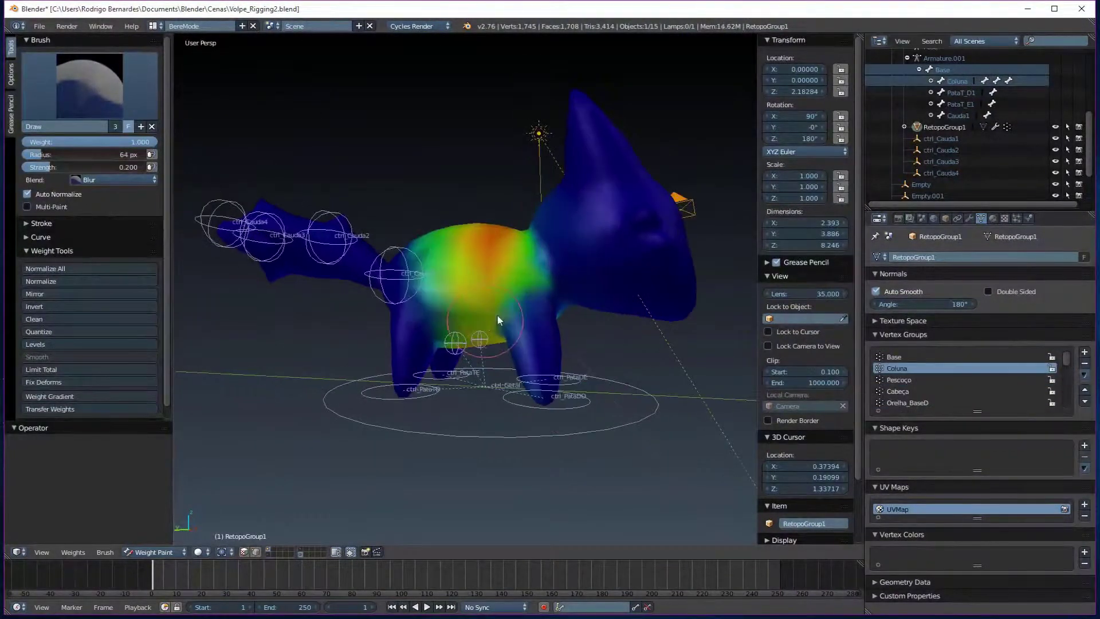
mouse_move(459, 287)
middle_down()
mouse_move(544, 287)
mouse_move(458, 287)
middle_up()
- In Object Mode, test-move ctrl_PataDD and select the ctrl_PataTD back-leg control
click(172, 551)
click(199, 534)
right_click(525, 424)
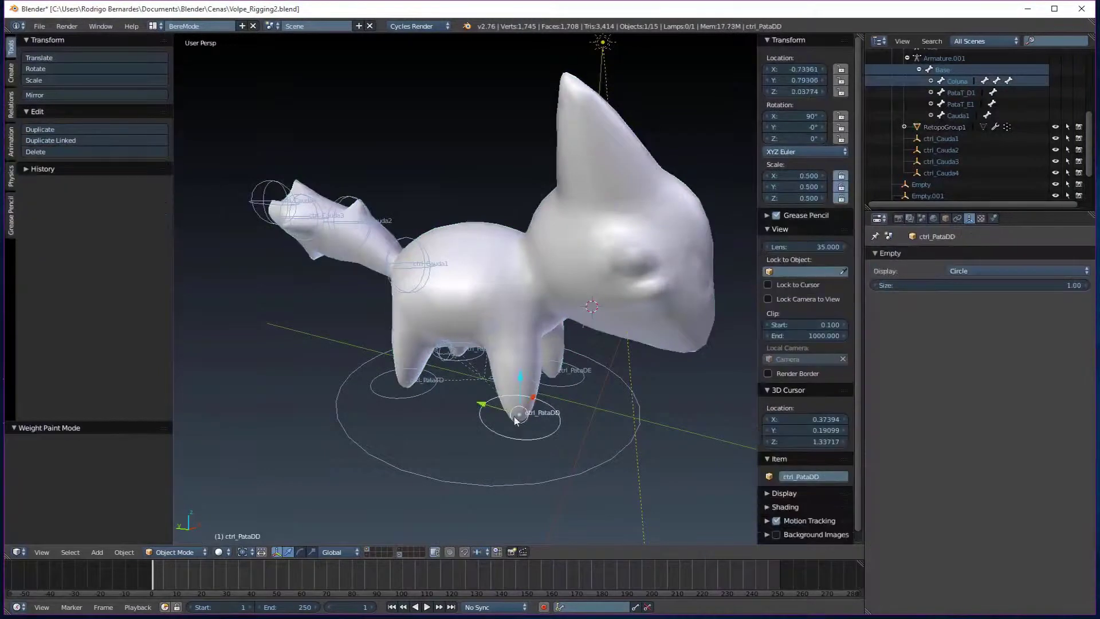
middle_drag(525, 424, 539, 389)
key(g)
right_click(564, 355)
middle_drag(564, 355, 312, 368)
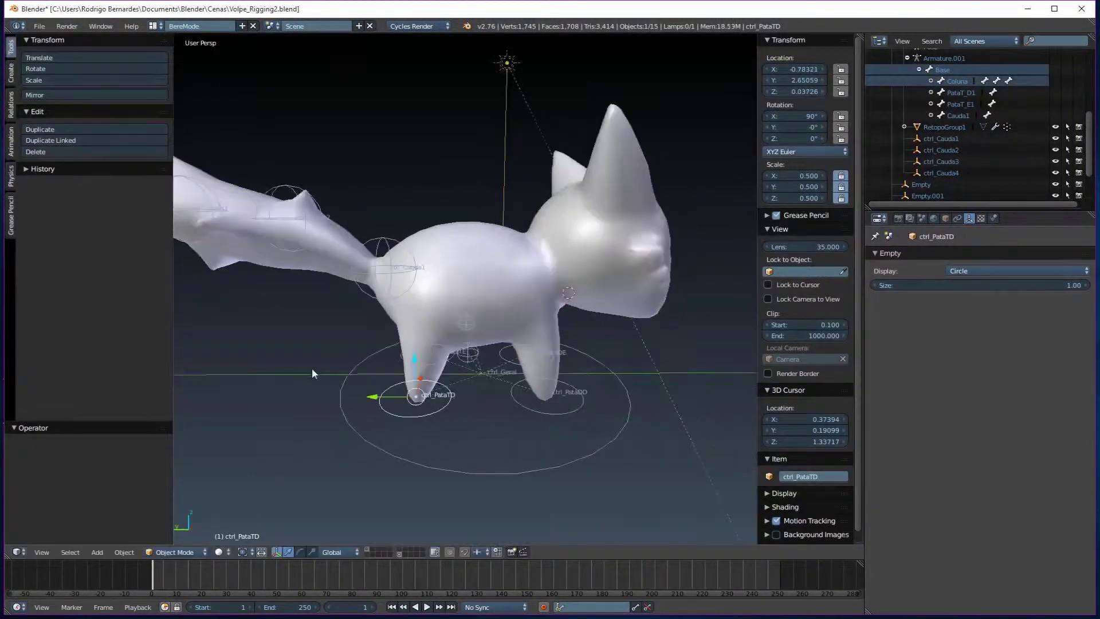
right_click(430, 166)
middle_drag(430, 167, 542, 440)
- Return the mesh to Weight Paint, set blending to Add, and make Base active
right_click(542, 440)
key(ctrl+Tab)
click(897, 379)
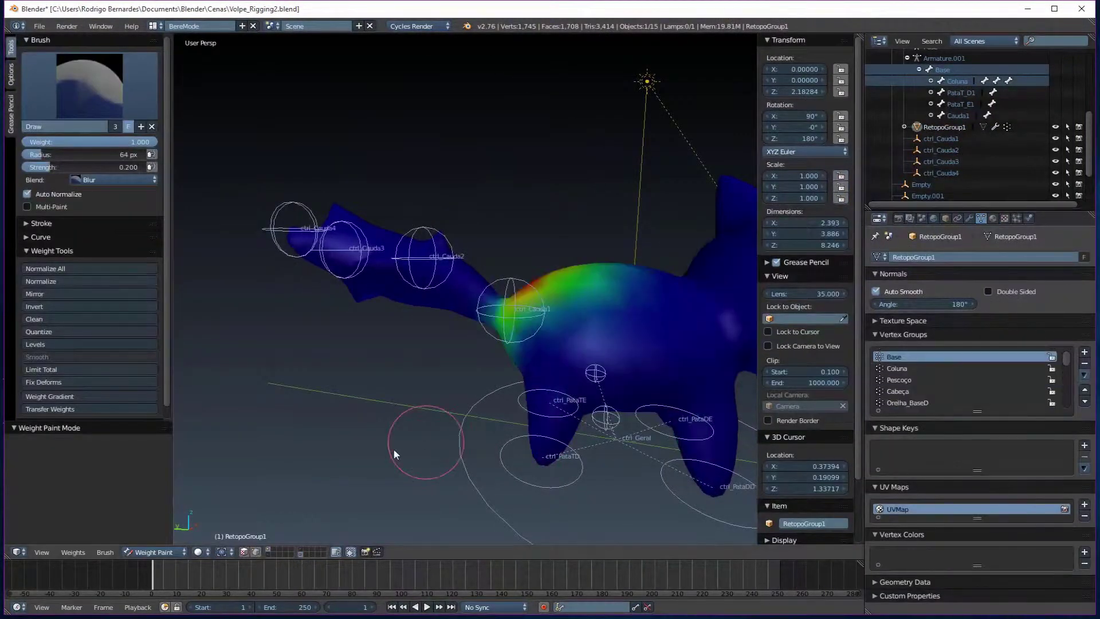
mouse_move(459, 287)
middle_down()
mouse_move(401, 258)
mouse_move(455, 389)
mouse_move(381, 433)
mouse_move(344, 344)
middle_up()
click(98, 180)
click(93, 153)
click(894, 356)
- Switch blending to Mix and shrink the brush to 49 px
middle_drag(401, 286, 458, 258)
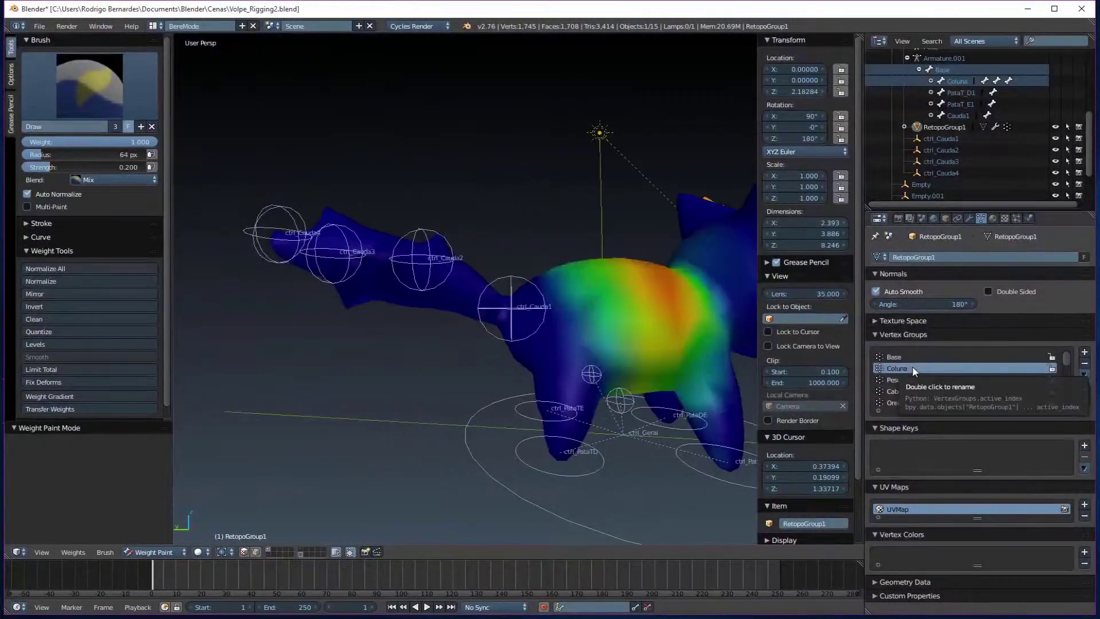
scroll(913, 378, down, 3)
click(901, 390)
middle_drag(573, 343, 629, 377)
ctrl+scroll(952, 383, up, 5)
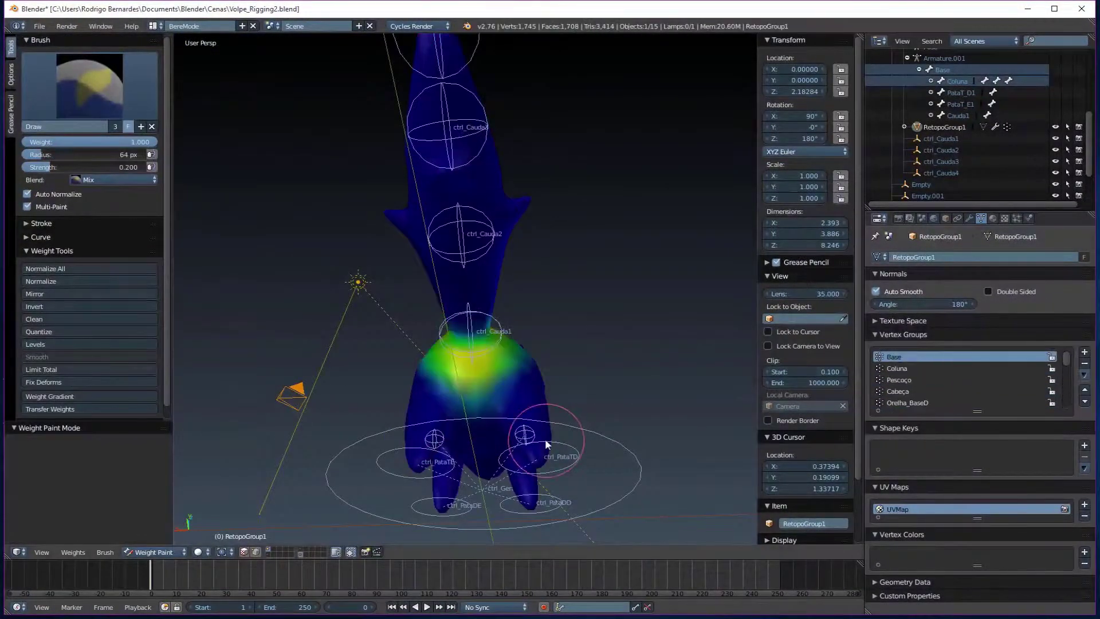
key(bracketleft)
key(bracketleft)
mouse_move(545, 438)
middle_down()
mouse_move(433, 364)
mouse_move(556, 318)
mouse_move(418, 342)
mouse_move(418, 391)
middle_up()
- Test-move the ctrl_PataTD back-leg and ctrl_Cauda3 tail controls
click(151, 552)
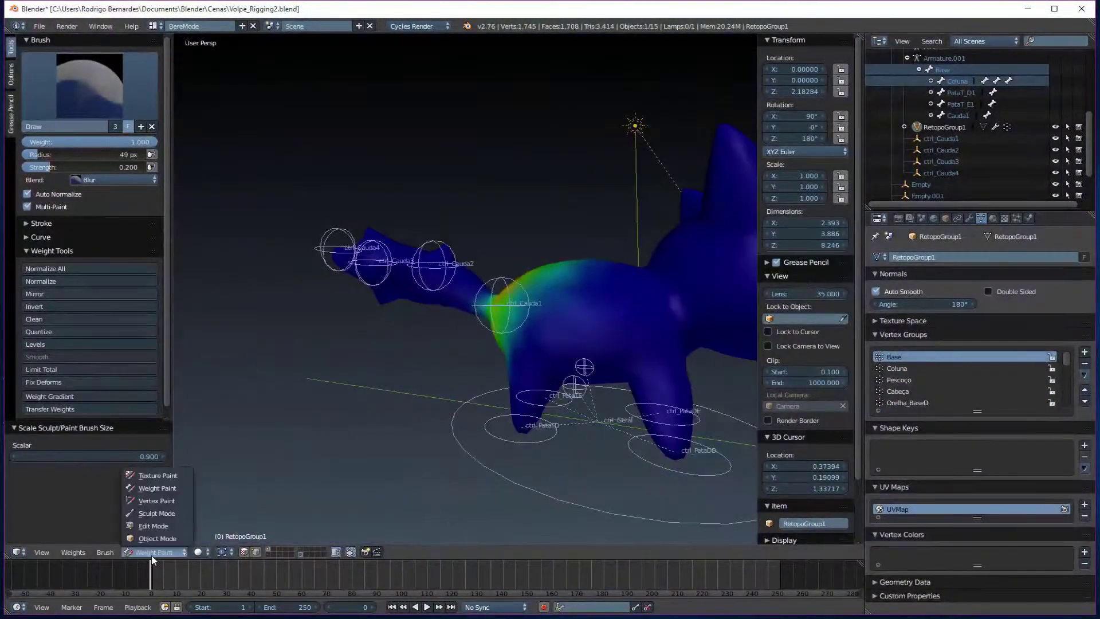
right_click(541, 411)
key(g)
right_click(538, 395)
right_click(370, 247)
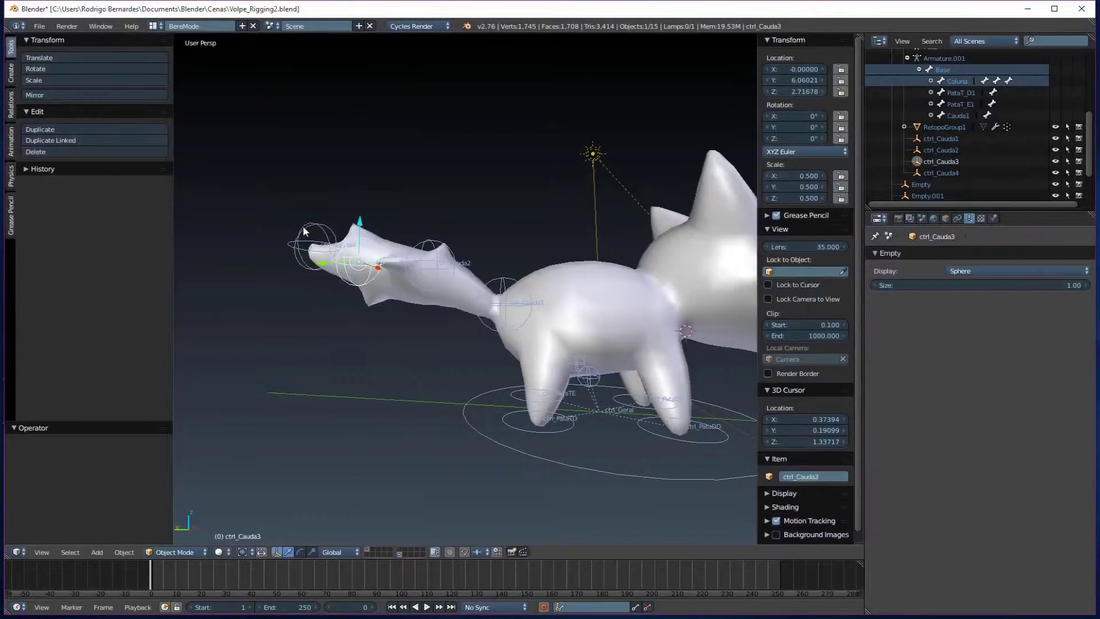
right_click(319, 362)
scroll(318, 362, down, 4)
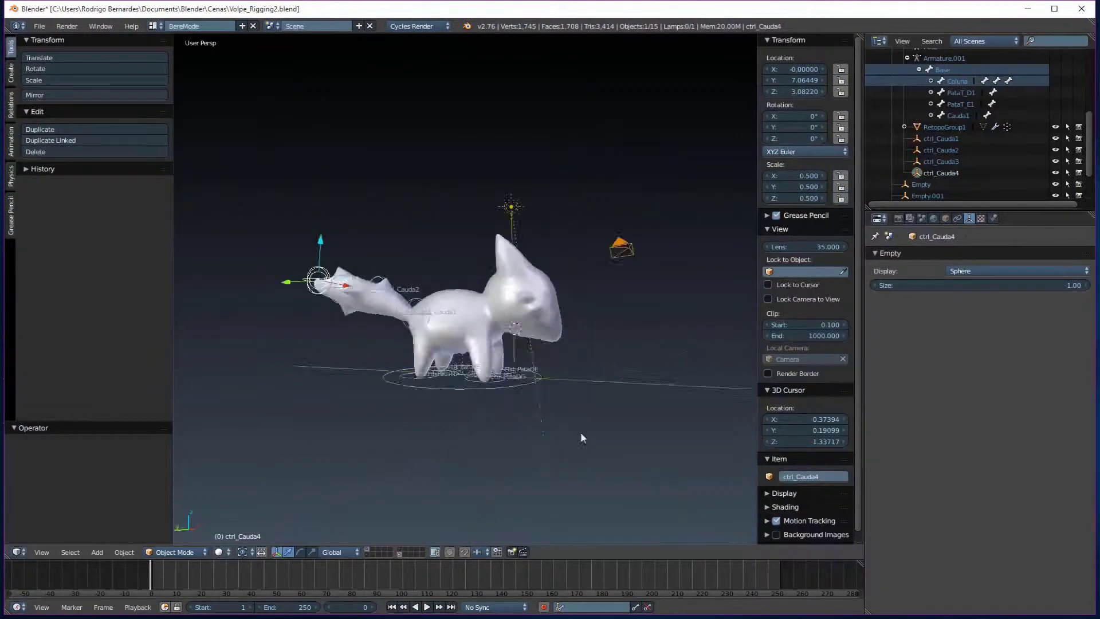
- Check the Cabeça head weights in Weight Paint, then leave weight painting
click(156, 551)
click(180, 488)
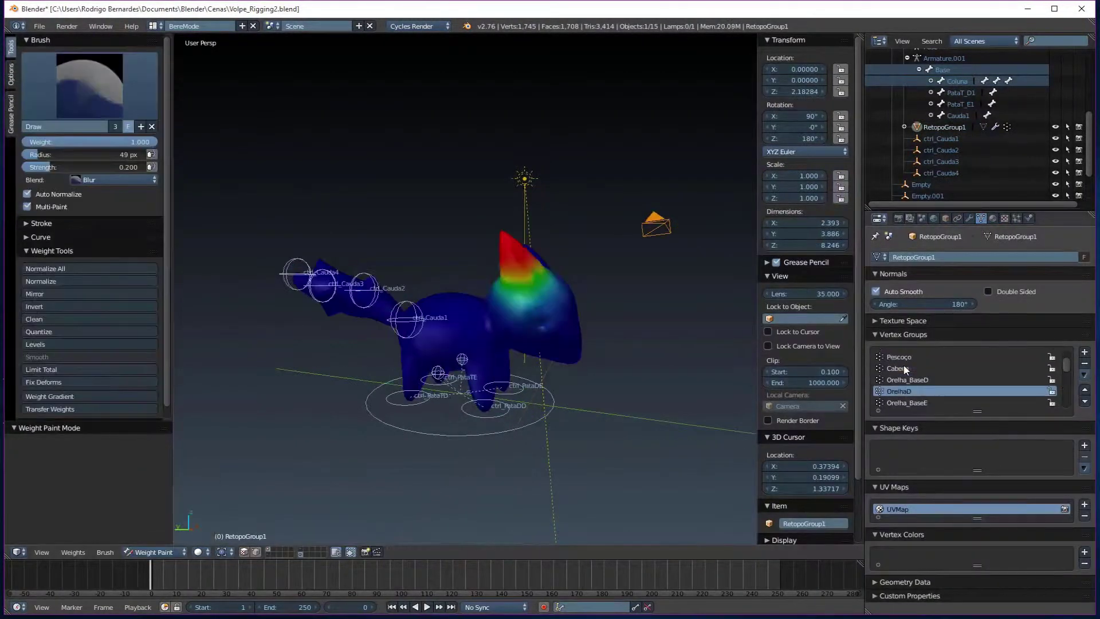
scroll(905, 369, up, 2)
click(906, 370)
key(ctrl+Tab)
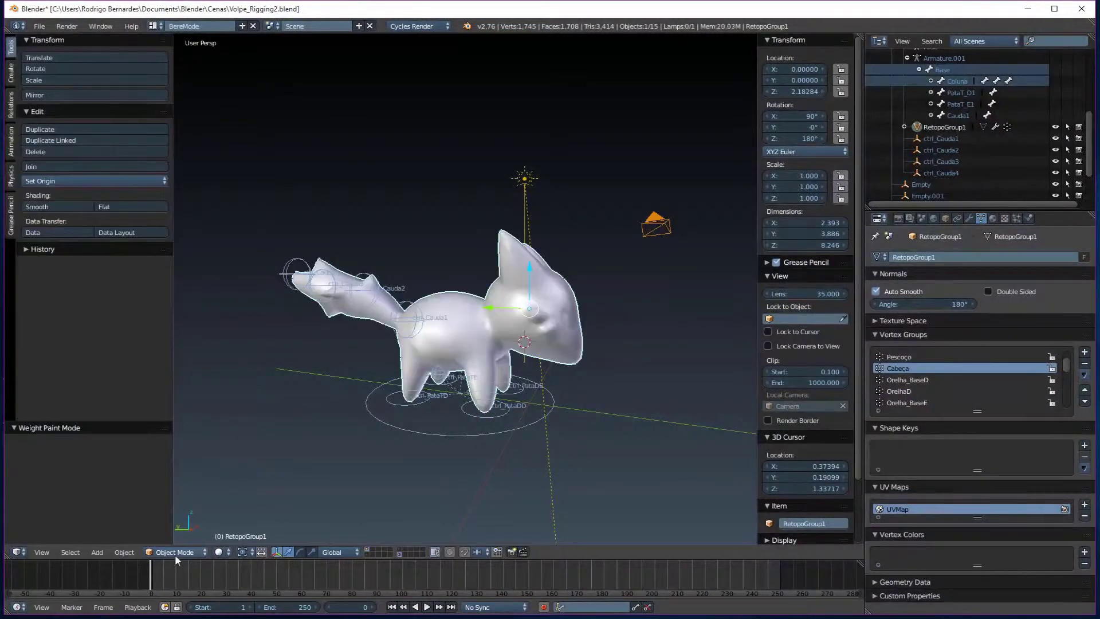
click(174, 552)
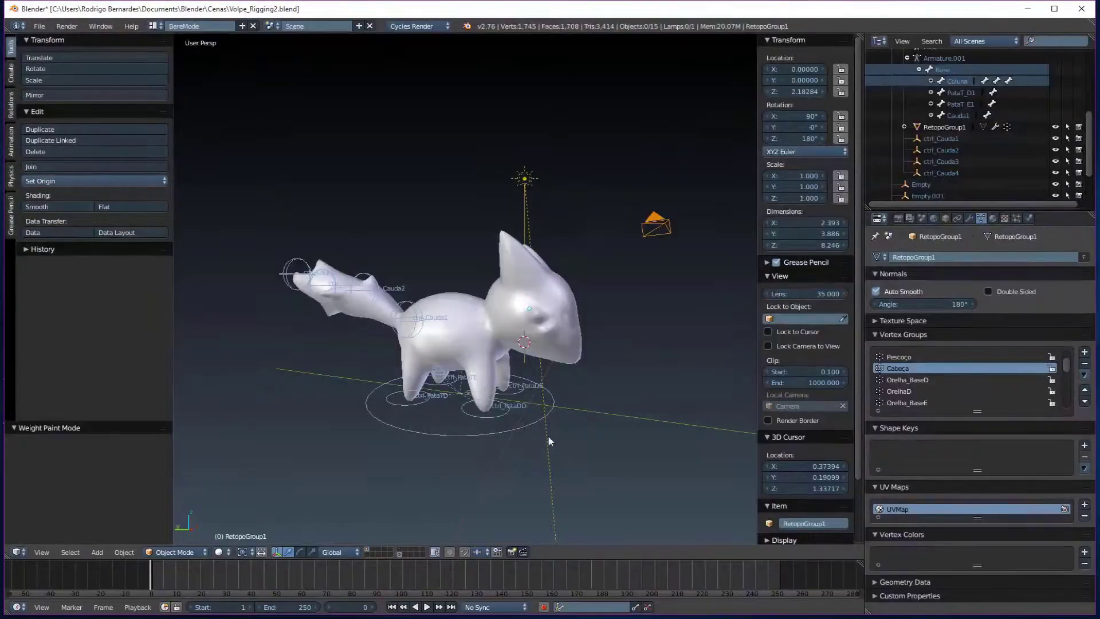
middle_drag(548, 438, 521, 524)
scroll(399, 506, up, 3)
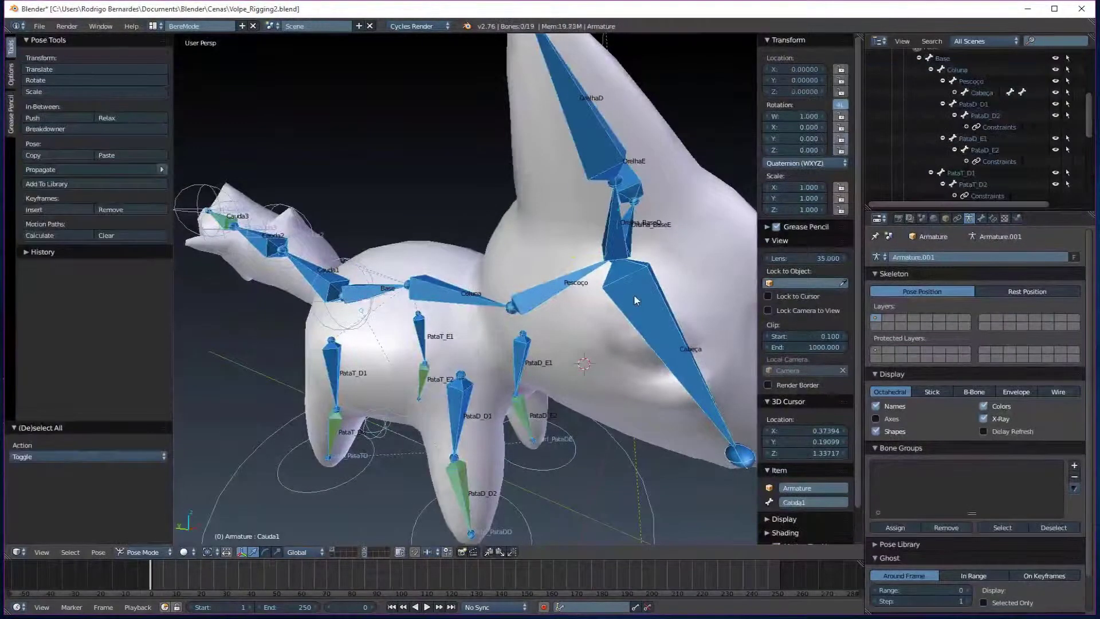
- Rotate the Pescoço neck and Cabeça head bones around Y to test the deformation
scroll(539, 299, down, 3)
right_click(539, 299)
mouse_move(531, 300)
middle_down()
mouse_move(549, 297)
mouse_move(370, 320)
mouse_move(356, 359)
mouse_move(516, 321)
middle_up()
key(a)
right_click(549, 297)
key(r)
right_click(586, 259)
key(r)
key(y)
click(369, 320)
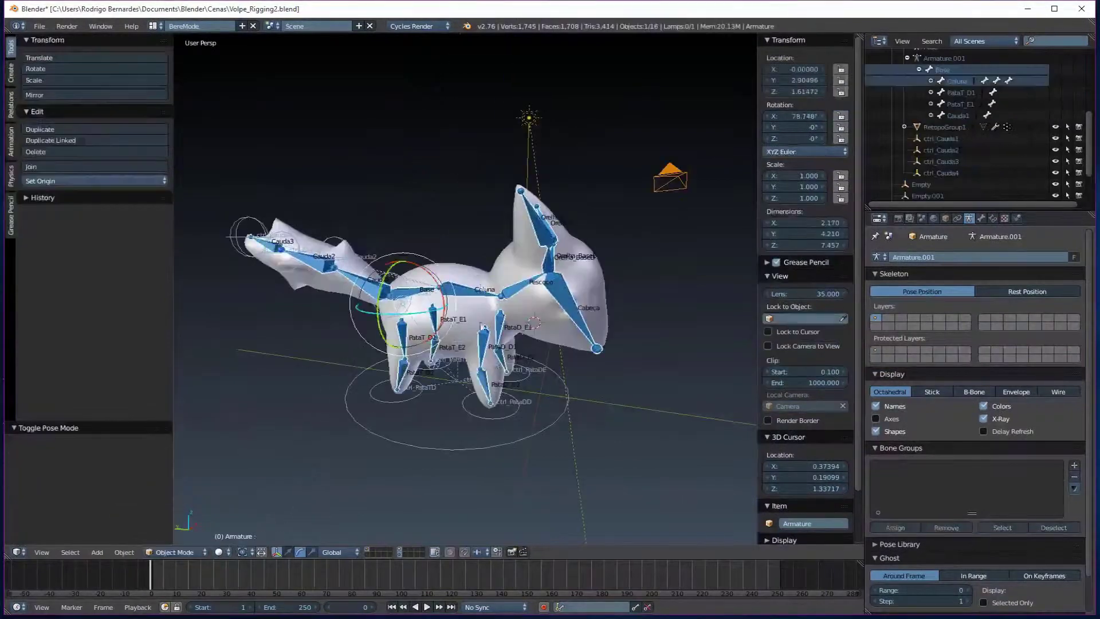
- Inspect the Pescoço neck vertex-group weights on the fox mesh, then reselect the neck bone in Pose Mode
shift+right_click(516, 298)
key(ctrl+Tab)
scroll(515, 298, up, 4)
click(928, 380)
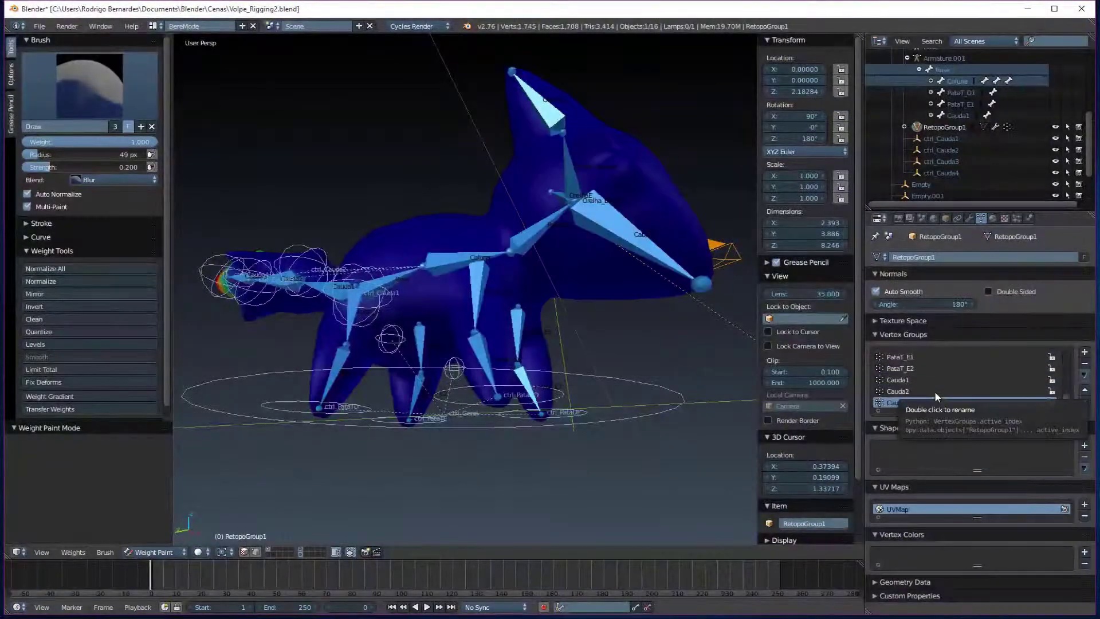
mouse_move(561, 219)
middle_down()
mouse_move(579, 318)
mouse_move(551, 404)
middle_up()
key(ctrl+Tab)
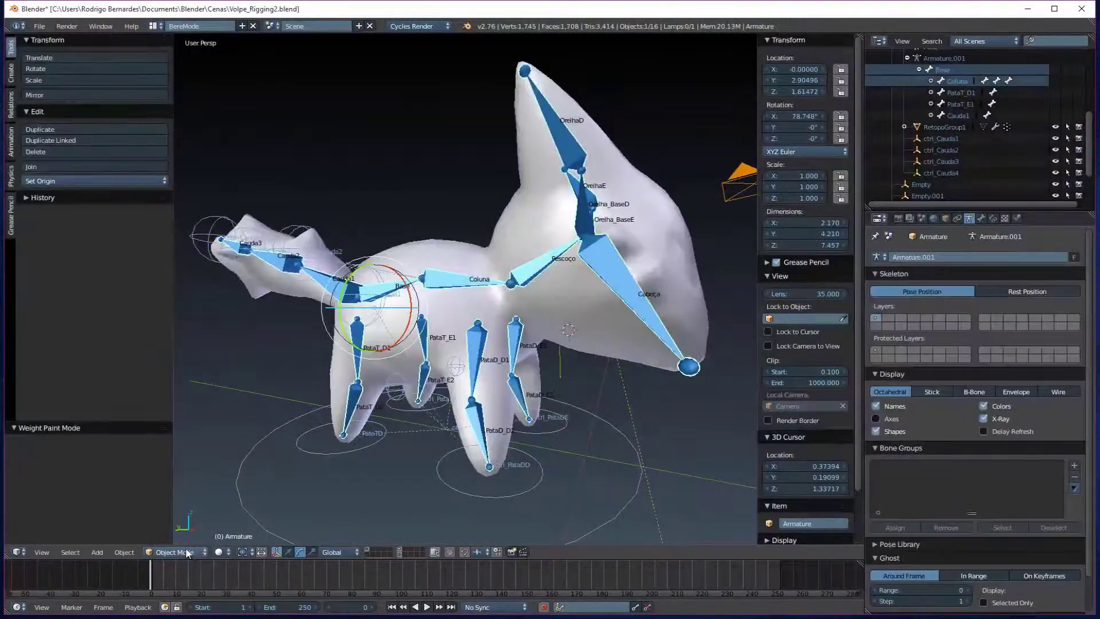
right_click(543, 269)
middle_drag(640, 271, 583, 432)
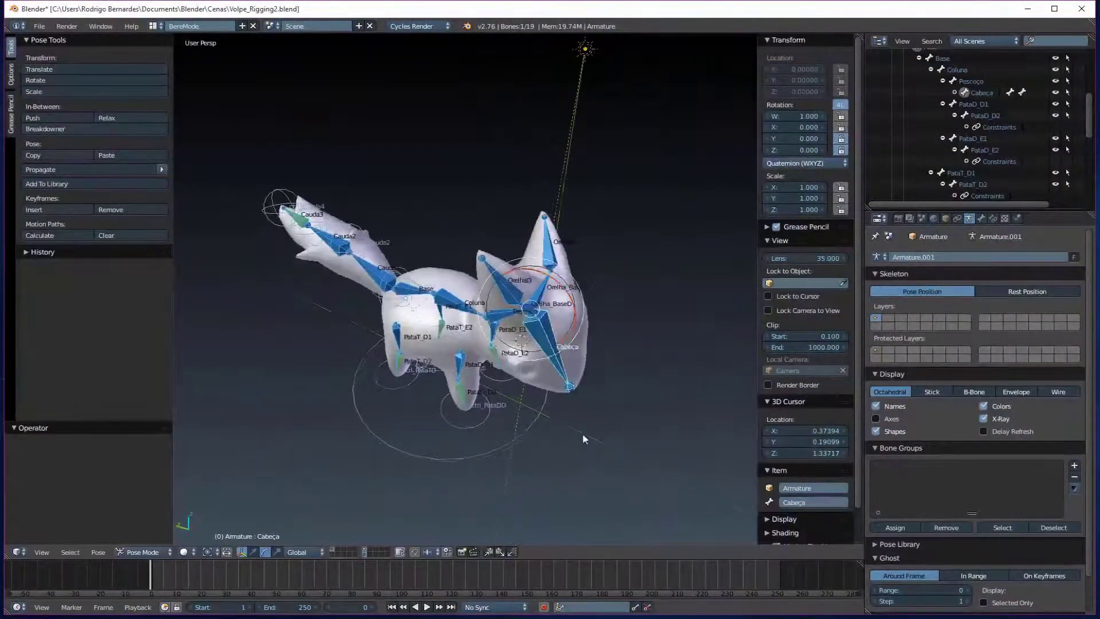
- Bring up the Save As file browser through the 'save as' command search
key(space)
text(save as)
key(Return)
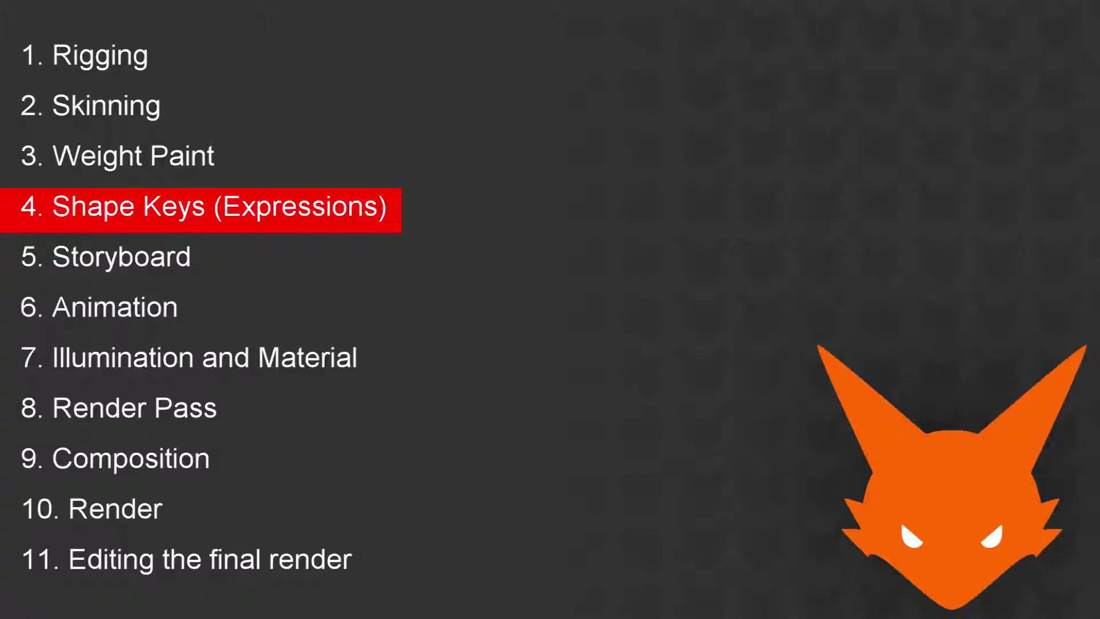
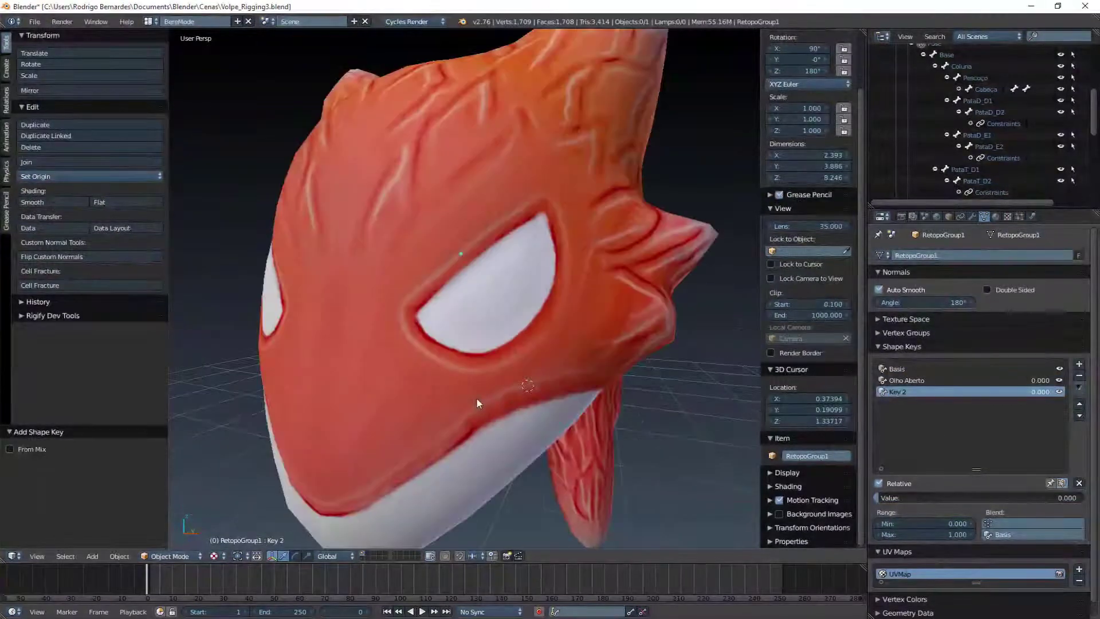
- Drag the Raiva key's eyelid vertices into an angry eye, then lower its strength to preview it
key(Tab)
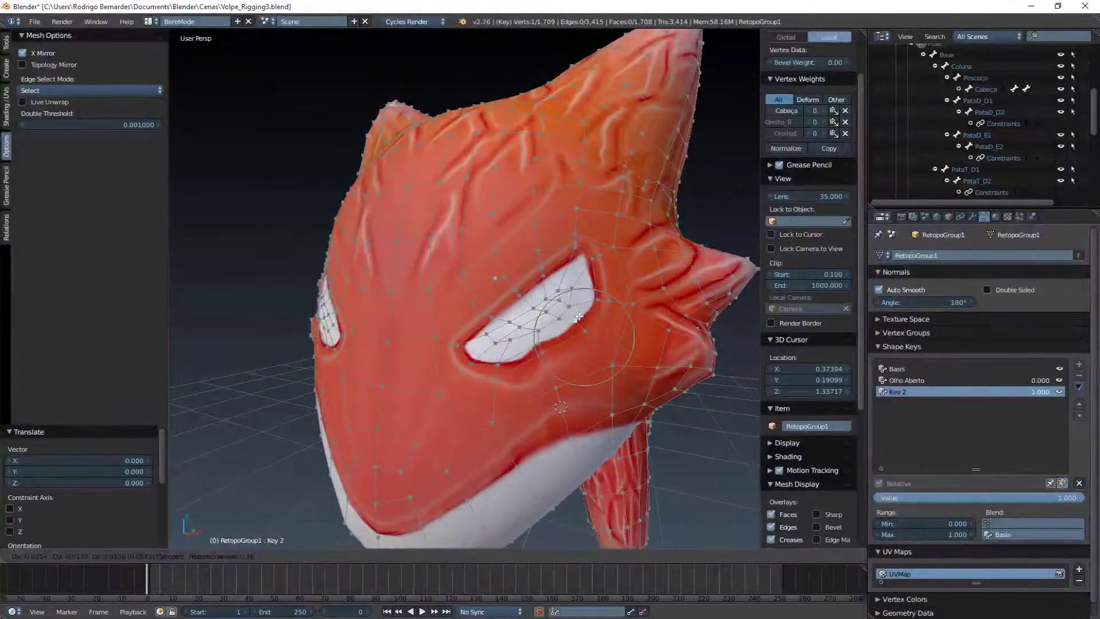
click(579, 316)
right_click(497, 358)
key(g)
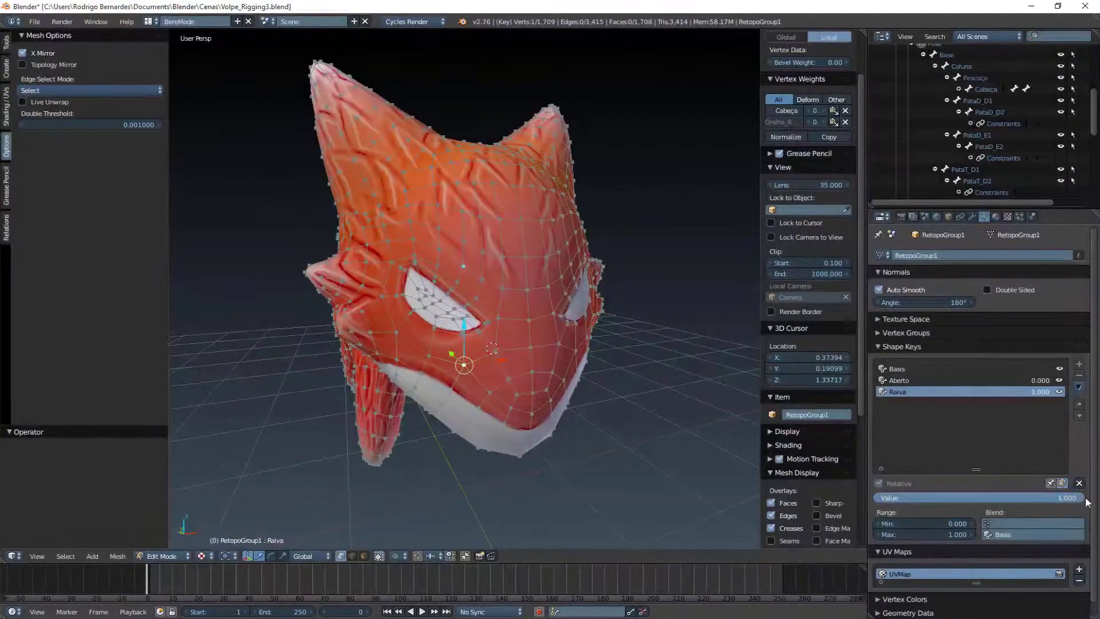
key(Tab)
drag(1057, 498, 877, 497)
- Add a new Key 3 shape key and briefly enter Edit Mode on it
click(1079, 364)
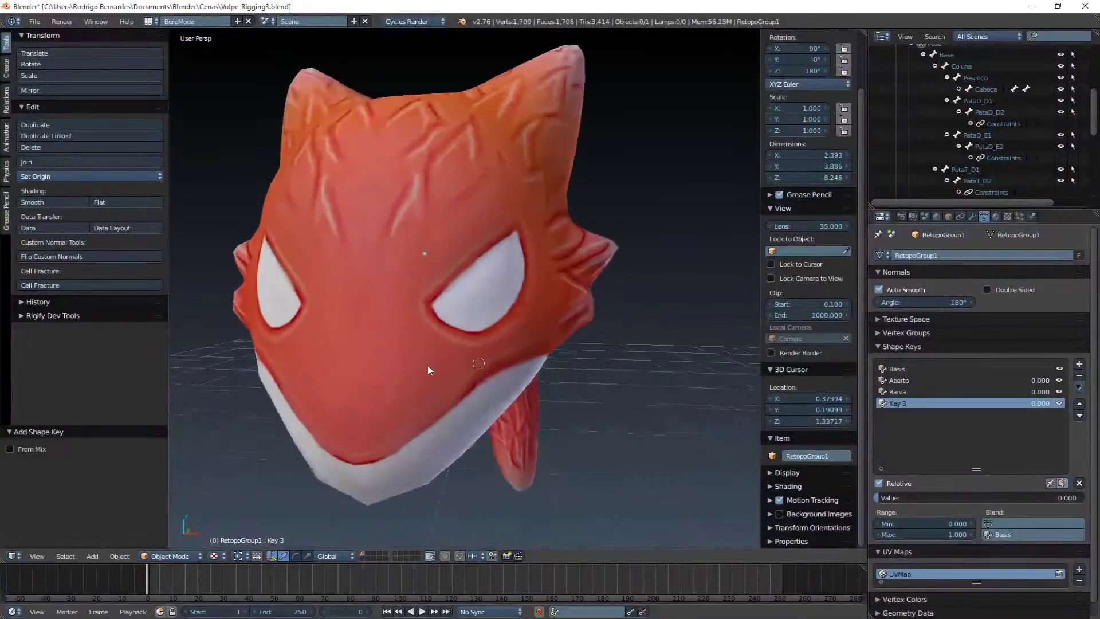
key(Tab)
click(542, 322)
scroll(487, 332, up, 3)
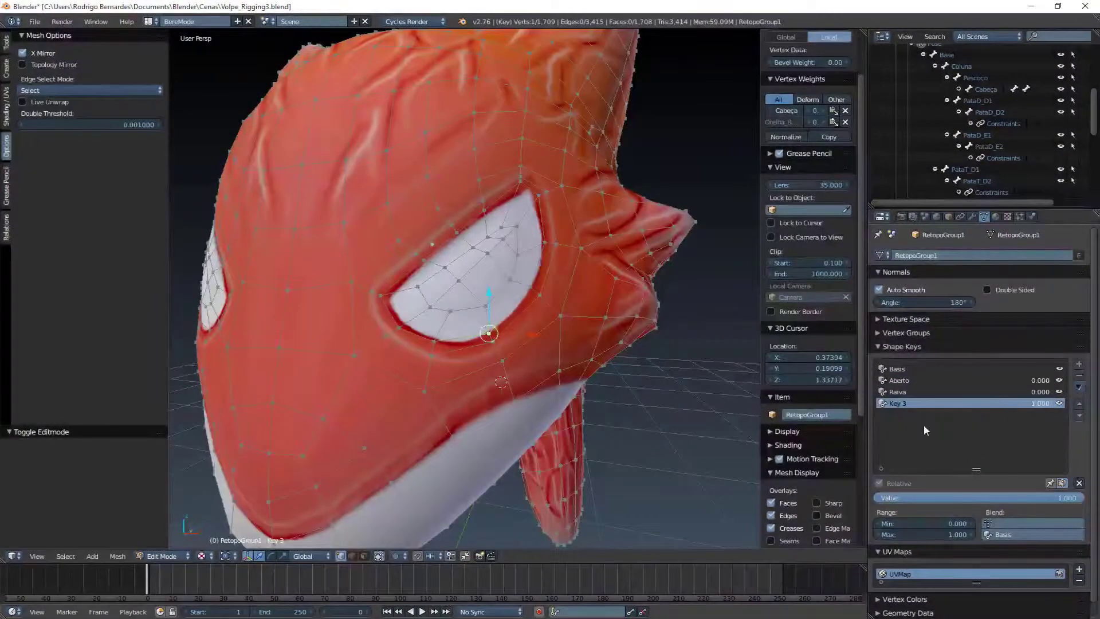
key(Tab)
- Delete Key 3, re-add it From Mix, and view the head from the front
click(1079, 375)
click(1079, 387)
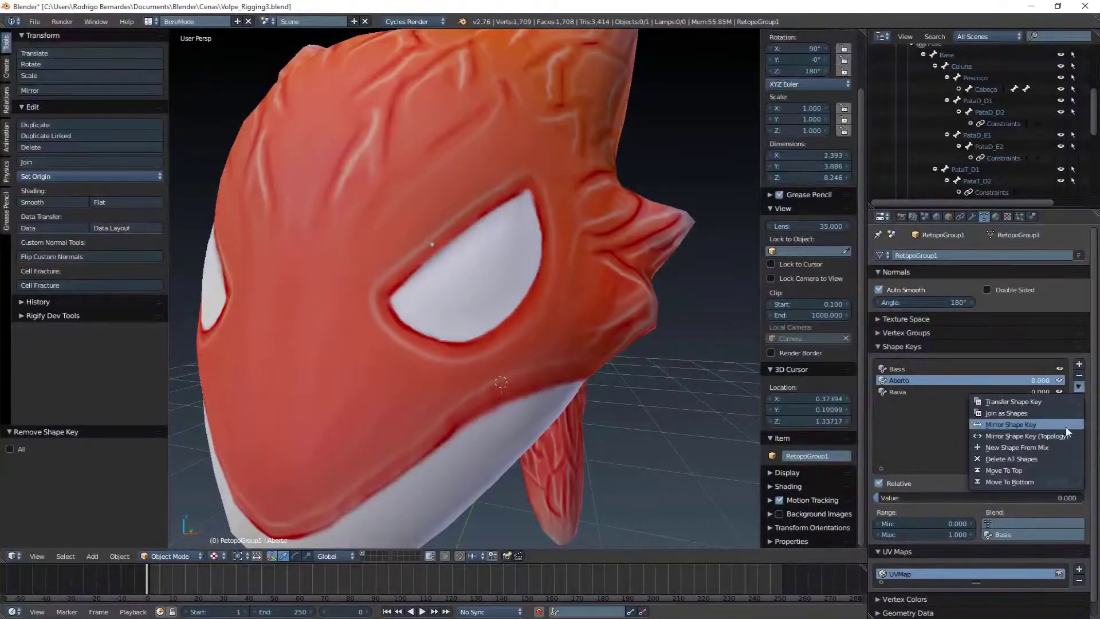
click(1068, 424)
click(1079, 387)
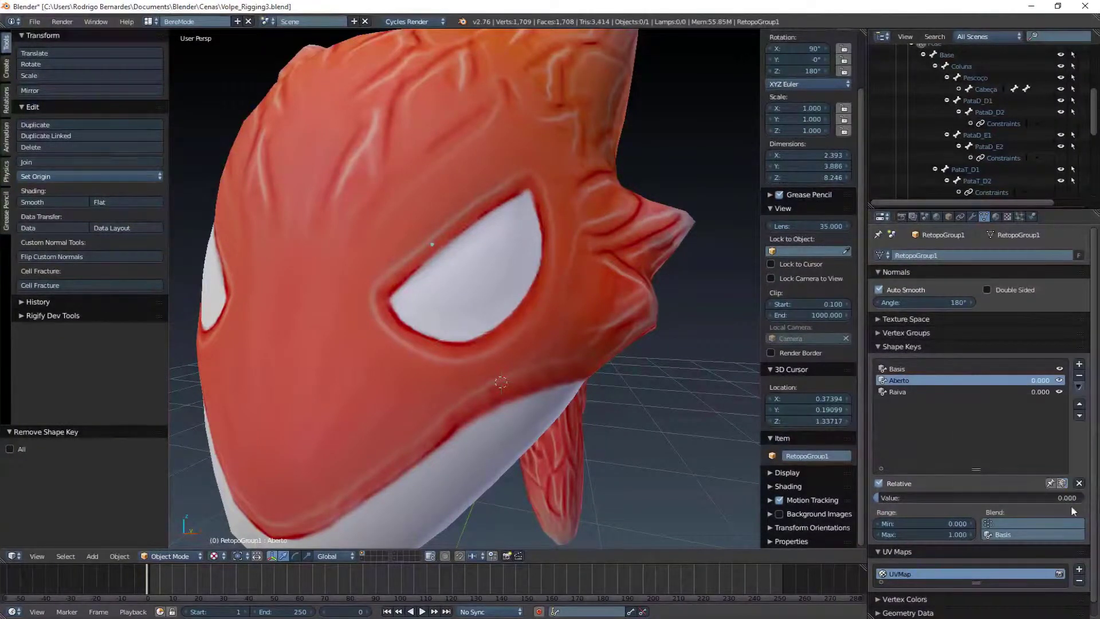
click(1067, 447)
key(KP_1)
- Enter Edit Mode on Key 3, orbit to the eye's side, and proportionally move its vertices
key(Tab)
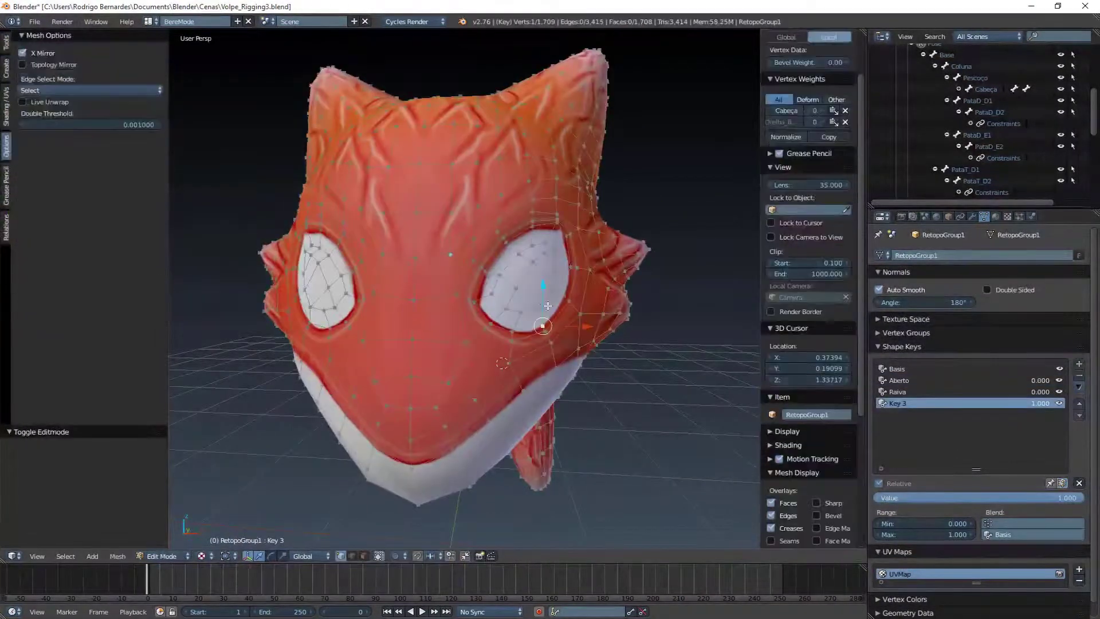
scroll(513, 330, up, 5)
scroll(514, 330, down, 5)
mouse_move(513, 330)
middle_down()
mouse_move(405, 392)
mouse_move(454, 316)
mouse_move(426, 315)
middle_up()
key(g)
click(454, 317)
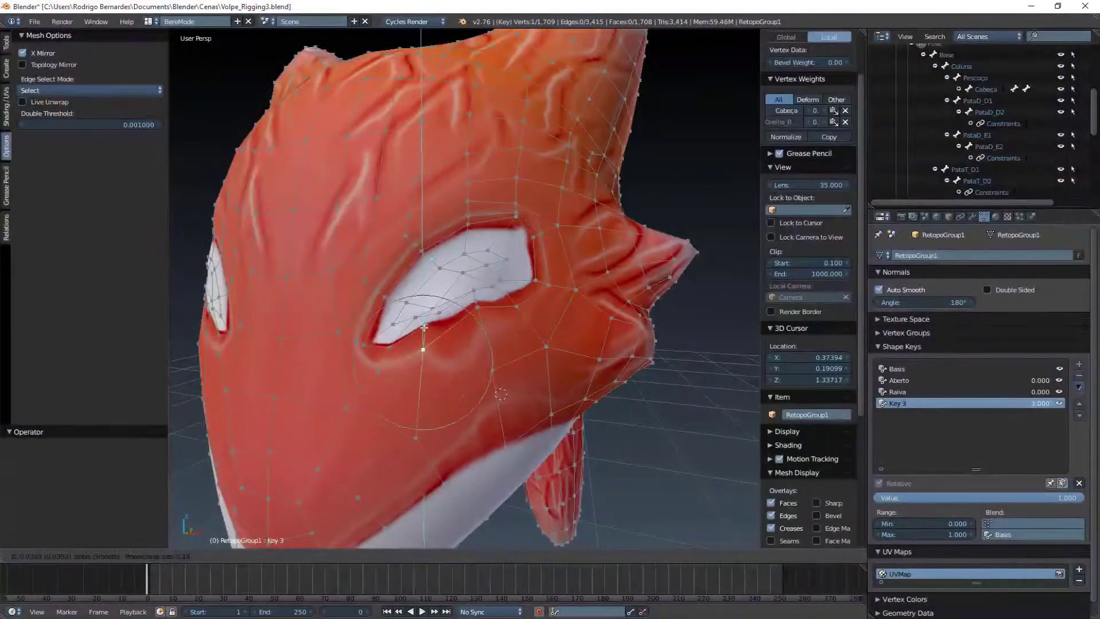
key(x)
- Reposition the eye-rim and eye-corner vertices to start narrowing the eye
click(390, 323)
middle_drag(391, 322, 424, 321)
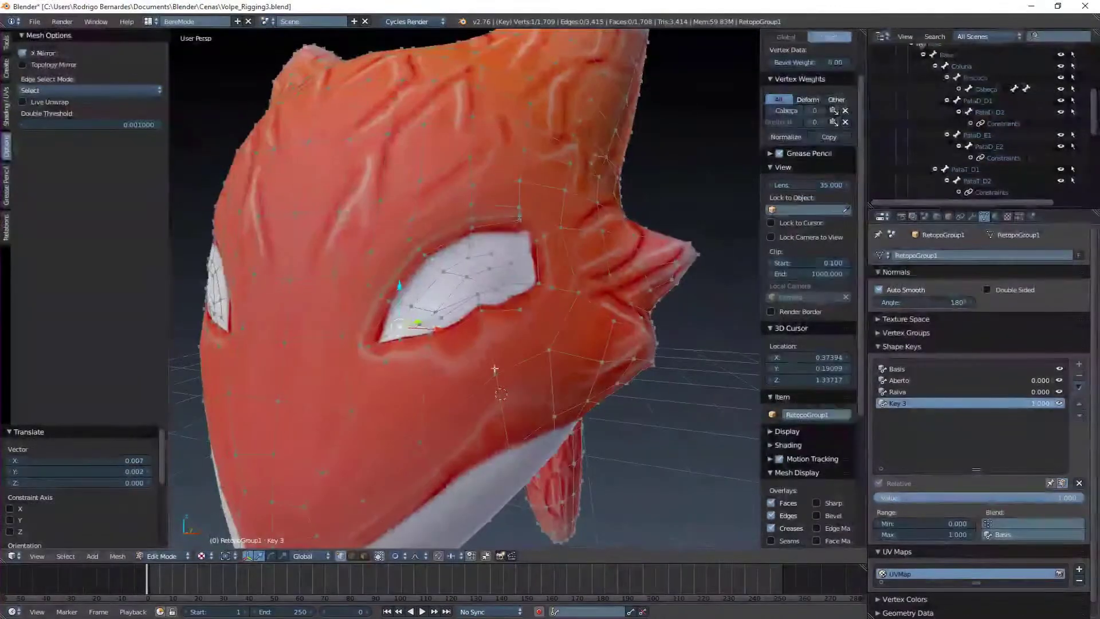
key(g)
click(434, 319)
key(g)
click(422, 371)
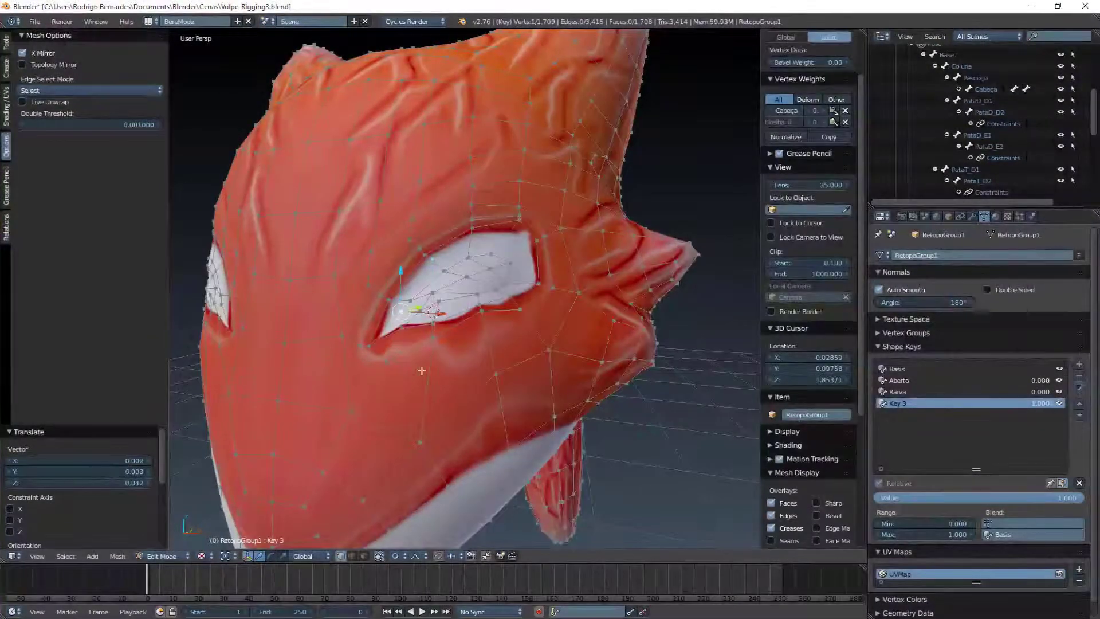
scroll(808, 286, down, 5)
key(g)
click(415, 292)
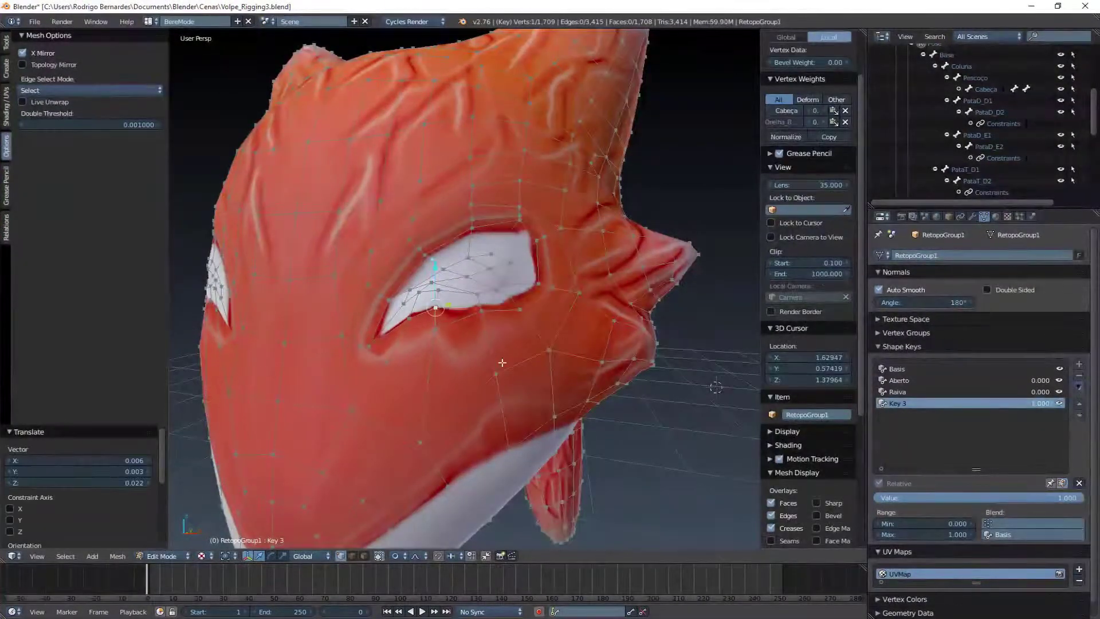
click(716, 387)
- Raise the lower eyelid and the vertex just below it toward the upper lid
right_click(431, 310)
key(g)
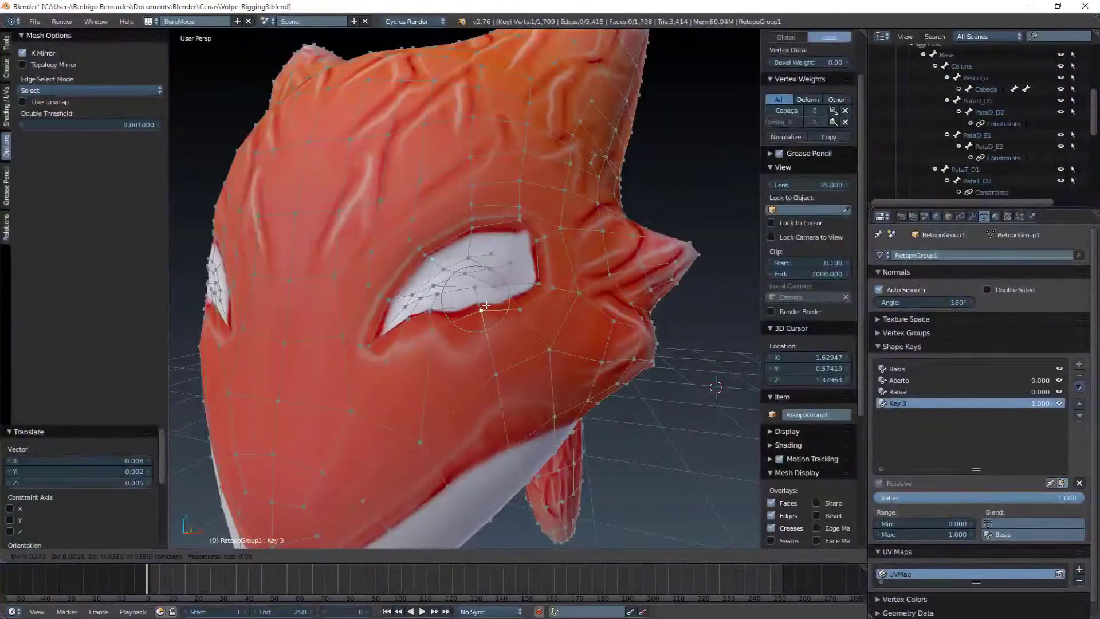
click(471, 296)
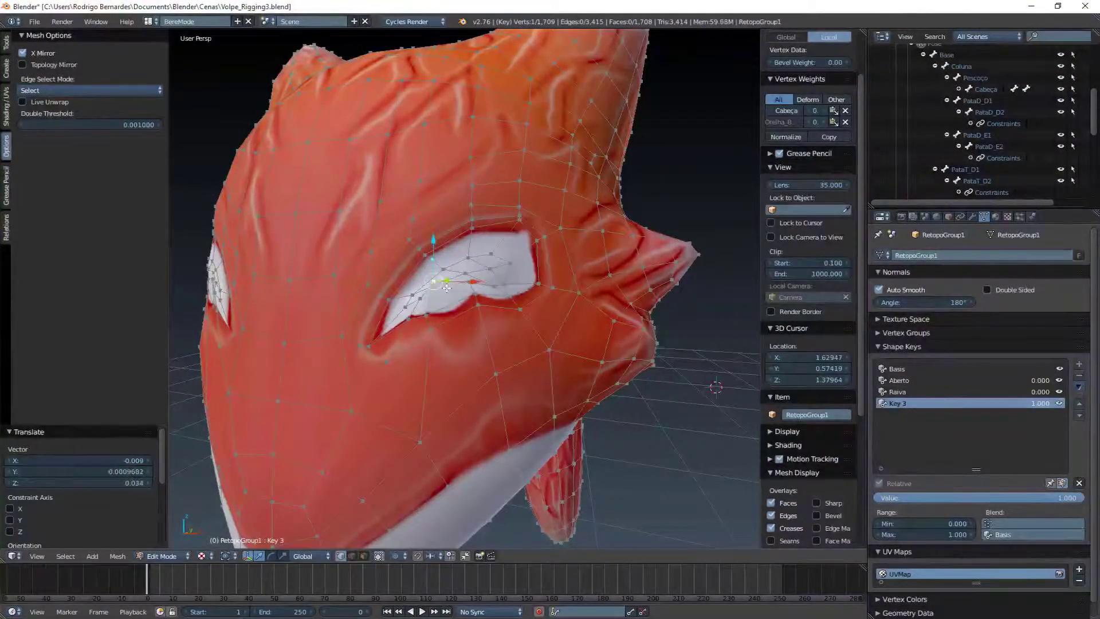
drag(447, 284, 424, 290)
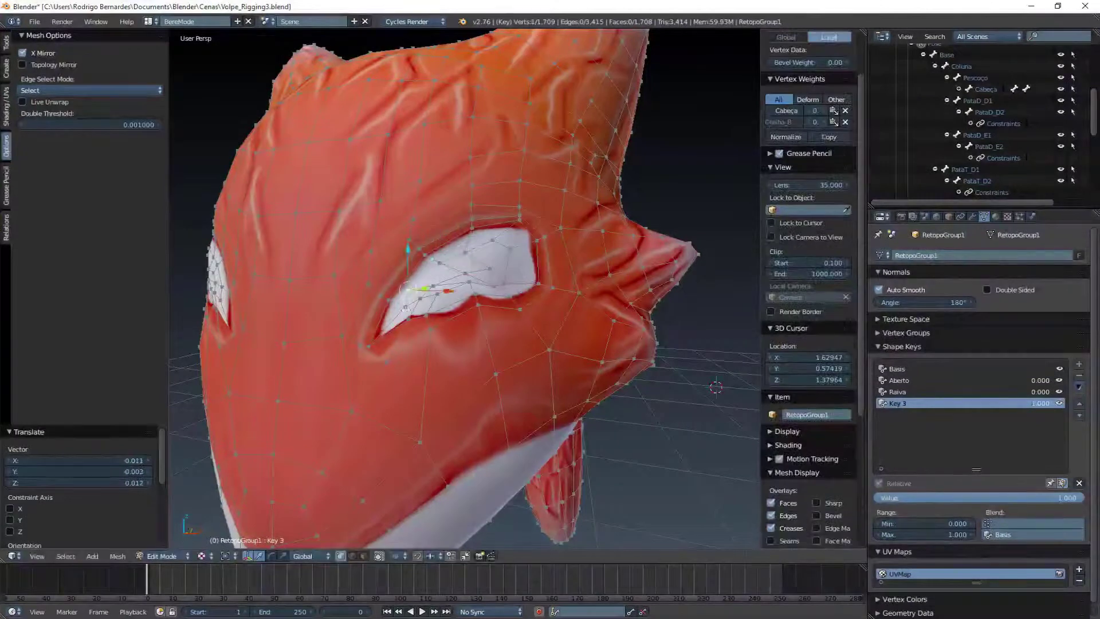
right_click(489, 328)
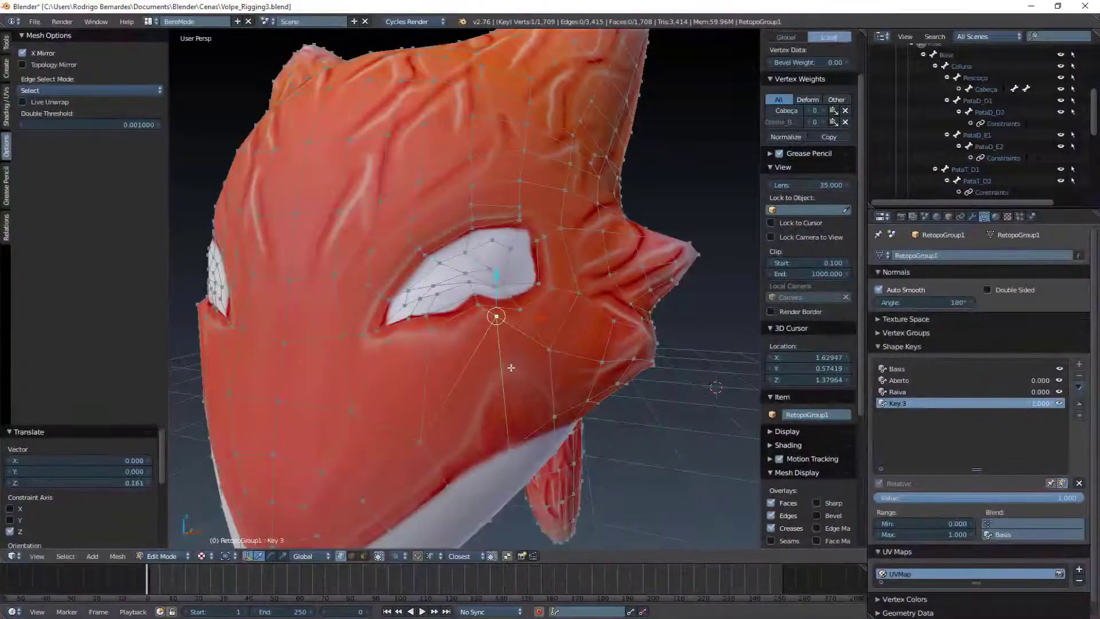
mouse_move(489, 328)
mouse_down()
mouse_move(484, 298)
mouse_move(487, 312)
mouse_up()
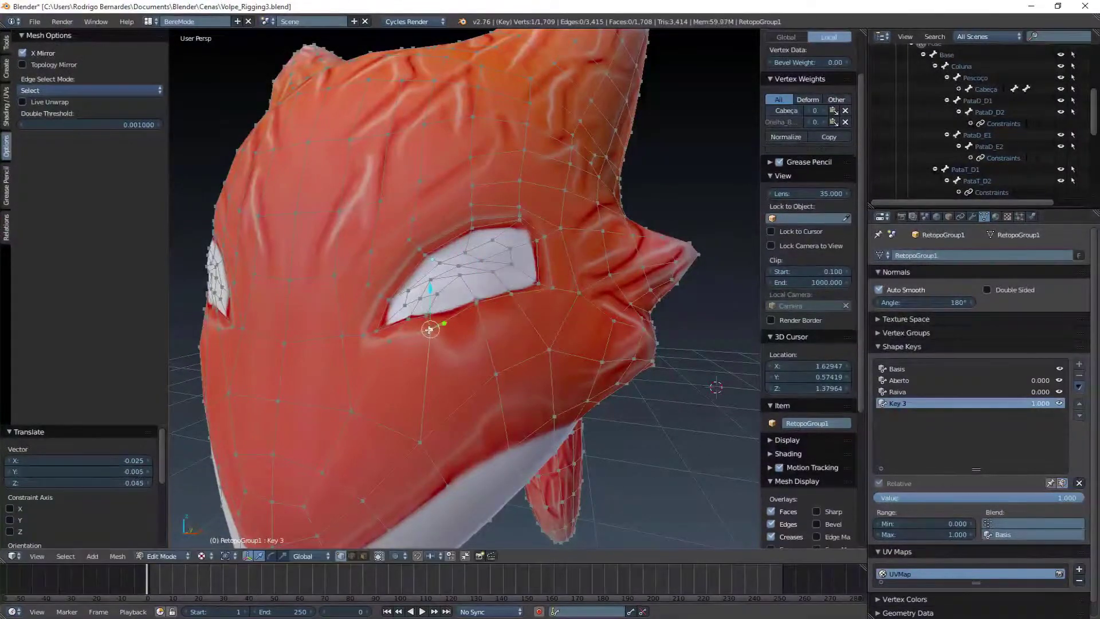
scroll(487, 312, up, 3)
- Move more lower eyelid vertices and lift the eyelid at the outer corner
right_click(399, 346)
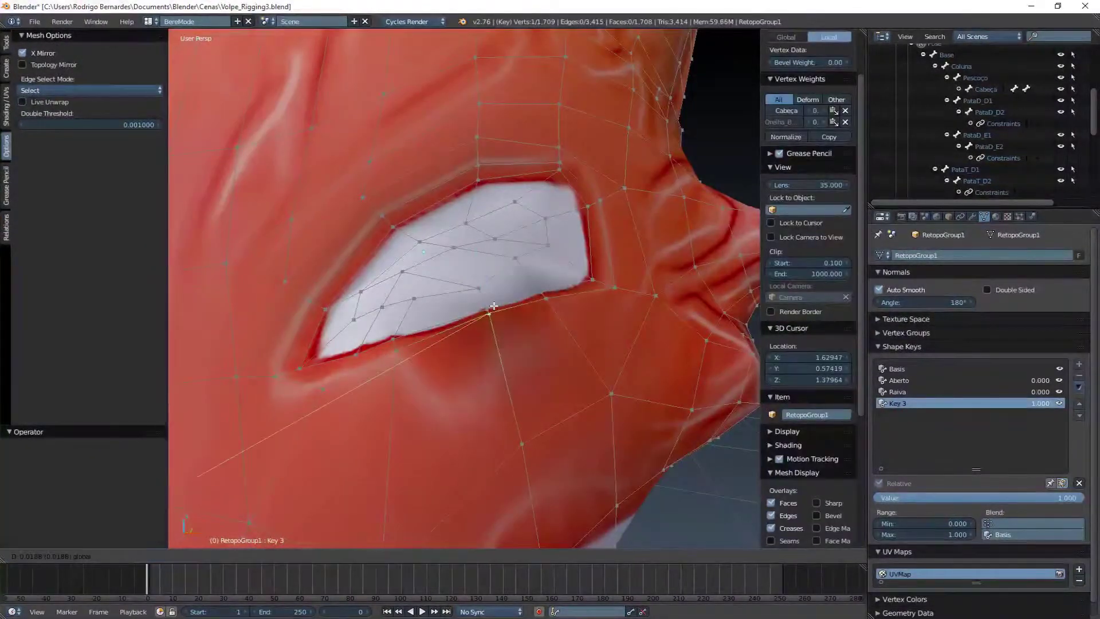
key(g)
scroll(359, 350, down, 3)
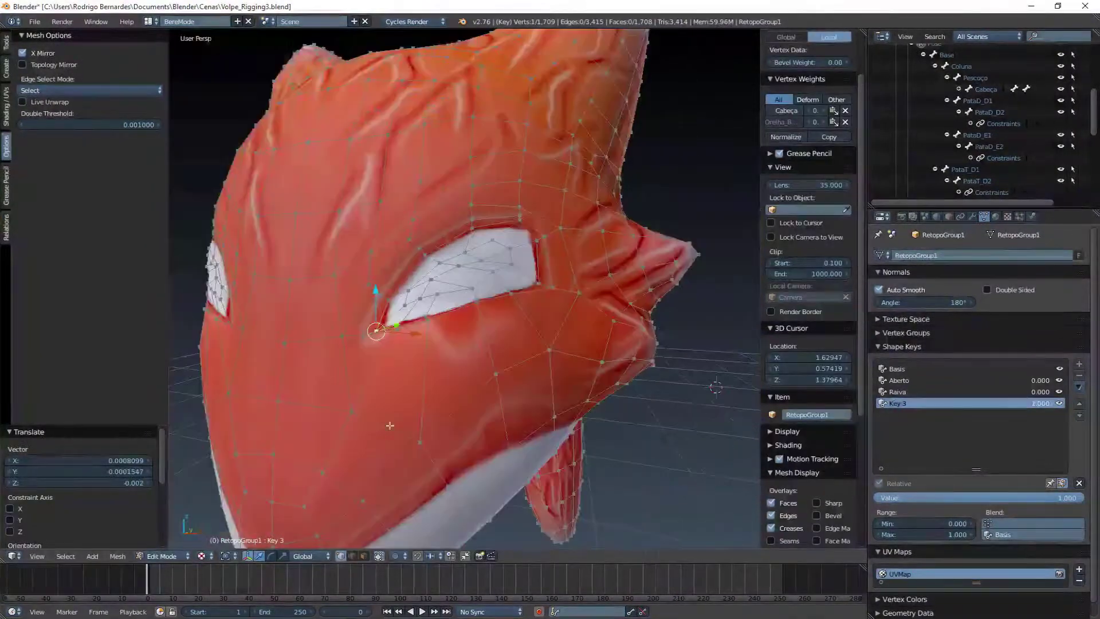
scroll(359, 351, up, 3)
key(g)
click(323, 365)
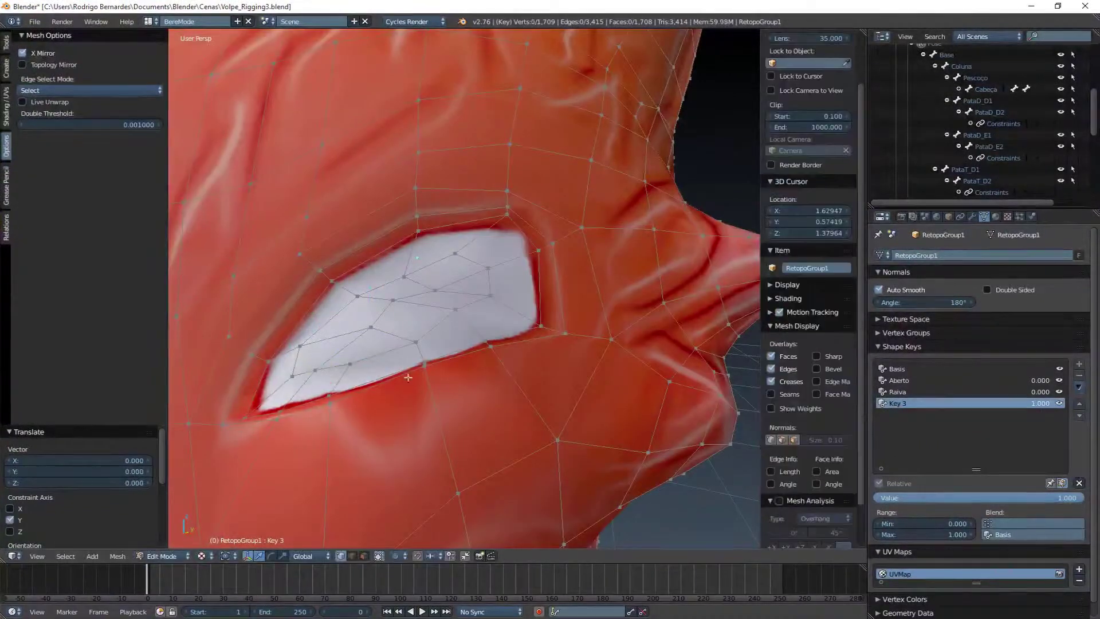
shift+right_click(490, 345)
scroll(541, 345, down, 4)
scroll(541, 345, up, 4)
middle_drag(541, 345, 573, 321)
- Move the eye's outer-corner vertex and the adjacent eye-corner edge upward
right_click(589, 331)
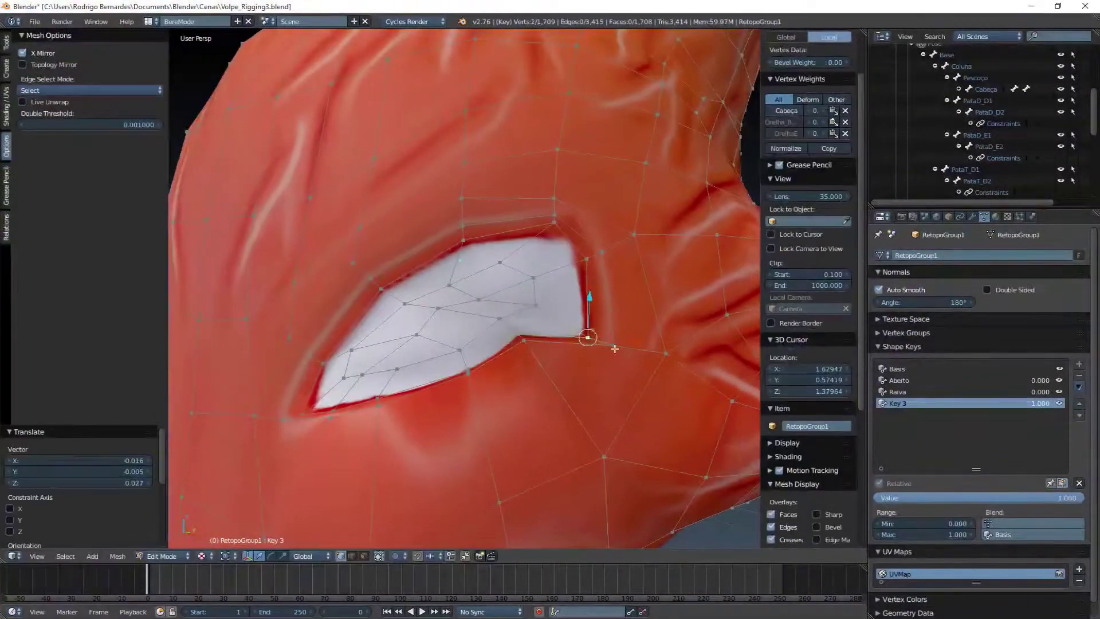
key(g)
click(613, 249)
right_click(555, 216)
shift+right_click(602, 251)
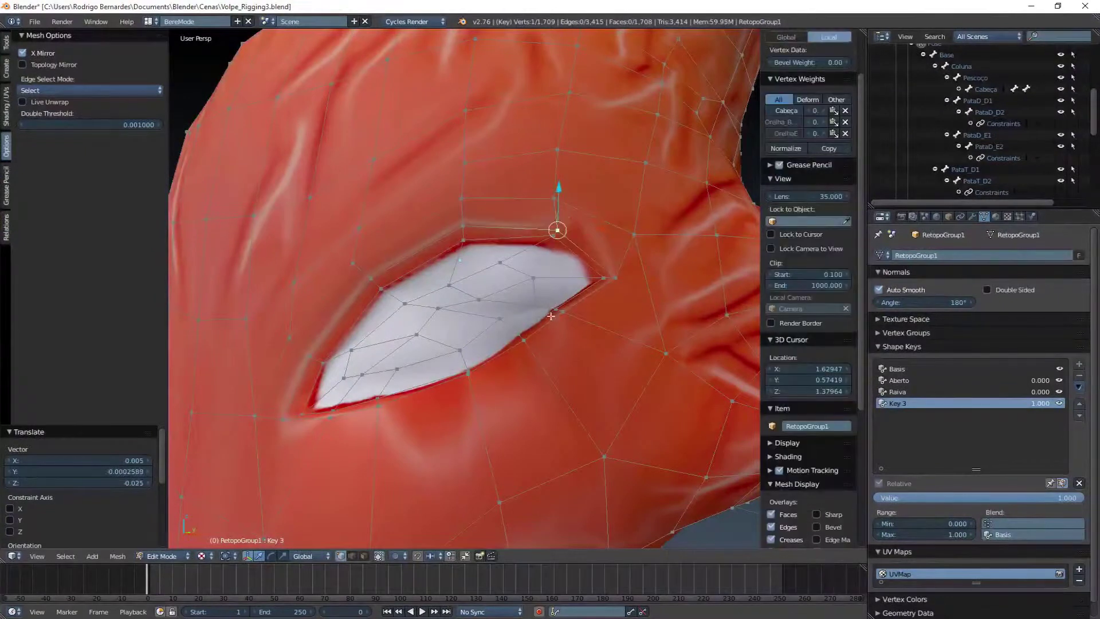
key(g)
click(554, 228)
- Select lower eyelid vertices and reposition them, adjusting proportional editing
scroll(614, 366, down, 2)
middle_drag(611, 279, 473, 336)
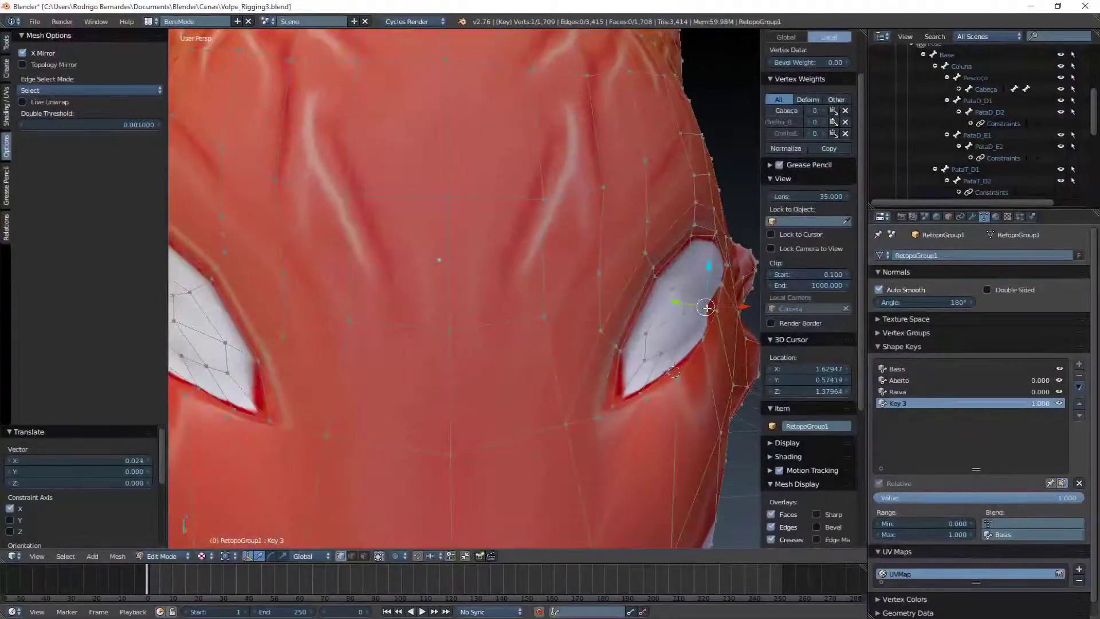
ctrl+right_click(473, 336)
right_click(518, 290)
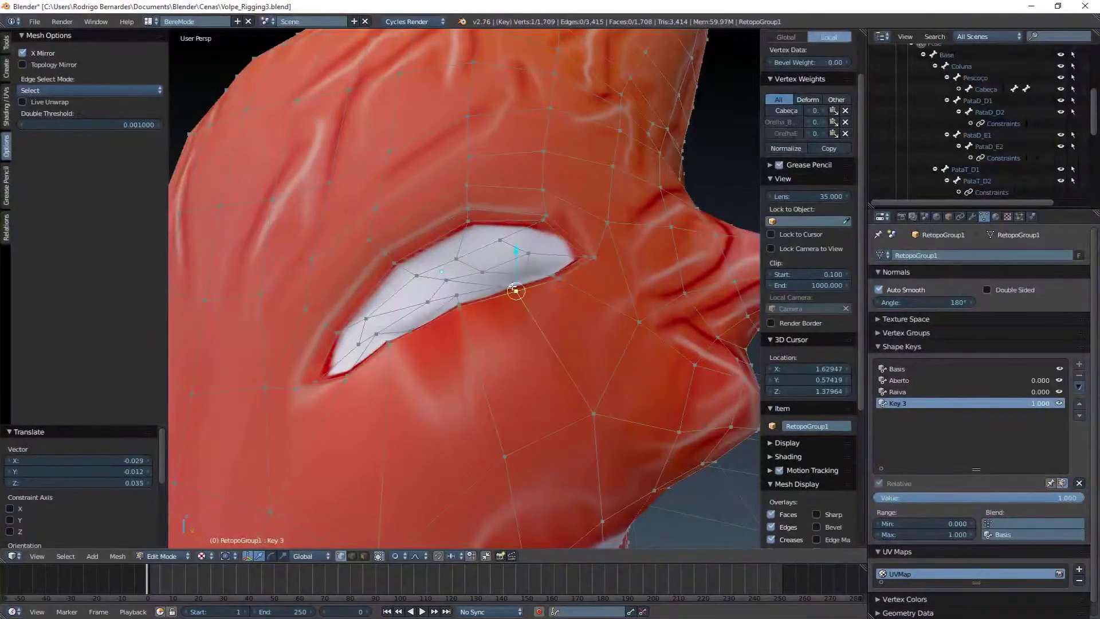
key(g)
click(511, 287)
mouse_move(511, 287)
middle_down()
mouse_move(633, 265)
mouse_move(512, 375)
middle_up()
click(399, 556)
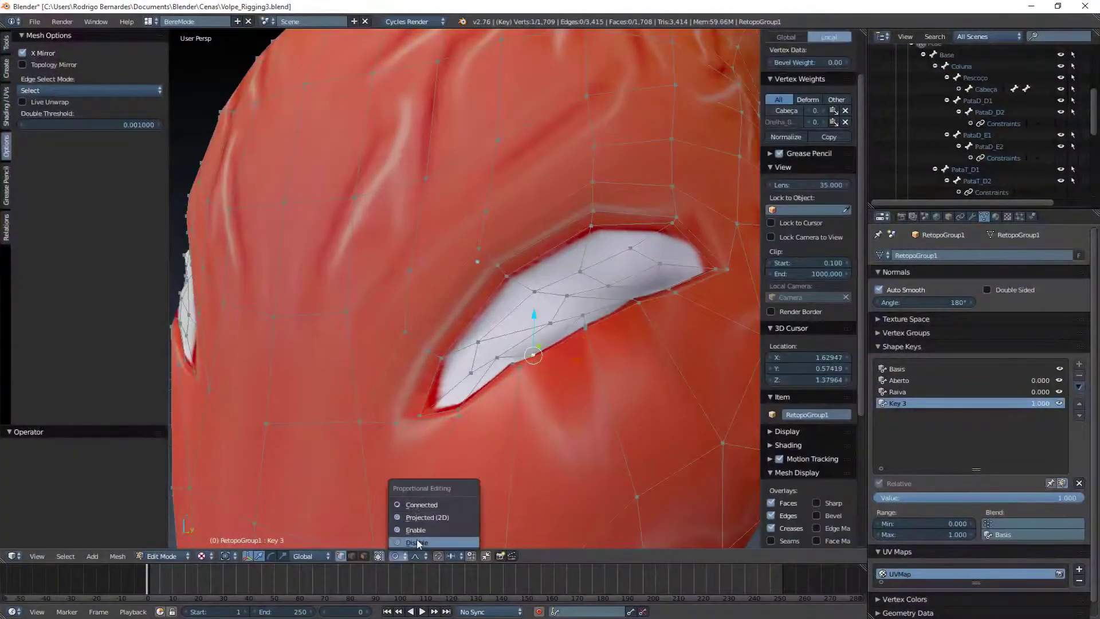
key(g)
click(515, 352)
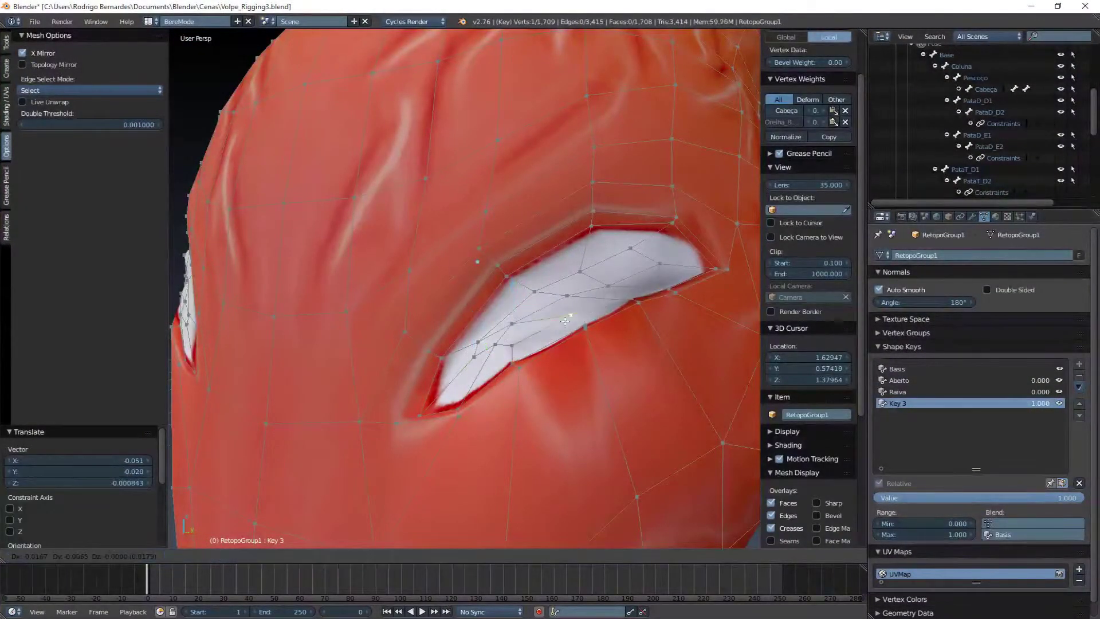
- Adjust the upper eyelid and eye-corner vertices, including an X-constrained move
right_click(525, 281)
key(g)
click(526, 288)
right_click(611, 284)
key(g)
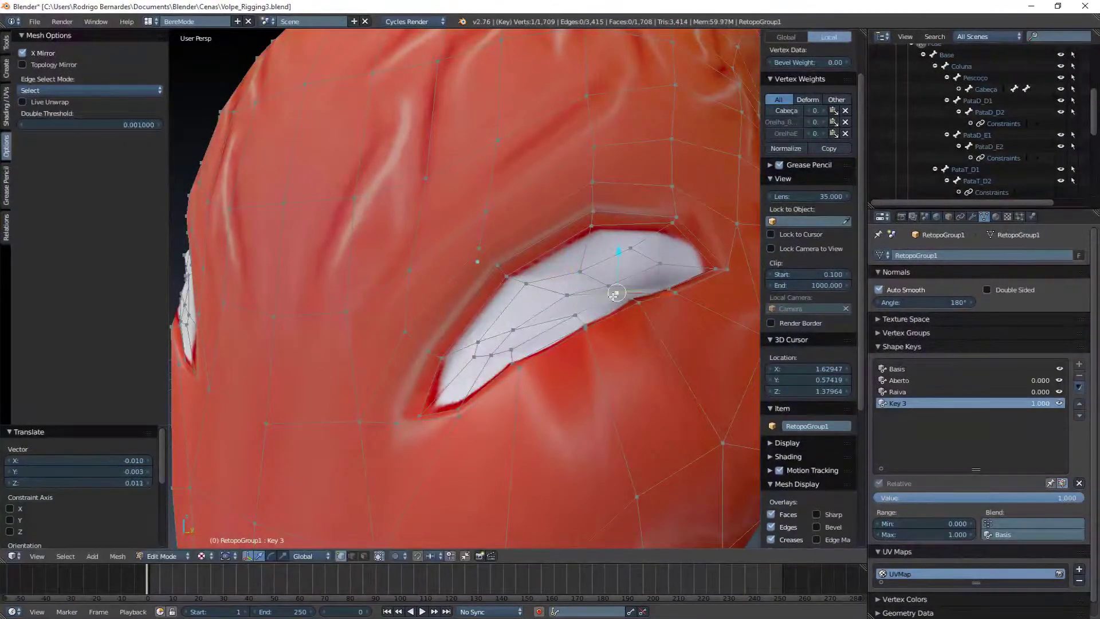
click(676, 272)
scroll(619, 255, down, 3)
middle_drag(620, 255, 515, 287)
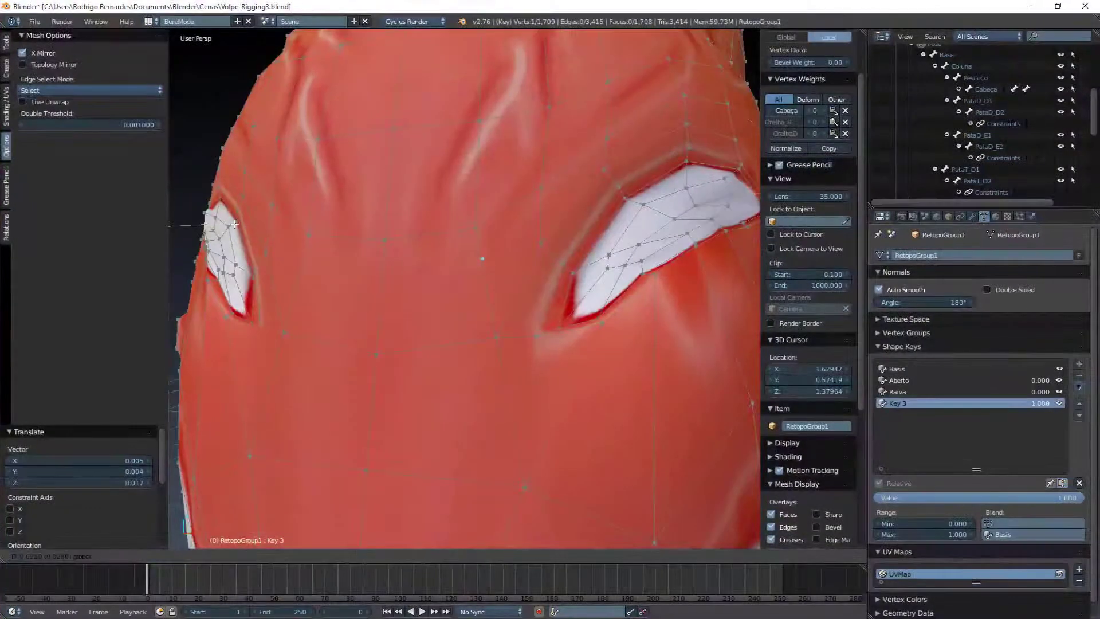
key(g)
key(x)
click(401, 344)
middle_drag(401, 343, 253, 558)
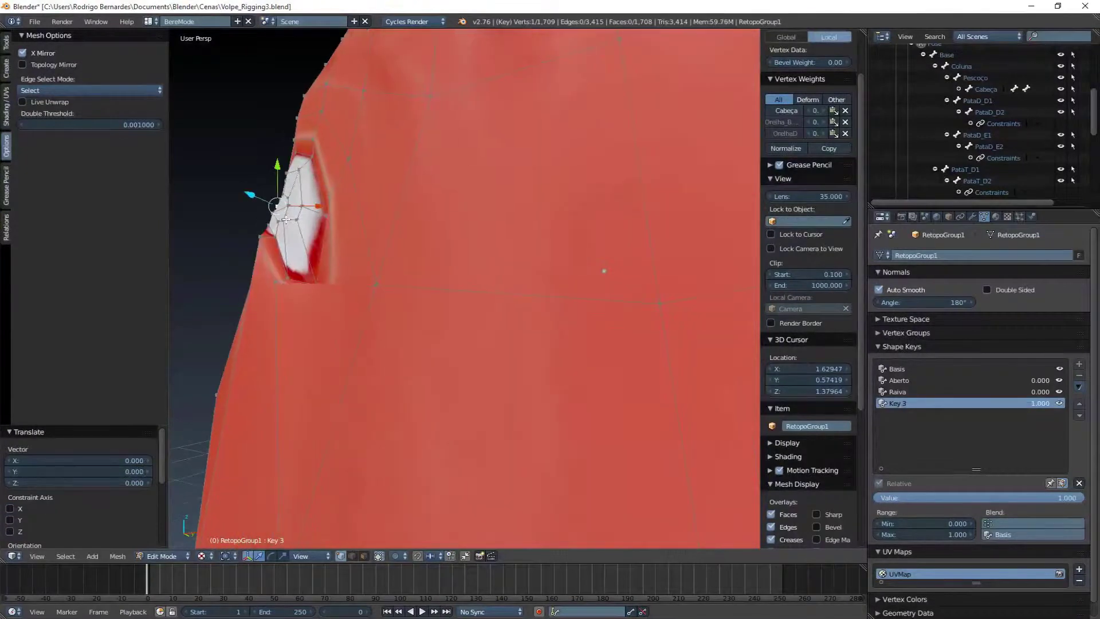
- Shift remaining eye-edge vertices along X to finish the angled eye shape
right_click(296, 249)
key(g)
key(x)
click(304, 269)
mouse_move(304, 269)
middle_down()
mouse_move(315, 298)
mouse_move(310, 133)
mouse_move(630, 275)
mouse_move(292, 167)
mouse_move(590, 189)
mouse_move(309, 172)
middle_up()
key(g)
key(x)
click(321, 229)
right_click(634, 274)
key(g)
click(635, 274)
- Make a final proportional tweak to a head vertex and return to Object Mode
click(309, 556)
scroll(402, 401, down, 8)
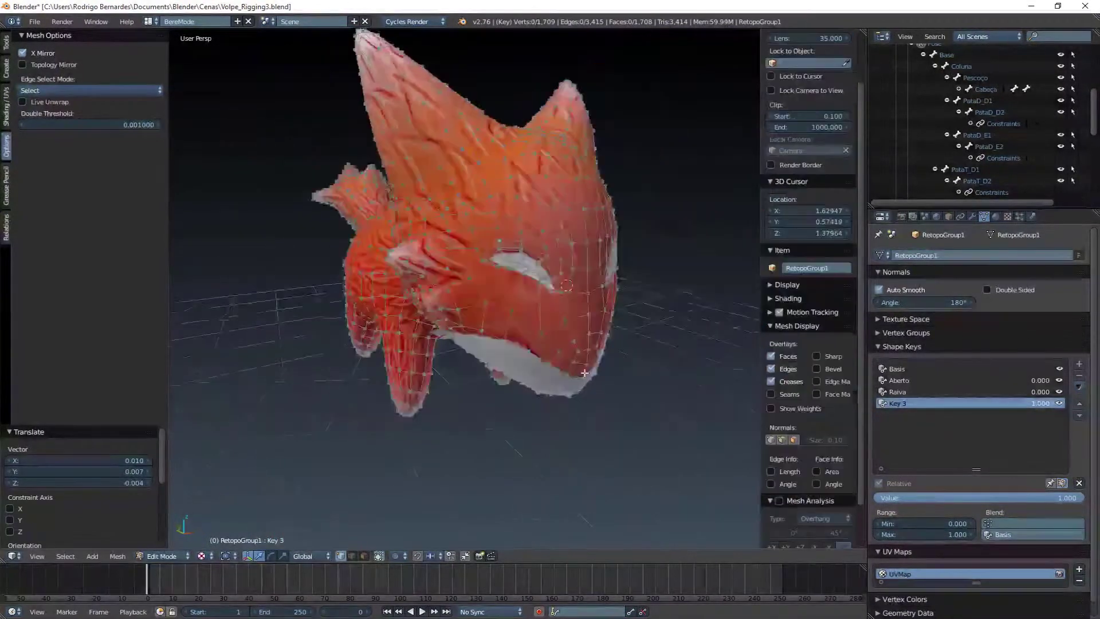
mouse_move(401, 401)
middle_down()
mouse_move(599, 331)
mouse_move(516, 275)
mouse_move(510, 258)
mouse_move(545, 270)
mouse_move(573, 343)
mouse_move(587, 442)
middle_up()
key(a)
scroll(599, 331, up, 1)
right_click(513, 264)
key(g)
click(512, 256)
scroll(516, 287, up, 5)
scroll(516, 286, down, 5)
key(Tab)
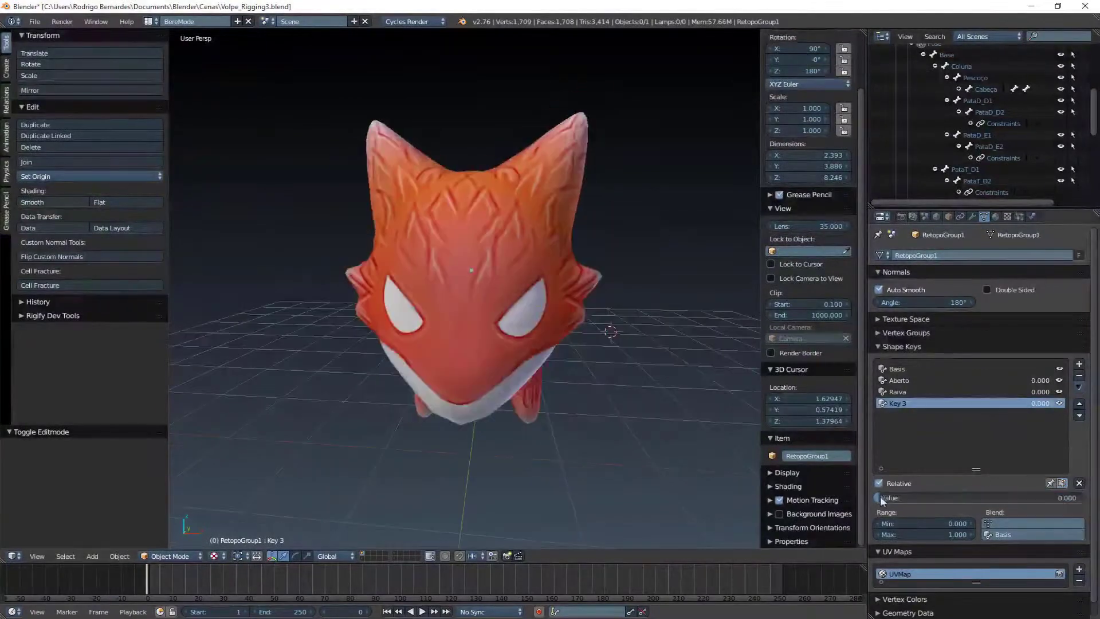
- Save the file as Volpe_Rigging4.blend
click(34, 21)
click(46, 123)
click(1014, 66)
key(Return)
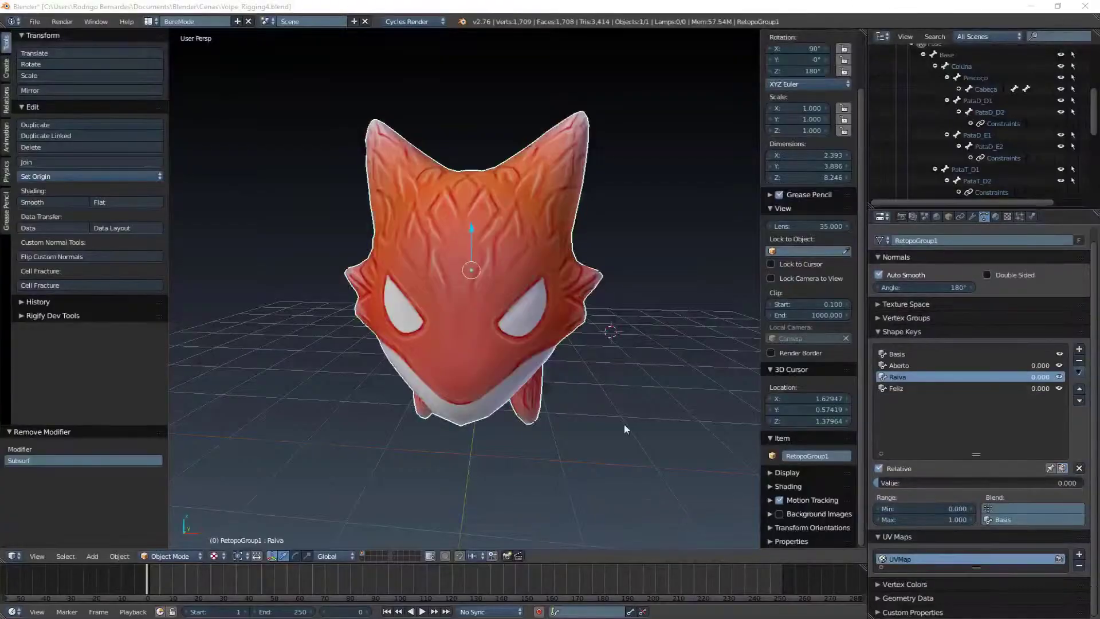
mouse_move(624, 424)
middle_down()
mouse_move(666, 332)
mouse_move(630, 344)
middle_up()
- Add a new Key 4 shape key and enter Edit Mode on it
click(1079, 349)
key(Tab)
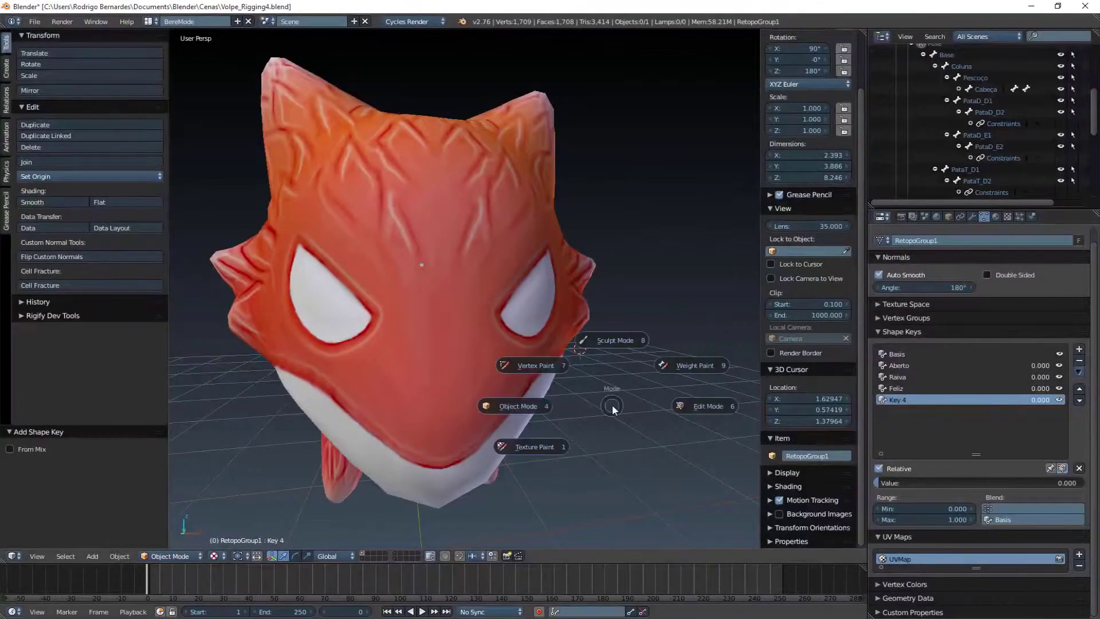
mouse_move(613, 390)
middle_down()
mouse_move(516, 367)
mouse_move(470, 309)
mouse_move(412, 290)
middle_up()
scroll(498, 378, up, 3)
- Proportionally move an eyelid vertex to begin reshaping the eye on Key 4
shift+right_click(461, 378)
key(g)
click(456, 373)
scroll(470, 310, up, 2)
key(g)
click(470, 306)
scroll(459, 298, down, 3)
- Proportionally move a single eye vertex in Key 4, raising it and shifting it left
click(412, 291)
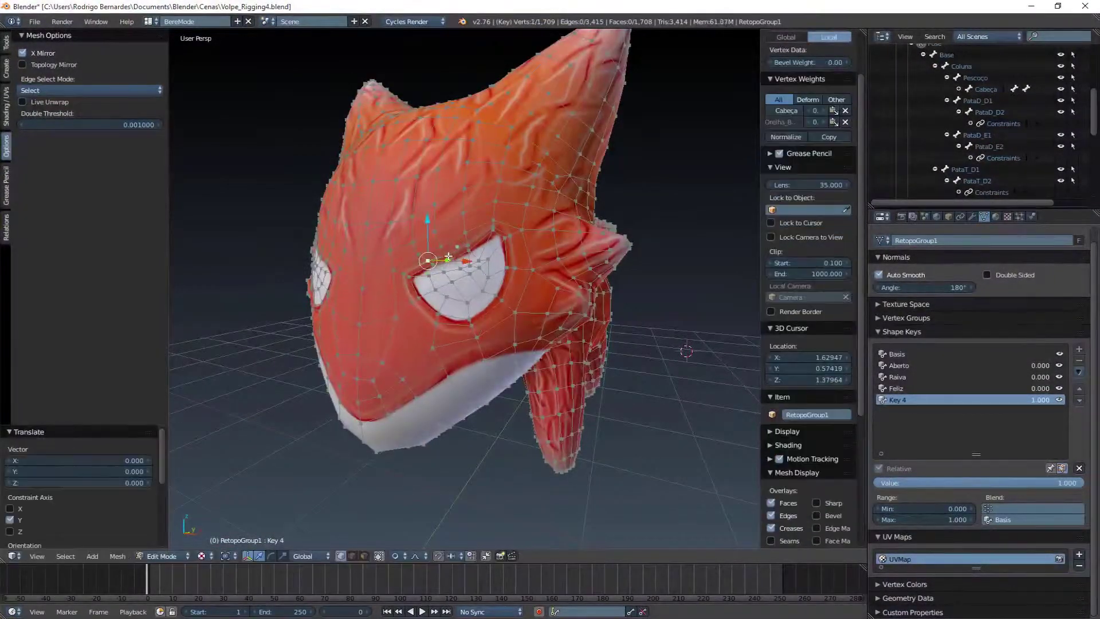
right_click(411, 297)
scroll(436, 287, up, 3)
key(g)
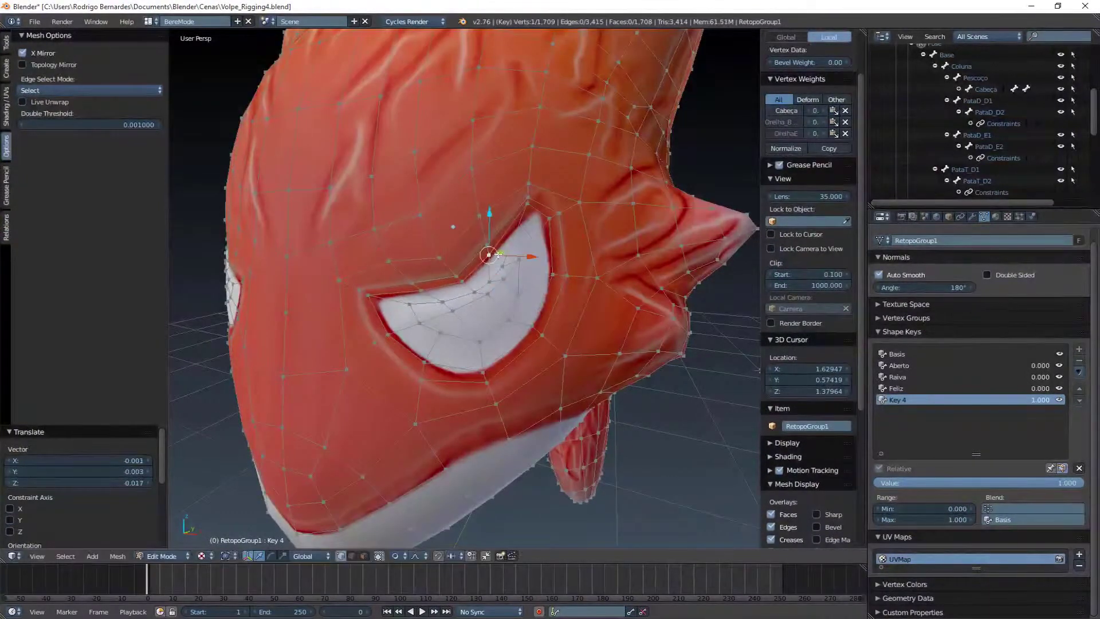
click(535, 210)
click(535, 253)
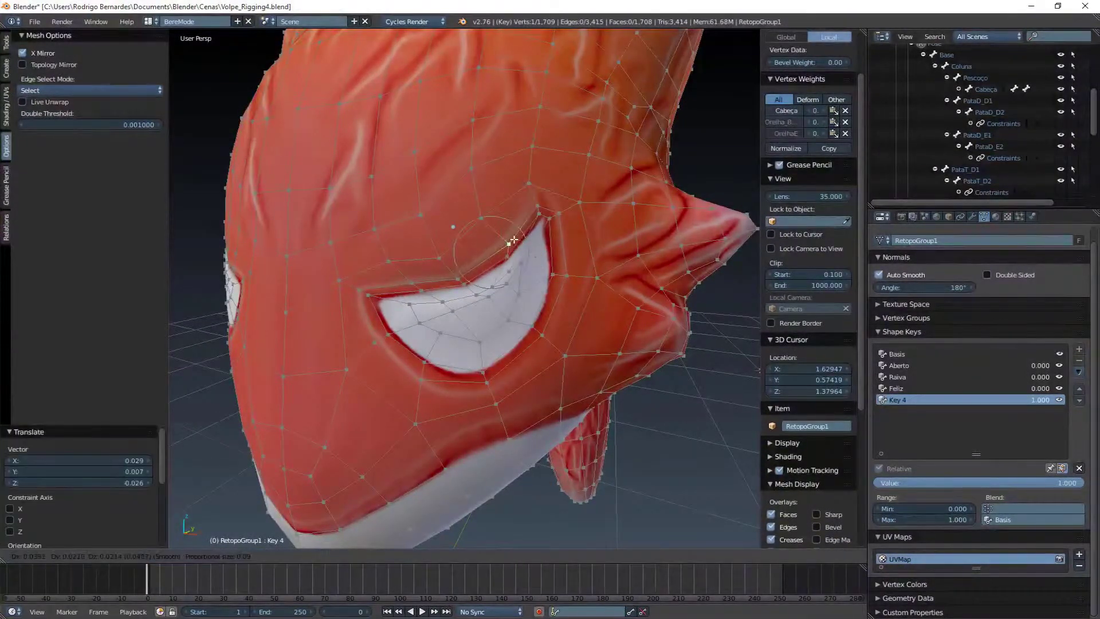
click(458, 242)
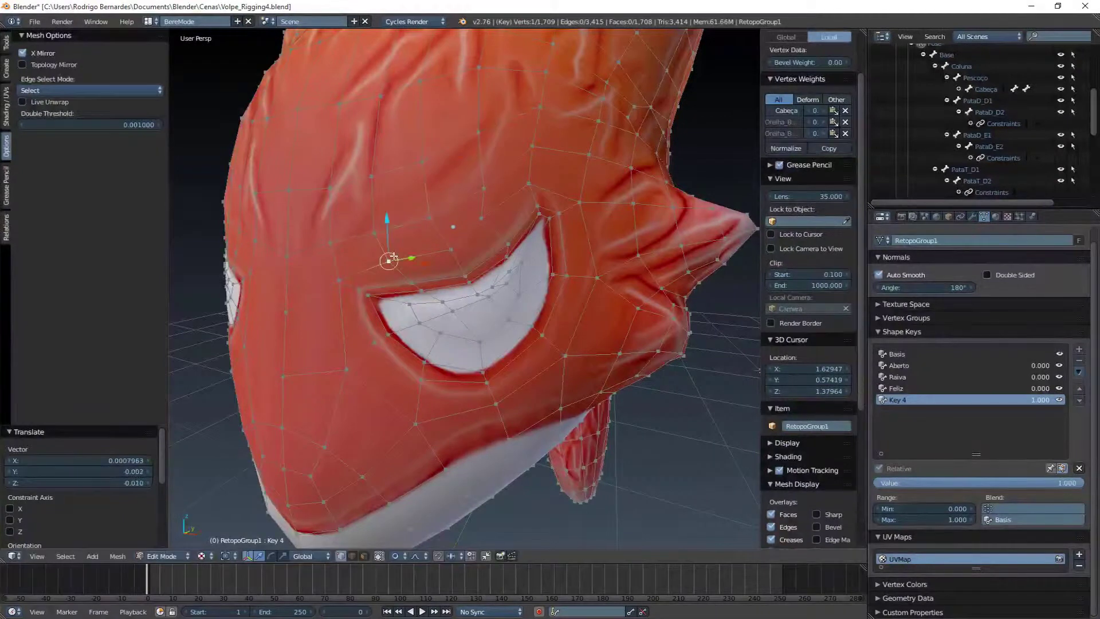
- Raise the eye vertex to a higher spot, then move a second eyelid vertex
middle_drag(472, 121, 401, 189)
click(394, 312)
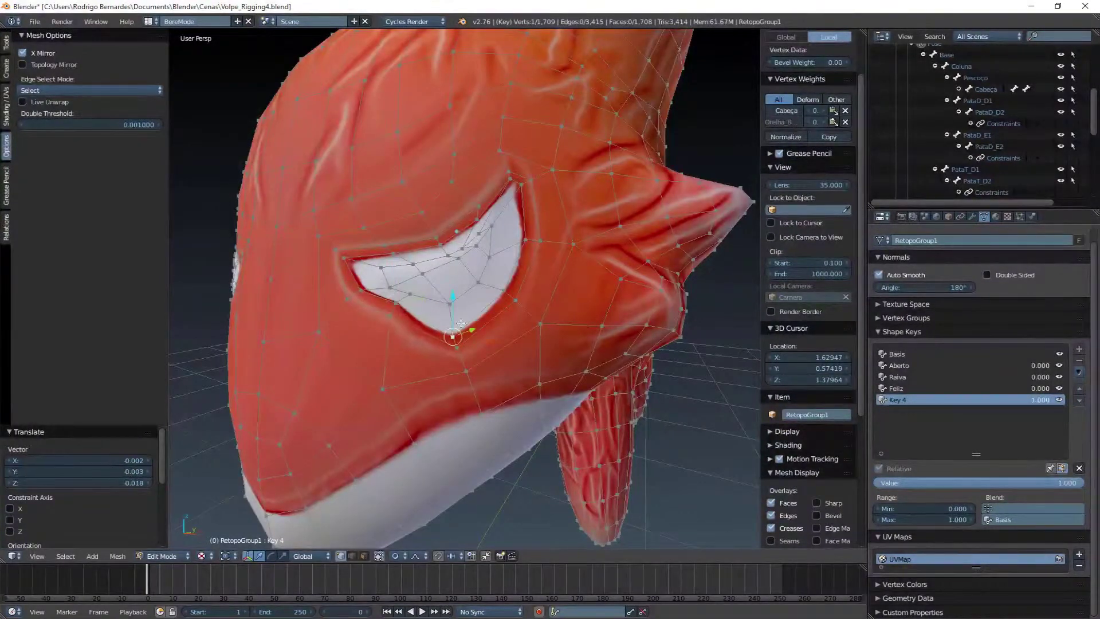
key(g)
click(401, 302)
right_click(504, 291)
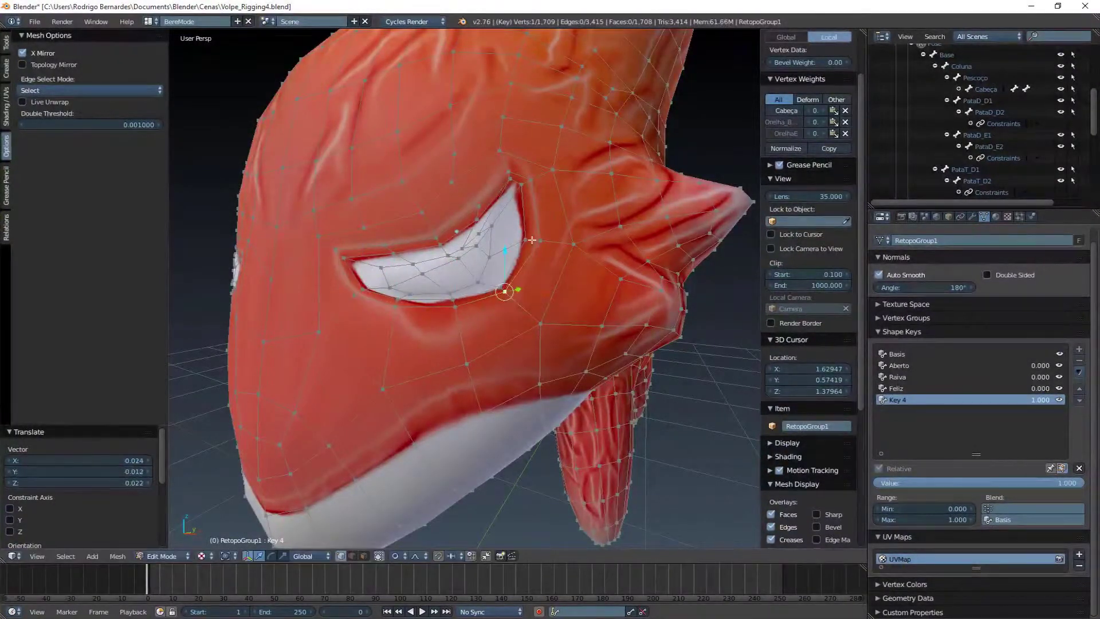
middle_drag(504, 291, 459, 270)
click(517, 293)
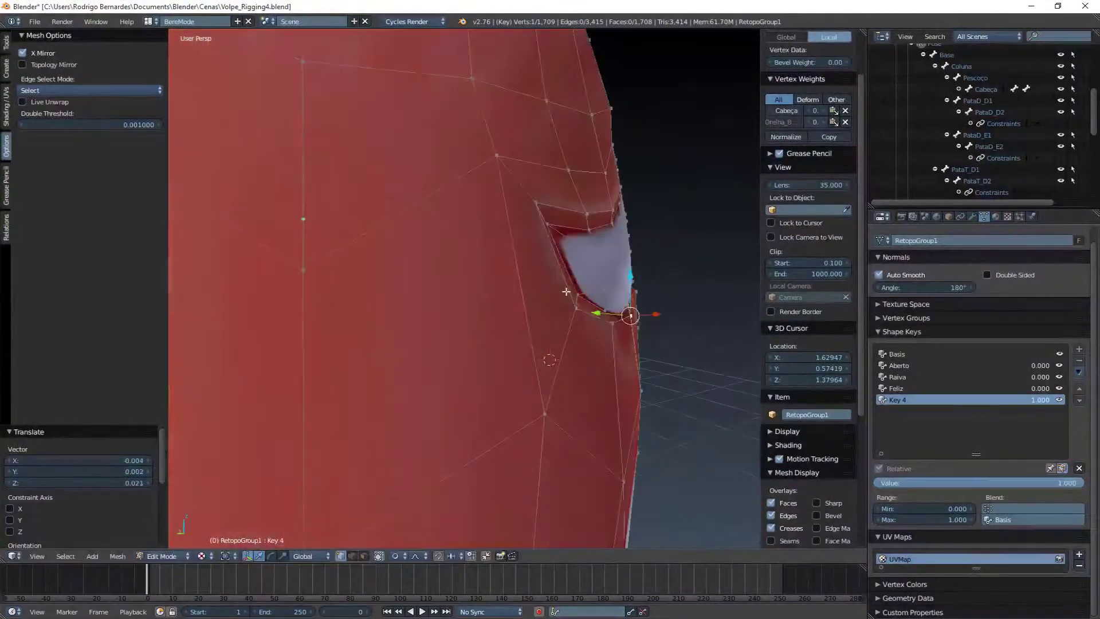
- From a close side view, reshape the eyelid vertex, ending with a Z-constrained move
mouse_move(517, 293)
middle_down()
mouse_move(587, 280)
mouse_move(516, 257)
mouse_move(455, 221)
mouse_move(523, 201)
middle_up()
key(g)
click(516, 258)
click(441, 239)
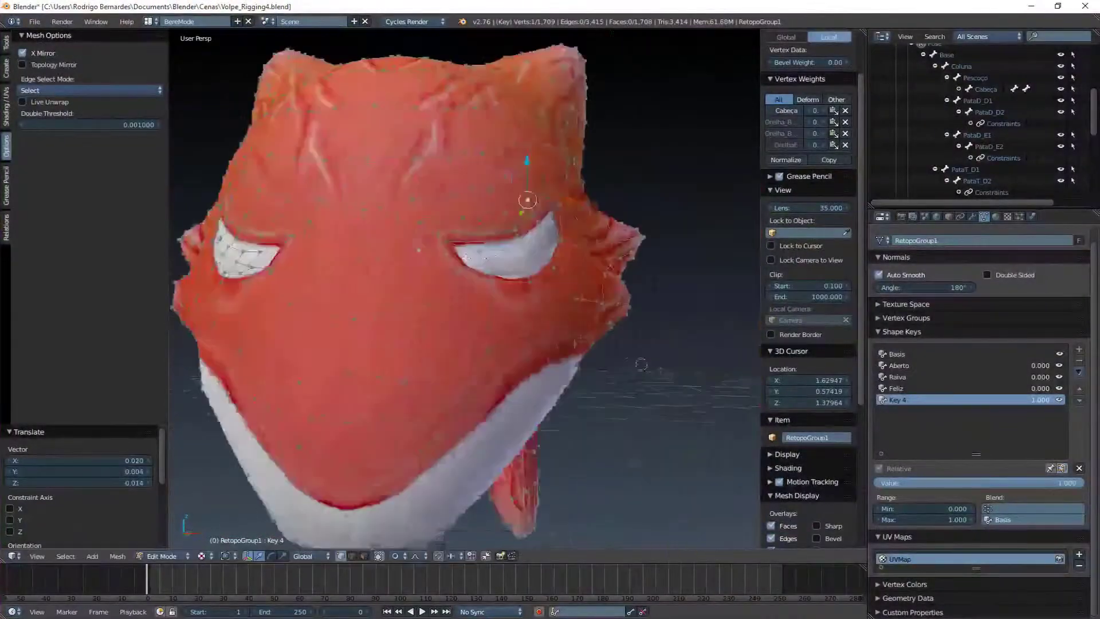
scroll(289, 262, up, 5)
scroll(290, 262, down, 5)
key(g)
key(z)
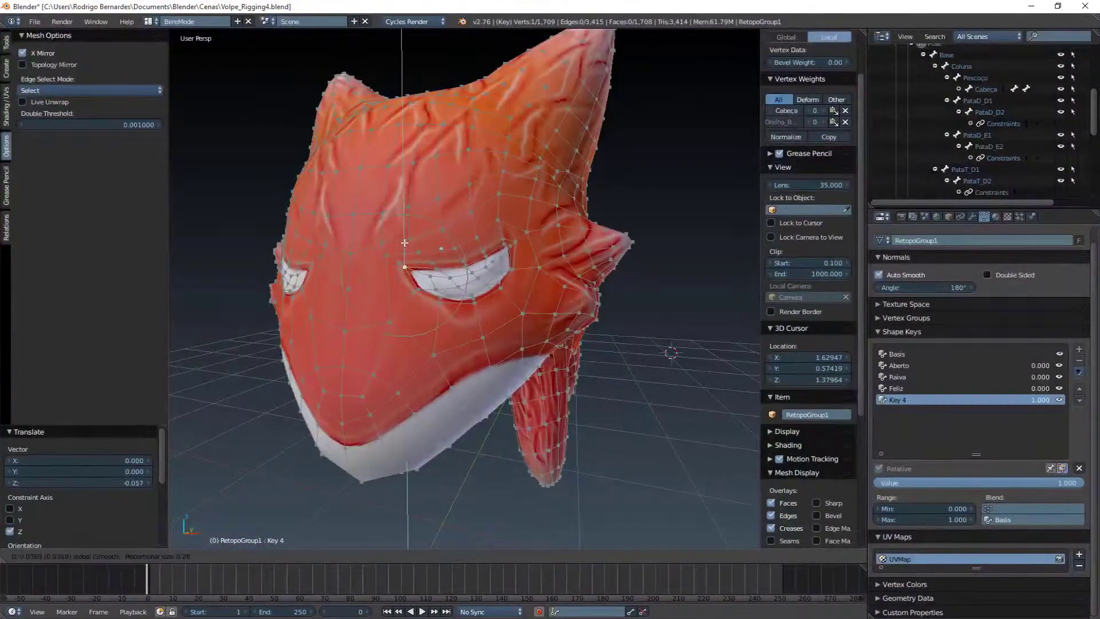
click(425, 235)
- Move another vertex around the eye, then select the row above the eye and undo
mouse_move(425, 235)
middle_down()
mouse_move(401, 217)
mouse_move(356, 212)
mouse_move(367, 241)
mouse_move(516, 229)
mouse_move(403, 244)
middle_up()
scroll(355, 212, up, 3)
right_click(334, 231)
key(g)
key(g)
click(491, 216)
ctrl+right_click(402, 243)
key(ctrl+z)
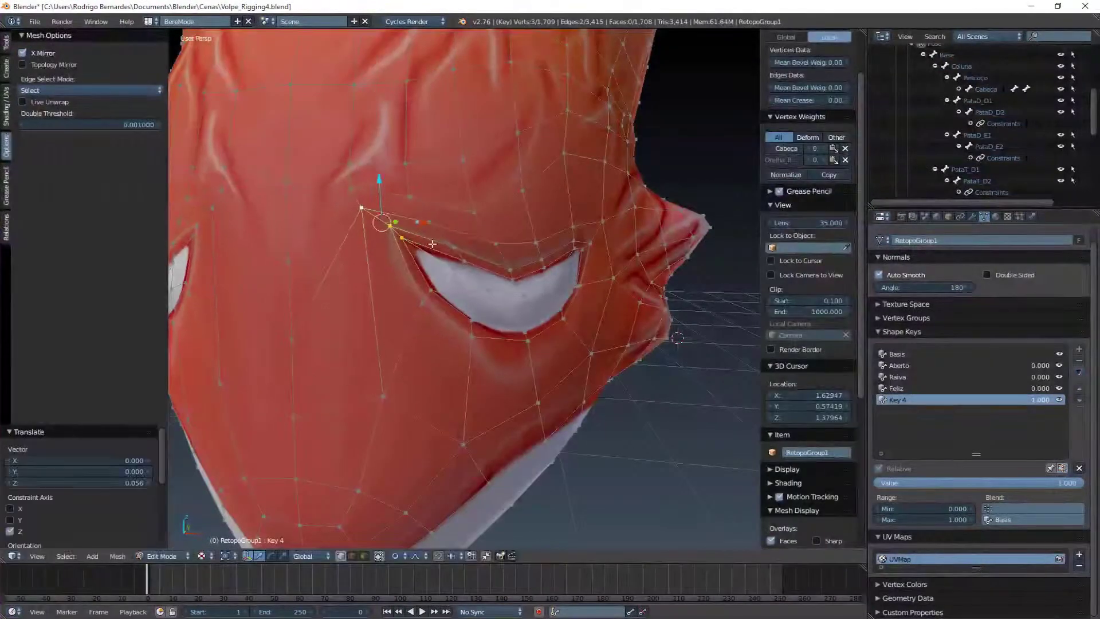
scroll(808, 286, down, 8)
scroll(521, 410, down, 5)
scroll(521, 411, up, 6)
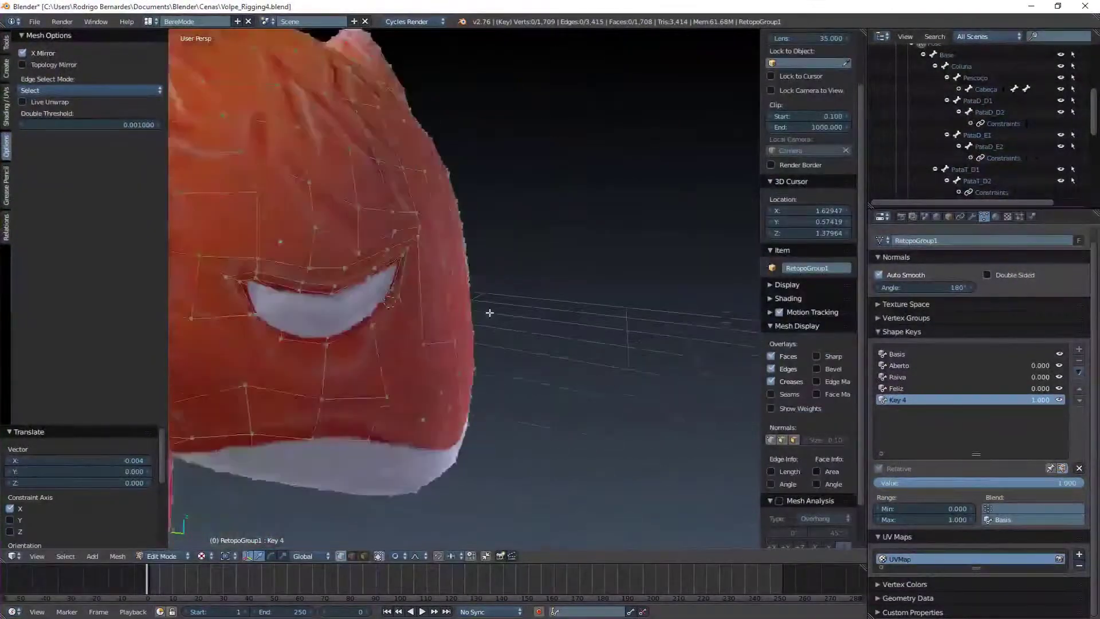
- Undo the last eyelid edits, return to Object Mode, and set Key 4 to 0
key(ctrl+z)
mouse_move(521, 411)
middle_down()
mouse_move(409, 312)
mouse_move(435, 241)
middle_up()
key(ctrl+z)
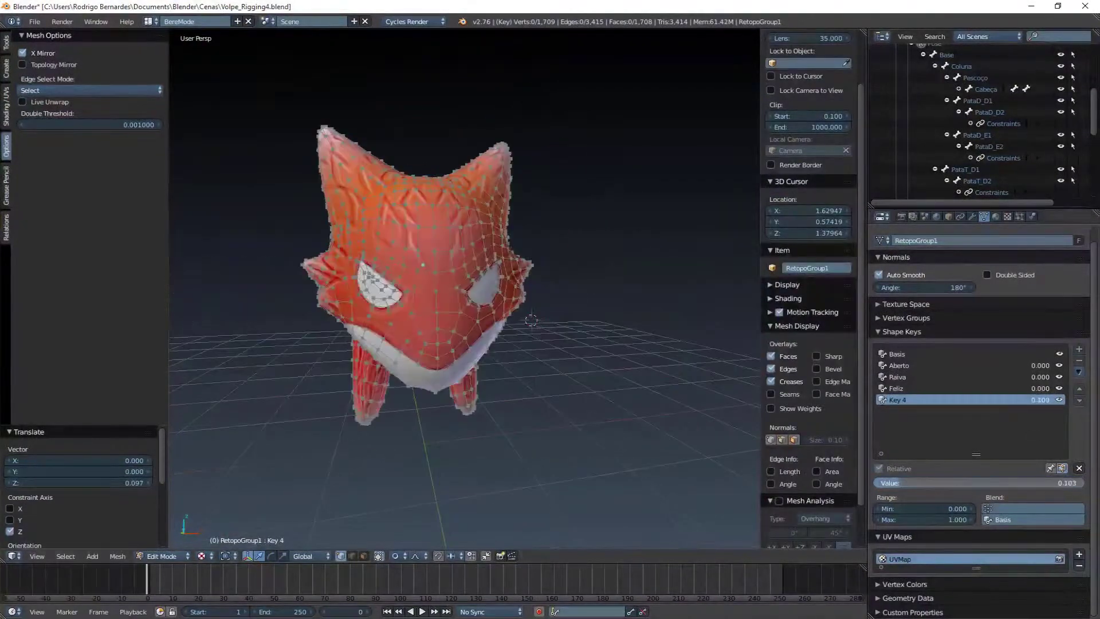
key(Tab)
scroll(464, 287, up, 3)
middle_drag(464, 286, 453, 309)
key(ctrl+z)
middle_drag(516, 343, 424, 378)
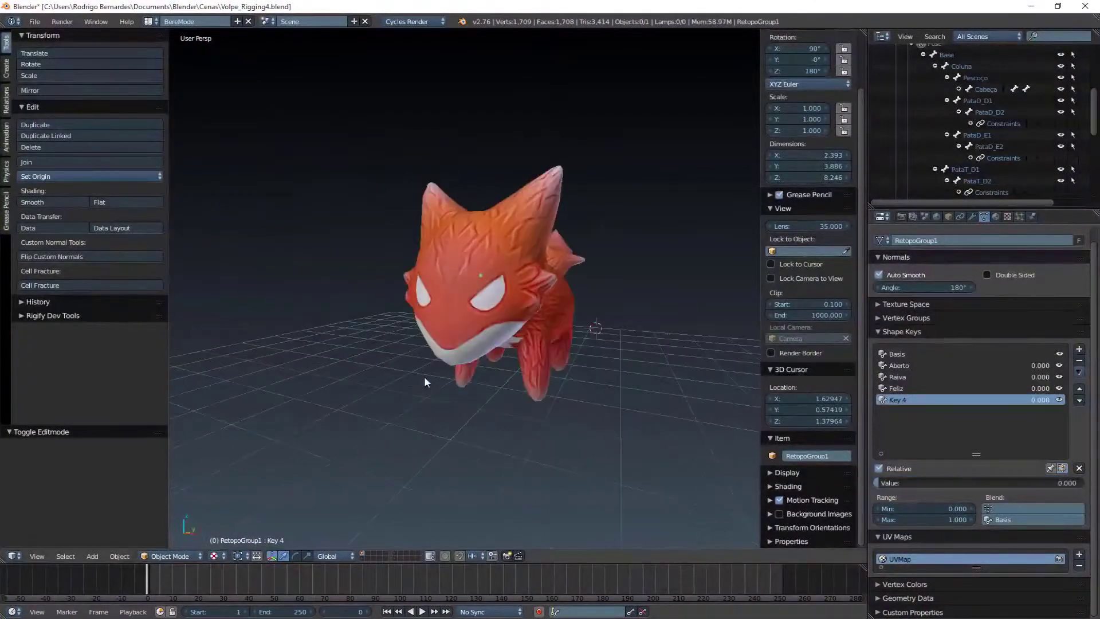